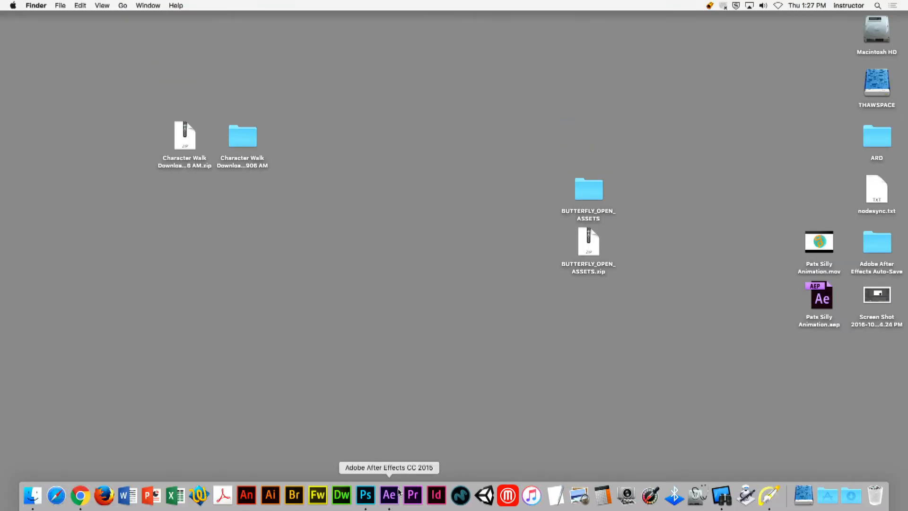
- Switch to After Effects and start a new project, discarding the changes to Pats Silly Animation.aep
click(399, 493)
click(93, 5)
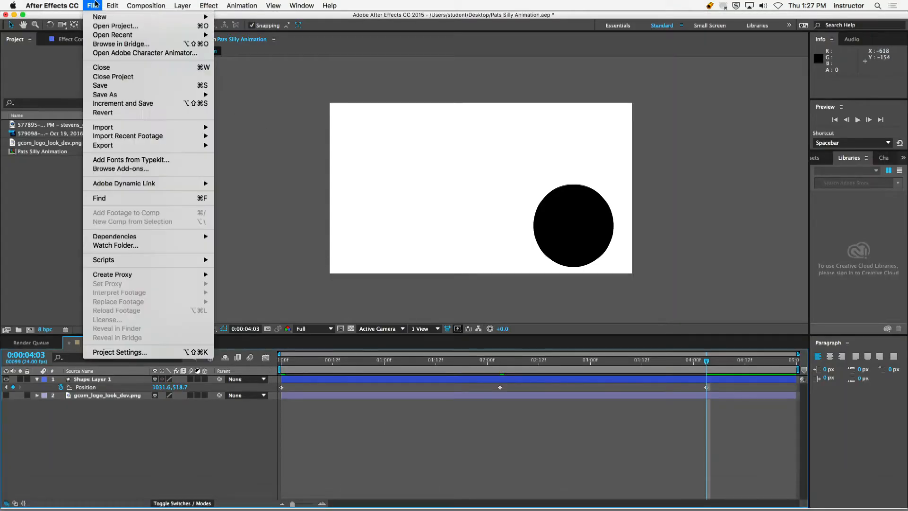
mouse_move(98, 17)
click(232, 18)
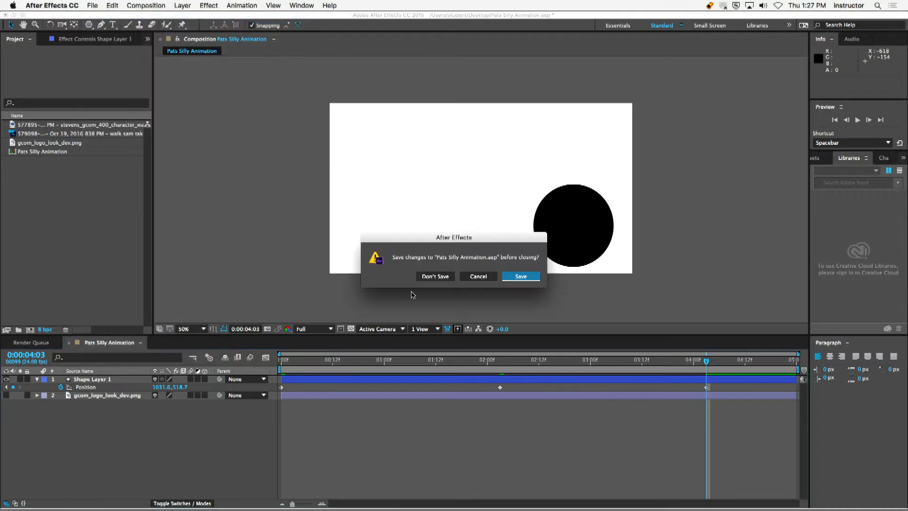
click(436, 277)
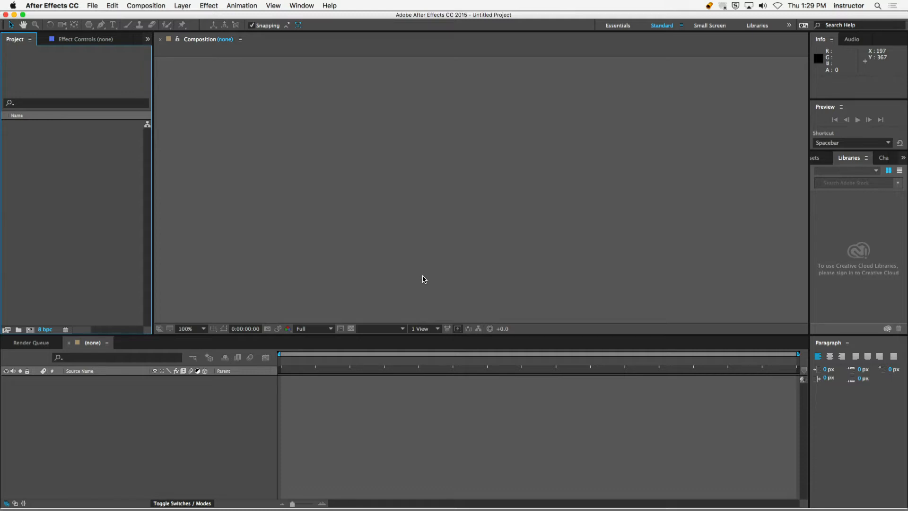
click(257, 235)
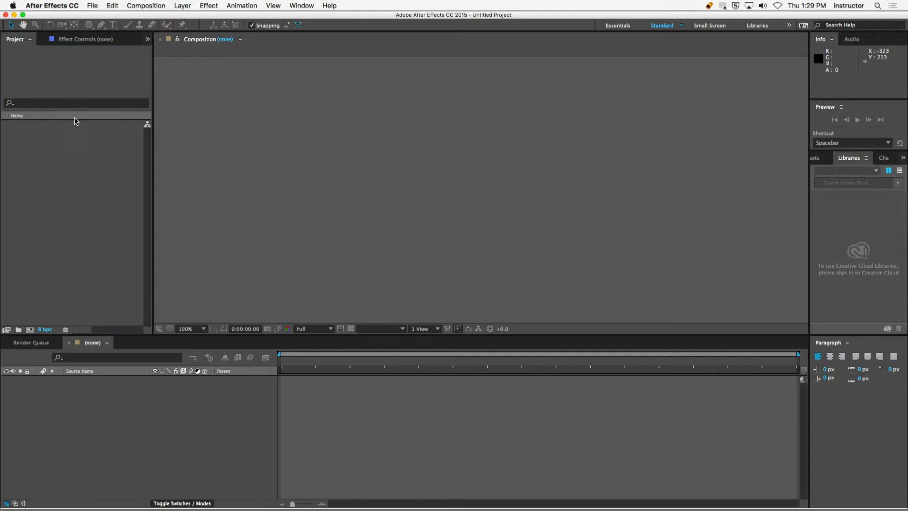
mouse_move(25, 87)
mouse_down()
mouse_move(115, 97)
mouse_move(129, 189)
mouse_move(126, 268)
mouse_up()
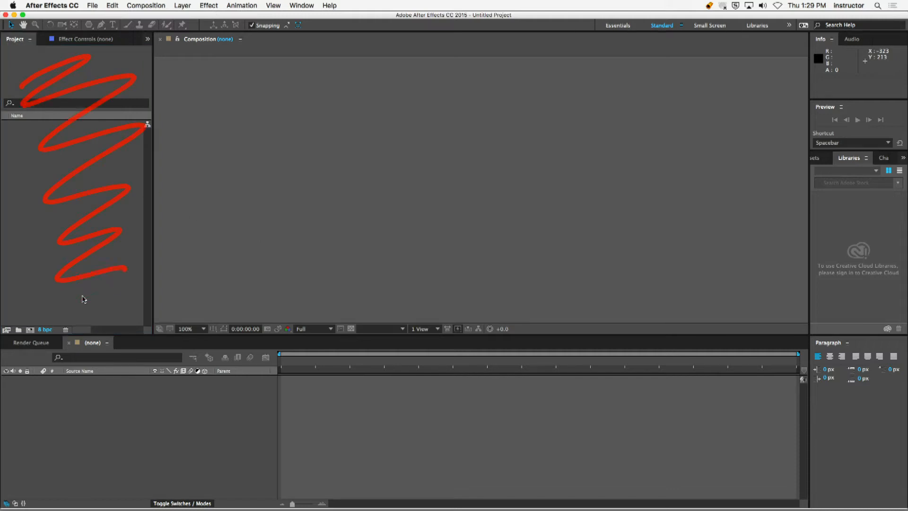
drag(84, 299, 129, 292)
mouse_move(1, 15)
mouse_down()
mouse_move(148, 270)
mouse_move(154, 336)
mouse_up()
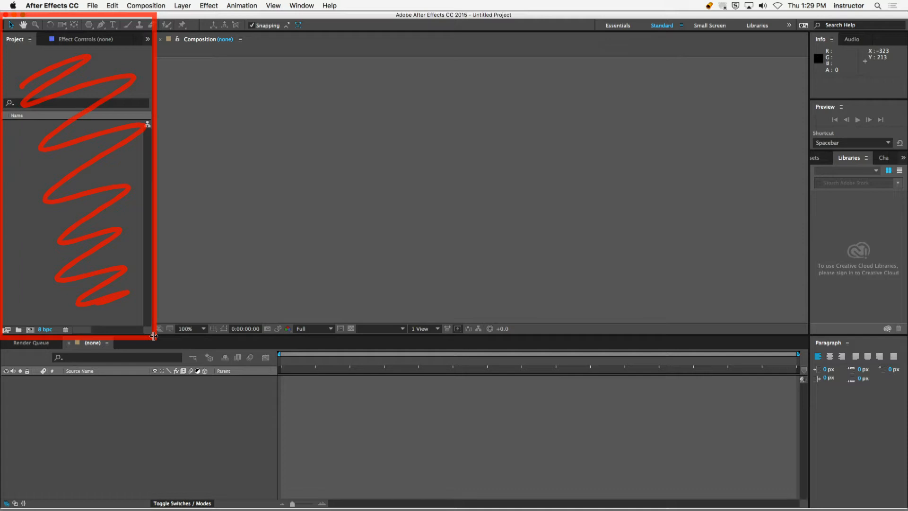
drag(396, 74, 182, 60)
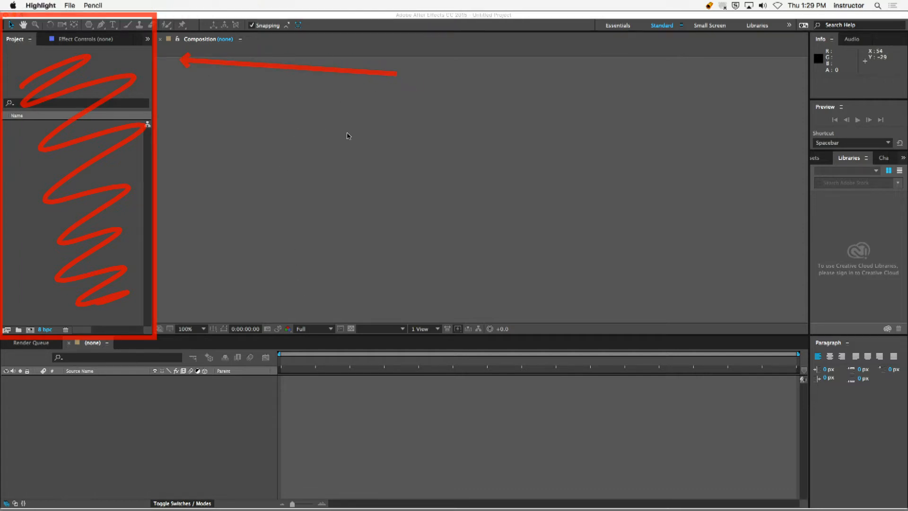
drag(366, 147, 168, 149)
drag(339, 245, 174, 258)
drag(253, 306, 169, 304)
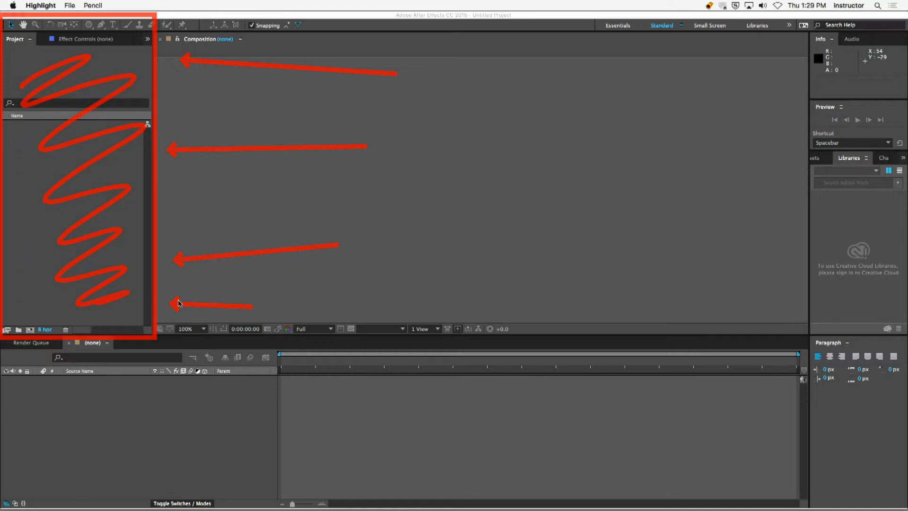
key(super+k)
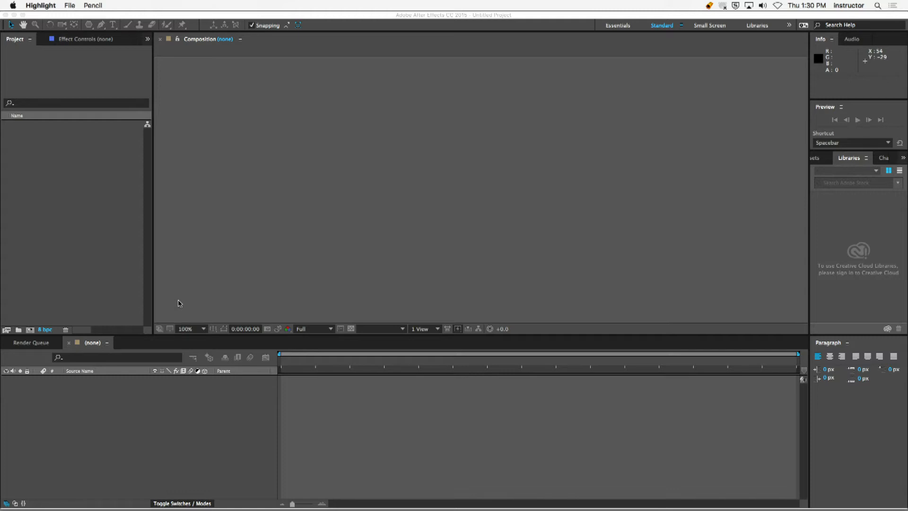
- Hide After Effects and move gcom_logo_look_dev.png from the home folder's PATS_STUFF folder onto the desktop
click(60, 29)
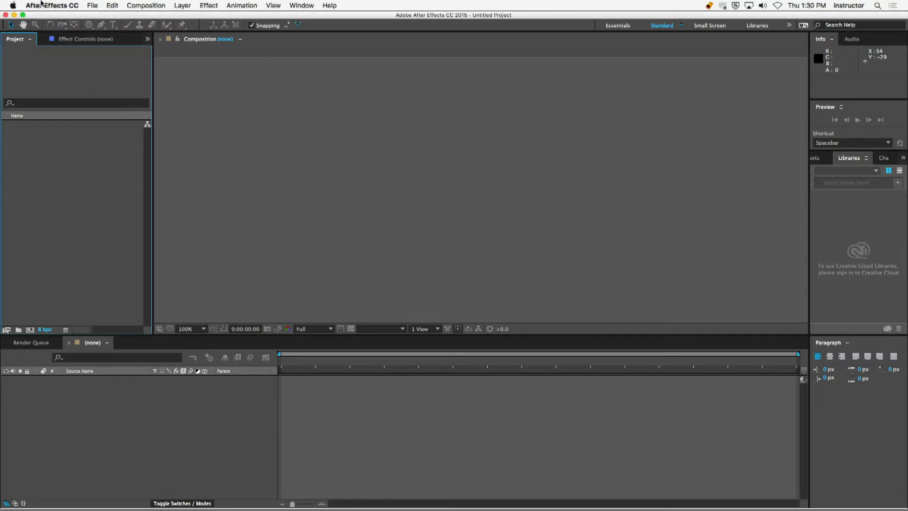
click(42, 5)
click(60, 67)
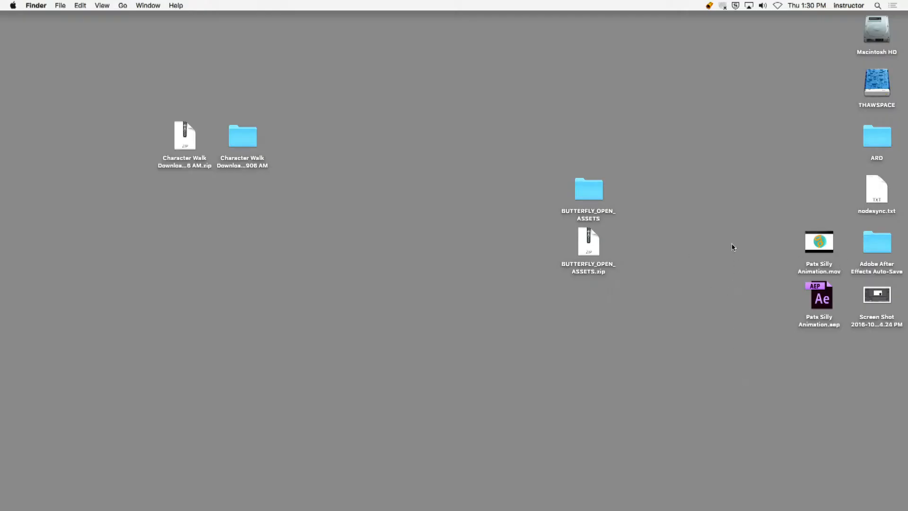
key(super+shift+h)
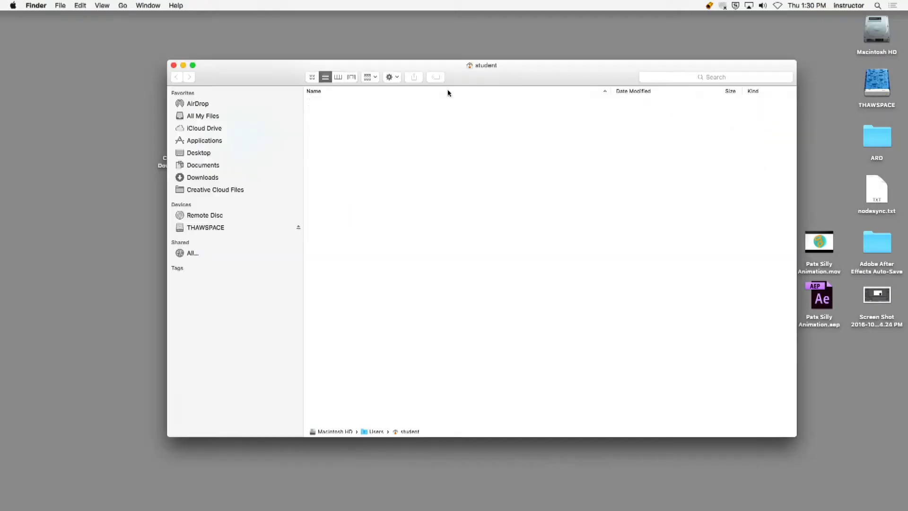
double_click(371, 182)
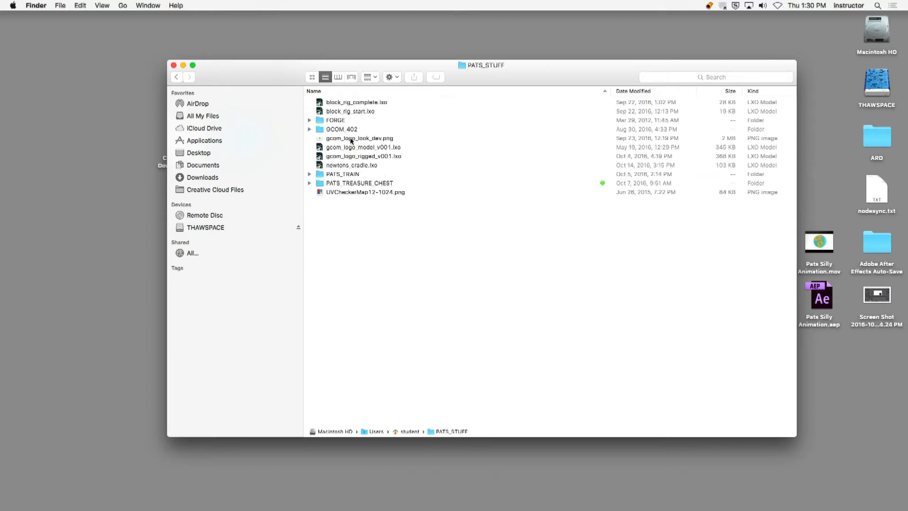
drag(352, 140, 161, 101)
click(174, 65)
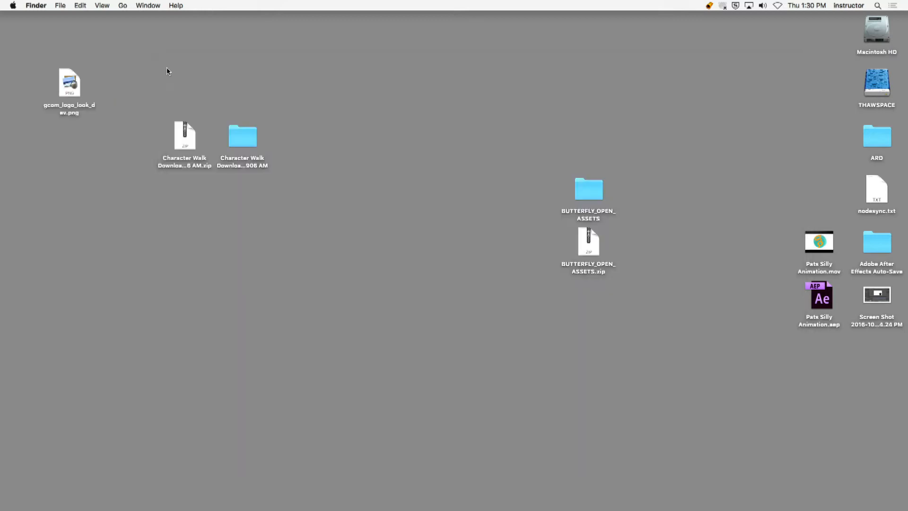
- Move gcom_logo_look_dev.png to an empty area of the desktop and place the BUTTERFLY_OPEN_ASSETS zip and folder below the Character Walk items
drag(70, 84, 439, 135)
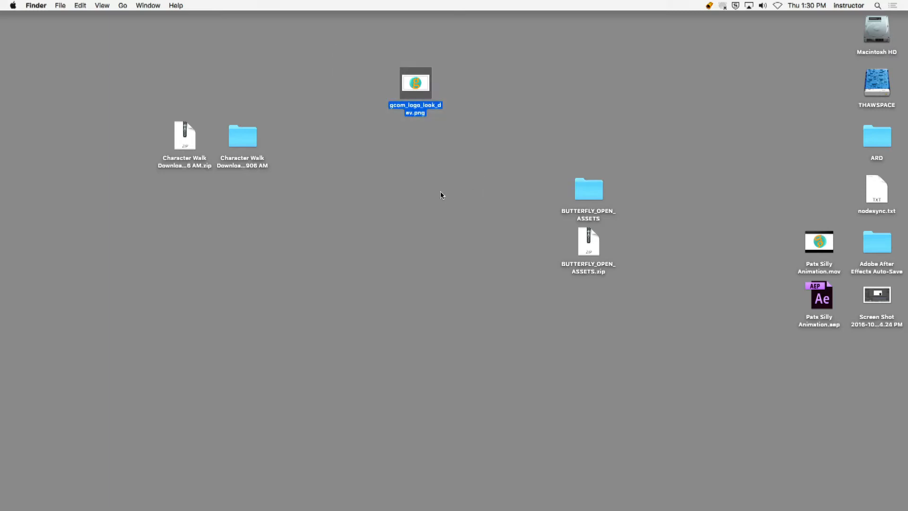
drag(526, 170, 615, 289)
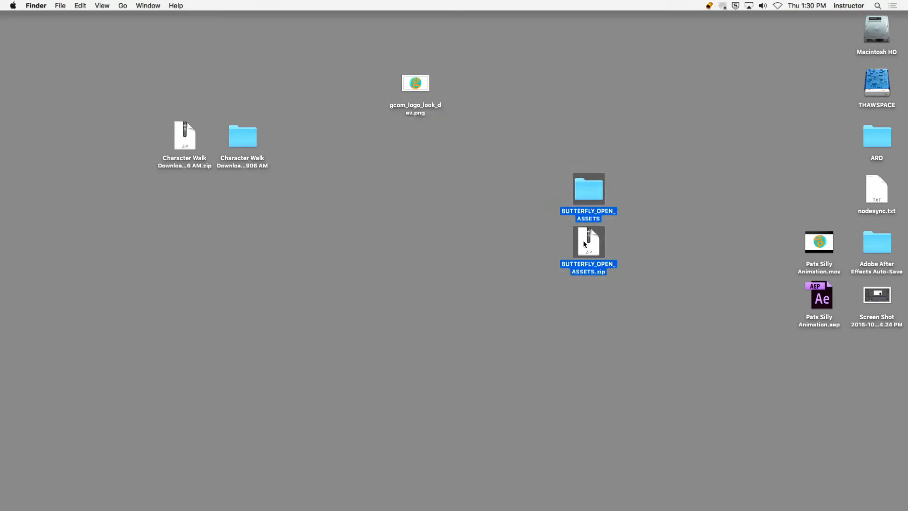
drag(588, 198, 247, 213)
click(282, 208)
drag(185, 189, 243, 241)
drag(150, 208, 249, 190)
click(277, 198)
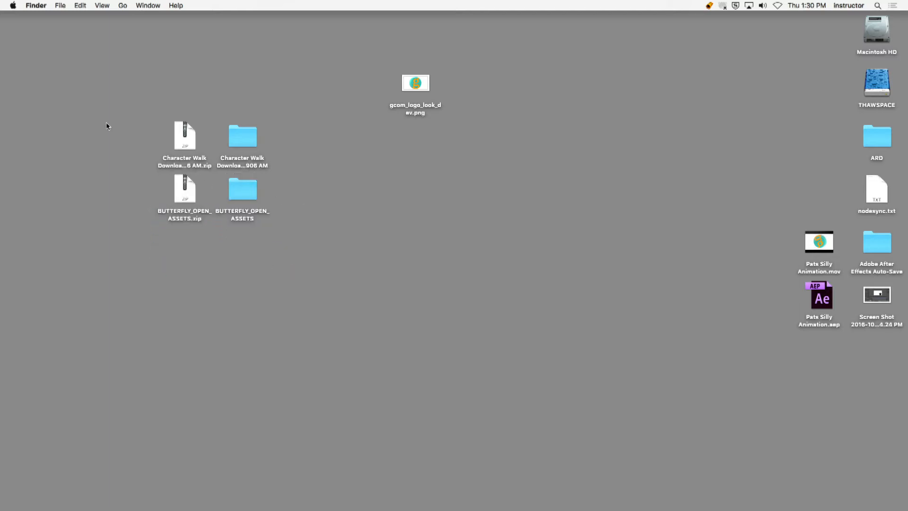
- Shift the Character Walk and BUTTERFLY_OPEN_ASSETS items toward the desktop's upper-left corner and trash the Pats Silly Animation .mov and .aep files
mouse_move(125, 126)
mouse_down()
mouse_move(255, 211)
mouse_move(135, 118)
mouse_up()
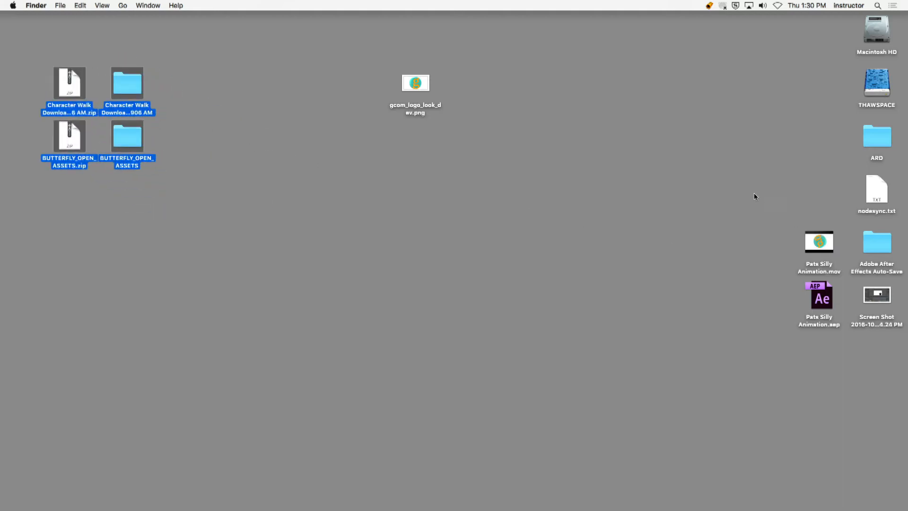
drag(758, 210, 889, 497)
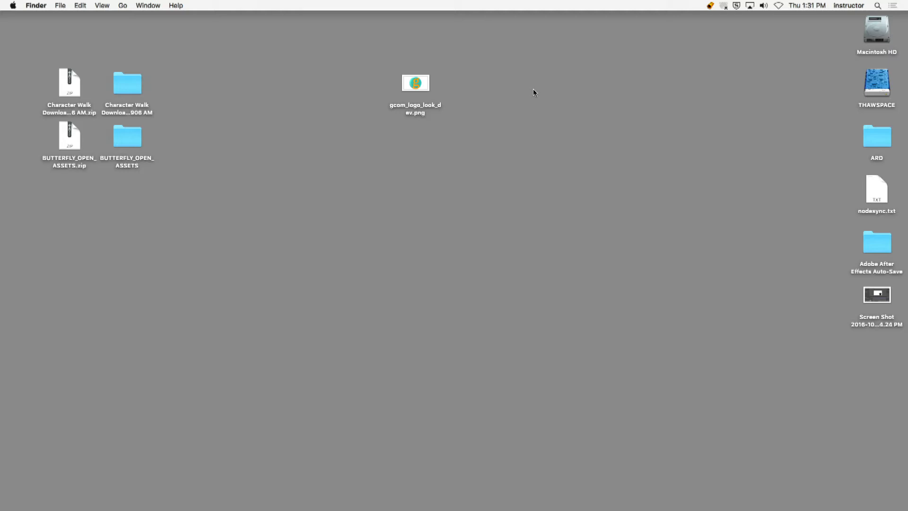
- Open gcom_logo_look_dev.png in Preview to inspect the logo image, and close it again
click(427, 92)
double_click(428, 92)
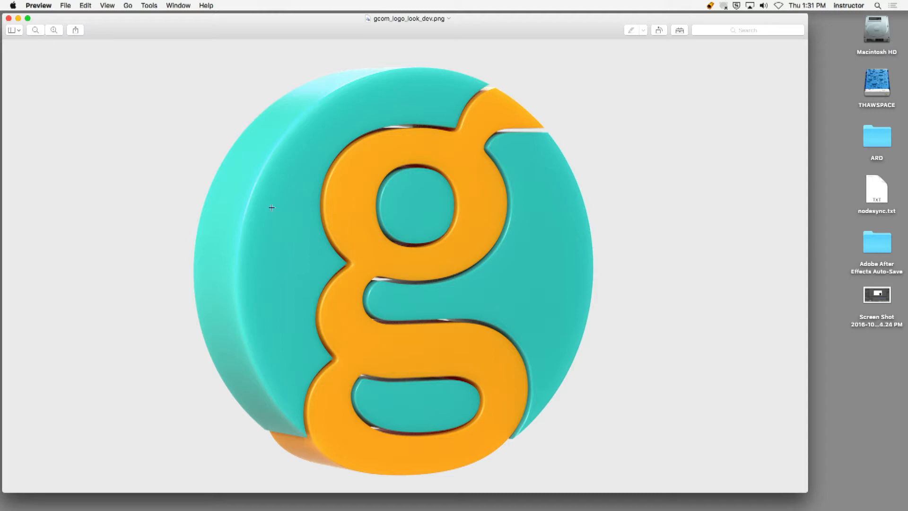
drag(164, 26, 172, 24)
click(15, 16)
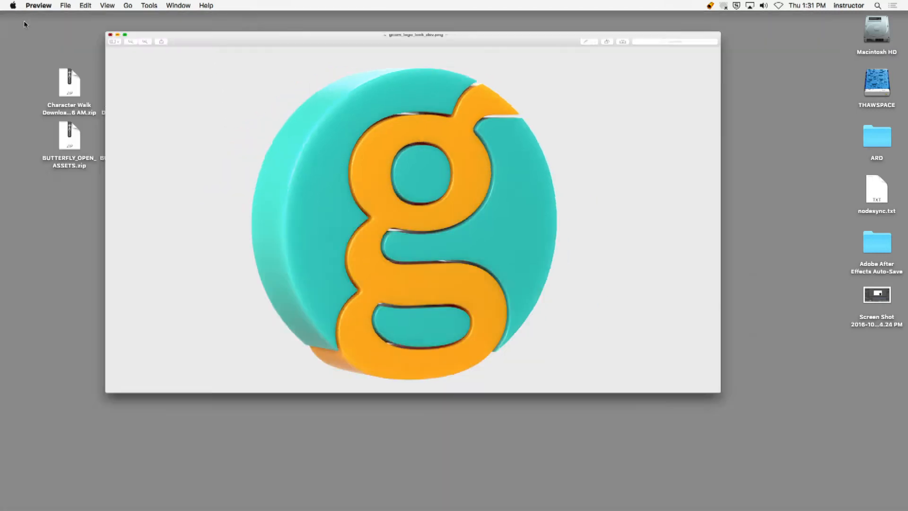
- Switch to After Effects and import gcom_logo_look_dev.png from the Desktop into the project
key(super+Tab)
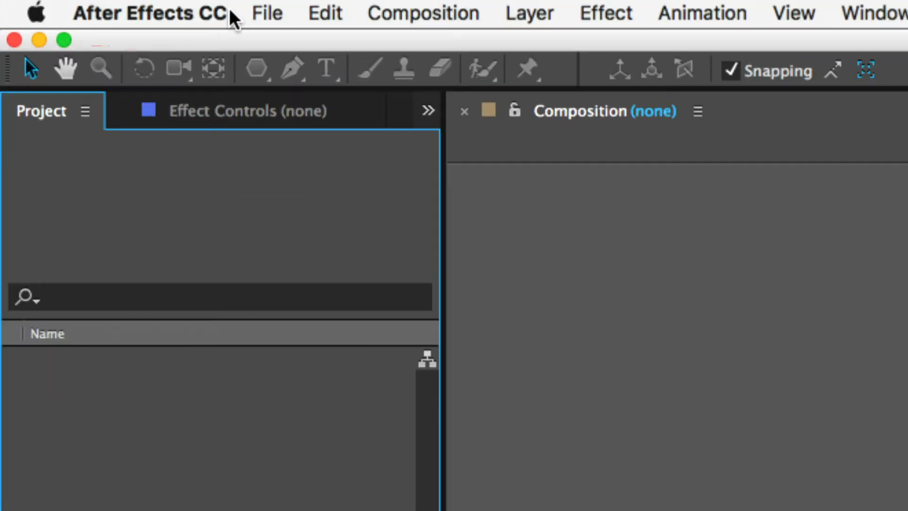
click(92, 6)
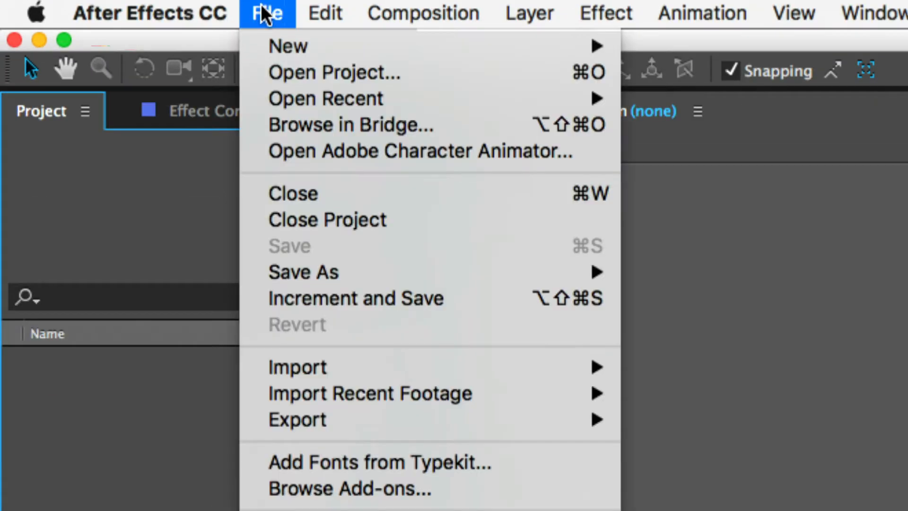
mouse_move(388, 355)
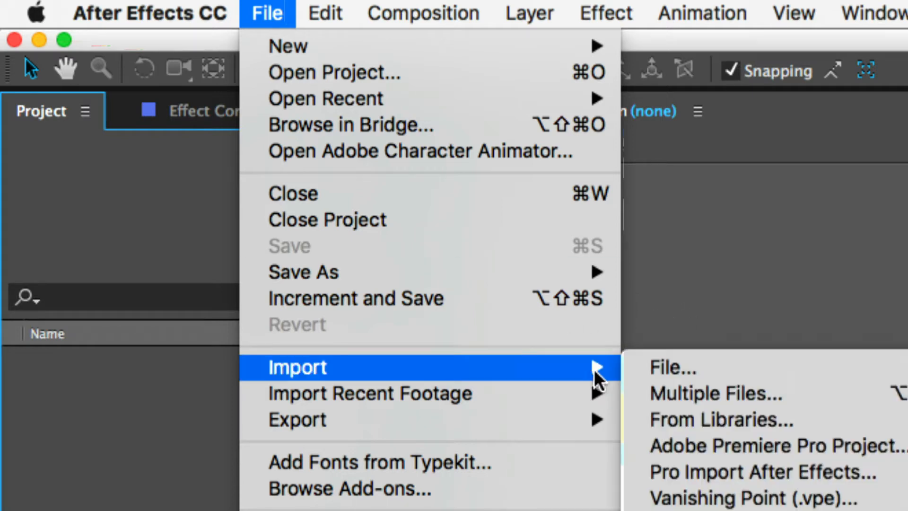
click(672, 374)
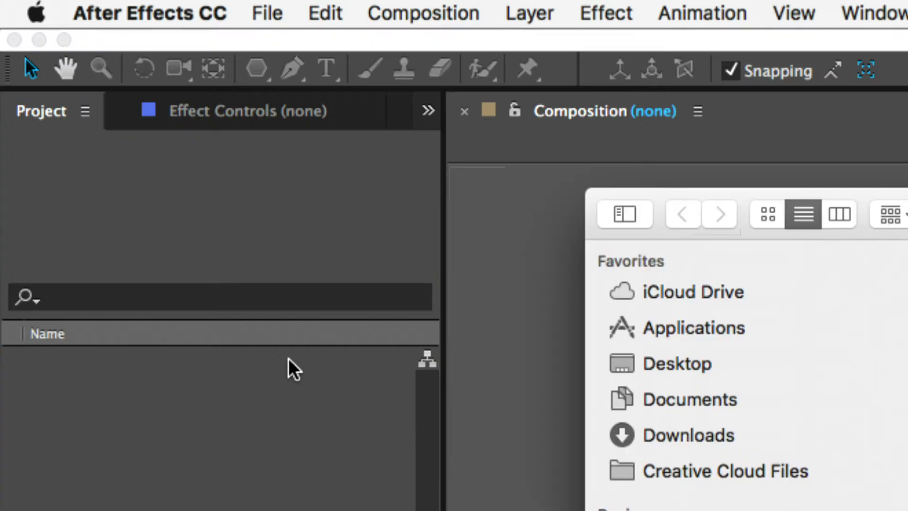
drag(746, 208, 238, 70)
click(220, 248)
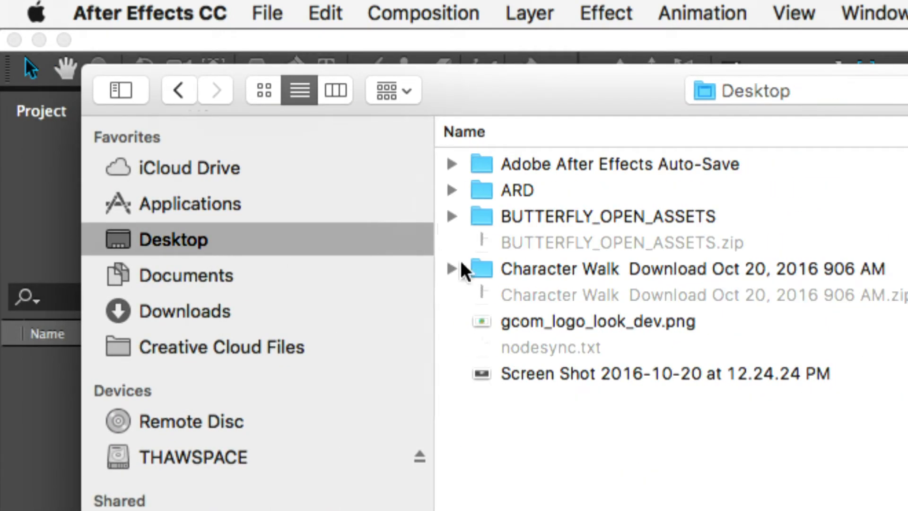
click(634, 324)
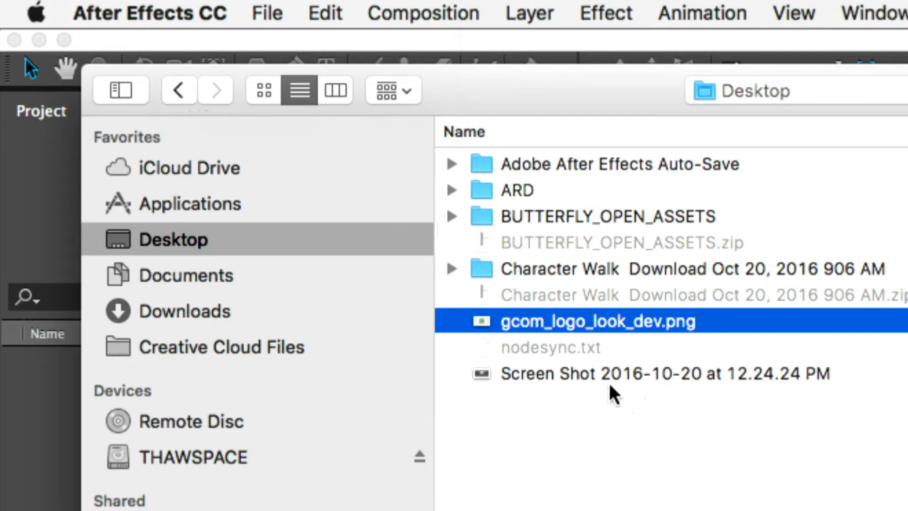
double_click(612, 326)
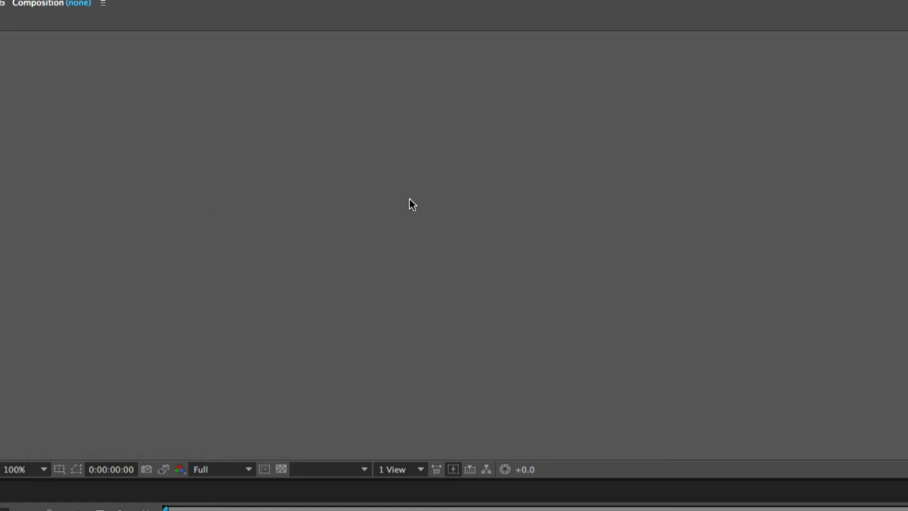
mouse_move(393, 179)
mouse_down()
mouse_move(566, 372)
mouse_move(593, 382)
mouse_up()
drag(446, 229, 455, 329)
mouse_move(415, 226)
mouse_down()
mouse_move(505, 217)
mouse_move(453, 268)
mouse_up()
mouse_move(513, 274)
mouse_down()
mouse_move(526, 298)
mouse_move(479, 307)
mouse_up()
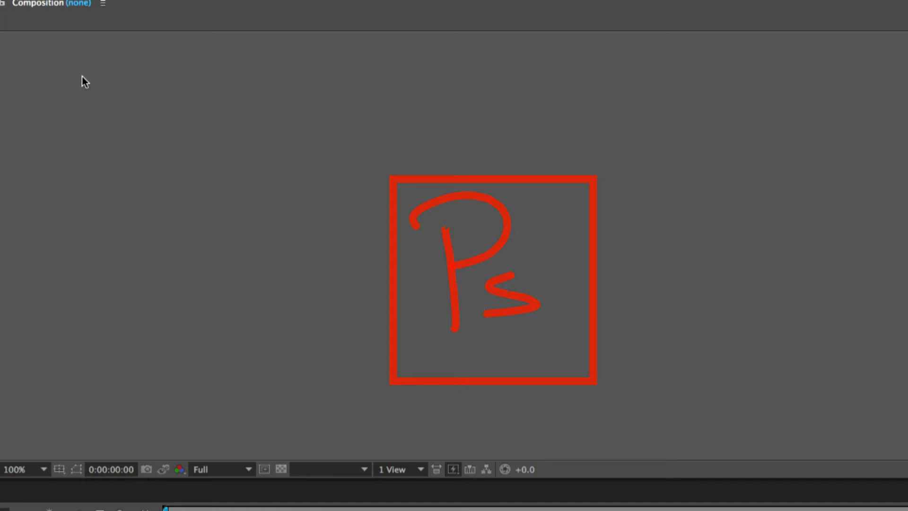
drag(54, 51, 228, 208)
drag(83, 92, 104, 170)
mouse_move(57, 84)
mouse_down()
mouse_move(82, 133)
mouse_move(152, 150)
mouse_move(207, 148)
mouse_up()
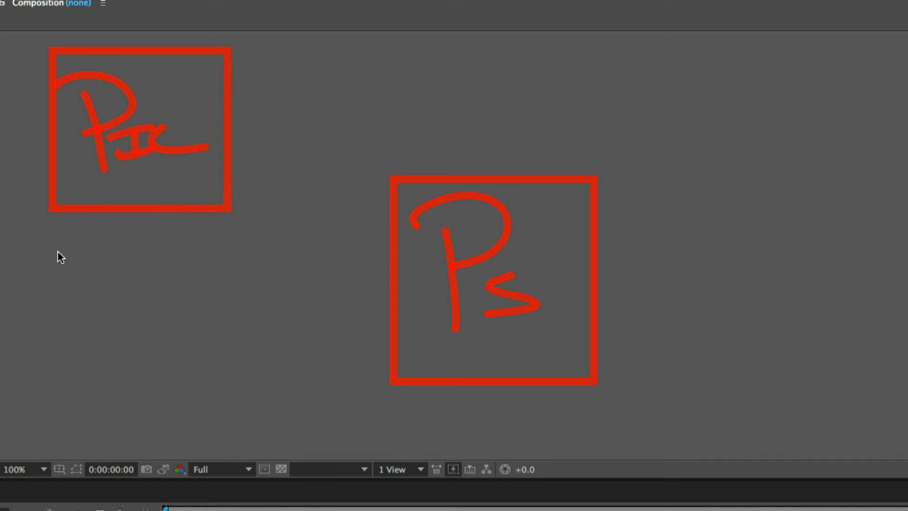
mouse_move(51, 233)
mouse_down()
mouse_move(210, 330)
mouse_move(242, 423)
mouse_up()
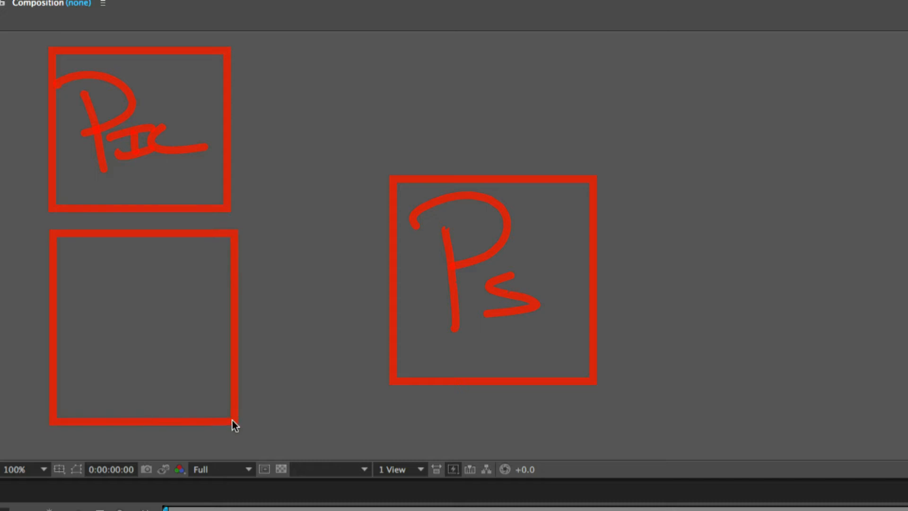
mouse_move(89, 290)
mouse_down()
mouse_move(92, 359)
mouse_move(132, 267)
mouse_move(166, 332)
mouse_up()
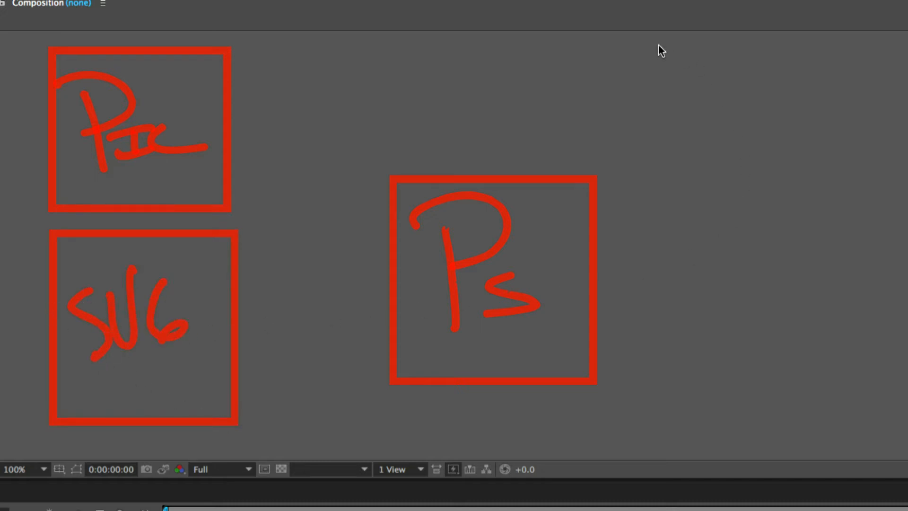
drag(658, 45, 862, 174)
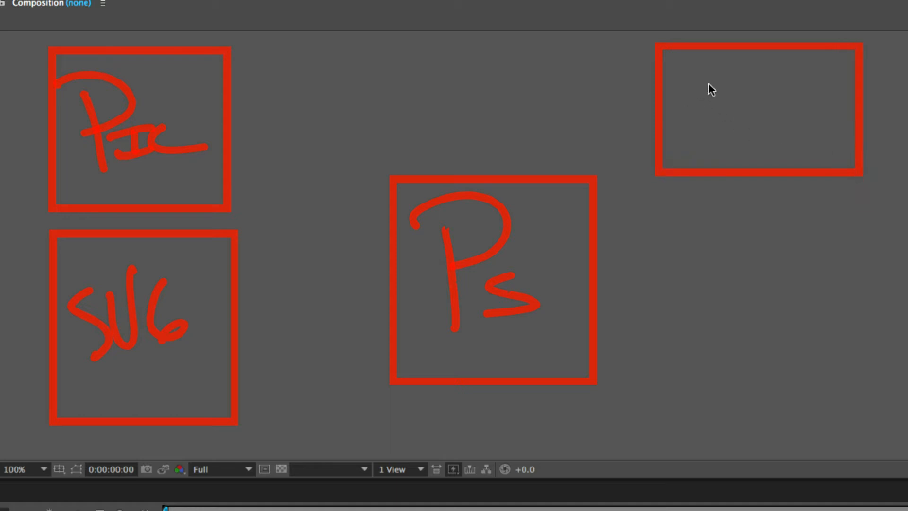
drag(718, 81, 722, 120)
drag(746, 89, 762, 92)
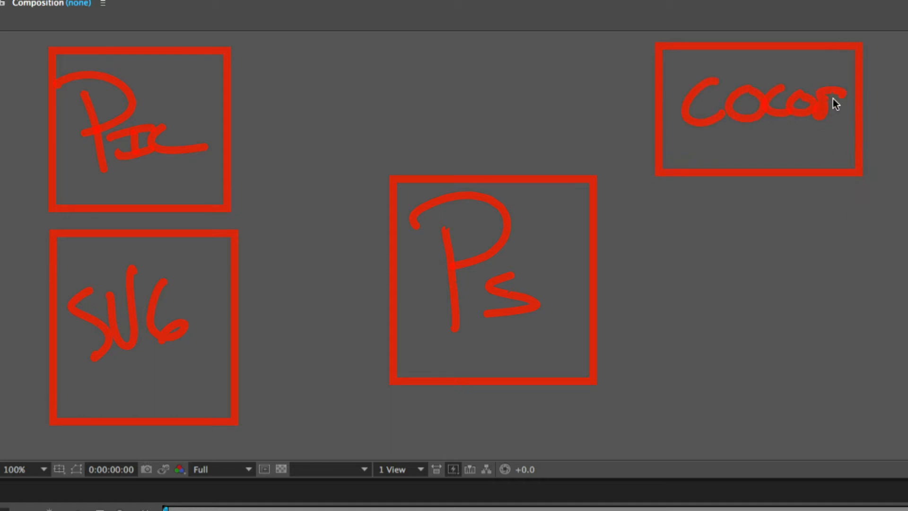
drag(665, 214, 871, 371)
drag(704, 276, 701, 336)
mouse_move(691, 259)
mouse_down()
mouse_move(726, 265)
mouse_move(690, 294)
mouse_up()
drag(760, 299, 730, 313)
mouse_move(732, 296)
mouse_down()
mouse_move(777, 295)
mouse_move(813, 320)
mouse_up()
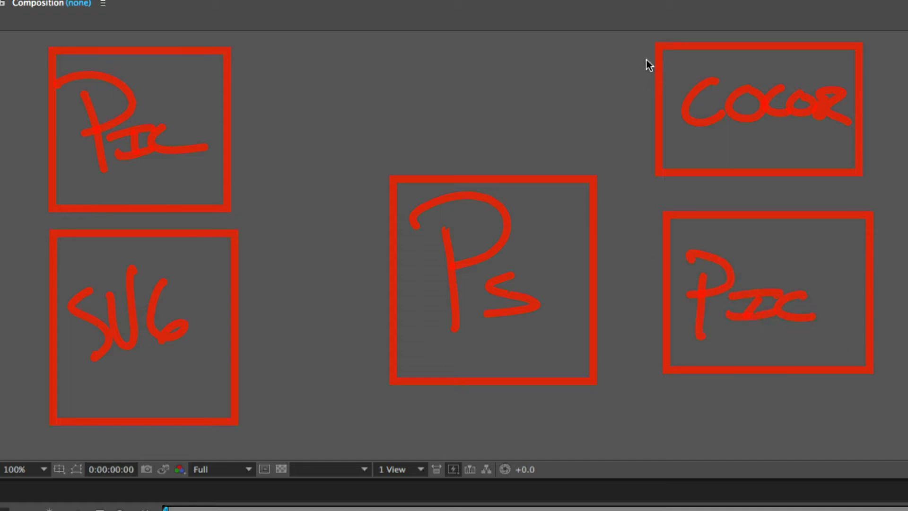
- Draw annotation arrows from the Color, SVG and two Pic boxes into the central Ps box, and clear the diagram
mouse_move(631, 63)
mouse_down()
mouse_move(583, 95)
mouse_move(559, 142)
mouse_up()
drag(558, 126, 574, 142)
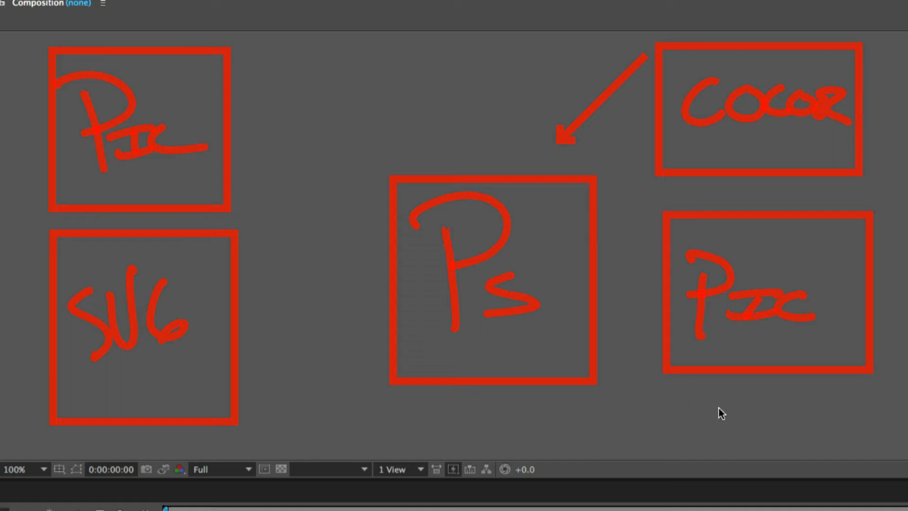
drag(650, 323, 615, 318)
drag(627, 308, 627, 330)
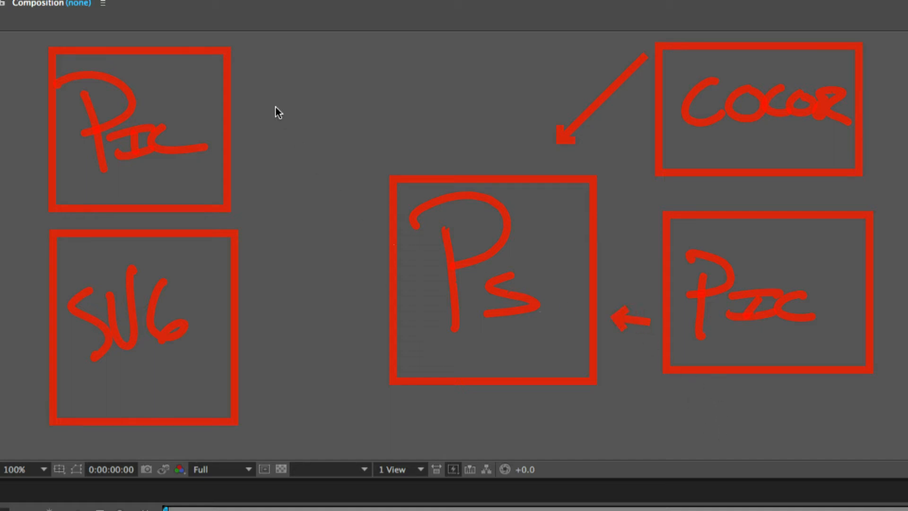
drag(253, 106, 381, 209)
drag(378, 194, 364, 209)
mouse_move(259, 378)
mouse_down()
mouse_move(379, 315)
mouse_move(372, 325)
mouse_up()
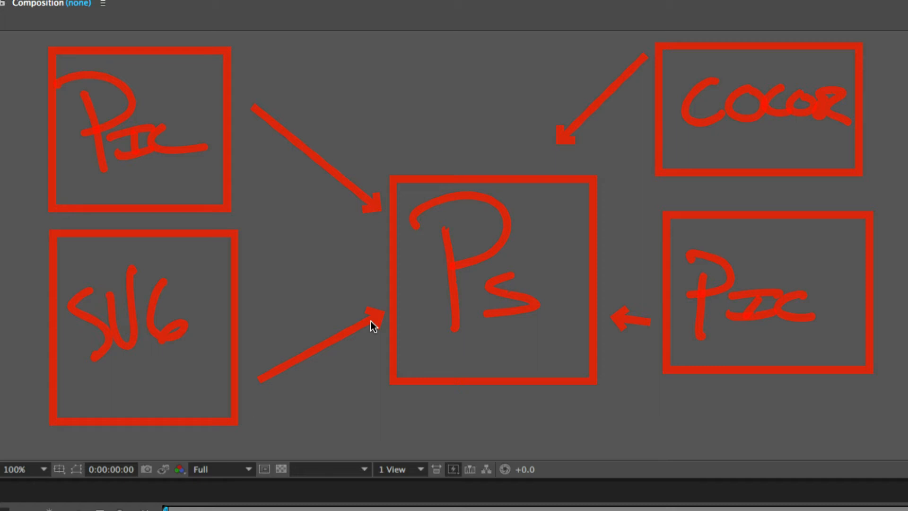
key(Escape)
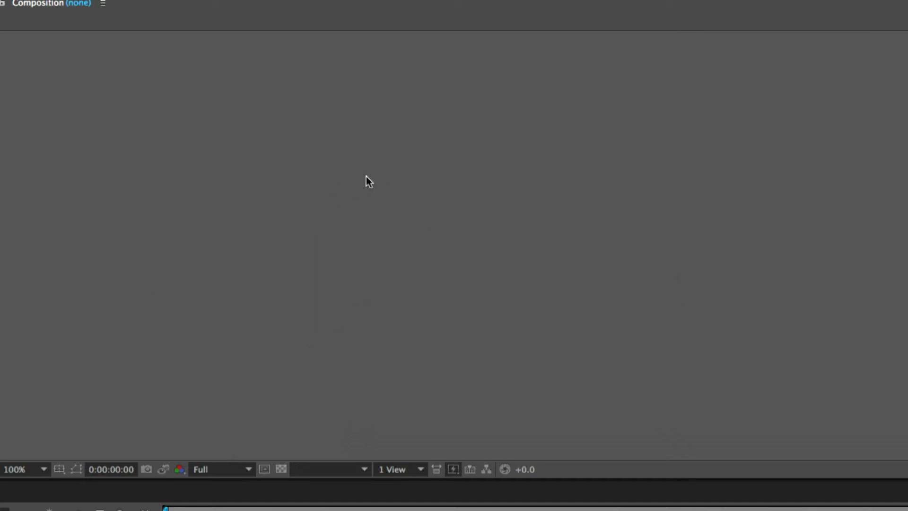
- Draw a square annotation box in the middle of the empty Composition viewer and handwrite AE inside it
mouse_move(362, 138)
mouse_down()
mouse_move(526, 338)
mouse_move(561, 337)
mouse_up()
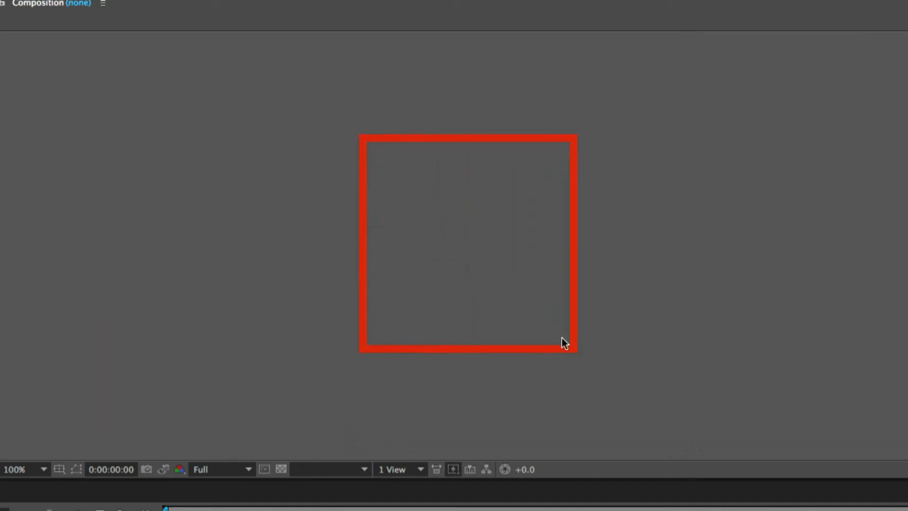
mouse_move(386, 218)
mouse_down()
mouse_move(396, 197)
mouse_move(444, 267)
mouse_up()
drag(381, 247, 421, 232)
mouse_move(490, 193)
mouse_down()
mouse_move(469, 227)
mouse_move(529, 247)
mouse_up()
- Draw three stacked annotation boxes right of the AE box and label them Mov, PS and Pic
mouse_move(641, 46)
mouse_down()
mouse_move(776, 136)
mouse_move(791, 134)
mouse_up()
mouse_move(664, 74)
mouse_down()
mouse_move(663, 103)
mouse_move(666, 73)
mouse_move(691, 102)
mouse_up()
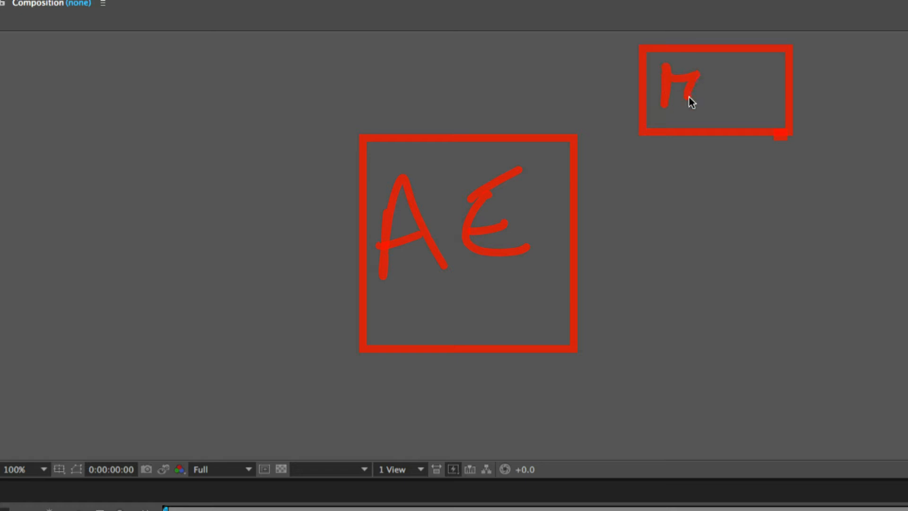
drag(735, 75, 761, 68)
drag(647, 164, 805, 297)
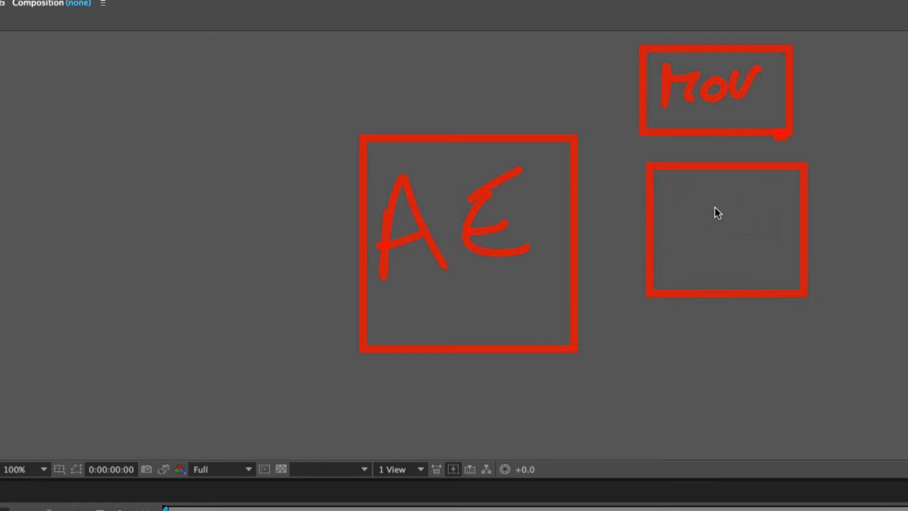
drag(726, 204, 707, 255)
drag(670, 220, 667, 260)
drag(650, 210, 657, 244)
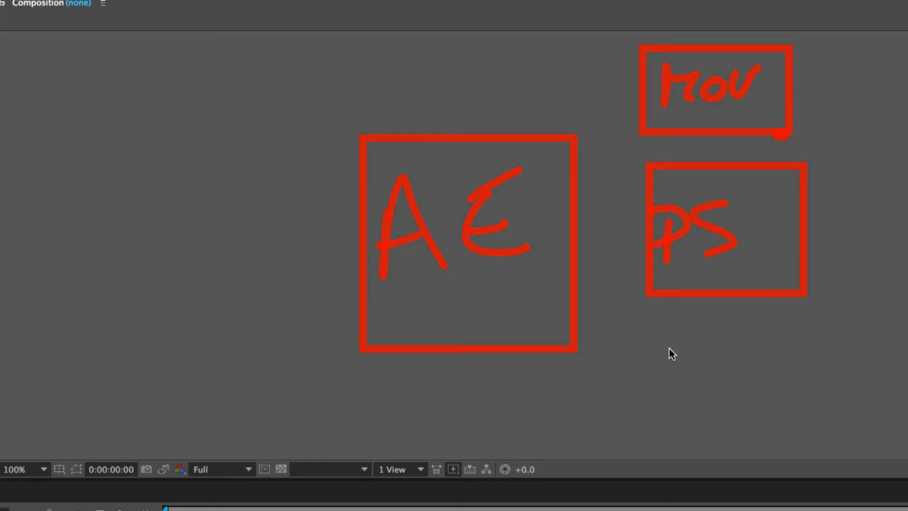
drag(675, 340, 807, 431)
drag(692, 373, 681, 402)
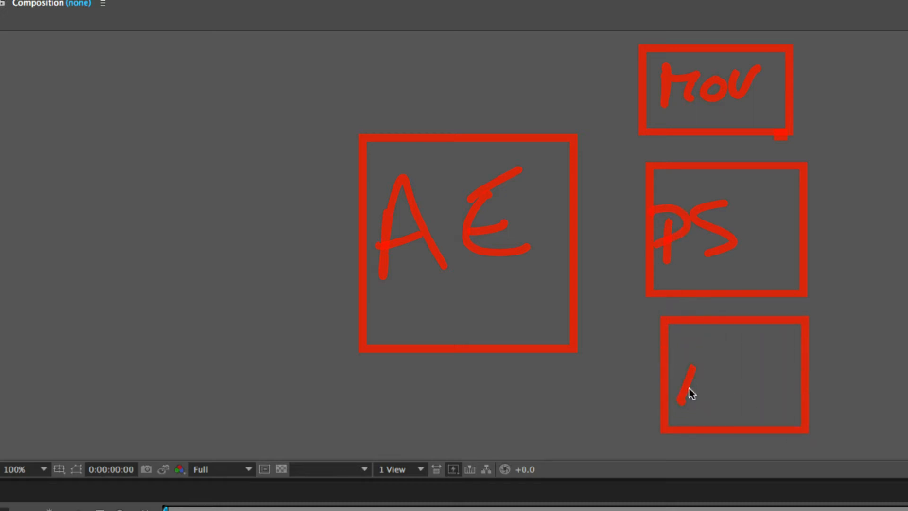
drag(671, 356, 691, 376)
mouse_move(759, 364)
mouse_down()
mouse_move(710, 385)
mouse_move(785, 389)
mouse_up()
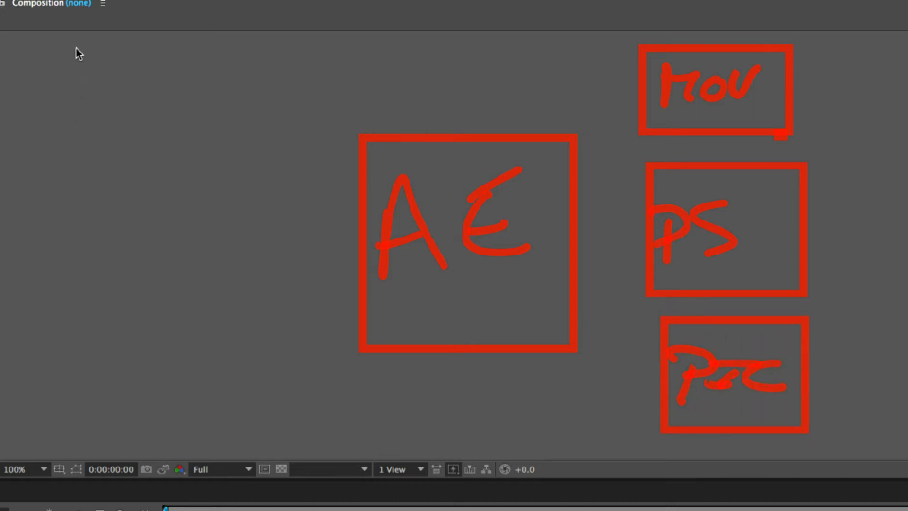
- Draw two annotation boxes left of the AE box, labelling the upper one Mov and the lower one Music
mouse_move(78, 45)
mouse_down()
mouse_move(136, 107)
mouse_move(210, 118)
mouse_up()
drag(106, 67, 122, 104)
drag(106, 70, 147, 92)
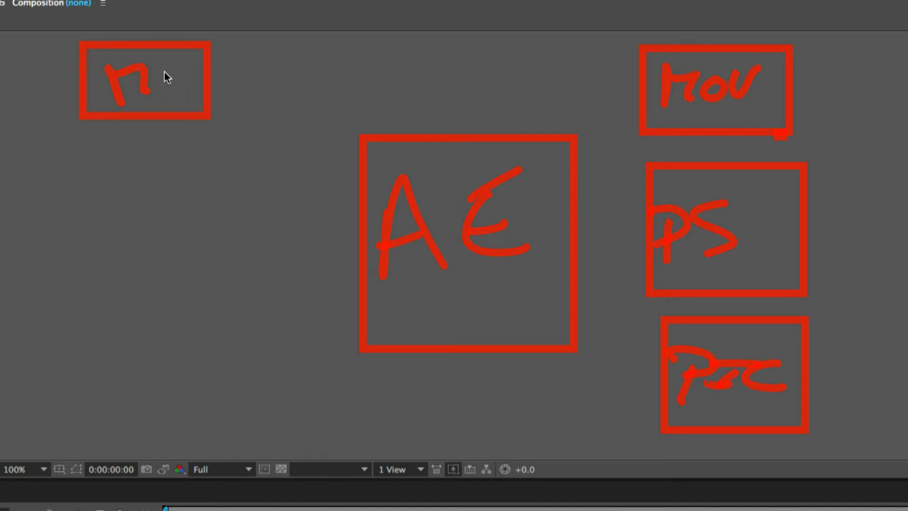
drag(68, 151, 238, 286)
mouse_move(87, 227)
mouse_down()
mouse_move(114, 192)
mouse_move(131, 216)
mouse_move(178, 218)
mouse_move(187, 202)
mouse_move(208, 202)
mouse_move(192, 207)
mouse_move(232, 220)
mouse_up()
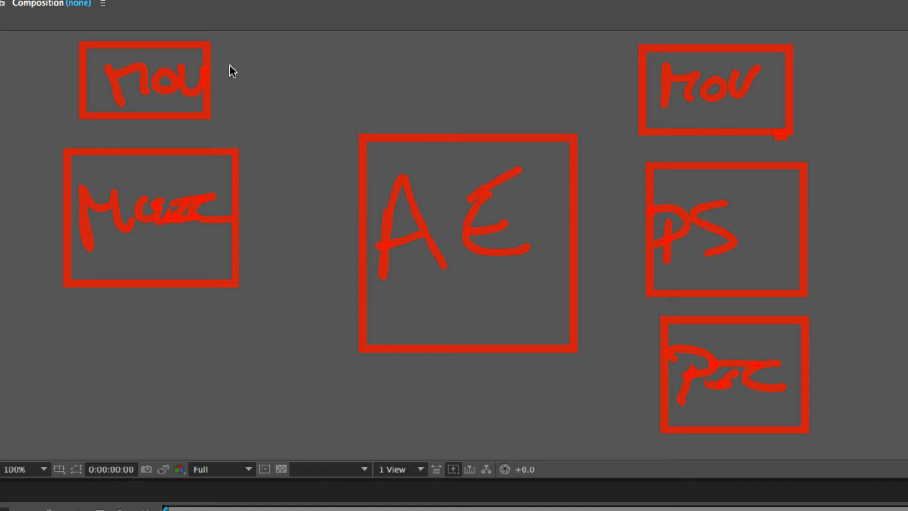
- Draw arrows in both directions between the AE box and each of the two boxes left of it
drag(228, 66, 329, 136)
drag(380, 120, 263, 64)
drag(280, 59, 269, 76)
mouse_move(247, 232)
mouse_down()
mouse_move(334, 229)
mouse_move(299, 256)
mouse_move(250, 261)
mouse_up()
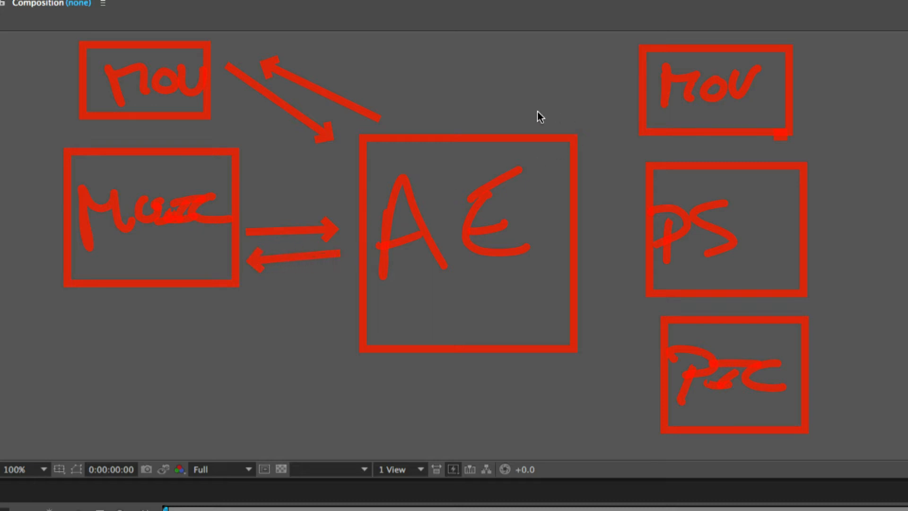
- Draw two-way arrows between the AE box and the Mov, PS and Pic boxes right of it, and clear the annotations
mouse_move(542, 111)
mouse_down()
mouse_move(619, 76)
mouse_move(578, 121)
mouse_up()
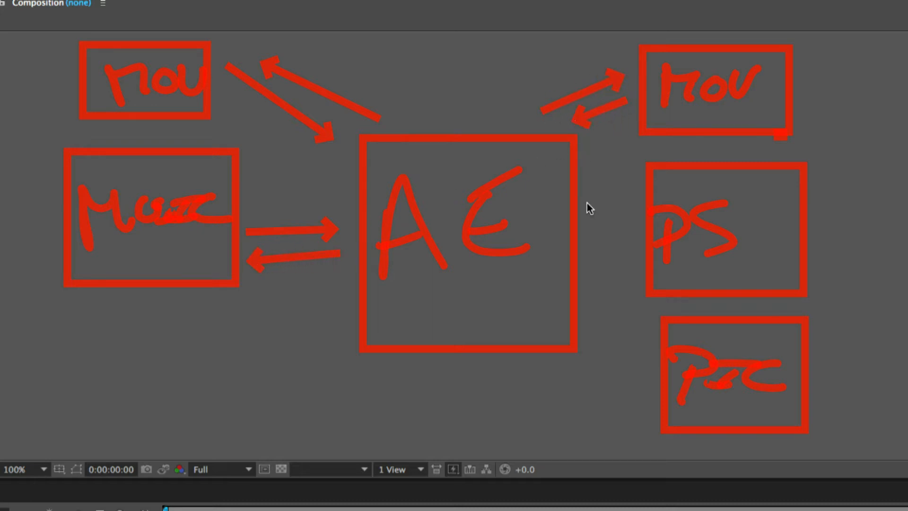
mouse_move(589, 208)
mouse_down()
mouse_move(629, 211)
mouse_move(586, 237)
mouse_up()
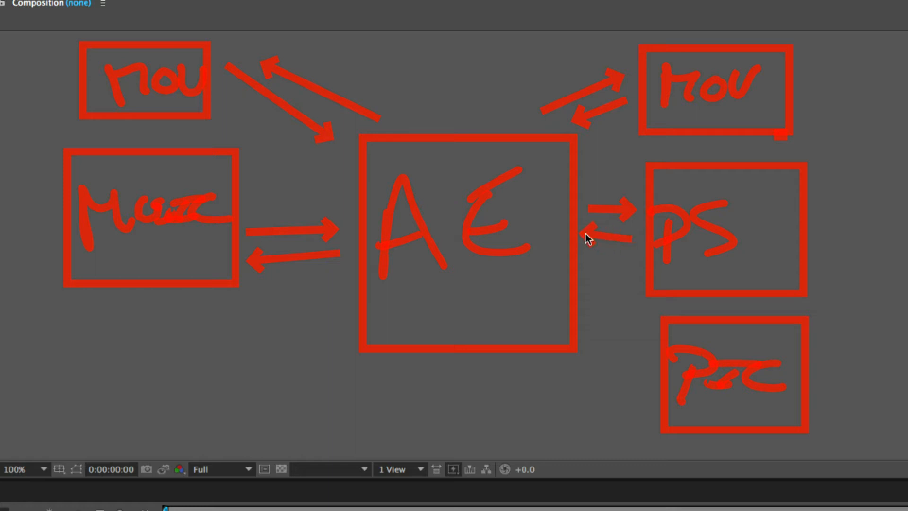
drag(585, 328, 645, 360)
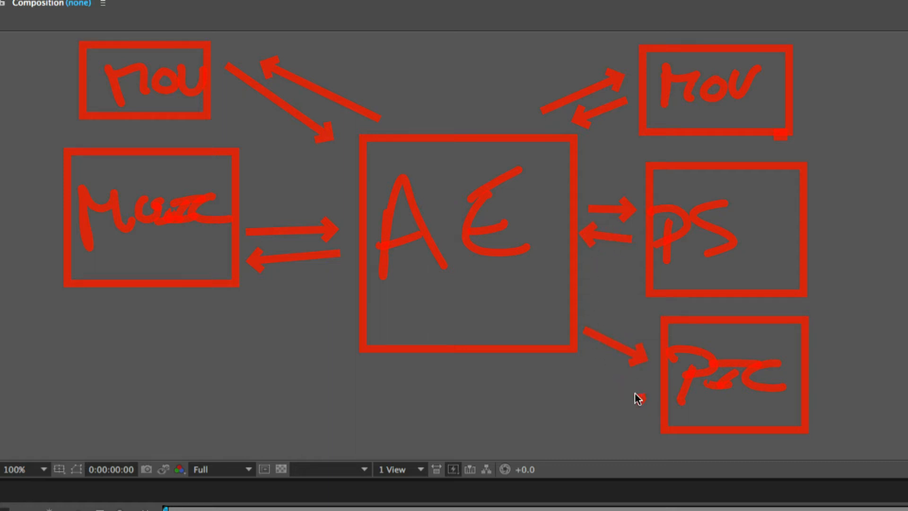
mouse_move(644, 402)
mouse_down()
mouse_move(588, 365)
mouse_move(595, 368)
mouse_up()
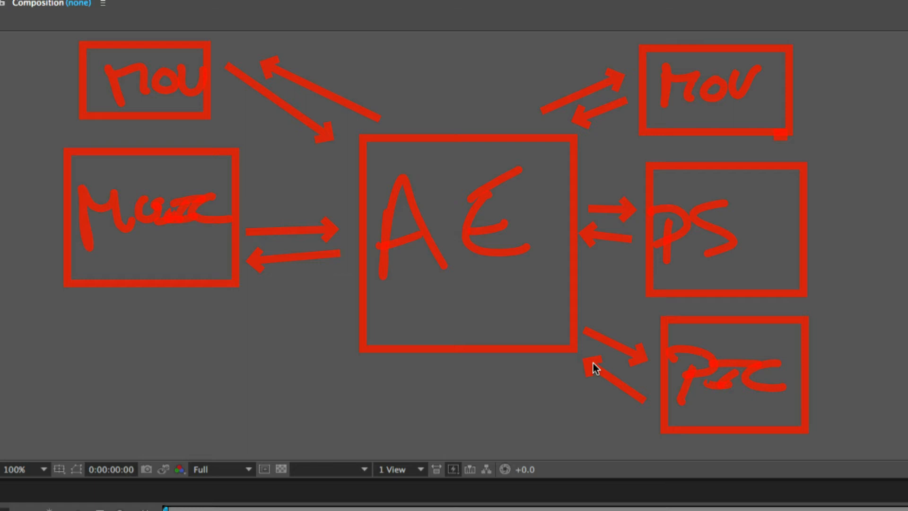
key(Escape)
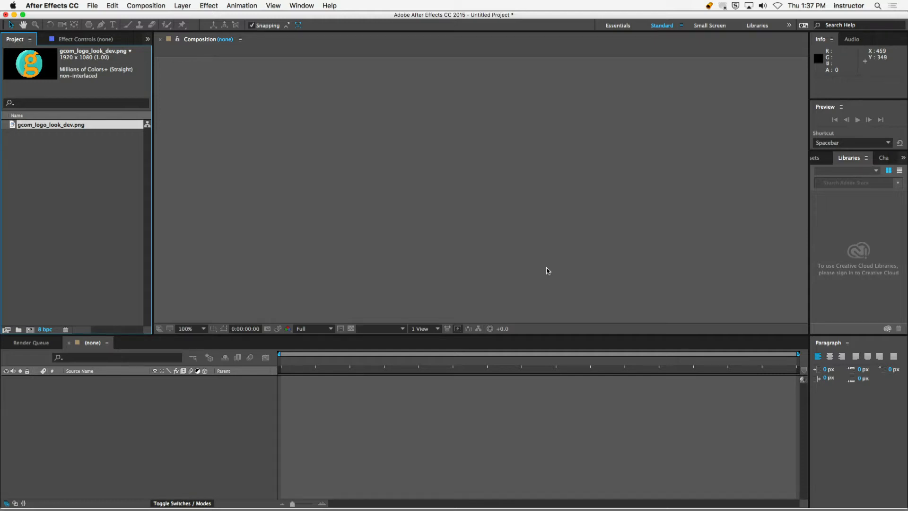
- Deselect the footage, scribble an annotation over the Project panel, and frame the Composition panel with the handwritten label Viewer
click(29, 179)
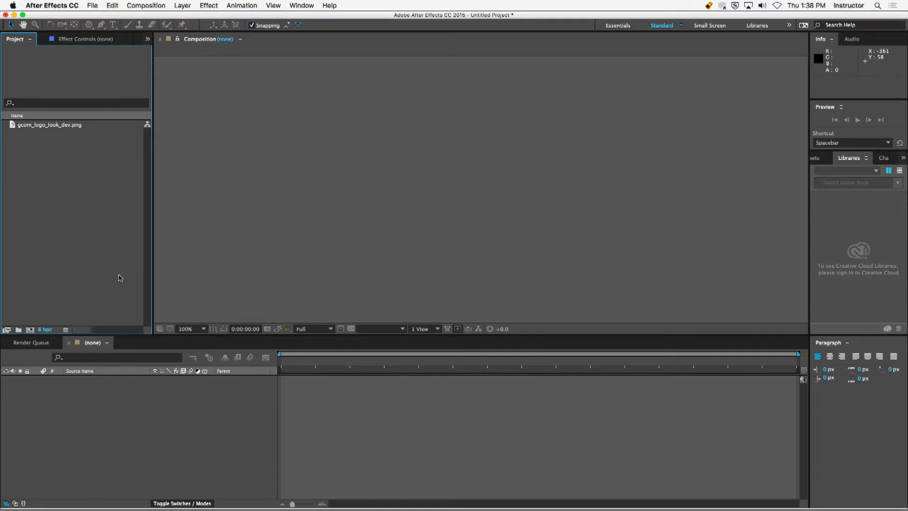
mouse_move(32, 81)
mouse_down()
mouse_move(119, 82)
mouse_move(104, 298)
mouse_up()
mouse_move(169, 41)
mouse_down()
mouse_move(322, 117)
mouse_move(790, 288)
mouse_move(806, 315)
mouse_up()
mouse_move(287, 110)
mouse_down()
mouse_move(355, 216)
mouse_move(344, 106)
mouse_up()
drag(418, 180, 416, 225)
drag(374, 178, 468, 165)
drag(396, 211, 469, 212)
drag(492, 175, 526, 211)
mouse_move(480, 202)
mouse_down()
mouse_move(537, 197)
mouse_move(605, 170)
mouse_move(644, 196)
mouse_up()
mouse_move(621, 187)
mouse_down()
mouse_move(641, 183)
mouse_move(684, 139)
mouse_up()
mouse_move(683, 138)
mouse_down()
mouse_move(691, 184)
mouse_move(746, 181)
mouse_up()
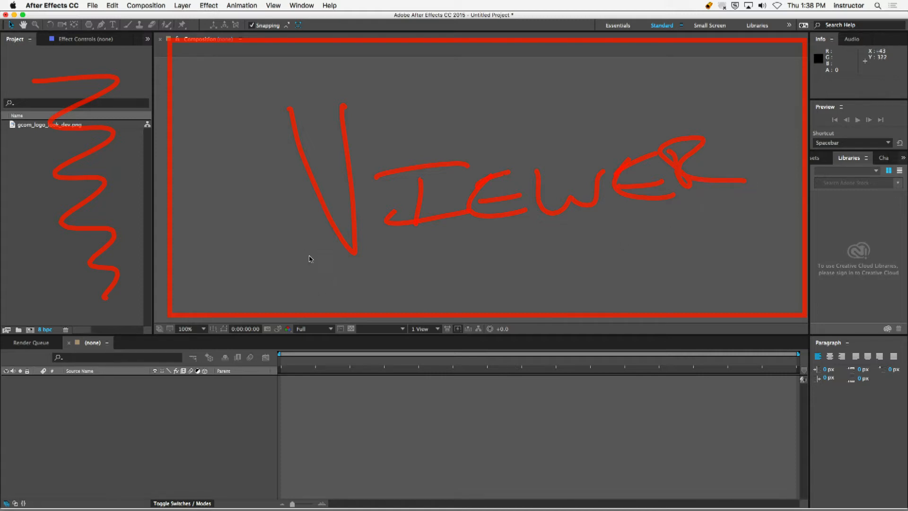
- Draw five arrows from the Viewer label to the Timeline, circle the label, mark the Timeline with a wavy line, and clear the annotations
mouse_move(311, 256)
mouse_down()
mouse_move(242, 333)
mouse_move(127, 420)
mouse_up()
drag(350, 275, 258, 418)
drag(396, 259, 446, 381)
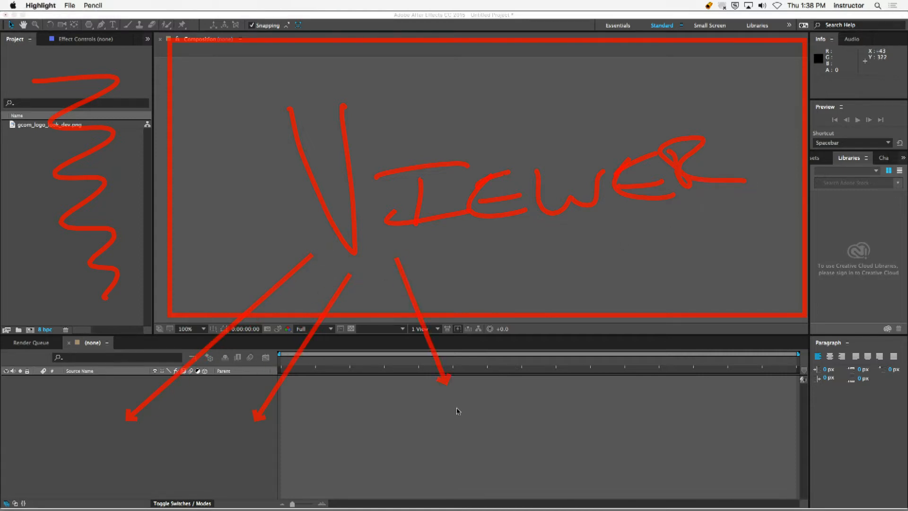
drag(494, 261, 574, 394)
drag(588, 234, 702, 409)
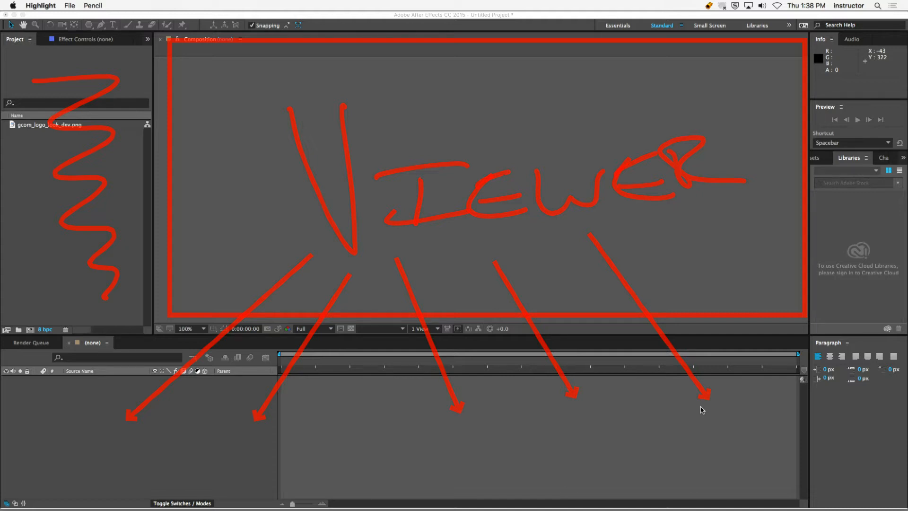
mouse_move(606, 76)
mouse_down()
mouse_move(341, 243)
mouse_move(503, 95)
mouse_move(407, 134)
mouse_up()
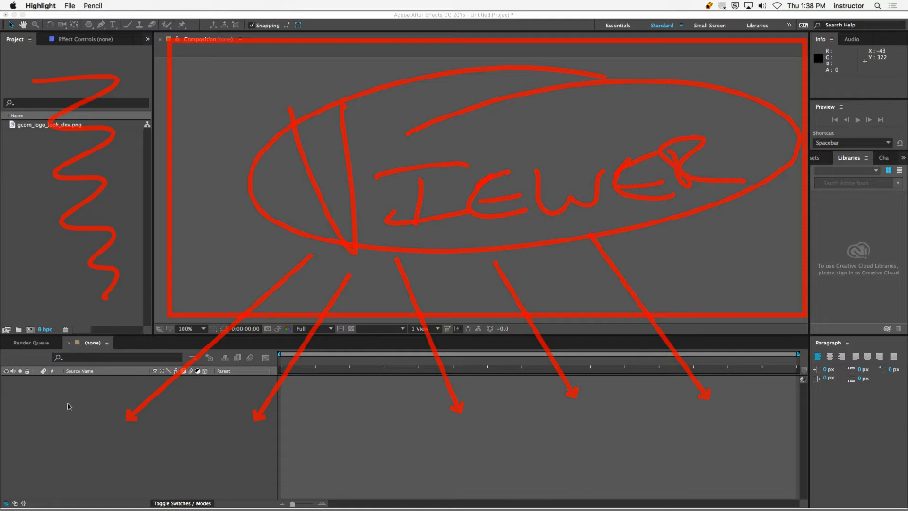
mouse_move(38, 469)
mouse_down()
mouse_move(78, 412)
mouse_move(165, 396)
mouse_move(251, 409)
mouse_move(410, 400)
mouse_move(567, 433)
mouse_move(737, 427)
mouse_move(775, 442)
mouse_up()
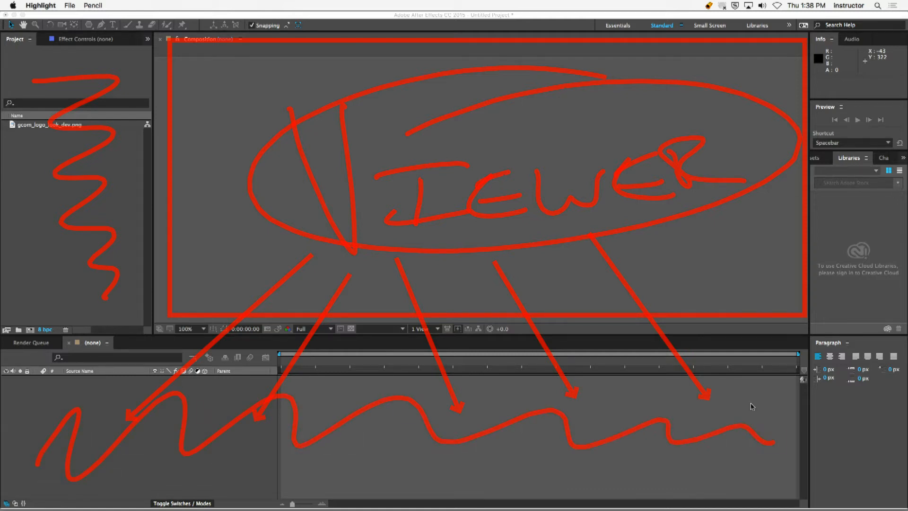
key(Delete)
- Handwrite an annotation label across the Timeline panel, and clear it to return to the Composition panel
drag(138, 407, 142, 465)
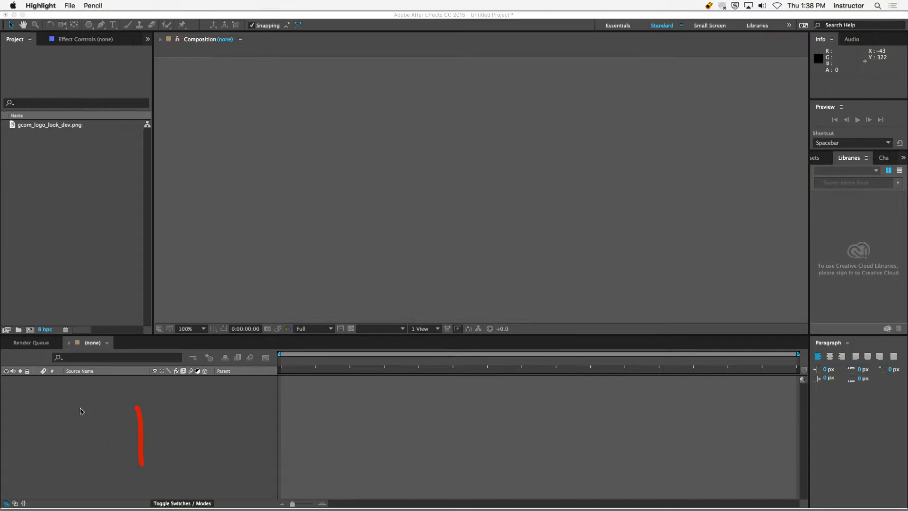
mouse_move(70, 407)
mouse_down()
mouse_move(214, 395)
mouse_move(216, 458)
mouse_up()
drag(175, 429, 258, 416)
mouse_move(189, 464)
mouse_down()
mouse_move(260, 449)
mouse_move(286, 430)
mouse_move(340, 442)
mouse_move(345, 424)
mouse_move(424, 412)
mouse_move(484, 436)
mouse_move(522, 405)
mouse_up()
drag(484, 438, 513, 428)
mouse_move(530, 438)
mouse_down()
mouse_move(572, 400)
mouse_move(620, 411)
mouse_move(628, 395)
mouse_up()
click(77, 175)
click(185, 103)
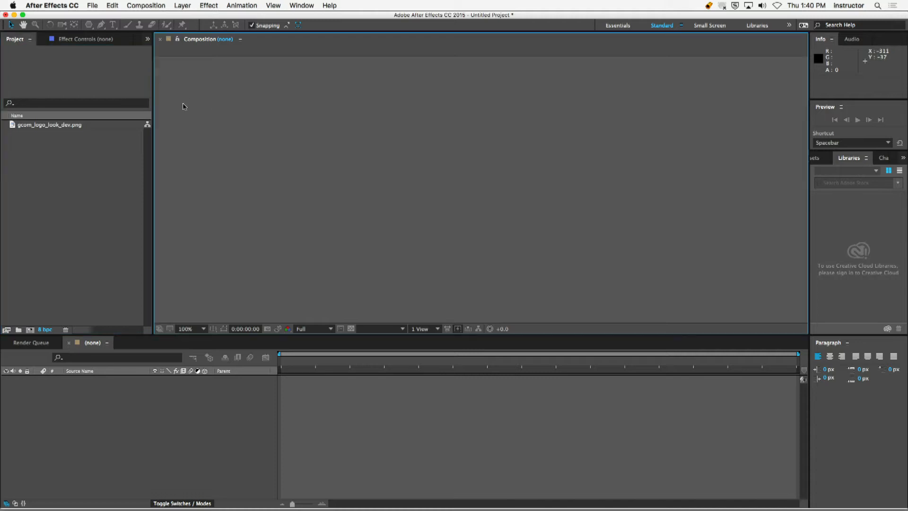
- Handwrite the annotation "Ps = Canvas" across the upper part of the Composition panel
drag(183, 77, 189, 166)
mouse_move(150, 74)
mouse_down()
mouse_move(235, 71)
mouse_move(151, 134)
mouse_up()
drag(245, 122, 219, 159)
drag(331, 121, 305, 123)
drag(298, 134, 327, 131)
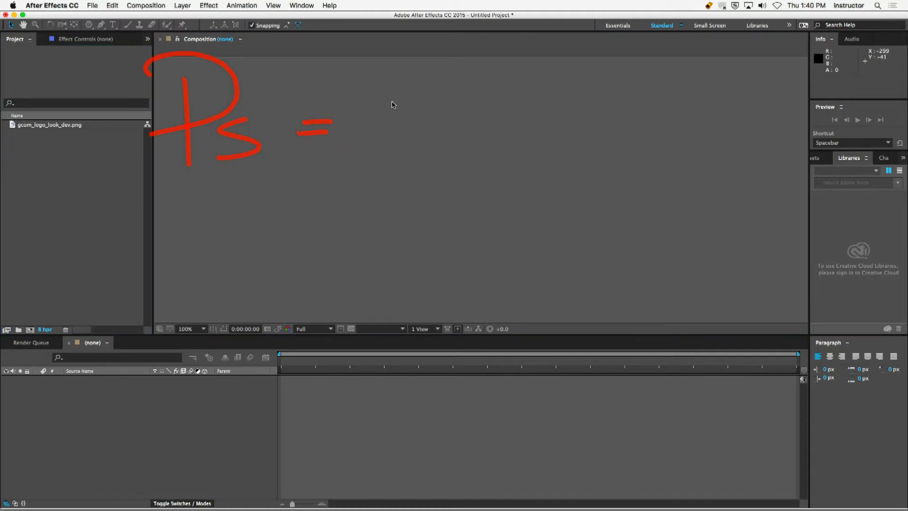
mouse_move(403, 86)
mouse_down()
mouse_move(395, 149)
mouse_move(421, 116)
mouse_move(446, 145)
mouse_up()
mouse_move(402, 141)
mouse_down()
mouse_move(431, 136)
mouse_move(453, 116)
mouse_move(518, 110)
mouse_move(539, 134)
mouse_up()
drag(570, 103, 553, 134)
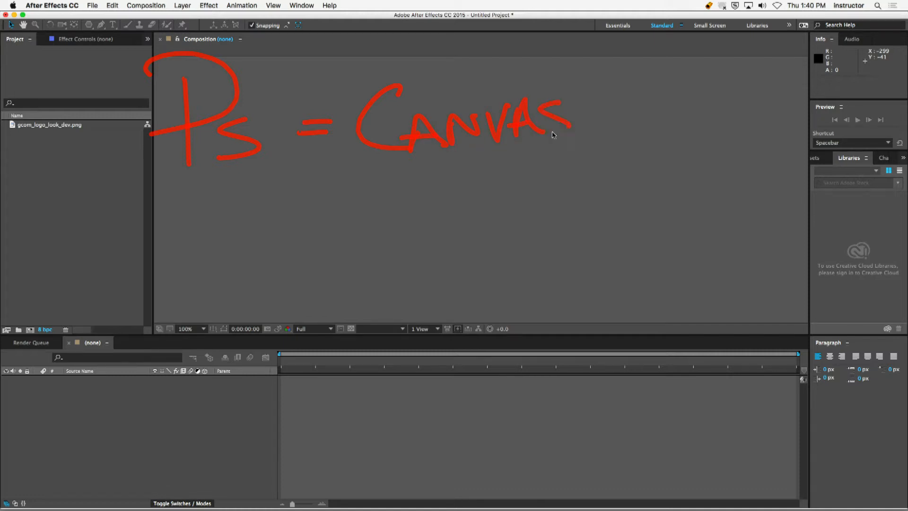
- Handwrite the annotation "AE = Composition" beneath the "Ps = Canvas" line
mouse_move(176, 216)
mouse_down()
mouse_move(184, 272)
mouse_move(220, 266)
mouse_move(218, 245)
mouse_up()
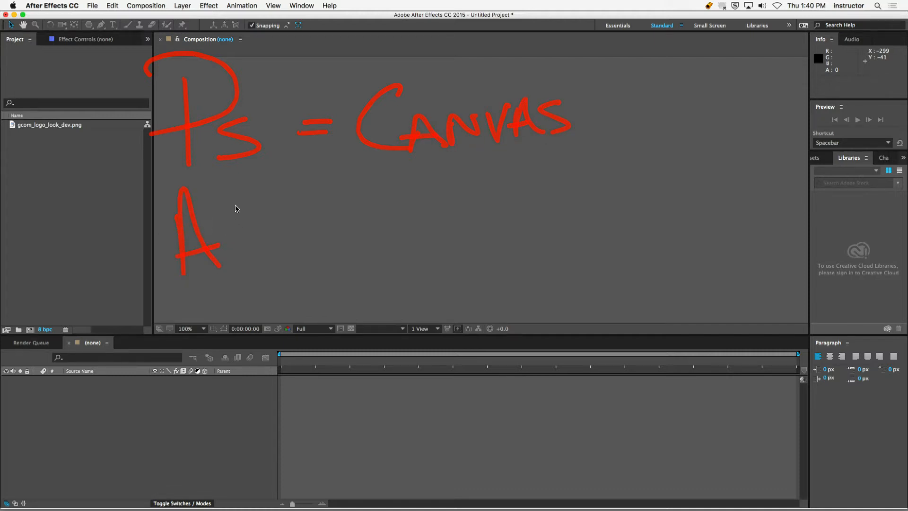
drag(235, 206, 273, 238)
mouse_move(229, 231)
mouse_down()
mouse_move(262, 224)
mouse_move(258, 195)
mouse_up()
drag(303, 215, 329, 213)
drag(305, 226, 329, 223)
drag(384, 178, 388, 227)
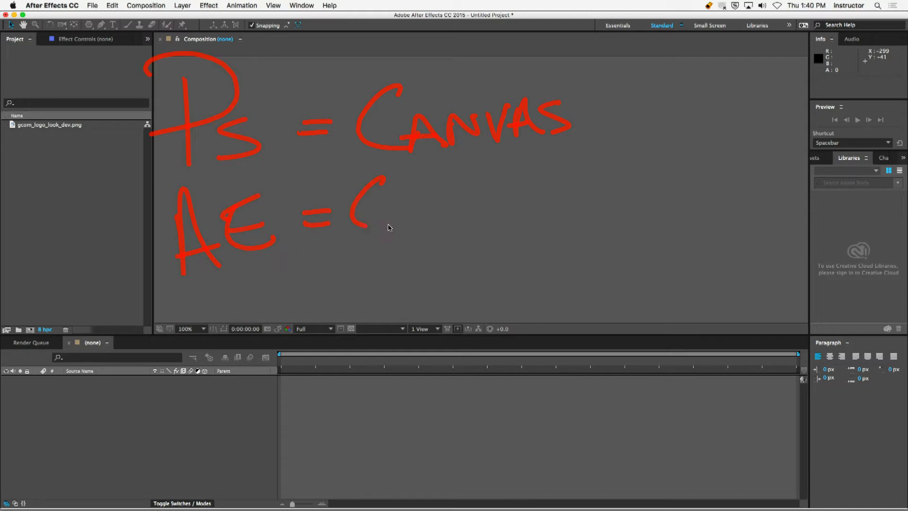
mouse_move(418, 201)
mouse_down()
mouse_move(429, 223)
mouse_move(439, 200)
mouse_move(448, 212)
mouse_move(464, 194)
mouse_move(478, 210)
mouse_move(491, 196)
mouse_move(576, 192)
mouse_move(557, 189)
mouse_move(578, 205)
mouse_move(645, 181)
mouse_move(623, 195)
mouse_move(625, 186)
mouse_move(667, 189)
mouse_move(677, 201)
mouse_move(700, 191)
mouse_up()
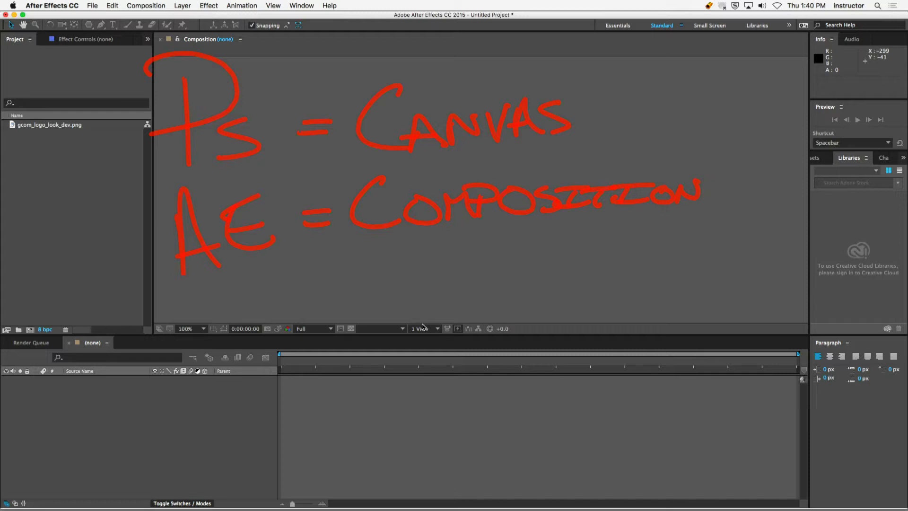
- Handwrite the quoted short form "Comp" under the word Composition, and clear all annotations
drag(443, 243, 451, 253)
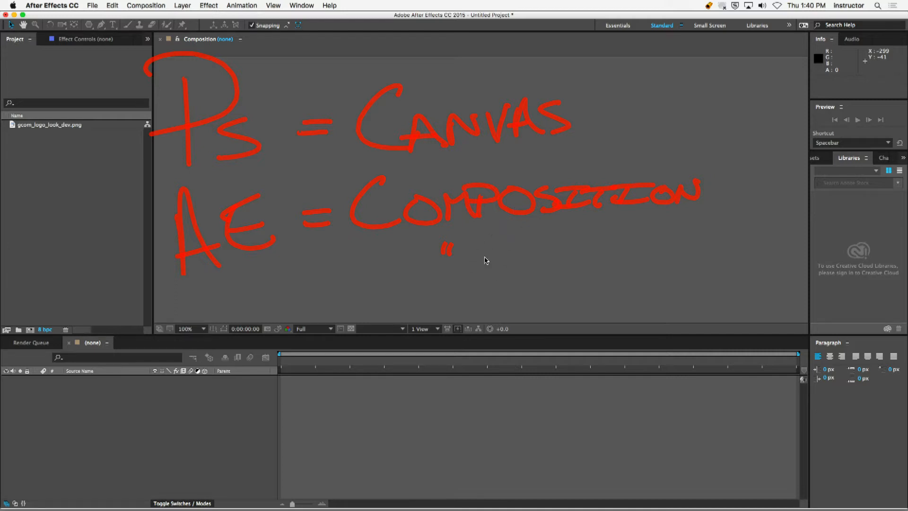
mouse_move(491, 247)
mouse_down()
mouse_move(495, 273)
mouse_move(519, 259)
mouse_move(539, 264)
mouse_move(585, 236)
mouse_move(587, 244)
mouse_up()
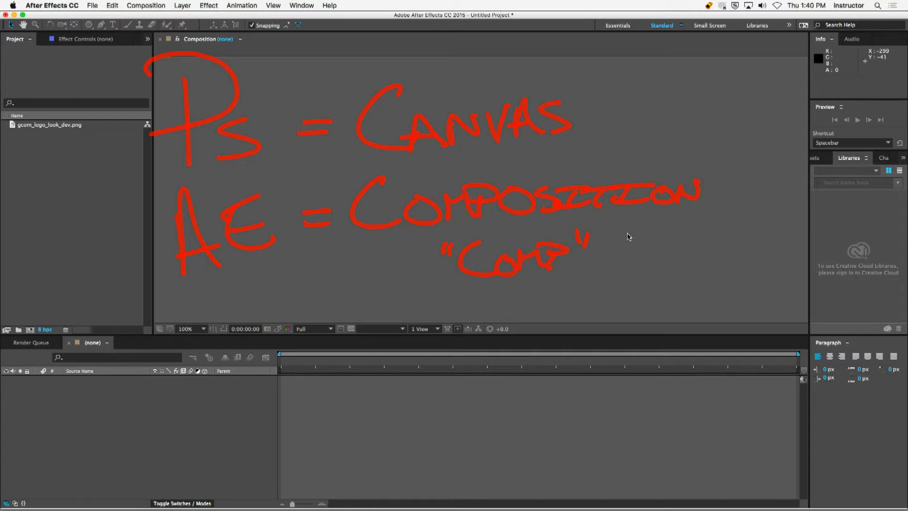
key(Escape)
- Create a new composition and name it with the author's first name followed by "Silly Animation"
click(629, 237)
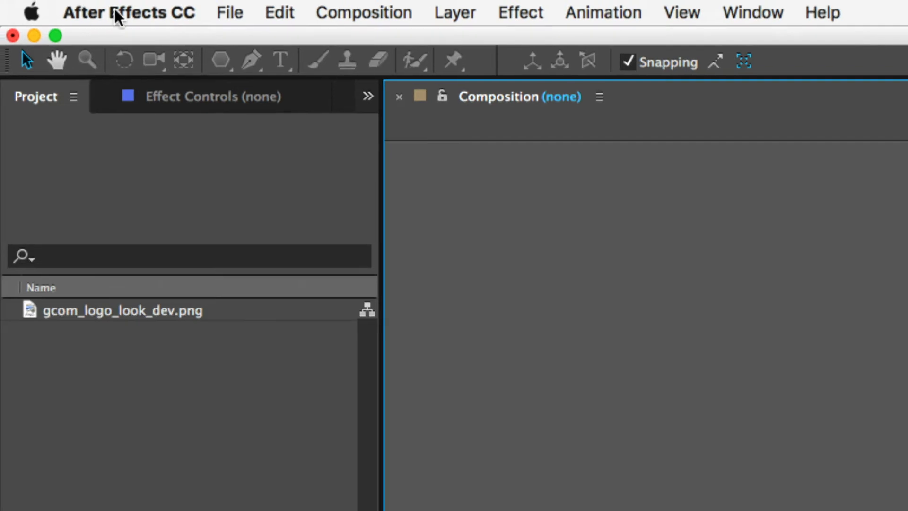
click(368, 13)
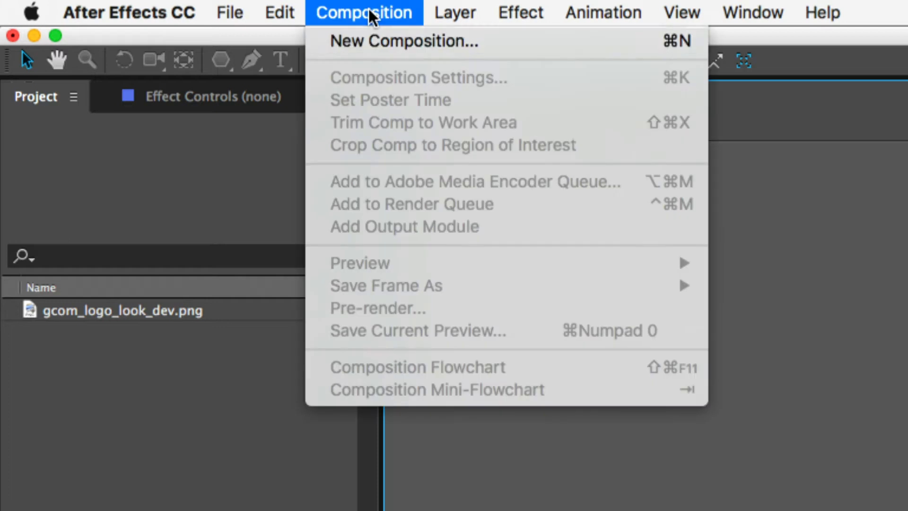
click(363, 39)
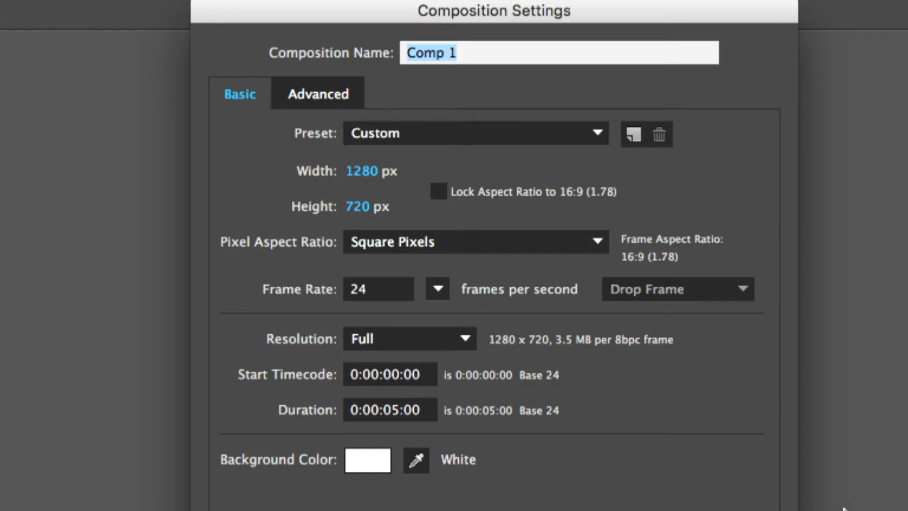
text(Pats Si)
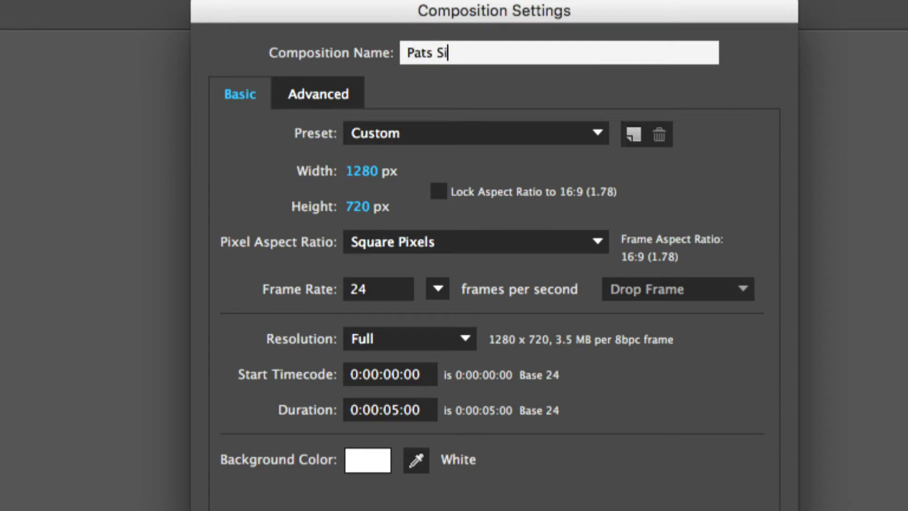
text(lly Animation)
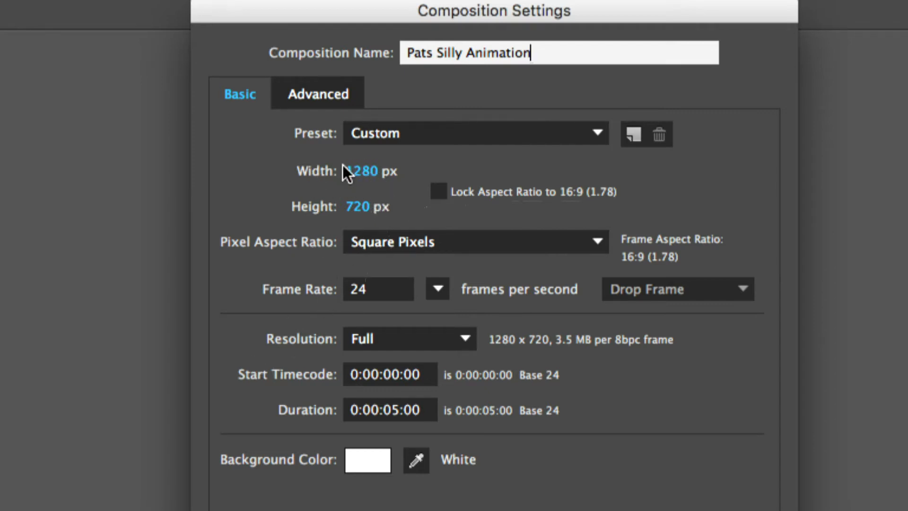
- Lock the composition's aspect ratio to 16:9 and set the width to 720 px
click(439, 192)
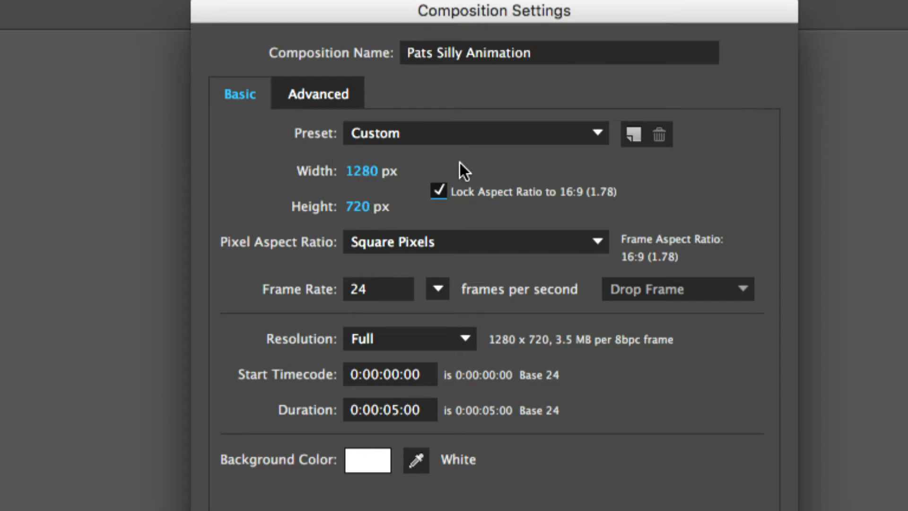
click(363, 172)
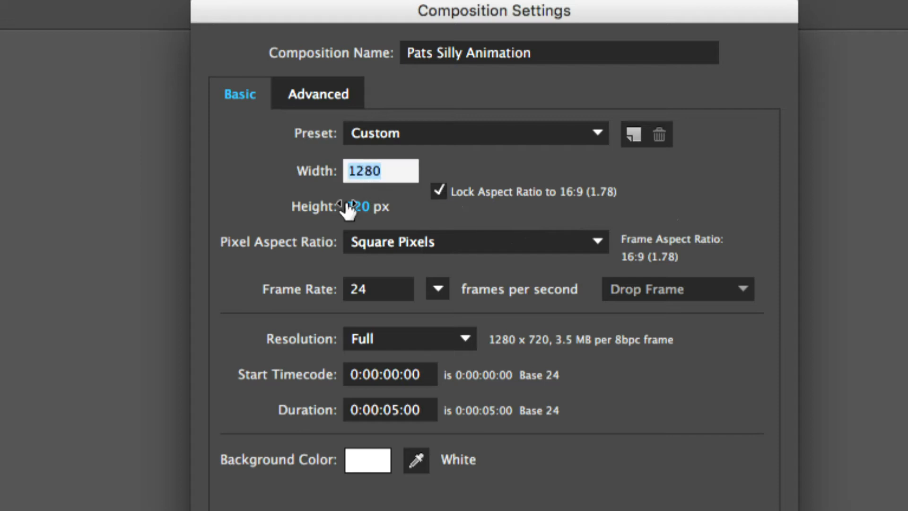
text(720)
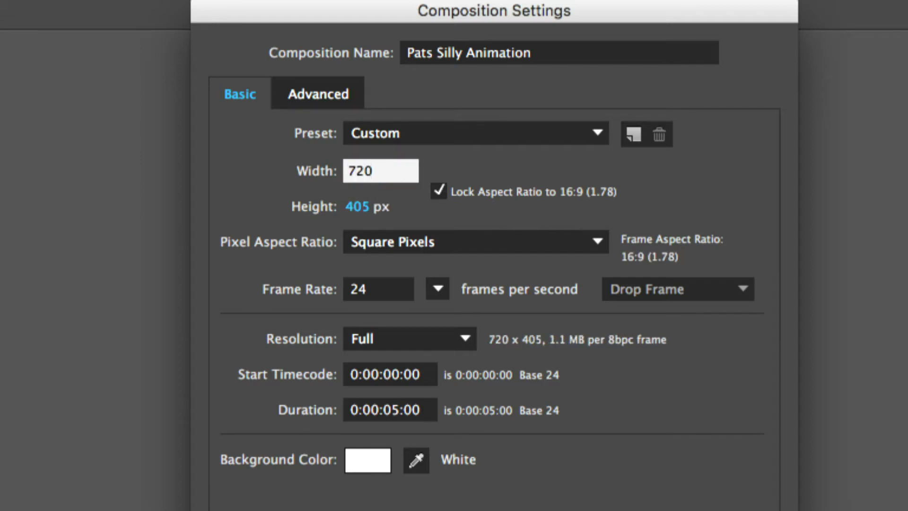
key(Return)
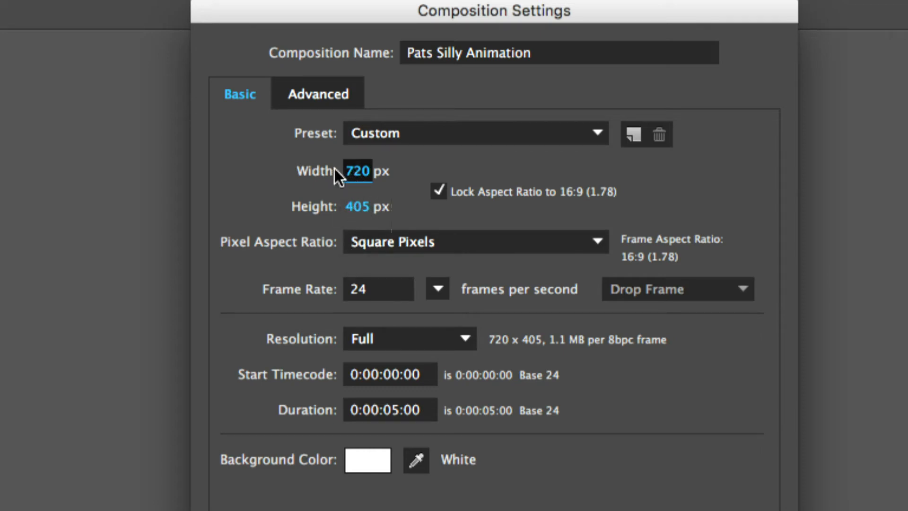
- Set the composition height to 480 px while the aspect ratio is locked
click(360, 206)
text(480)
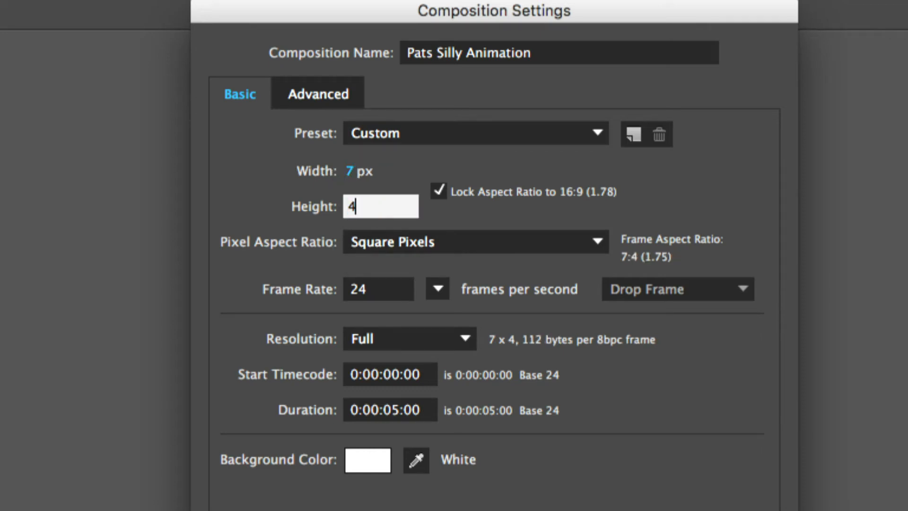
click(469, 213)
- Set the composition width to 720 px while keeping the aspect ratio locked
click(359, 171)
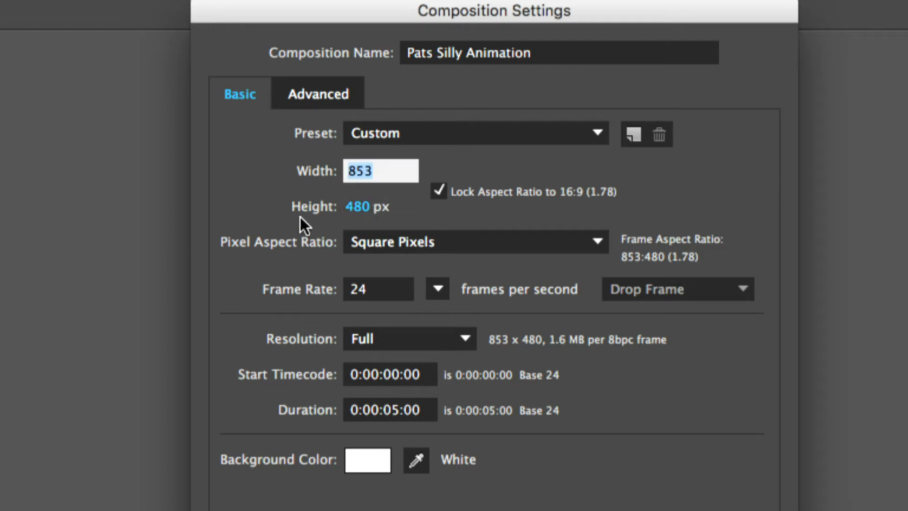
text(7020)
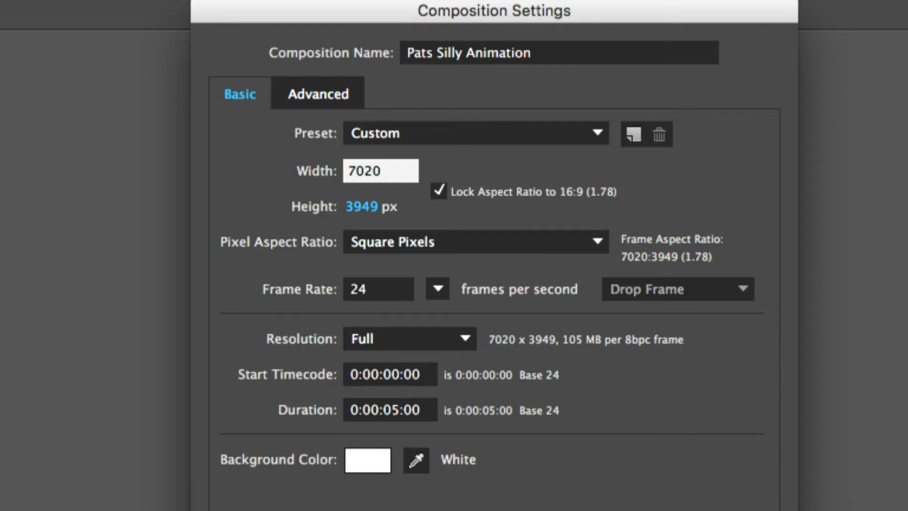
key(BackSpace)
key(BackSpace)
key(BackSpace)
text(20)
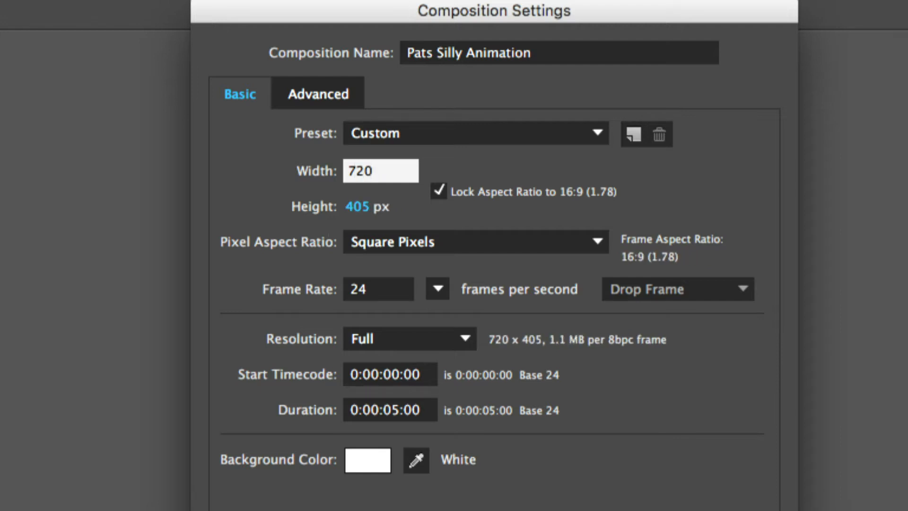
- Unlock the composition's aspect ratio and set the height to 480 px
click(360, 209)
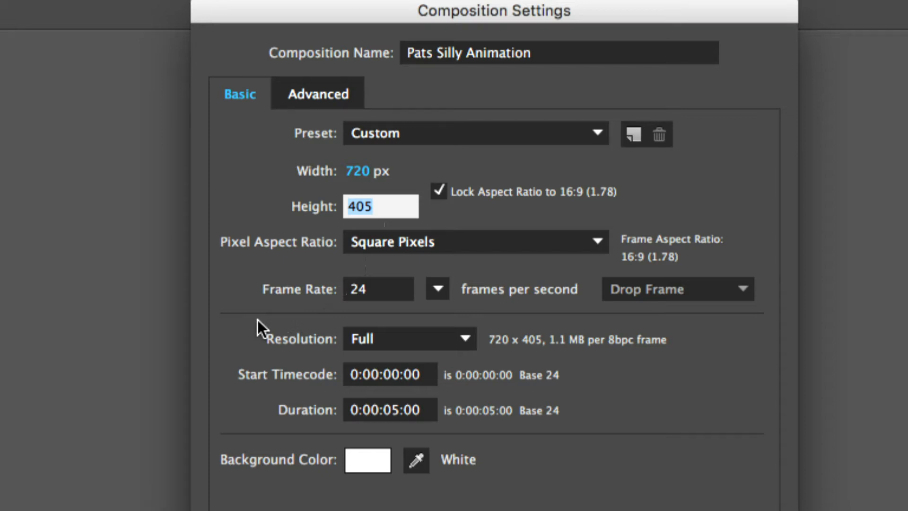
click(439, 189)
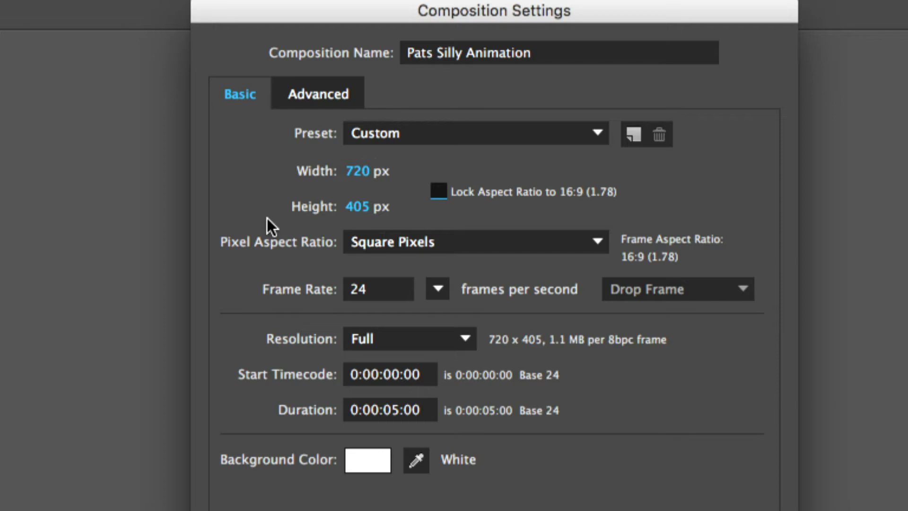
click(360, 211)
text(480)
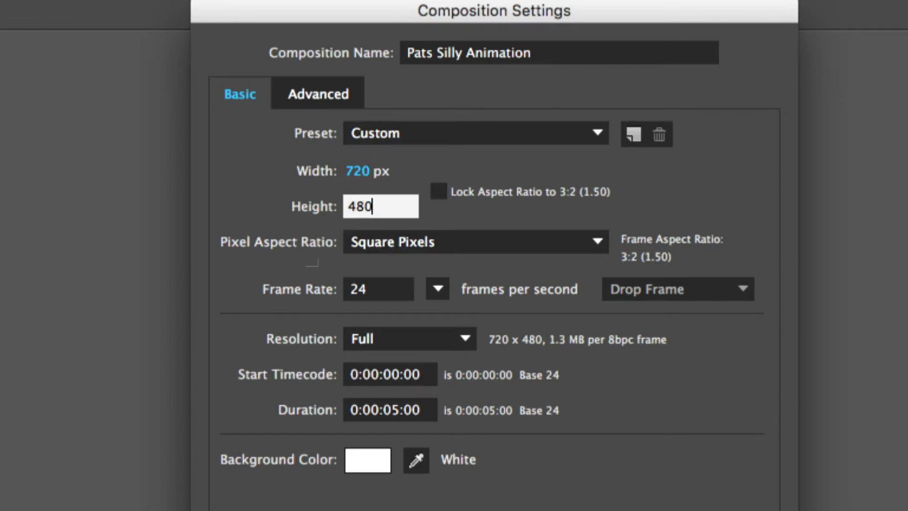
click(552, 211)
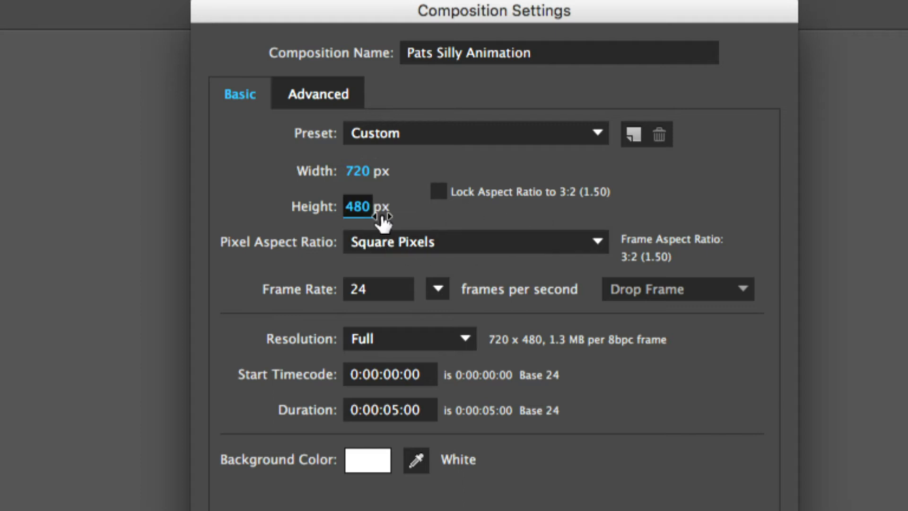
- Set the composition size to 1280 px wide by 720 px high
click(358, 173)
text(1280)
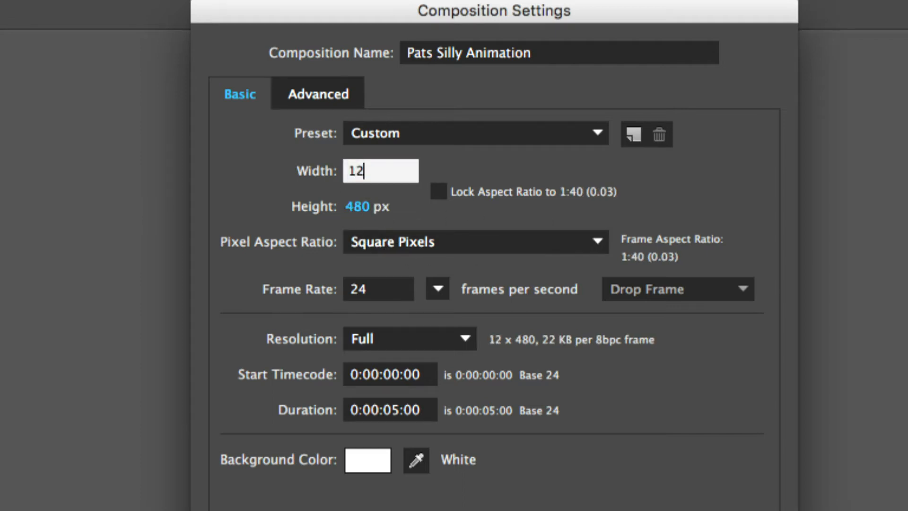
click(358, 208)
text(720)
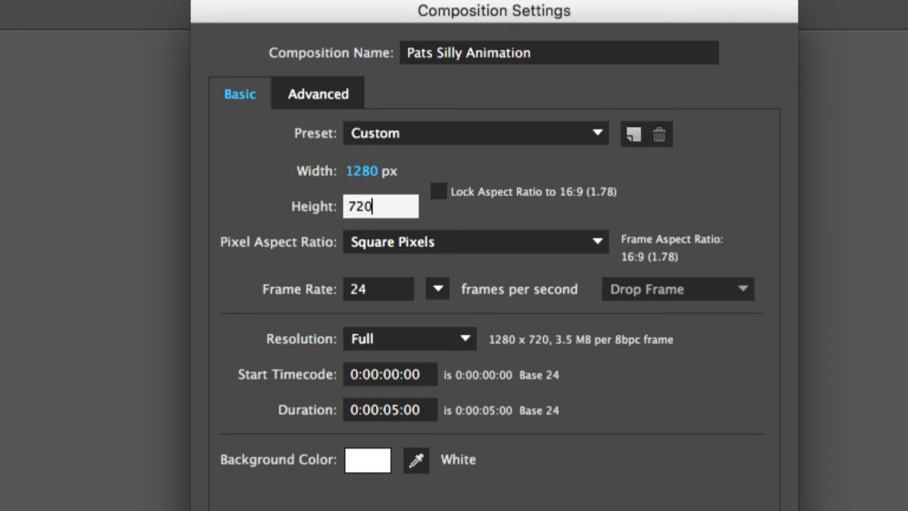
click(524, 217)
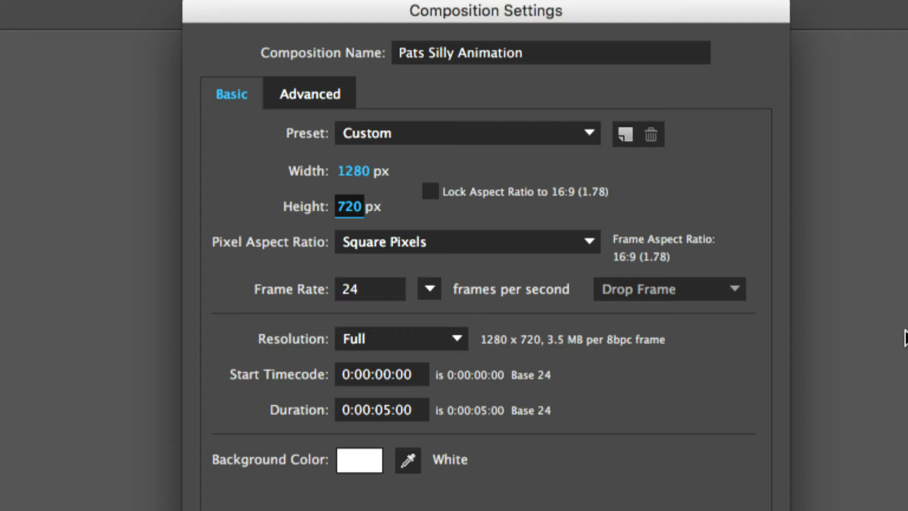
- Review the pixel aspect ratio choices, keeping Square Pixels, and set the frame rate to 29.97 frames per second
click(511, 242)
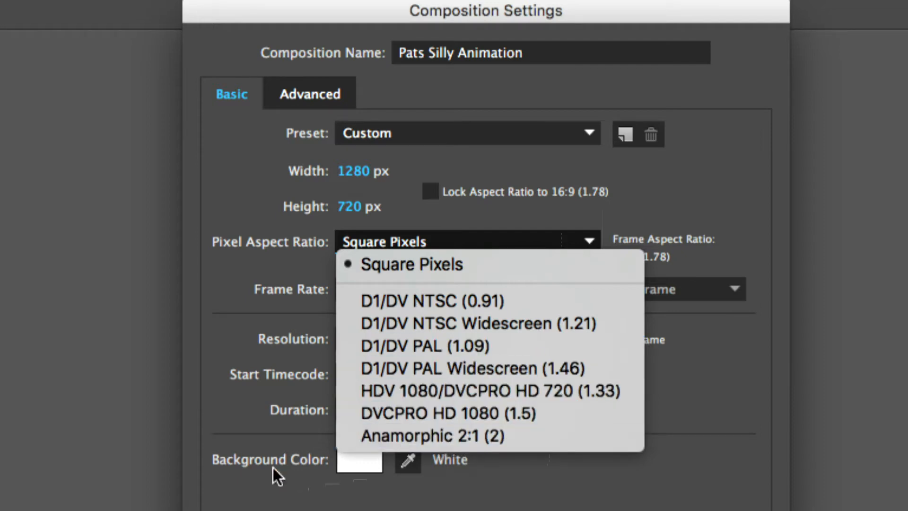
click(749, 351)
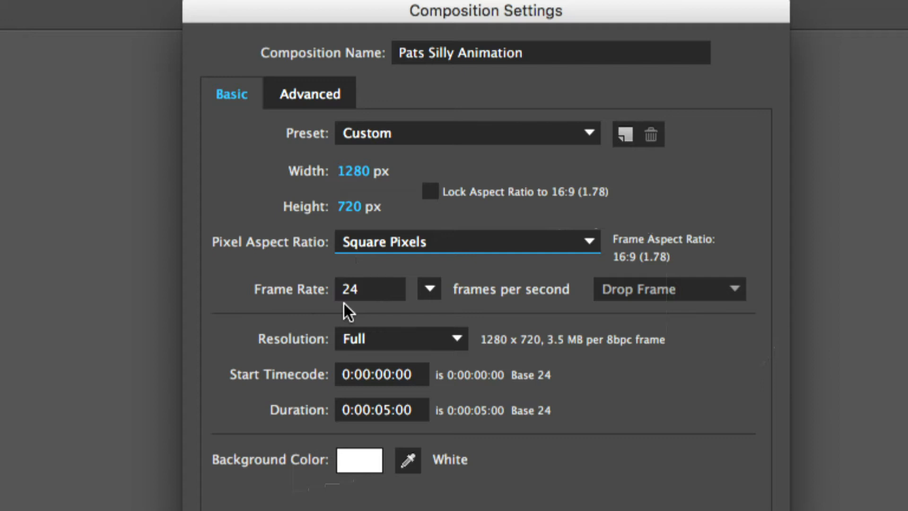
click(430, 289)
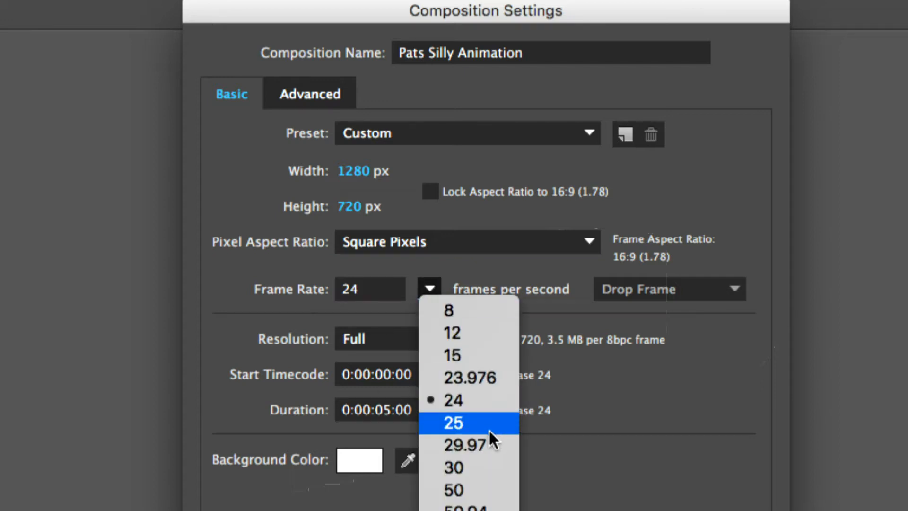
click(496, 441)
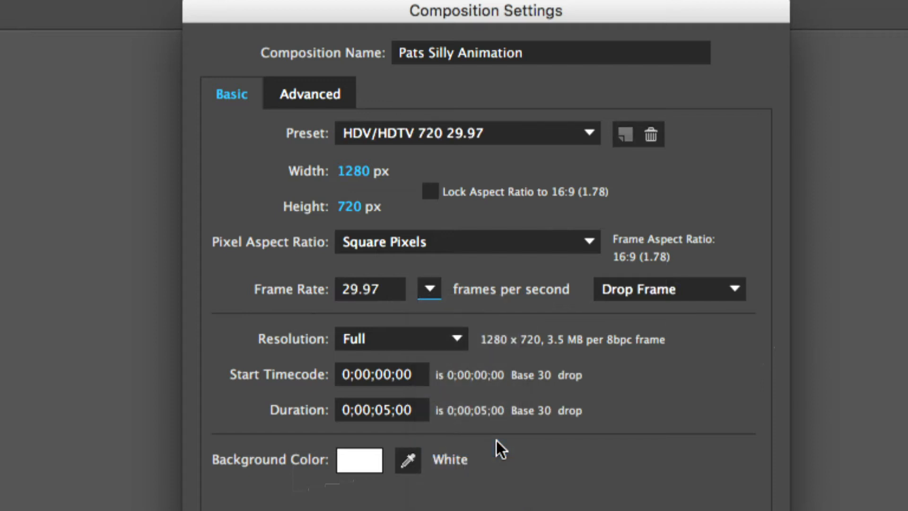
click(358, 289)
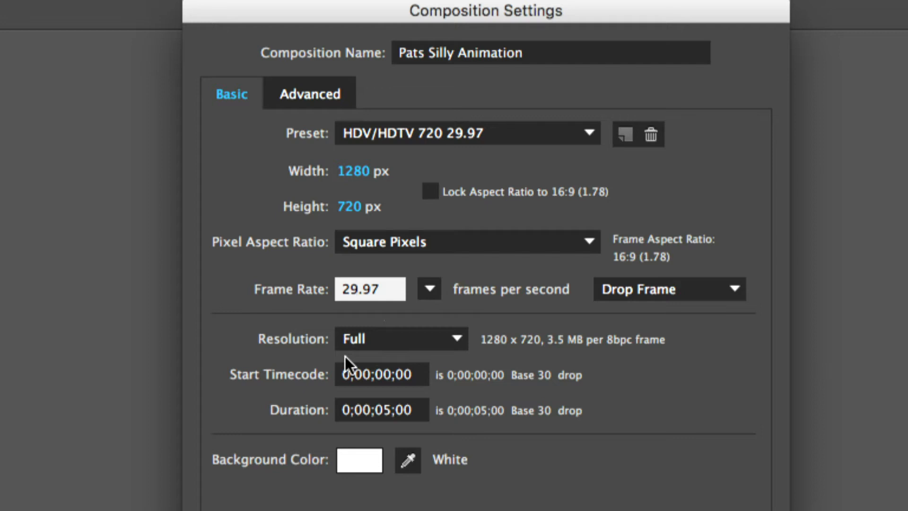
double_click(367, 296)
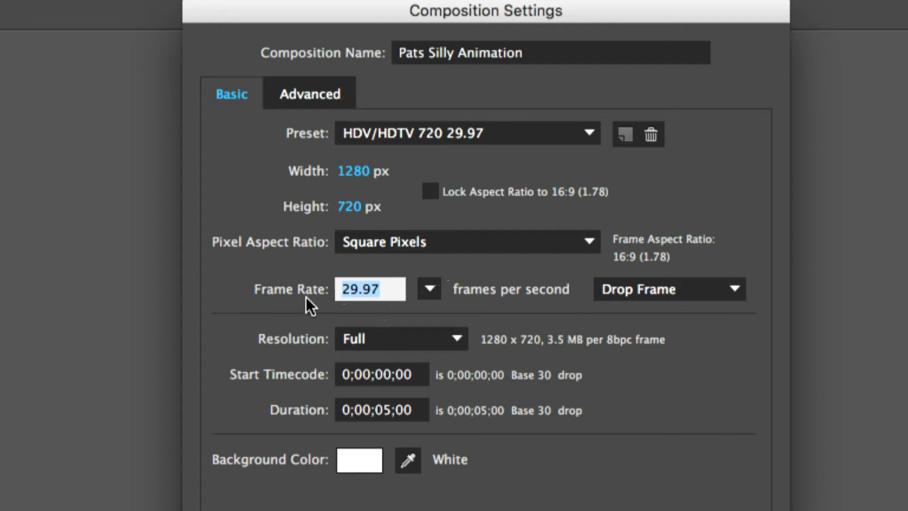
- Set the composition's frame rate to 24 frames per second and move the Composition Settings dialog aside
click(431, 288)
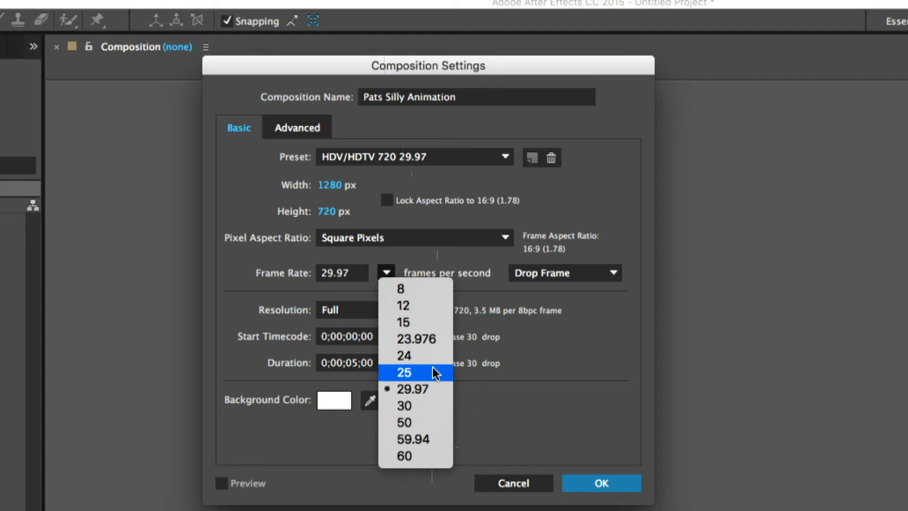
click(411, 356)
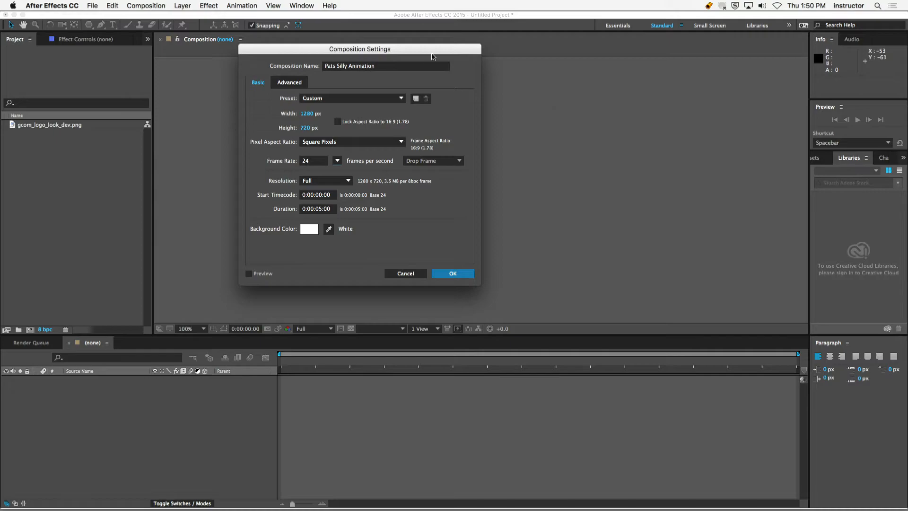
drag(425, 56, 299, 60)
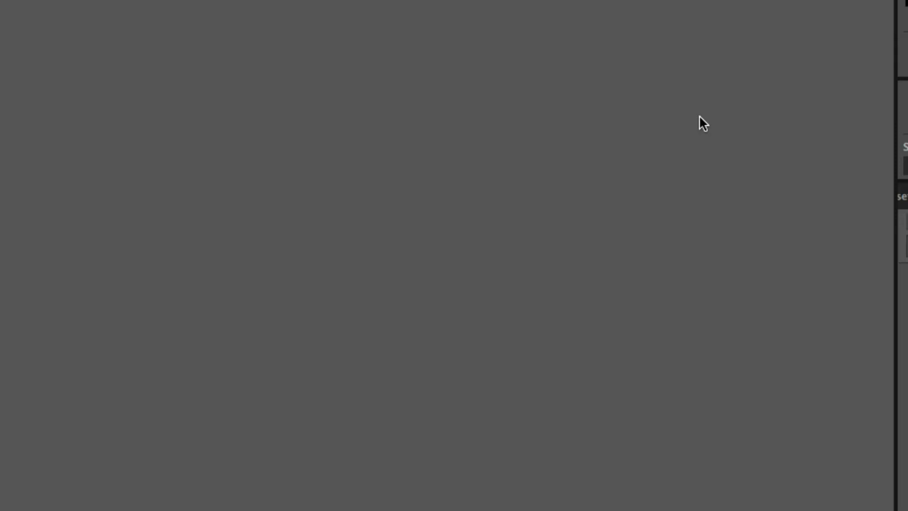
- Handwrite the timecode annotation "00:00:00:00" in red across the empty area of the Composition panel
drag(78, 95, 90, 89)
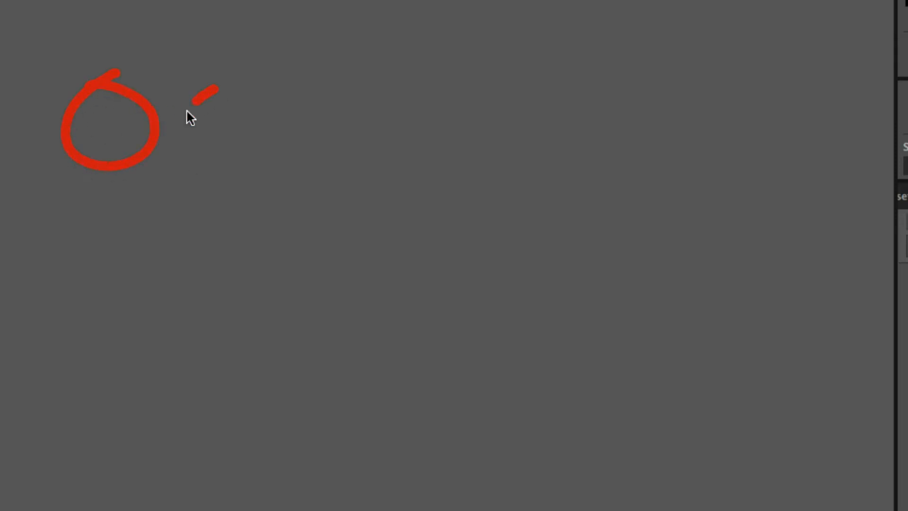
drag(187, 109, 226, 91)
click(314, 90)
click(317, 149)
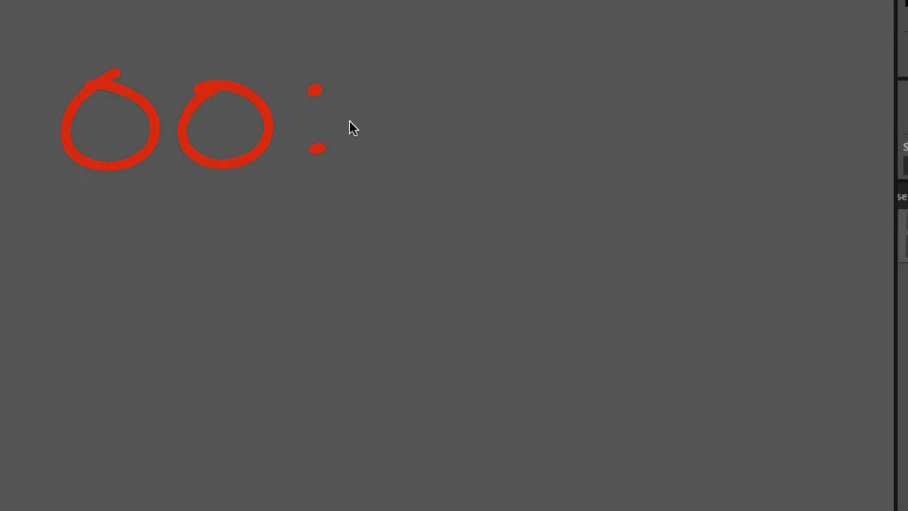
mouse_move(374, 85)
mouse_down()
mouse_move(381, 156)
mouse_move(369, 83)
mouse_up()
drag(428, 86, 442, 88)
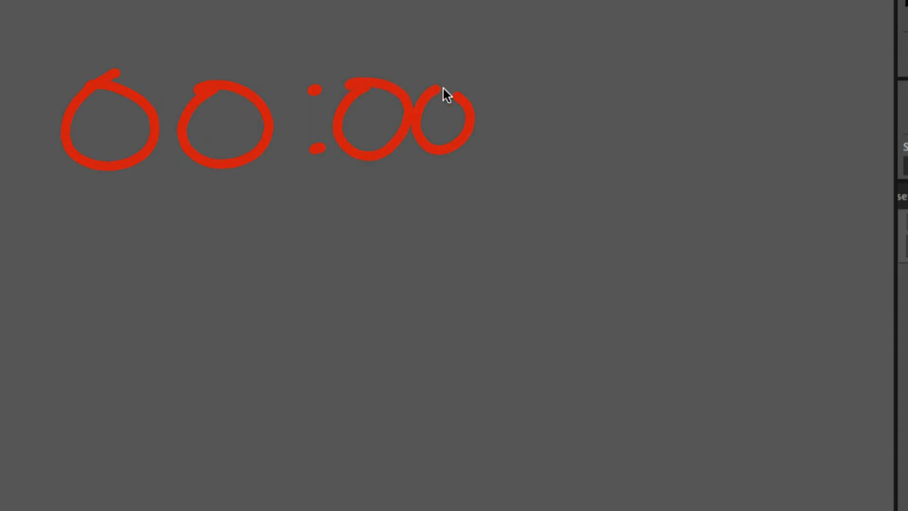
click(495, 90)
click(504, 150)
drag(585, 73, 576, 76)
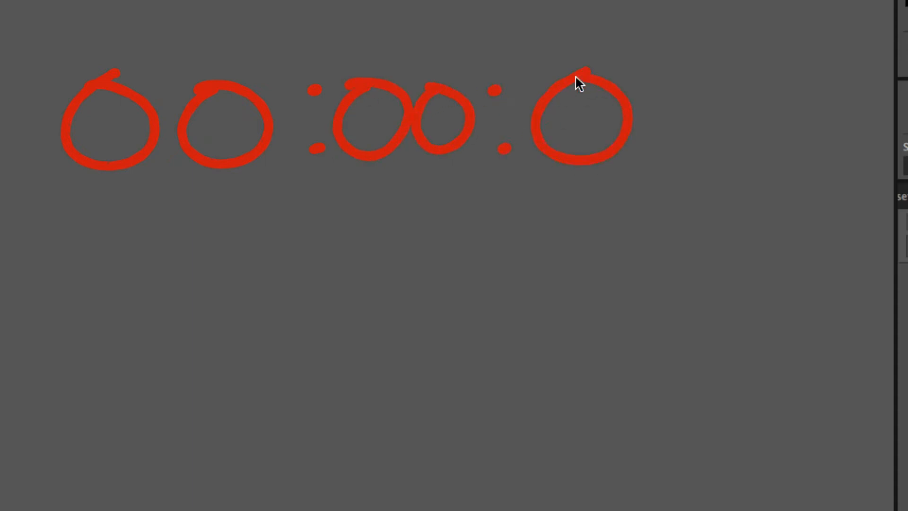
mouse_move(660, 86)
mouse_down()
mouse_move(648, 143)
mouse_move(651, 72)
mouse_up()
click(712, 84)
click(718, 146)
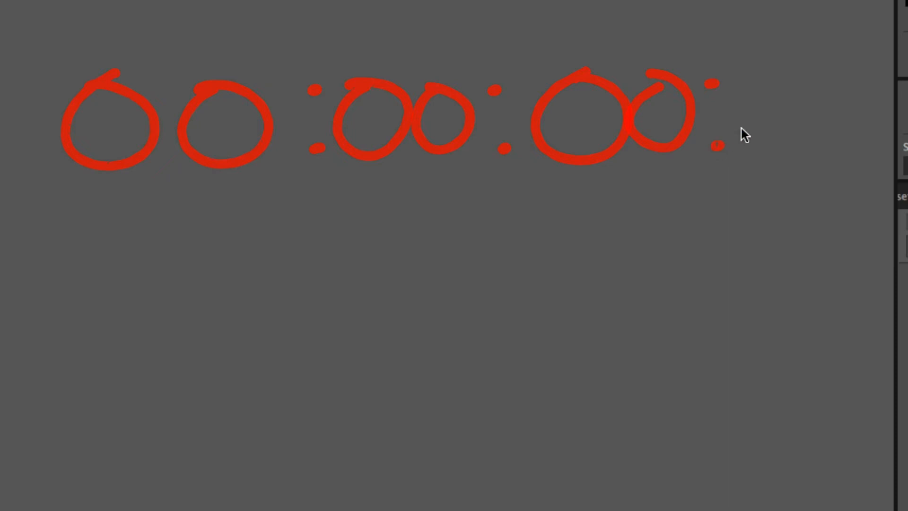
mouse_move(786, 68)
mouse_down()
mouse_move(758, 142)
mouse_move(767, 61)
mouse_up()
mouse_move(858, 85)
mouse_down()
mouse_move(827, 136)
mouse_move(827, 71)
mouse_up()
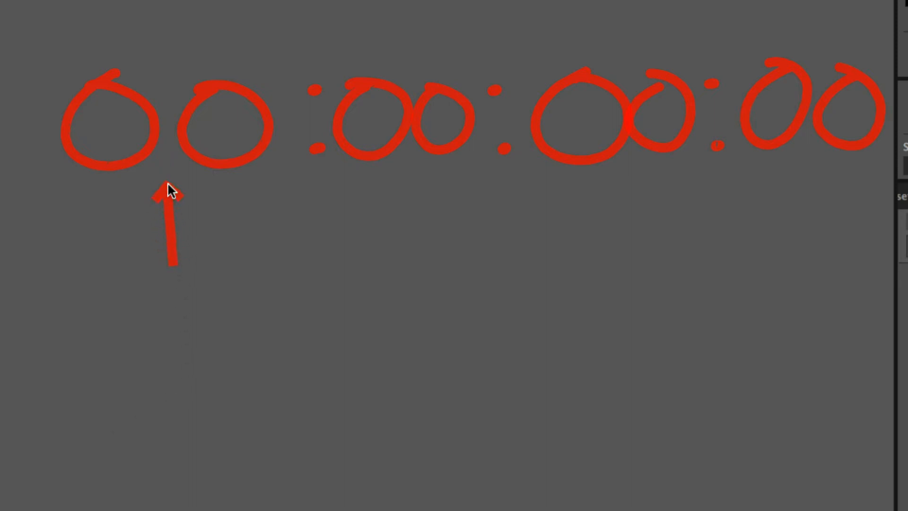
- Annotate the handwritten timecode with arrows under its four digit pairs and the labels H, M, S and F
drag(105, 325, 127, 415)
drag(154, 313, 168, 395)
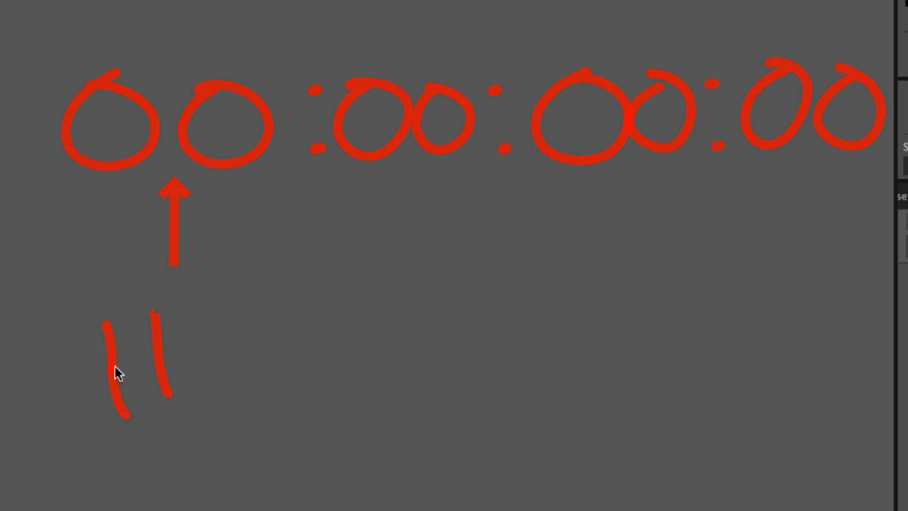
drag(114, 369, 159, 360)
drag(396, 257, 398, 207)
mouse_move(385, 217)
mouse_down()
mouse_move(413, 216)
mouse_move(393, 169)
mouse_up()
mouse_move(348, 392)
mouse_down()
mouse_move(343, 348)
mouse_move(381, 320)
mouse_move(408, 394)
mouse_up()
drag(617, 275, 616, 169)
drag(601, 183, 630, 182)
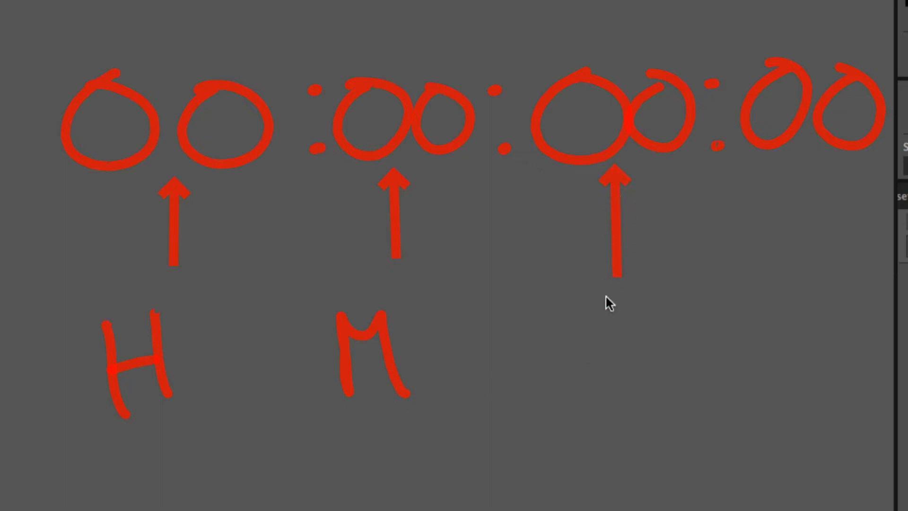
mouse_move(625, 316)
mouse_down()
mouse_move(639, 381)
mouse_move(564, 399)
mouse_up()
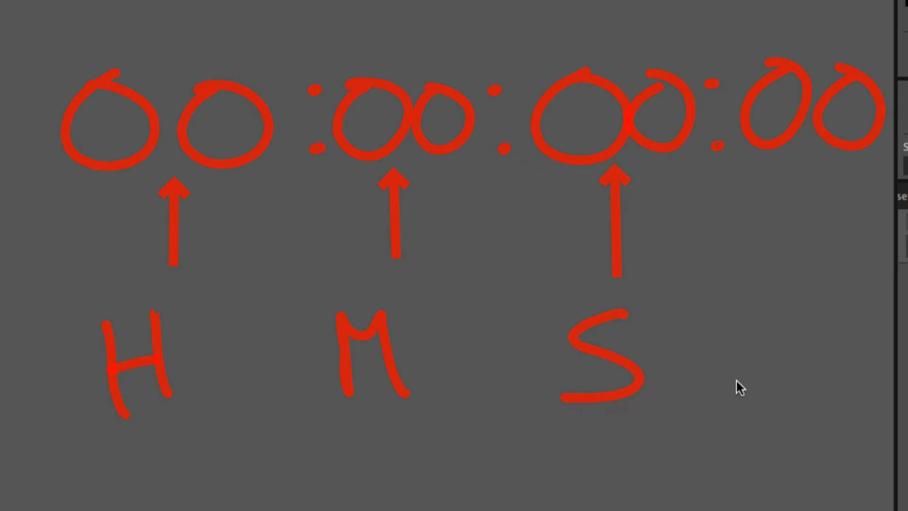
mouse_move(815, 265)
mouse_down()
mouse_move(813, 163)
mouse_move(801, 189)
mouse_up()
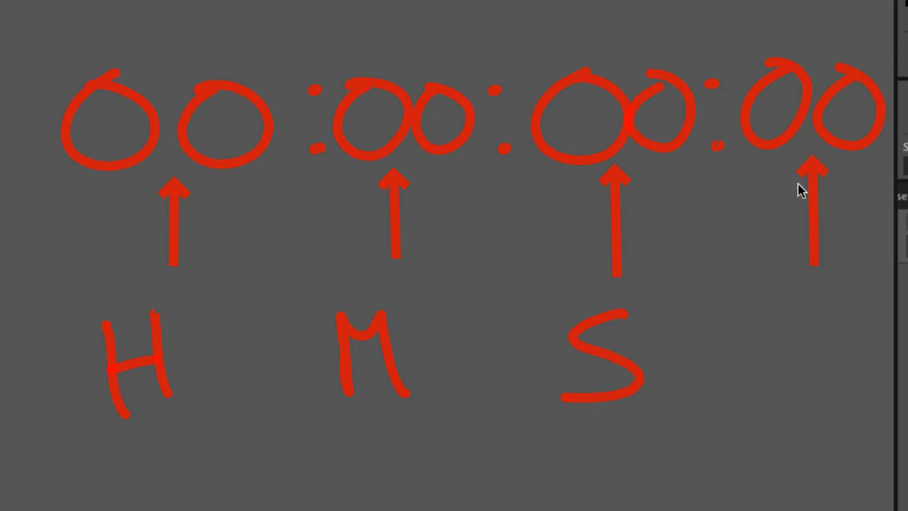
drag(784, 333, 777, 408)
drag(775, 326, 831, 321)
drag(780, 373, 831, 371)
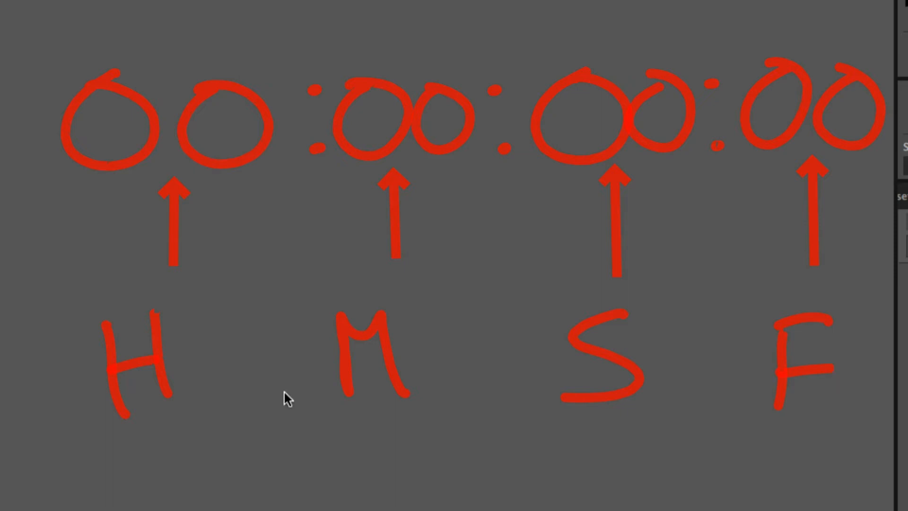
- Handwrite "S.M.P.T.E." below the timecode labels, and clear all the screen annotations
mouse_move(305, 422)
mouse_down()
mouse_move(254, 436)
mouse_move(239, 470)
mouse_up()
click(318, 468)
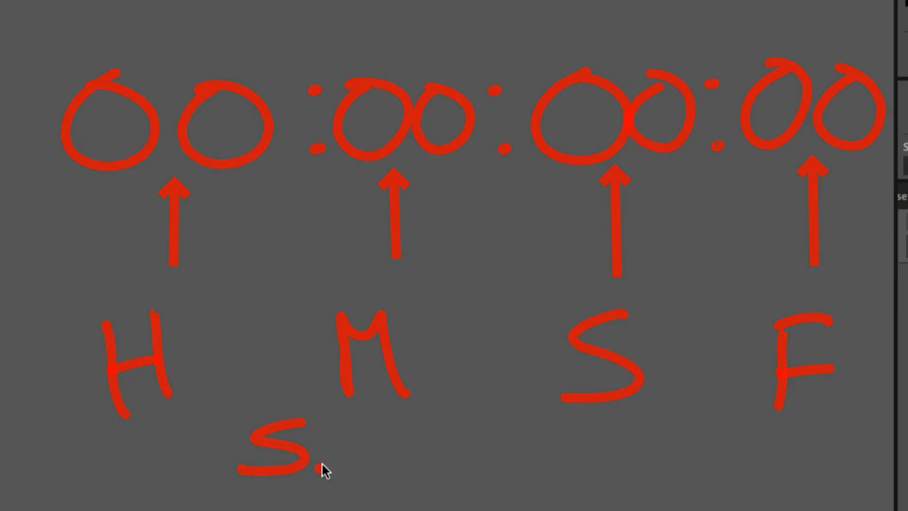
mouse_move(360, 419)
mouse_down()
mouse_move(365, 470)
mouse_move(403, 421)
mouse_move(408, 461)
mouse_up()
click(434, 459)
drag(476, 416, 461, 468)
drag(435, 415, 494, 414)
drag(445, 442, 473, 440)
click(508, 458)
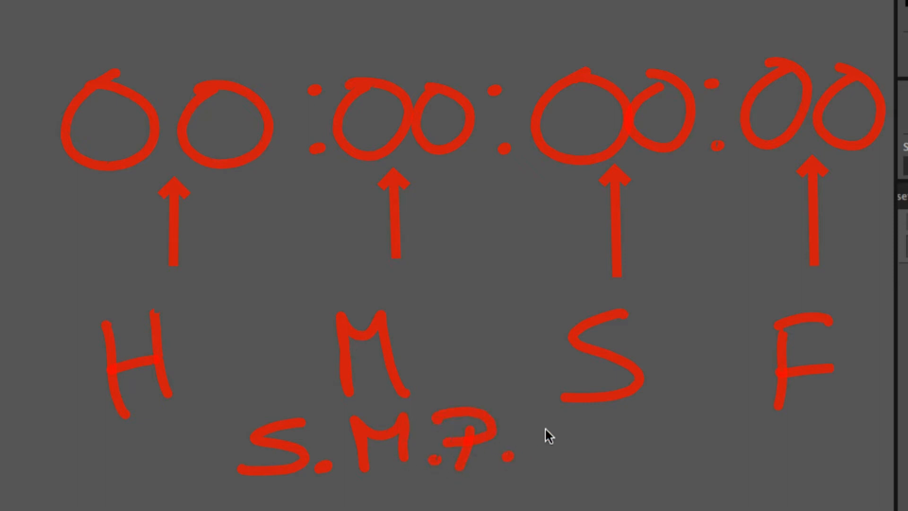
drag(553, 424, 544, 456)
mouse_move(516, 419)
mouse_down()
mouse_move(593, 413)
mouse_move(662, 445)
mouse_up()
click(578, 454)
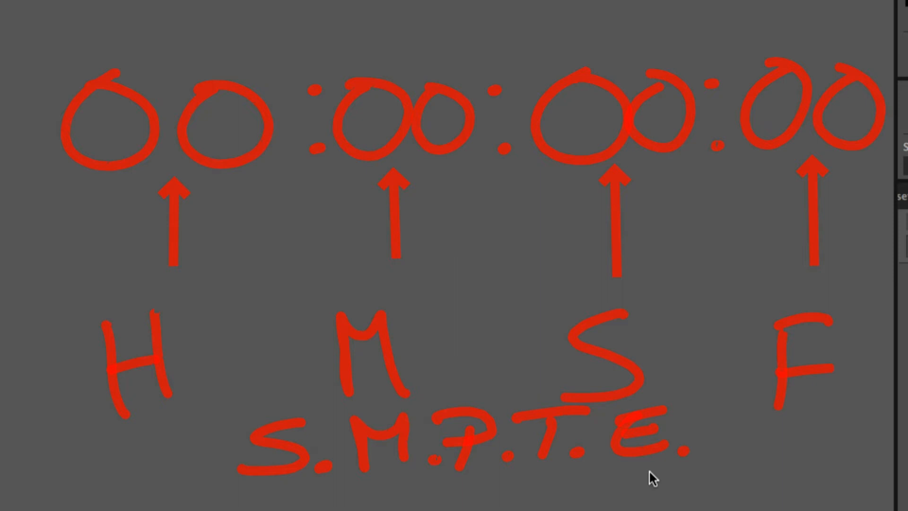
key(Escape)
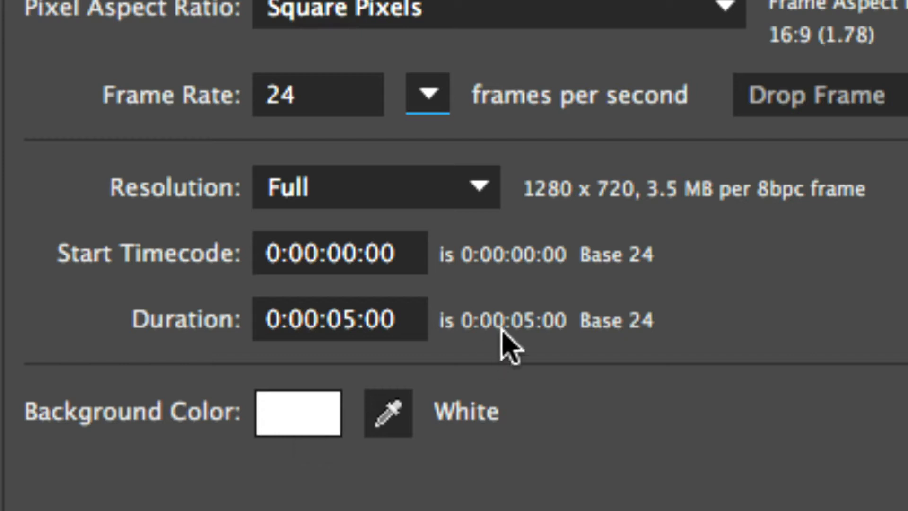
- Set the composition's duration to 0:00:10:00
click(357, 319)
drag(327, 319, 362, 320)
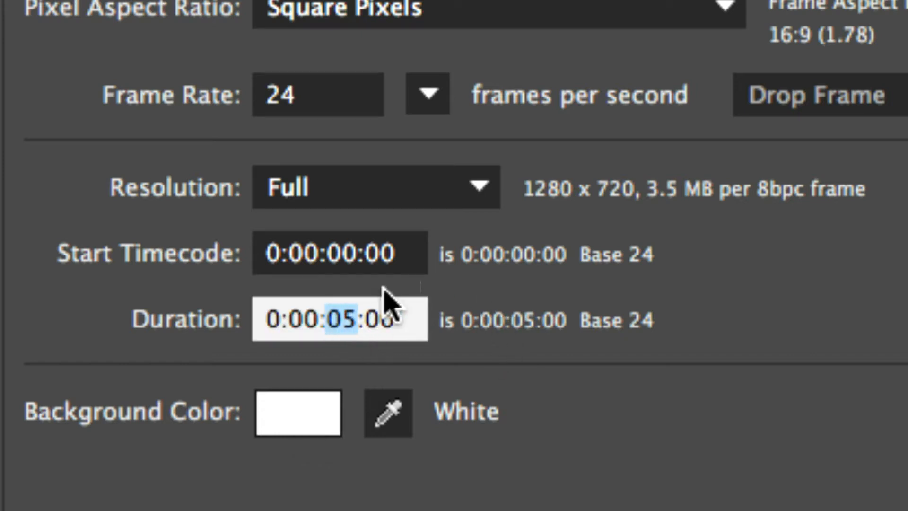
text(10)
click(709, 295)
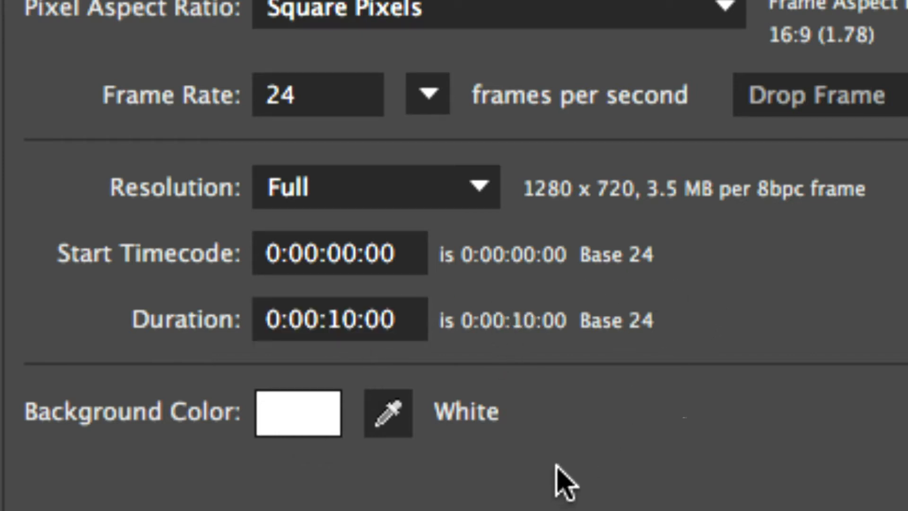
- Set the composition's duration to 0:00:02:00 and create the composition with these settings
click(344, 317)
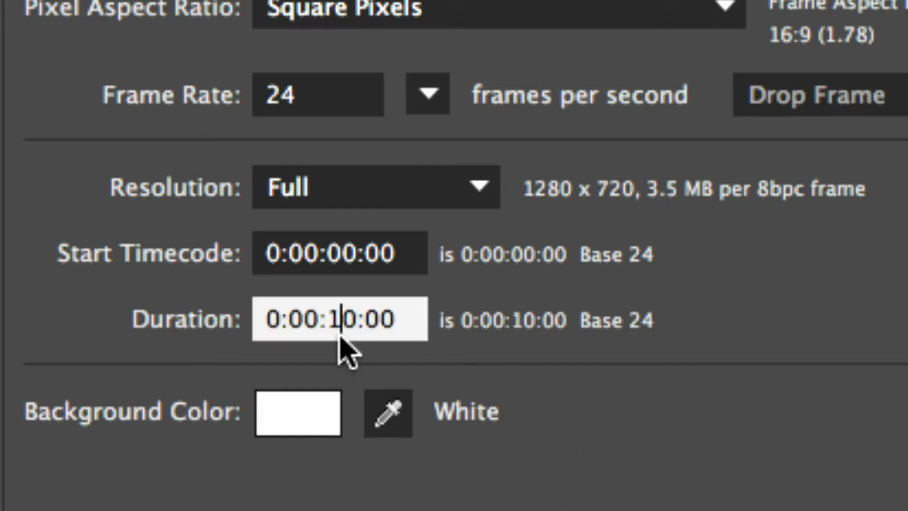
drag(328, 318, 350, 319)
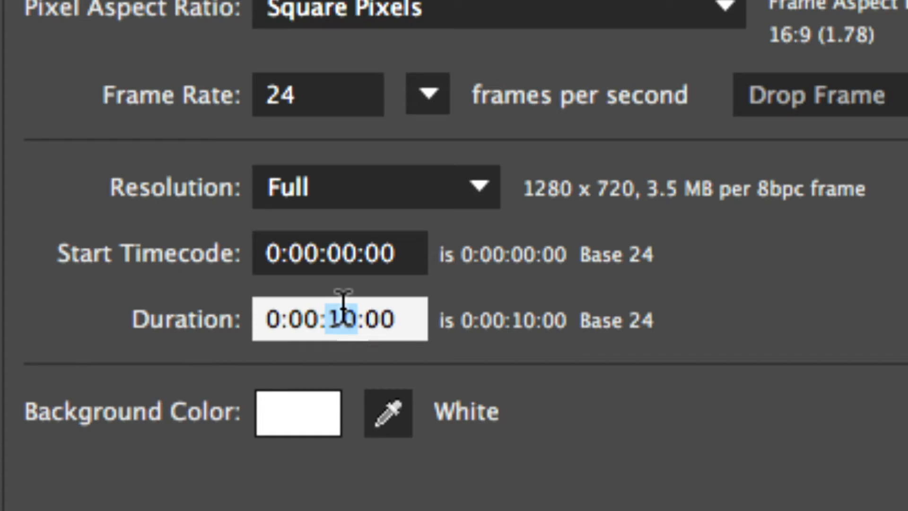
text(02)
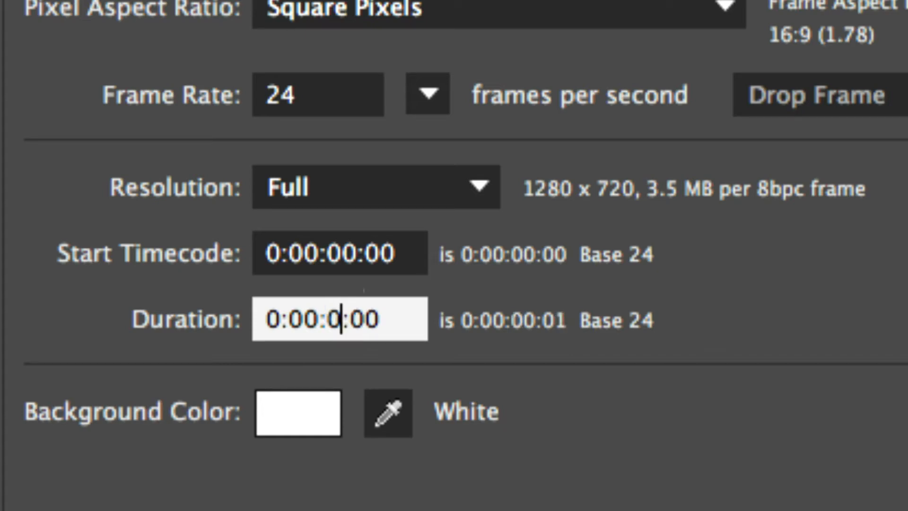
click(628, 325)
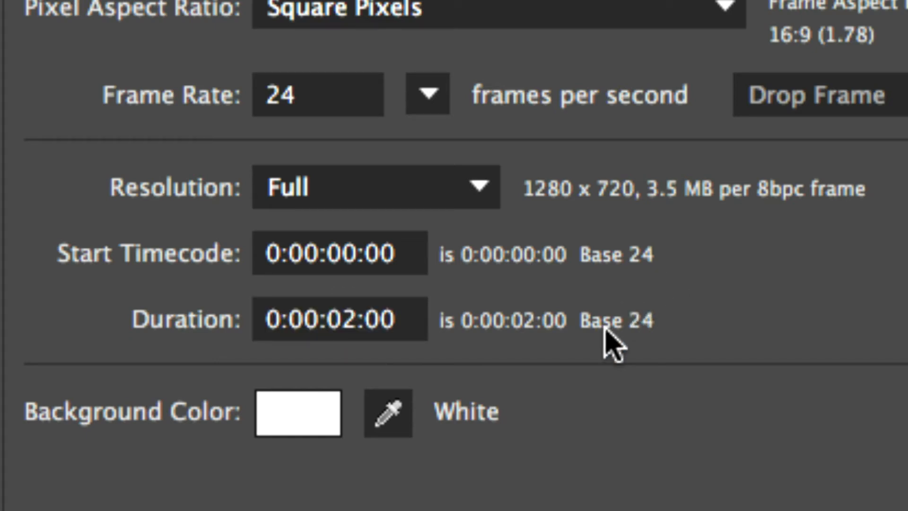
double_click(334, 258)
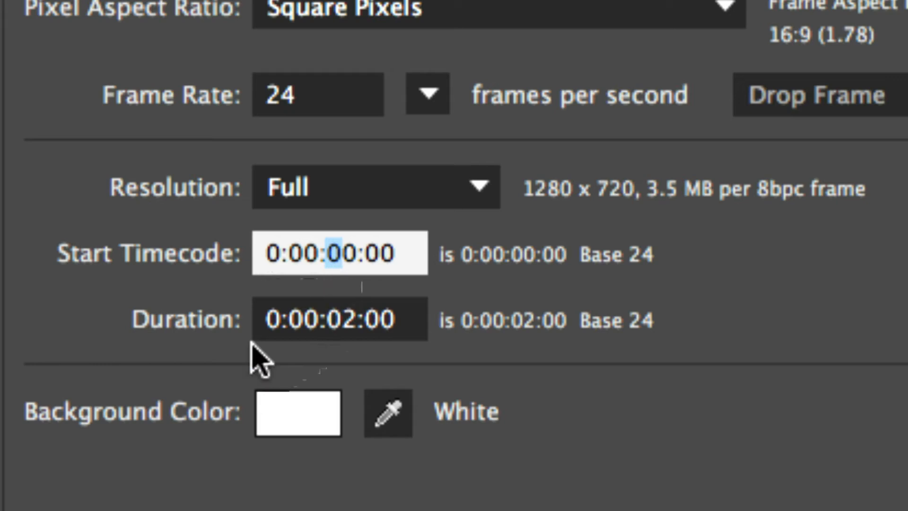
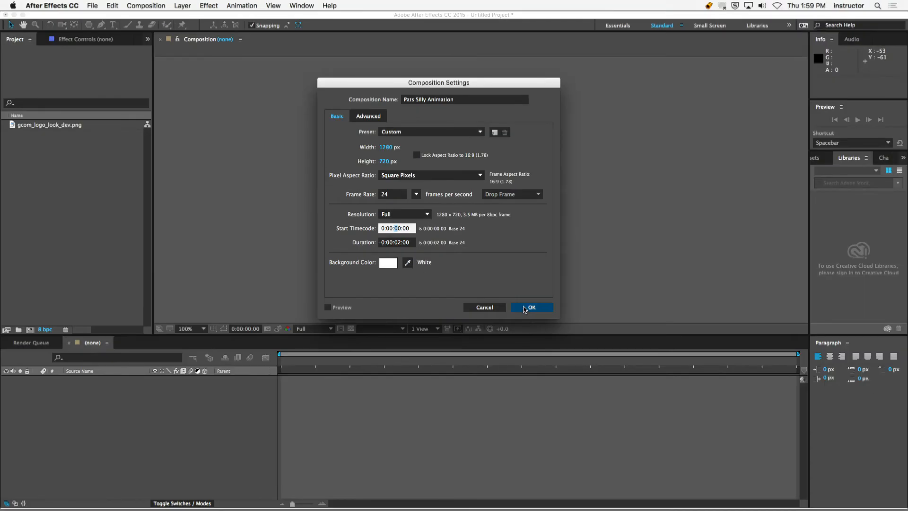
click(525, 308)
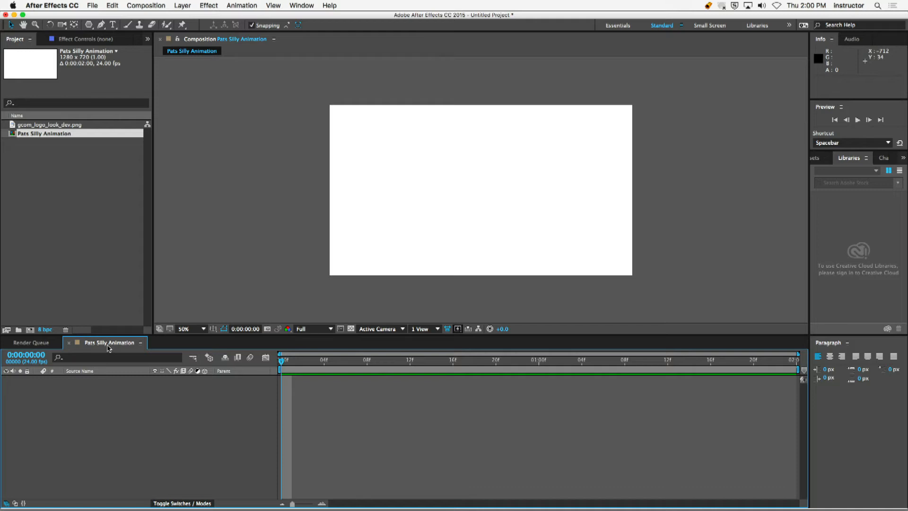
- Circle the composition frame in red, draw five arrows from it to the timeline, and clear the annotations
mouse_move(606, 88)
mouse_down()
mouse_move(346, 223)
mouse_move(387, 114)
mouse_move(326, 186)
mouse_up()
drag(327, 231, 223, 371)
drag(401, 244, 337, 396)
drag(458, 260, 508, 408)
drag(559, 255, 636, 381)
drag(662, 244, 702, 340)
drag(719, 377, 745, 411)
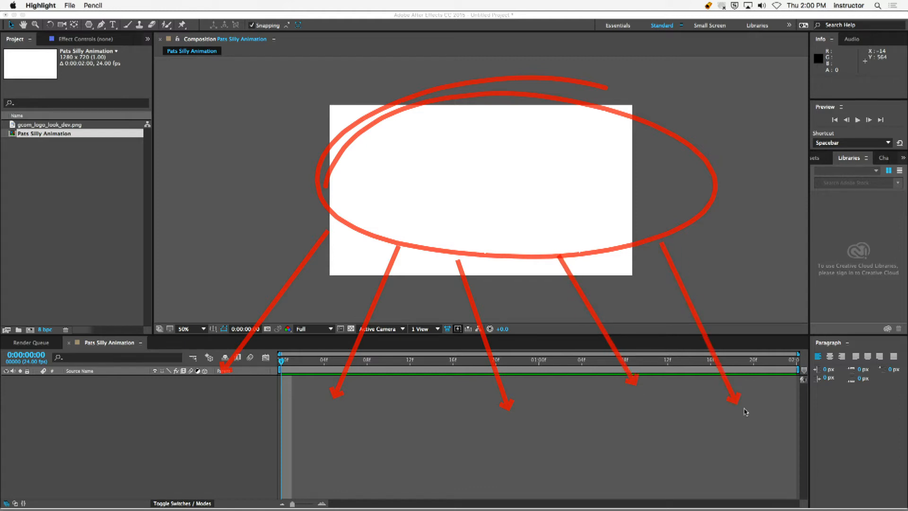
key(Escape)
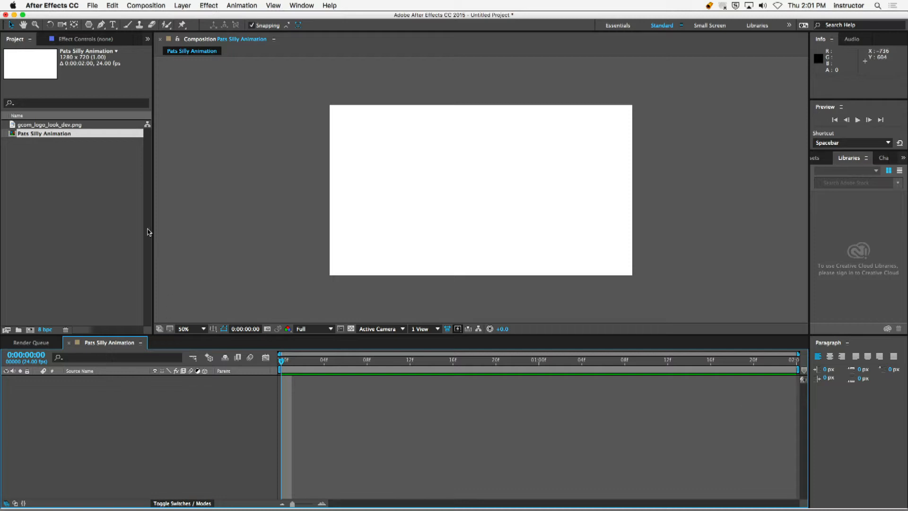
- Change the composition's background color to a medium gray in its settings
click(146, 5)
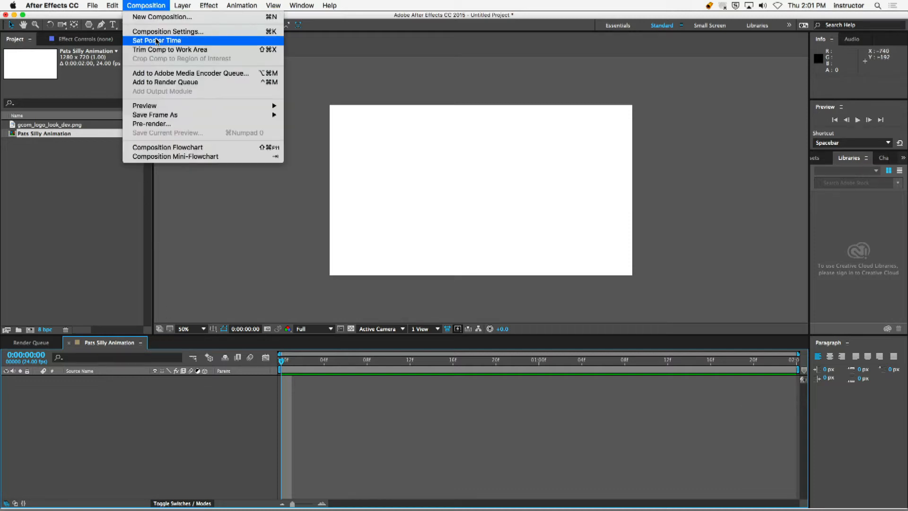
click(181, 33)
click(394, 265)
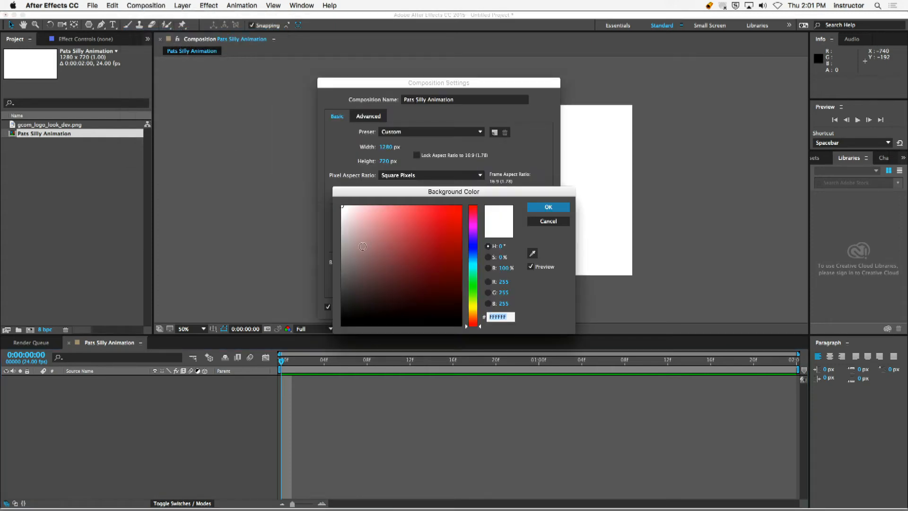
click(363, 246)
click(547, 207)
click(531, 308)
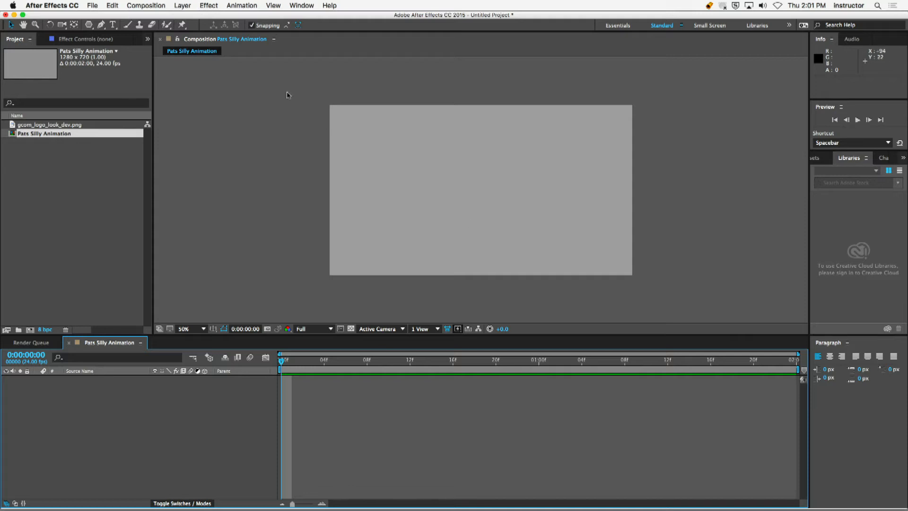
- Set the composition's background color back to white
click(157, 6)
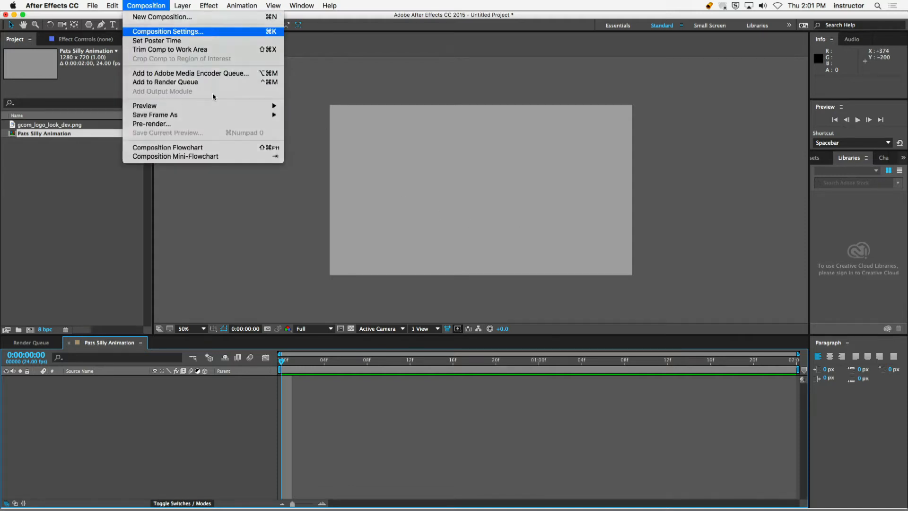
click(163, 32)
click(388, 263)
drag(389, 263, 342, 206)
click(548, 207)
click(528, 308)
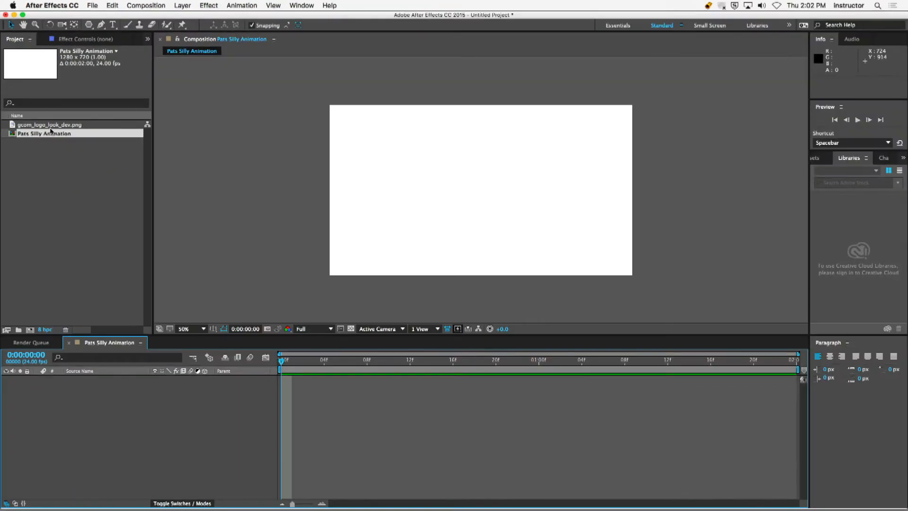
- Add gcom_logo_look_dev.png to the composition's timeline as a layer and give it the Sea Foam label color
click(49, 125)
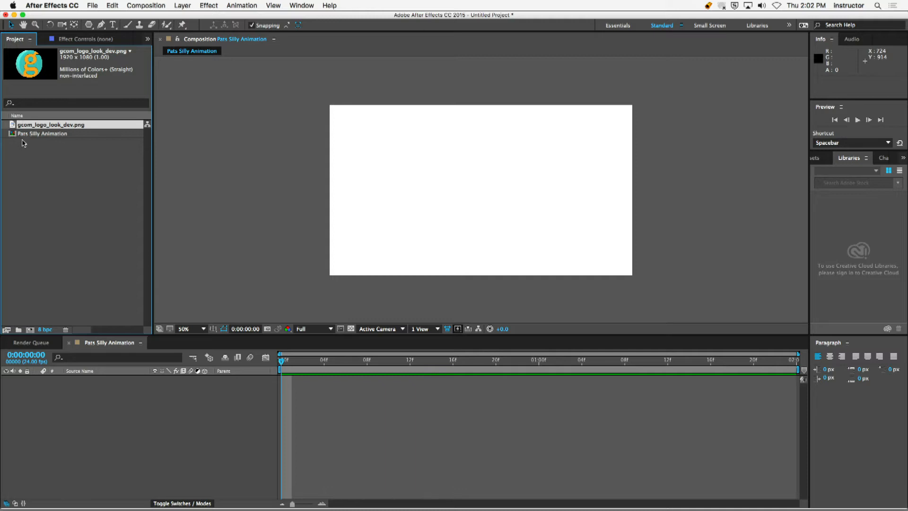
drag(27, 125, 108, 427)
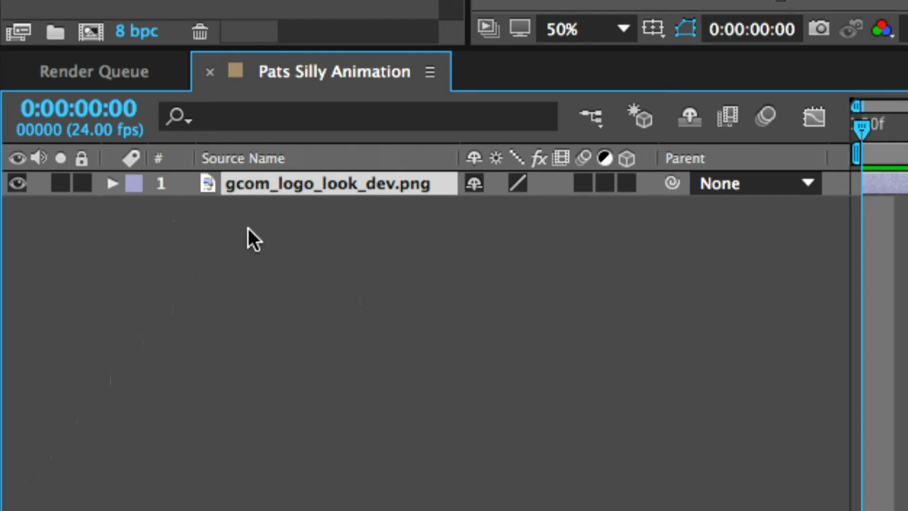
click(134, 183)
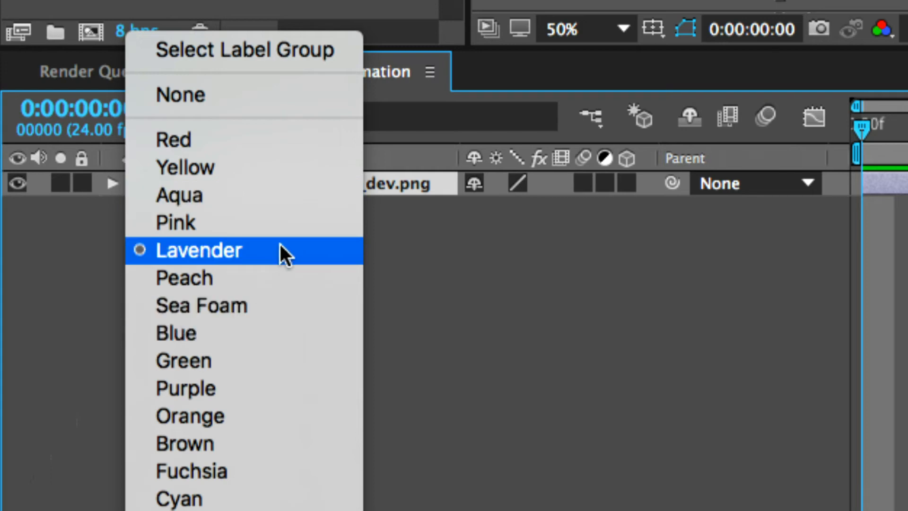
click(265, 307)
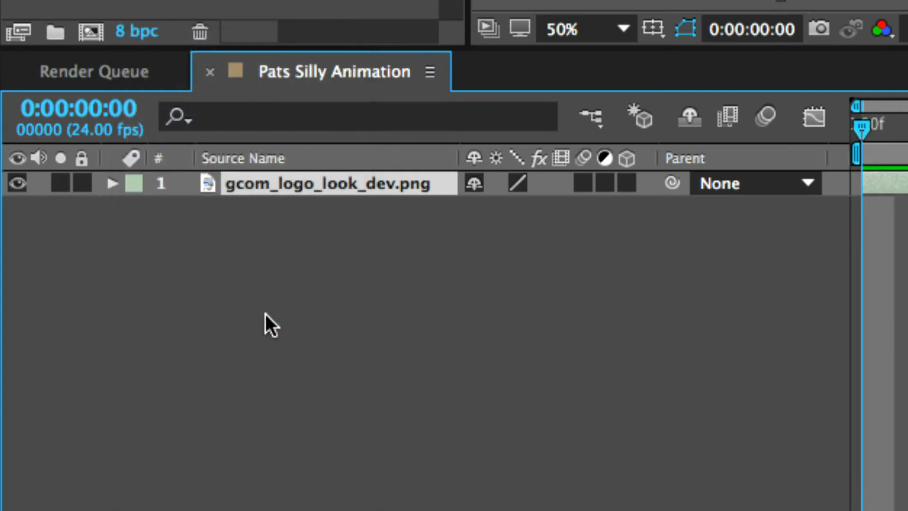
click(251, 326)
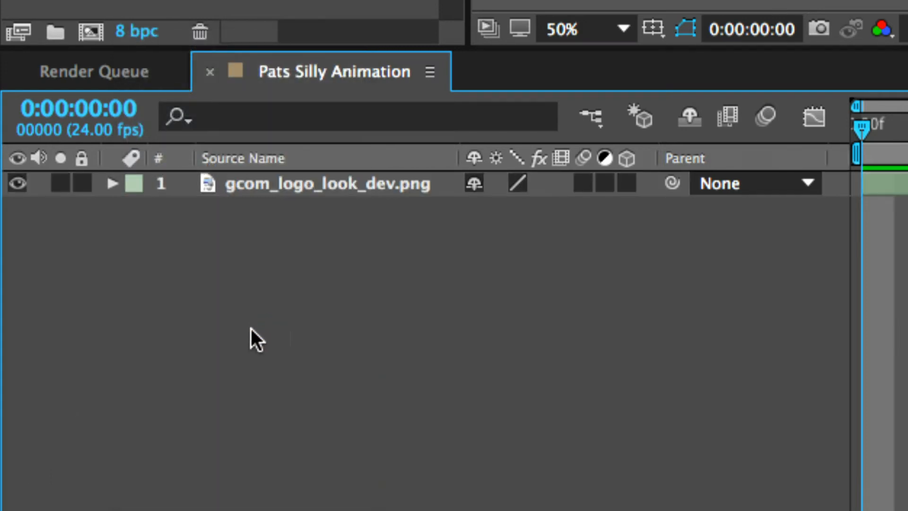
- Rename the logo layer to "GCOM Logo" and select its bar in the timeline
click(110, 185)
click(110, 185)
click(405, 188)
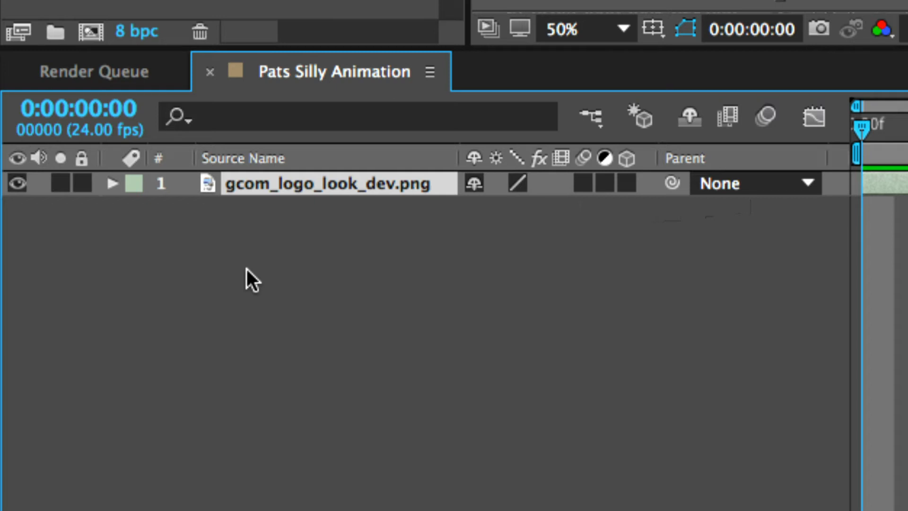
key(Return)
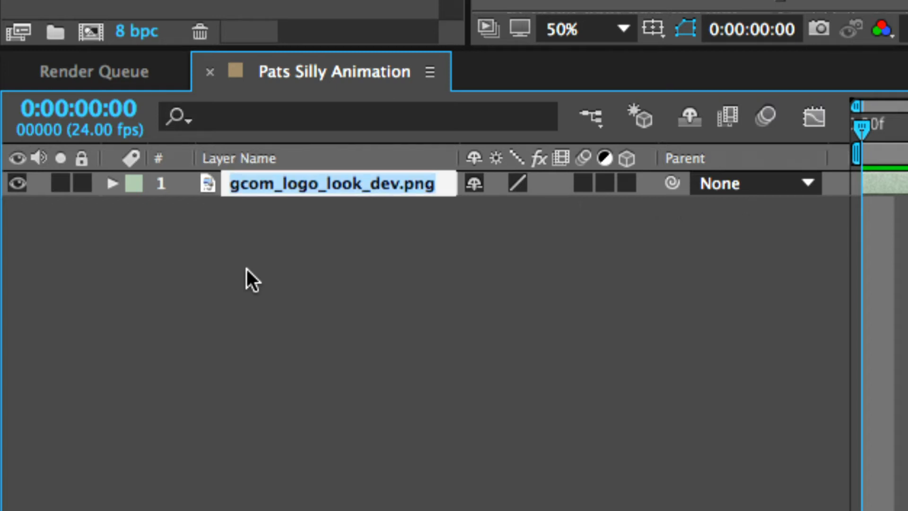
text(GCOM Logo)
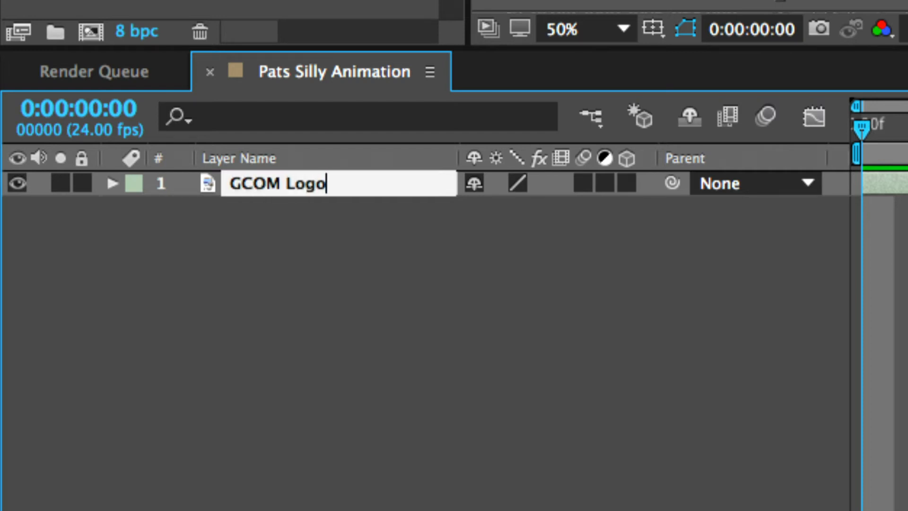
key(Return)
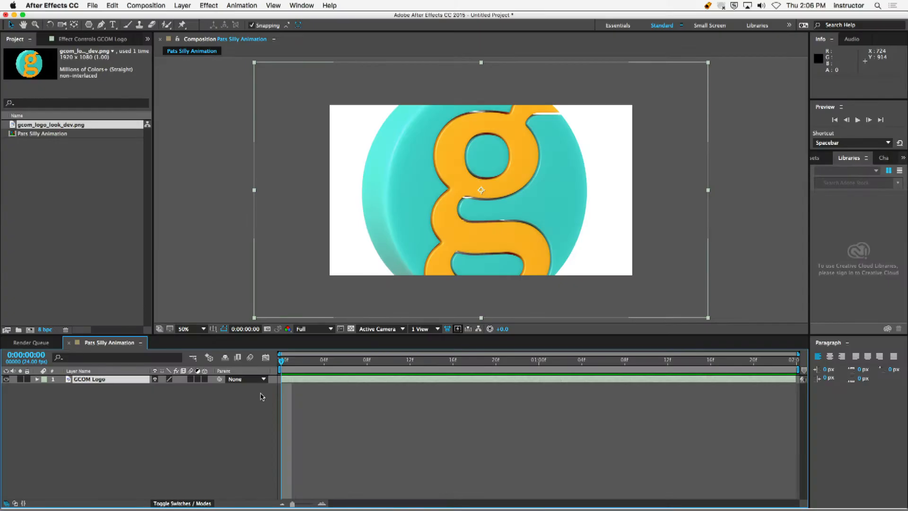
click(349, 401)
click(348, 379)
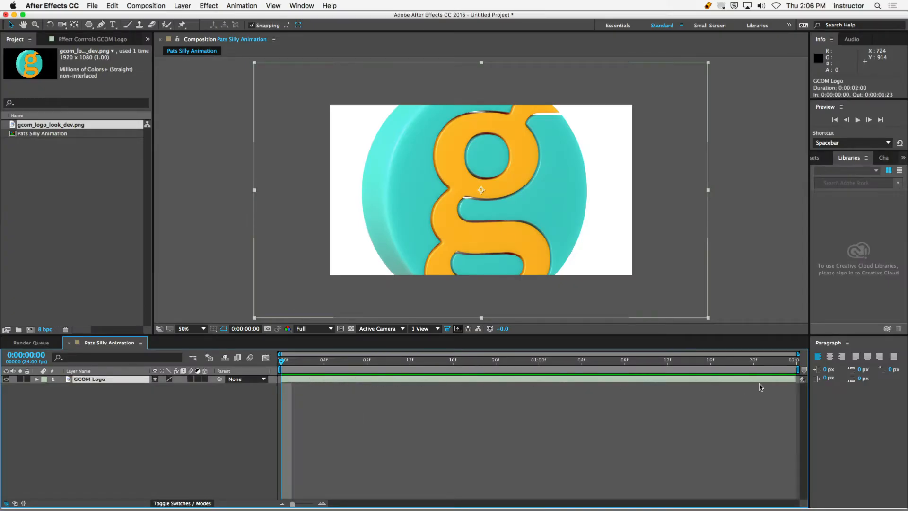
- Open the GCOM Logo layer in its own Layer viewer and return to the Pats Silly Animation composition view
click(352, 412)
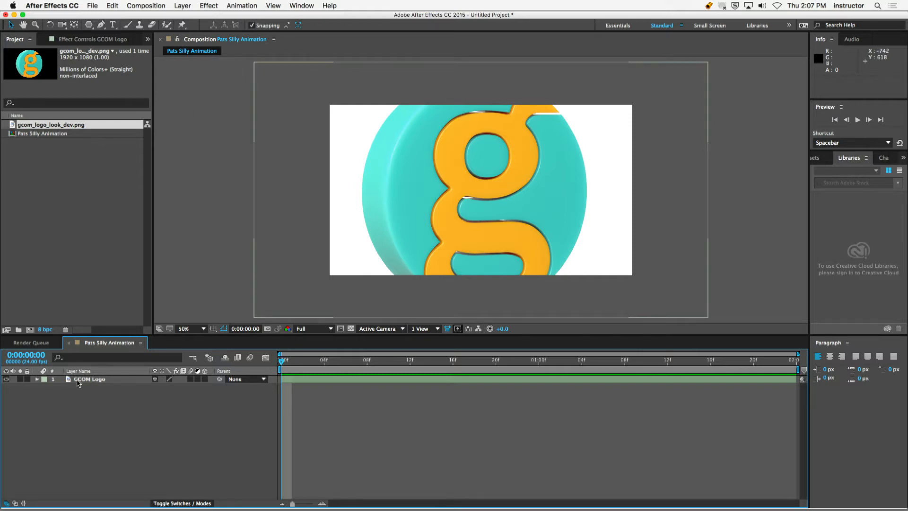
click(97, 380)
click(101, 405)
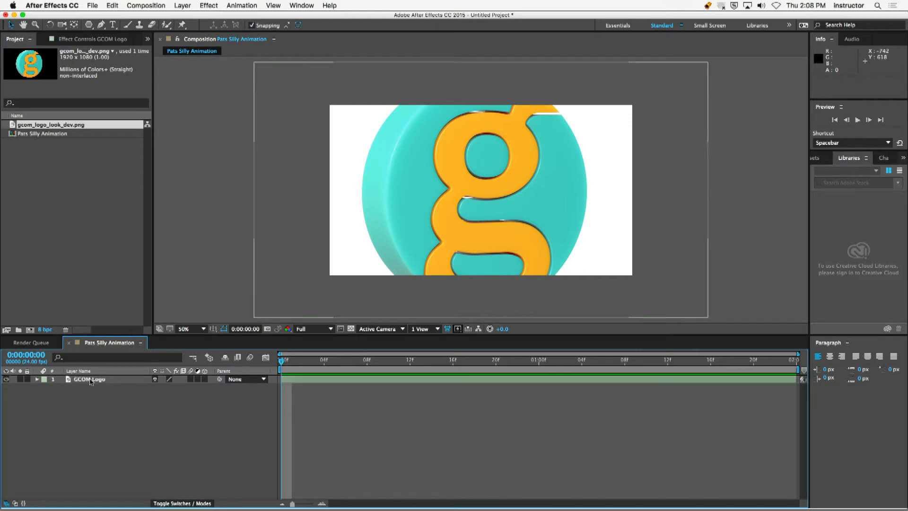
double_click(96, 380)
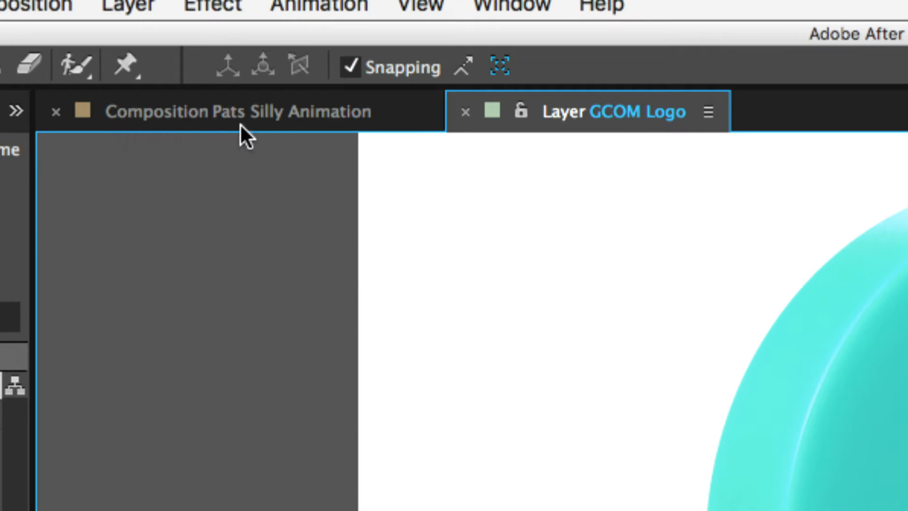
click(185, 109)
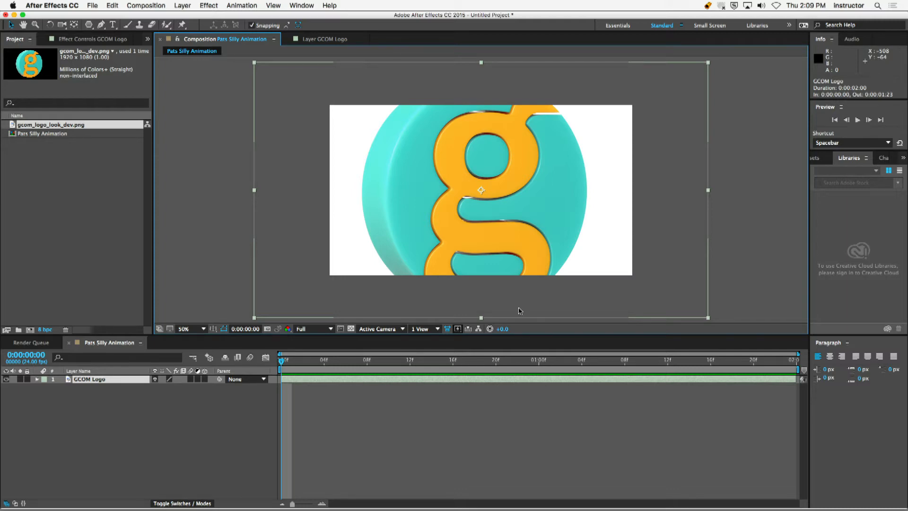
- Trim the GCOM Logo layer's bar in the timeline to begin at frame 12 and end at frame 21
click(337, 360)
drag(357, 363, 279, 356)
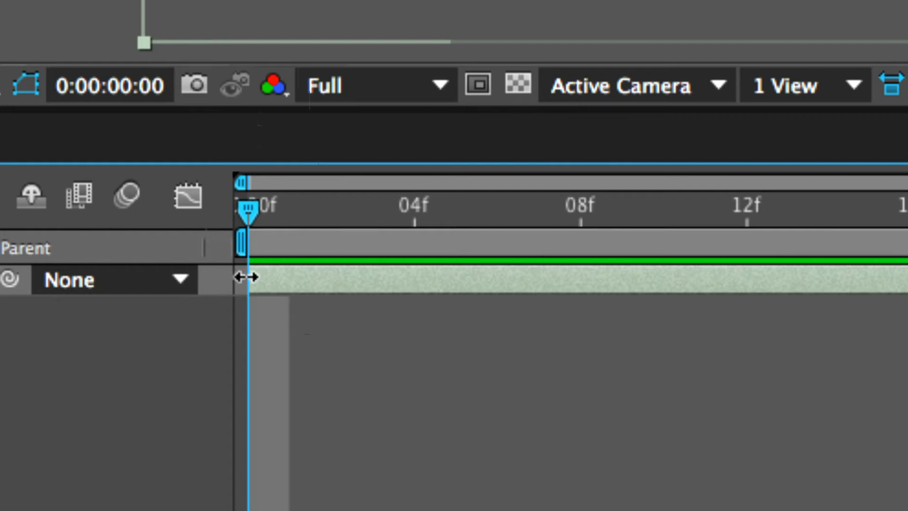
drag(249, 278, 725, 292)
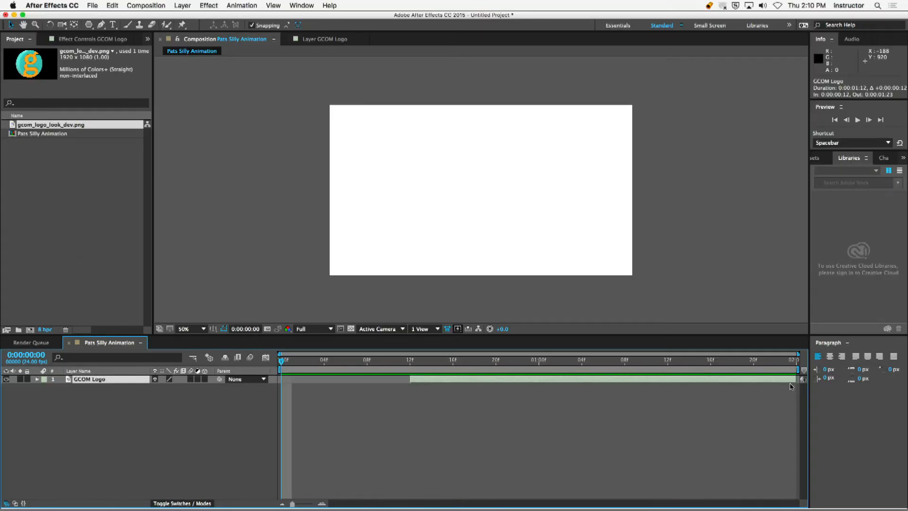
drag(796, 379, 516, 378)
click(491, 431)
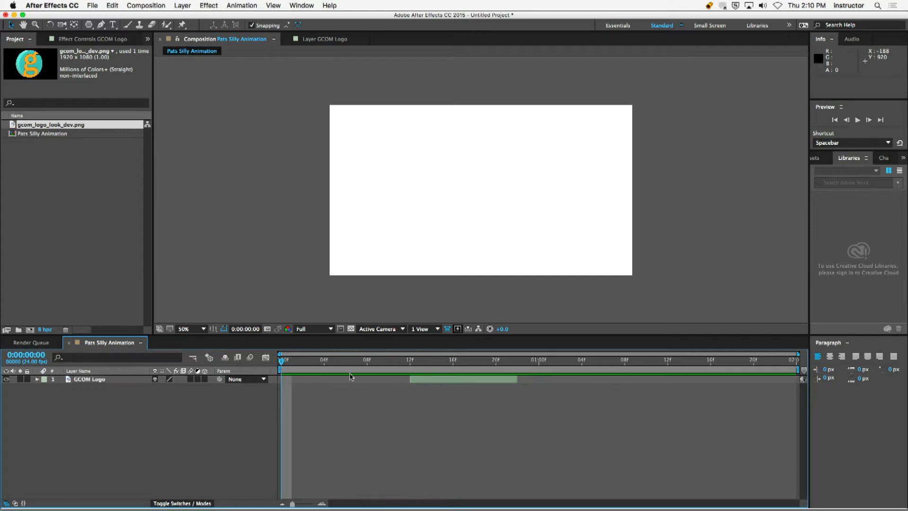
- Scrub the timeline past the trimmed layer to frame 23 and return to frame 0
click(410, 362)
drag(413, 365, 527, 364)
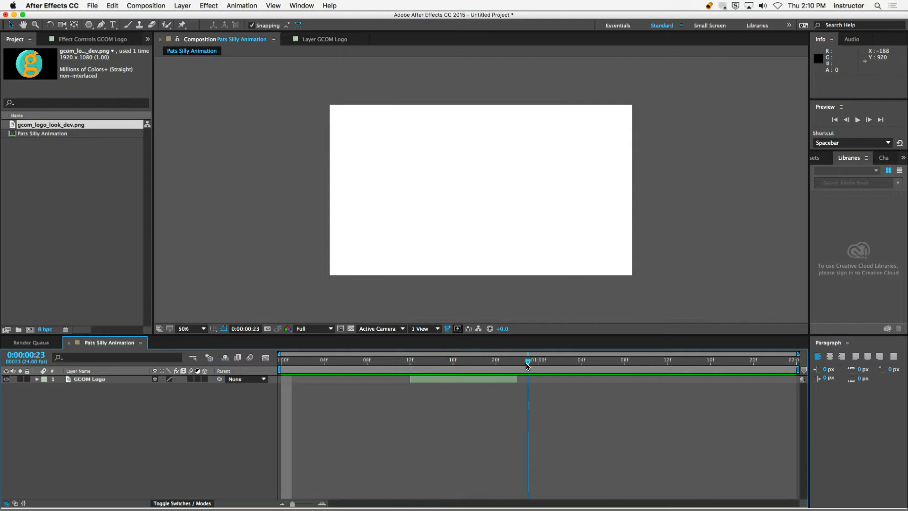
click(282, 361)
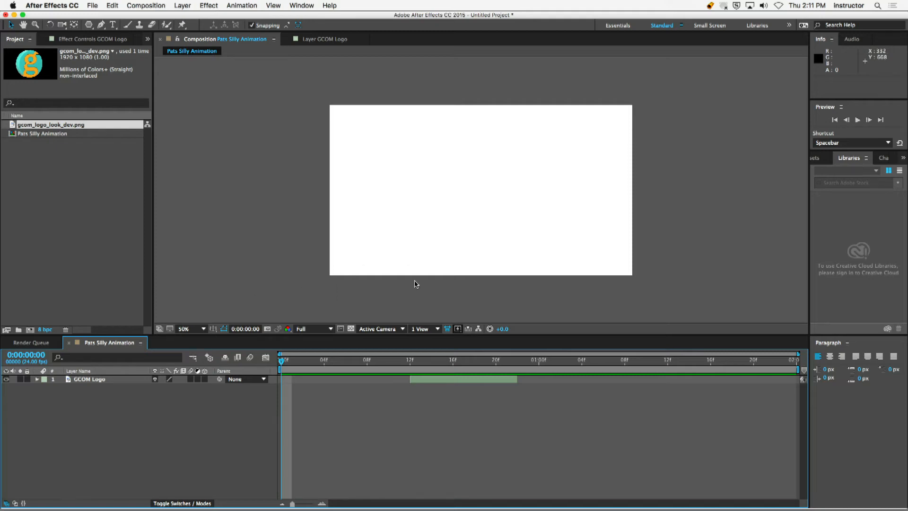
- Move the trimmed GCOM Logo bar to the start of the timeline and extend its out point to the composition's end
click(467, 383)
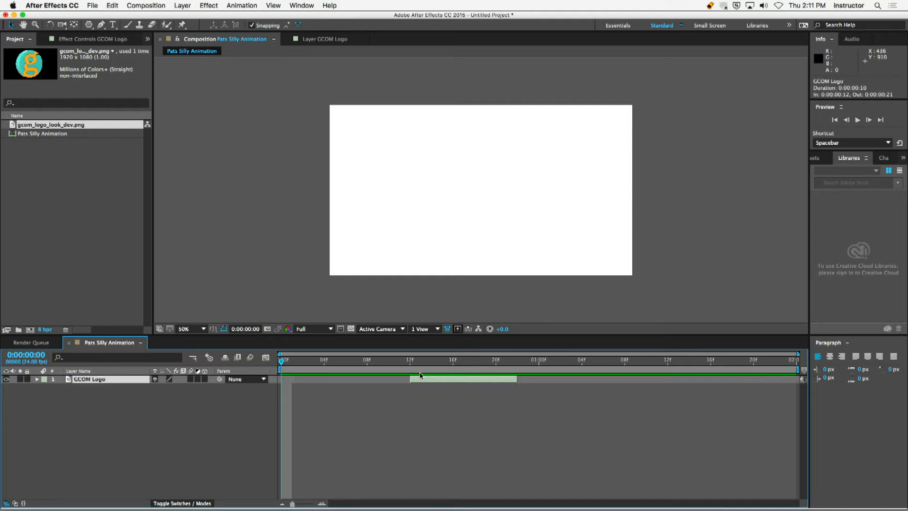
mouse_move(308, 362)
mouse_down()
mouse_move(332, 363)
mouse_move(297, 366)
mouse_up()
drag(472, 381, 329, 381)
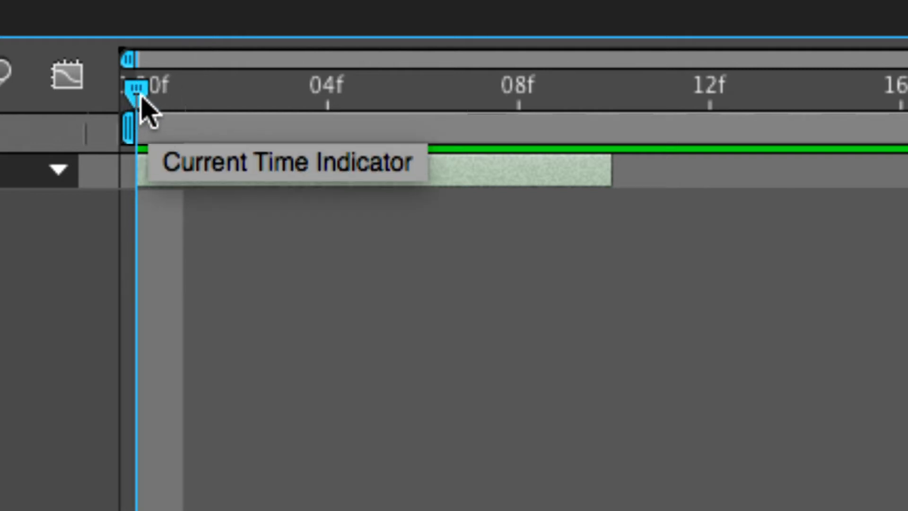
drag(142, 106, 86, 112)
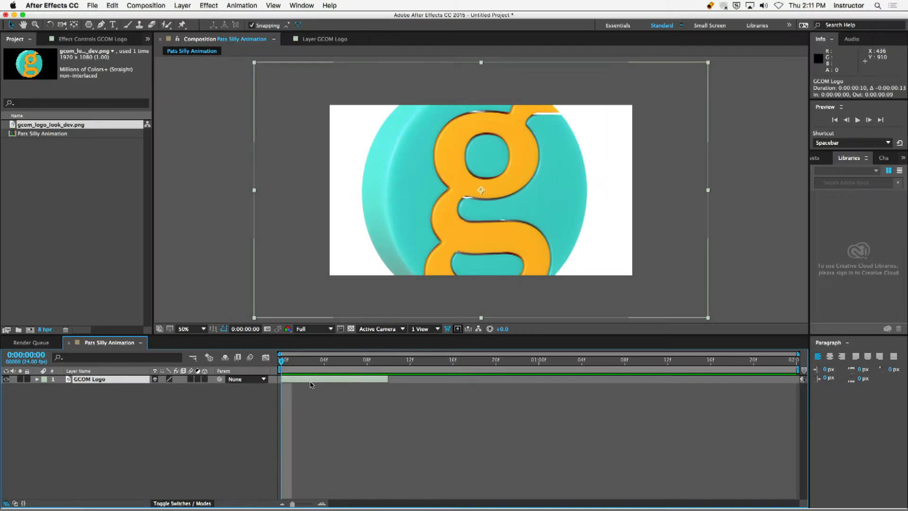
drag(283, 362, 246, 351)
drag(387, 382, 808, 395)
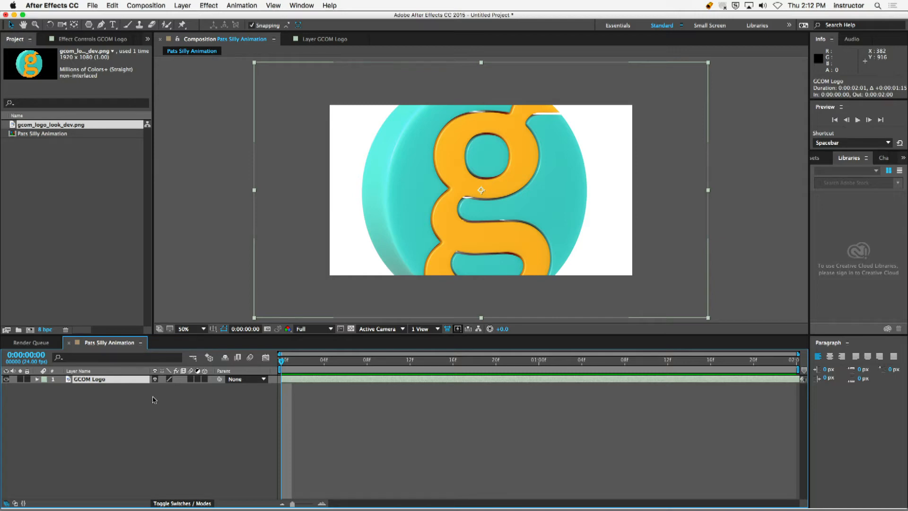
drag(303, 363, 248, 409)
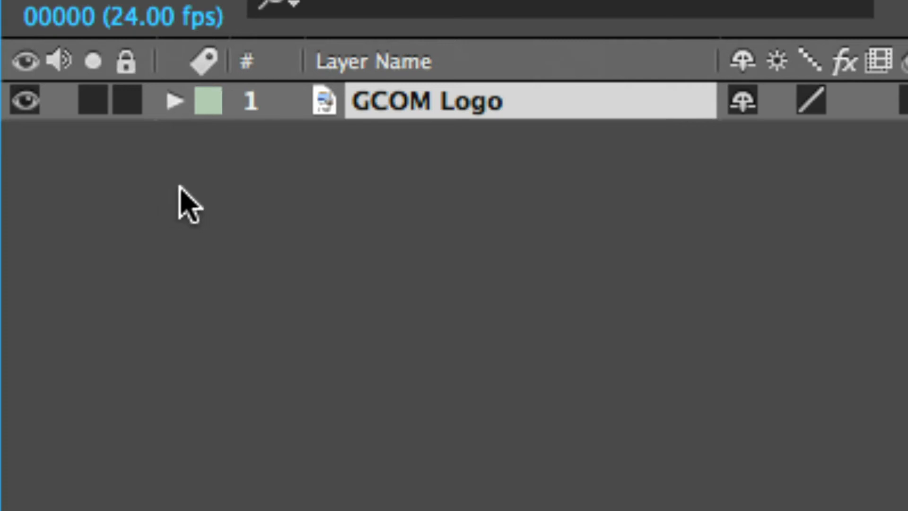
- Reveal the GCOM Logo layer's Transform properties and reduce its linked Scale to 57%
click(179, 102)
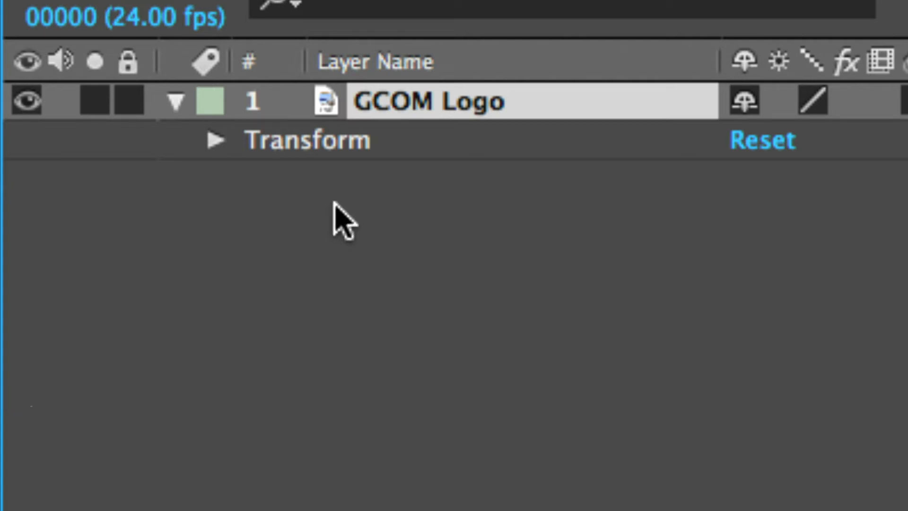
click(215, 140)
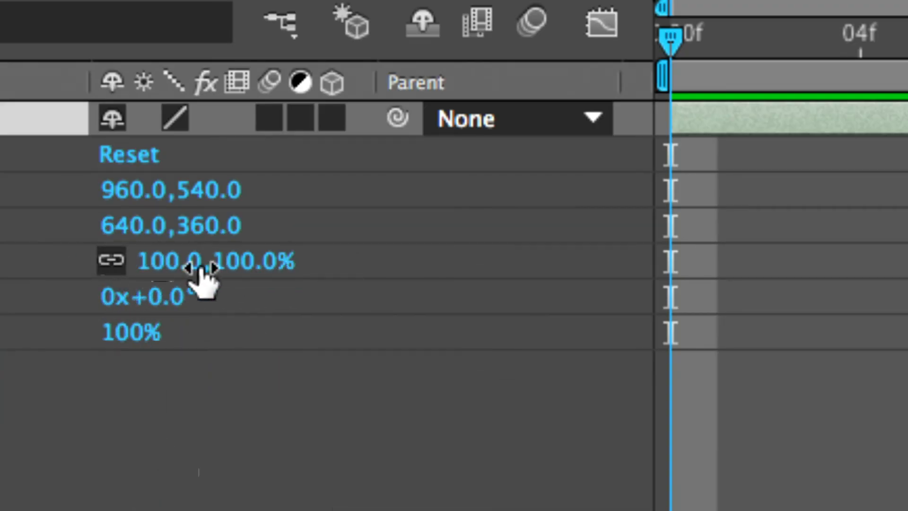
click(168, 265)
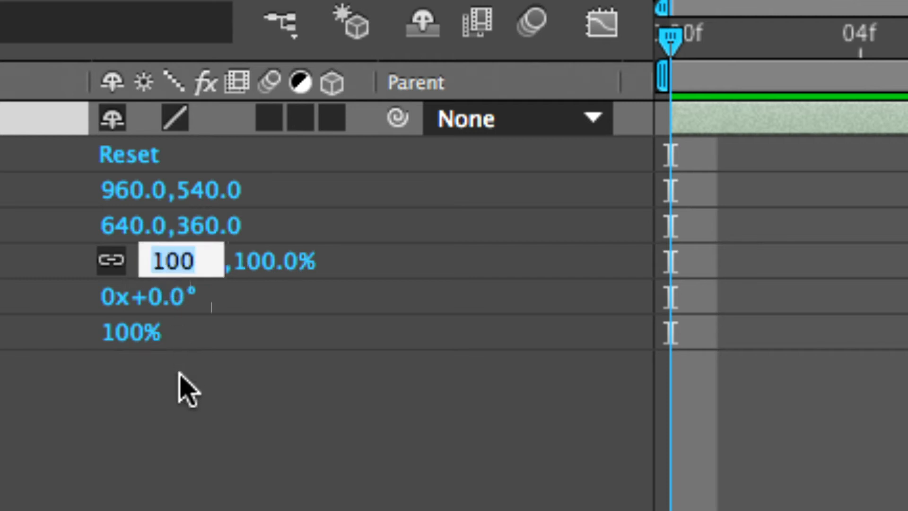
click(182, 391)
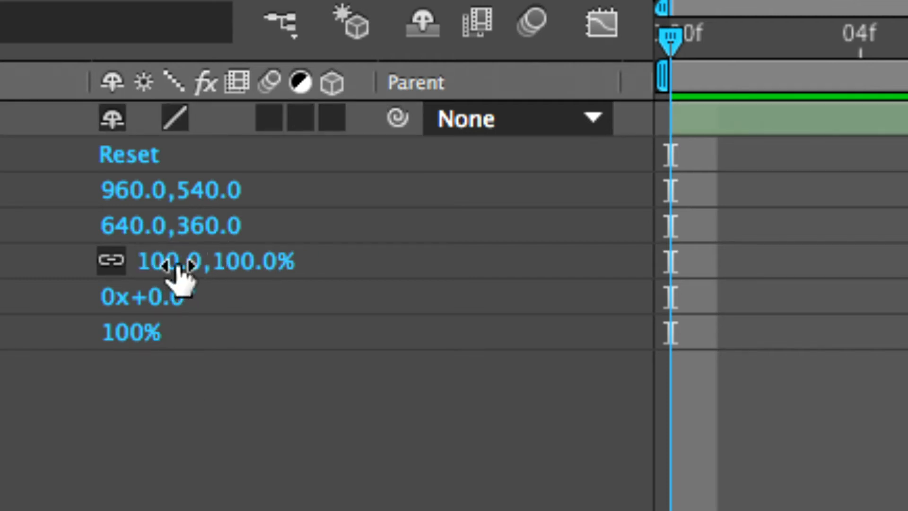
click(176, 266)
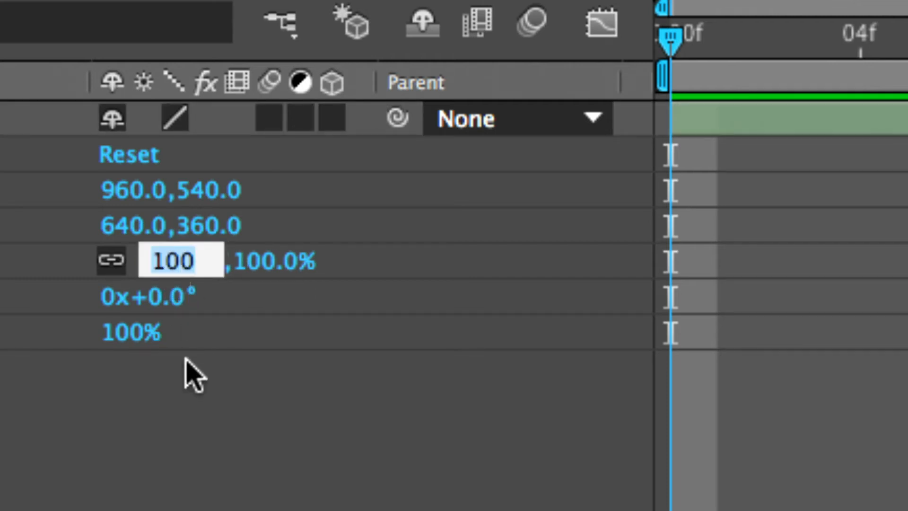
click(196, 398)
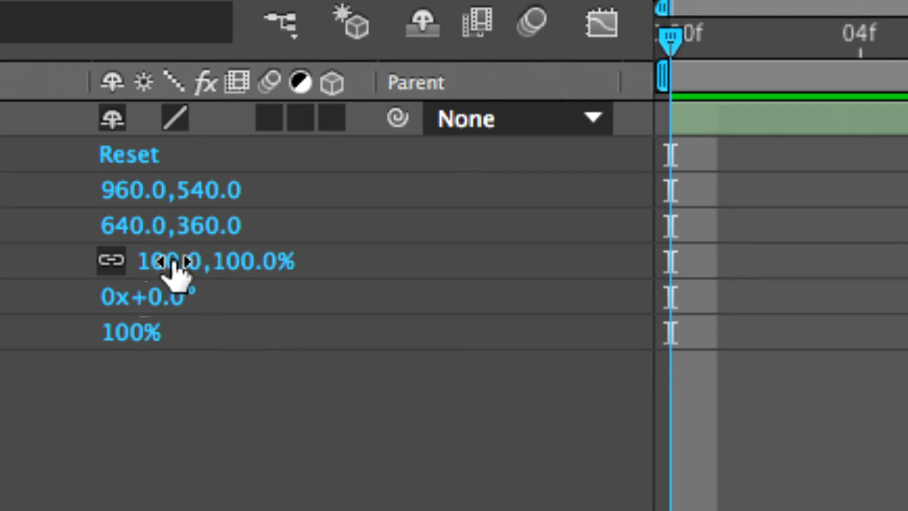
mouse_move(172, 260)
mouse_down()
mouse_move(107, 260)
mouse_move(247, 259)
mouse_move(162, 265)
mouse_up()
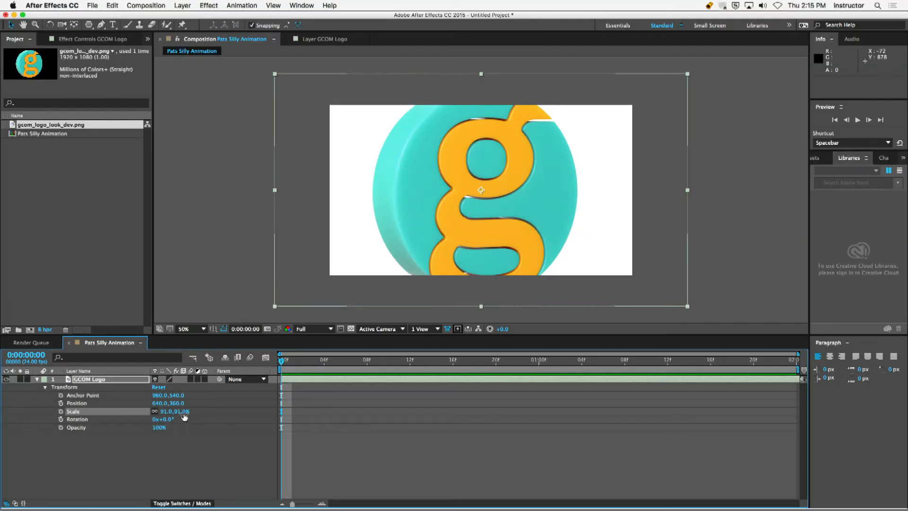
drag(215, 284, 200, 284)
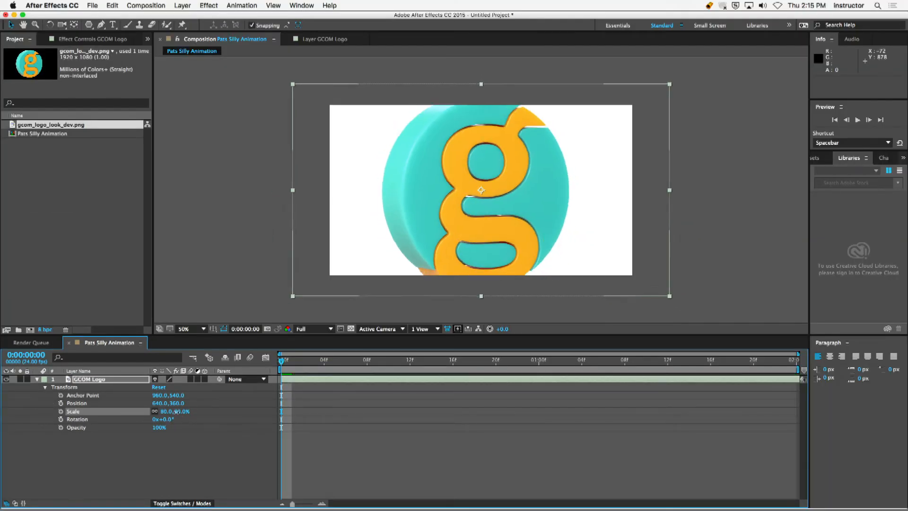
mouse_move(176, 411)
mouse_down()
mouse_move(163, 412)
mouse_move(169, 418)
mouse_up()
click(195, 472)
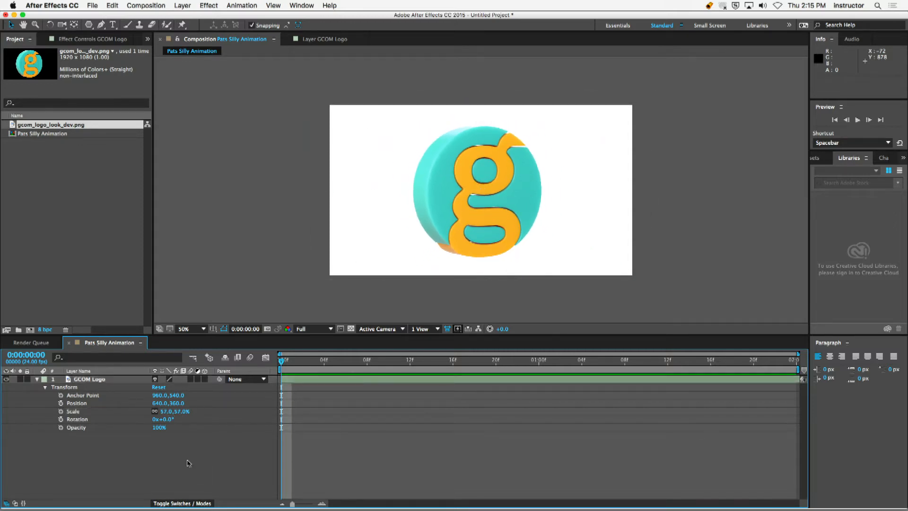
- Test rotating the GCOM Logo layer around its centered anchor point
click(97, 398)
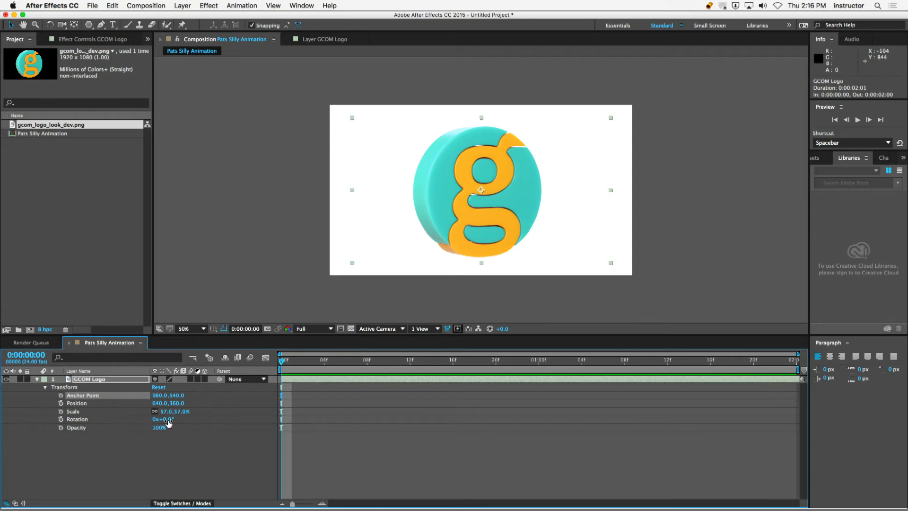
mouse_move(165, 420)
mouse_down()
mouse_move(198, 421)
mouse_move(156, 428)
mouse_move(166, 432)
mouse_up()
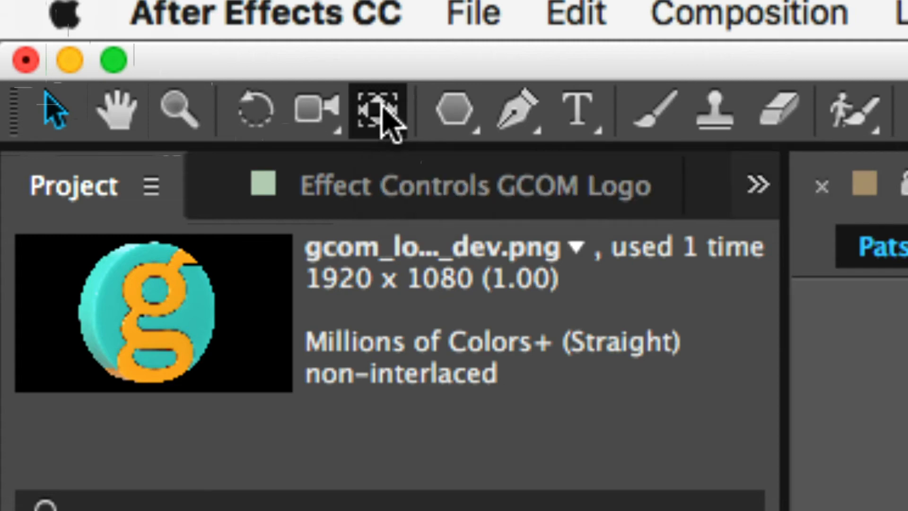
- Move the logo's anchor point to the layer's upper-left corner with Pan Behind, and test a 30° rotation and 22% scale around it
click(381, 121)
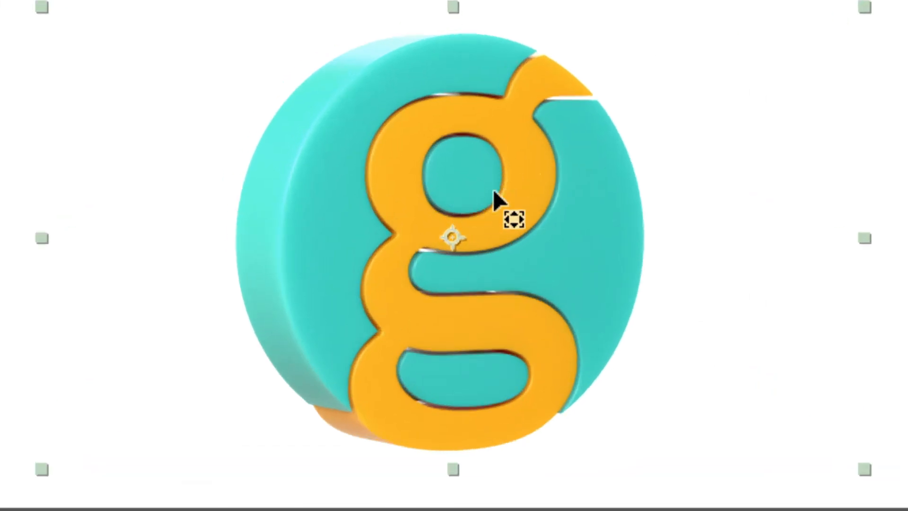
drag(457, 246, 114, 0)
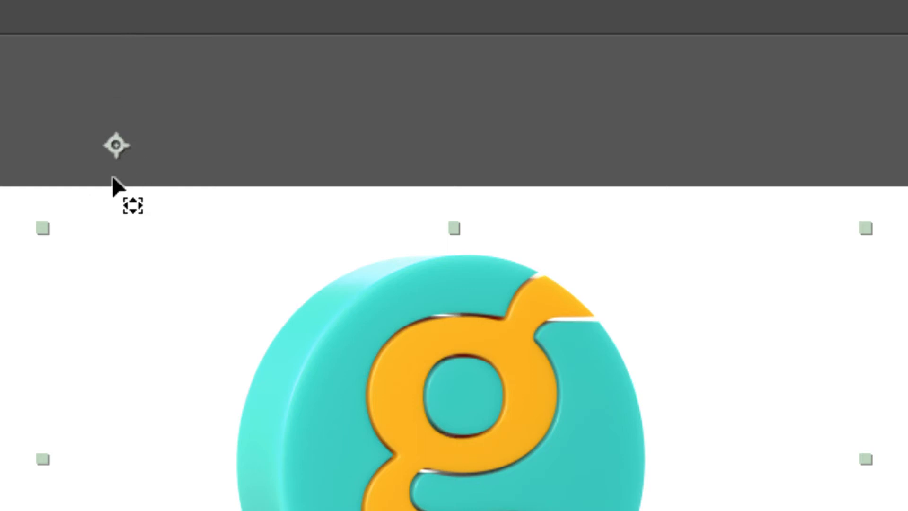
drag(113, 180, 40, 243)
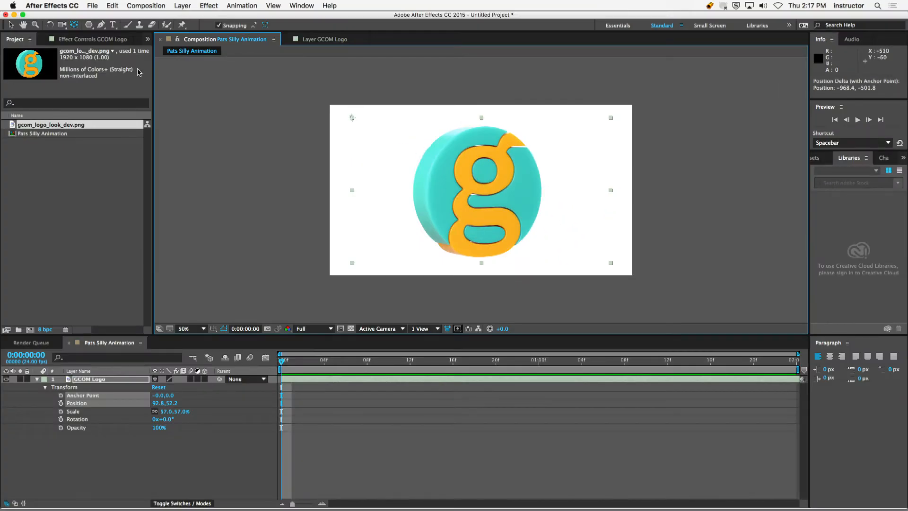
click(11, 26)
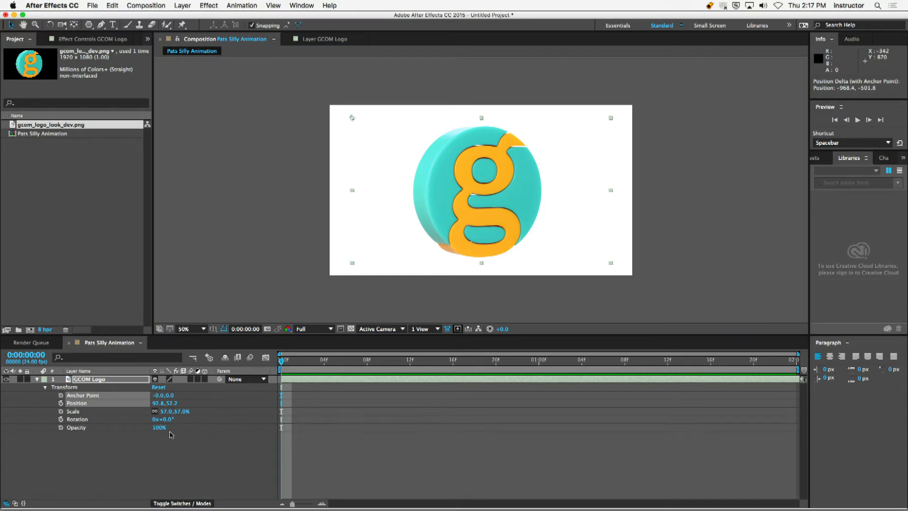
mouse_move(166, 419)
mouse_down()
mouse_move(217, 427)
mouse_move(165, 428)
mouse_move(194, 431)
mouse_move(188, 414)
mouse_move(208, 416)
mouse_move(162, 420)
mouse_move(213, 424)
mouse_move(173, 425)
mouse_up()
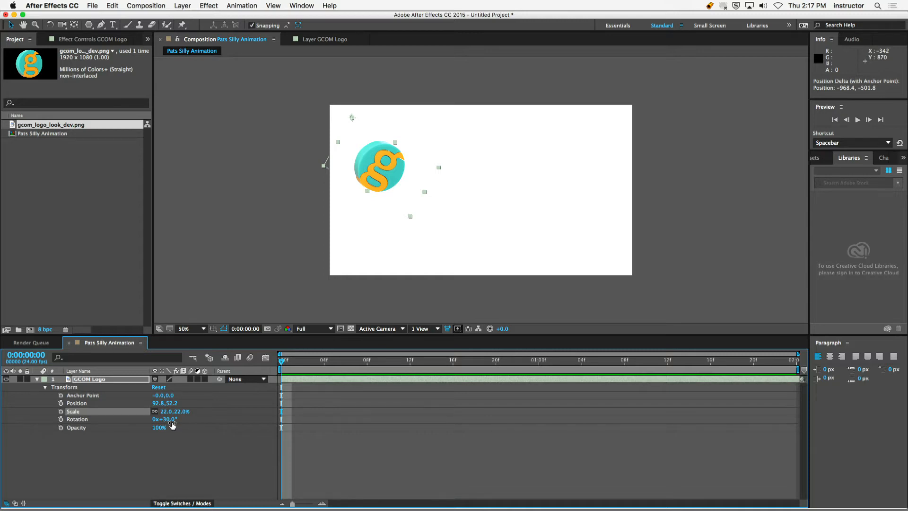
- Undo the test scale, rotation and anchor point changes on the GCOM Logo layer
key(super+z)
key(super+z)
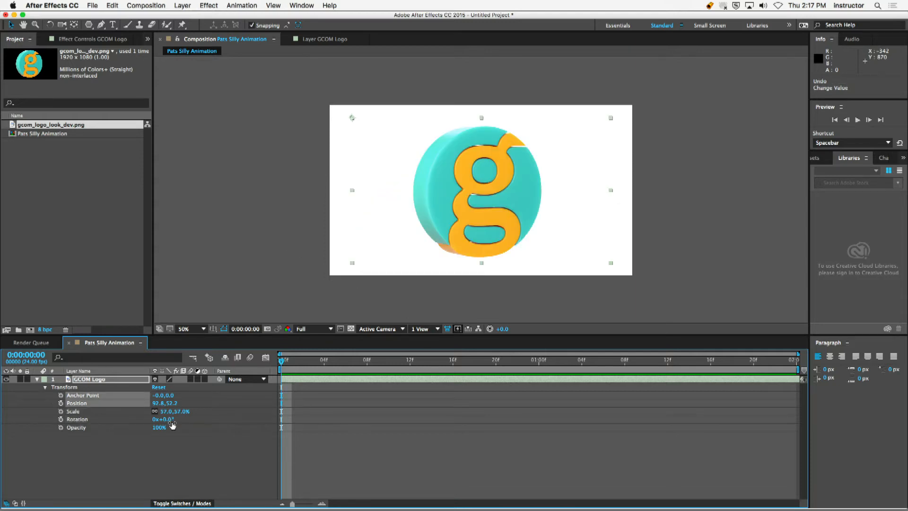
key(super+z)
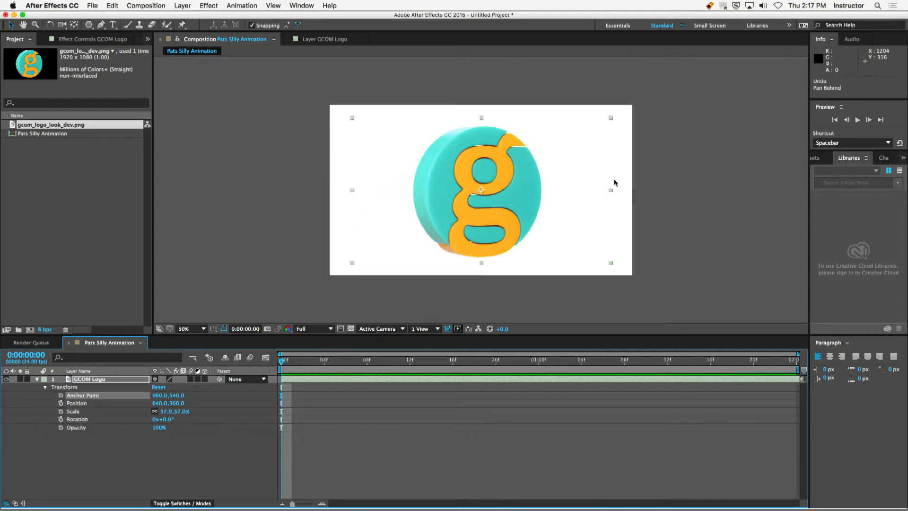
- Select the GCOM Logo layer in the composition view with the current time at frame 0
click(185, 458)
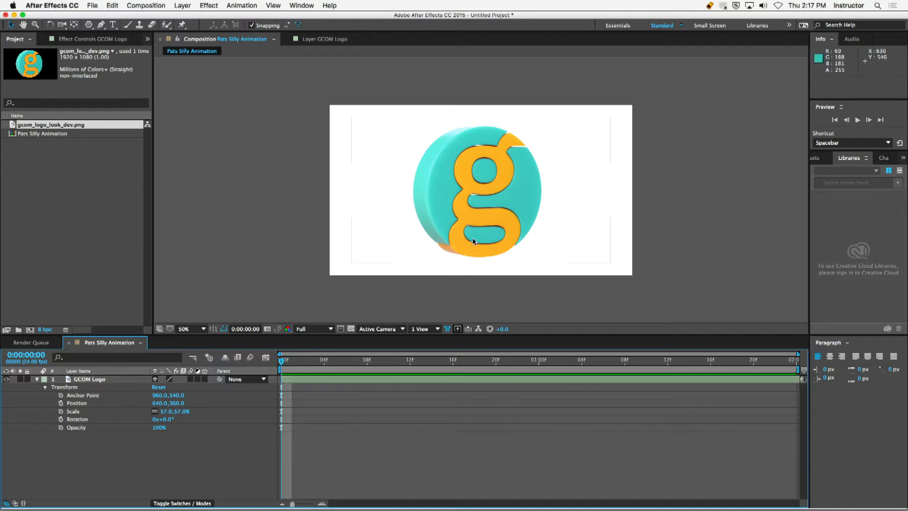
click(444, 211)
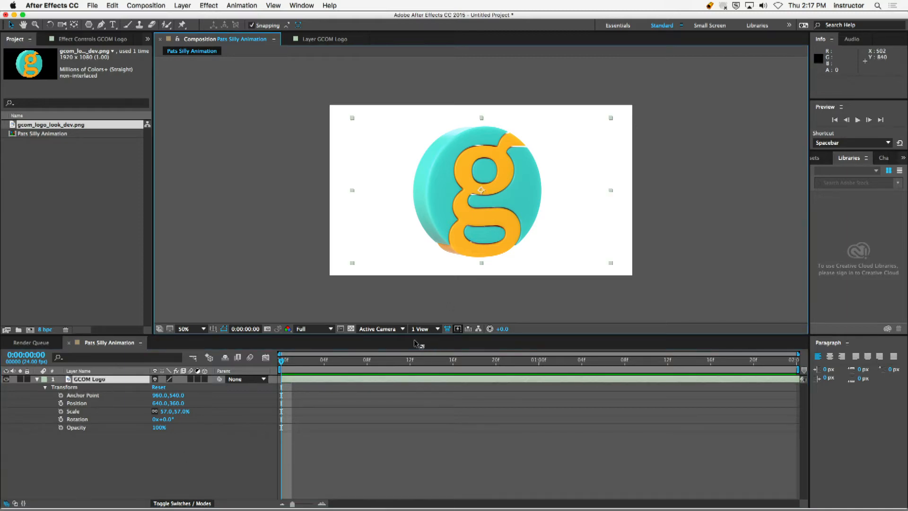
drag(283, 362, 237, 386)
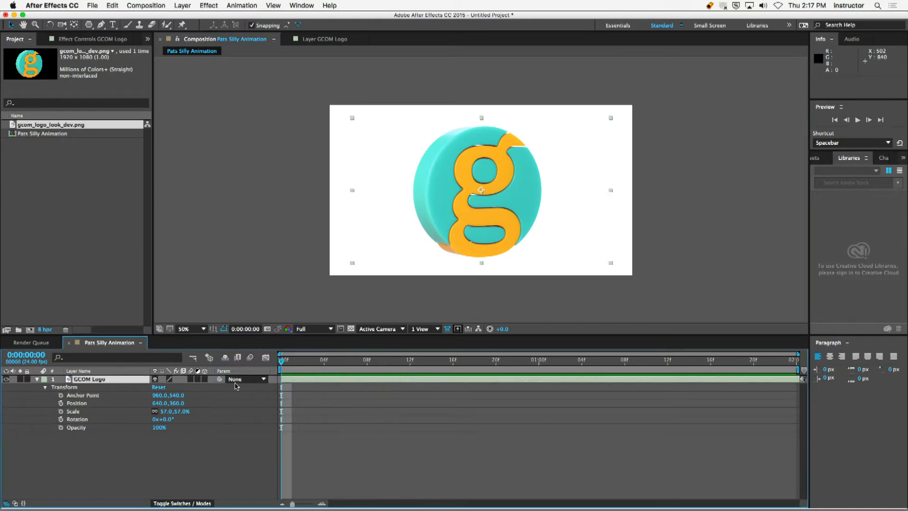
- Unlink the GCOM Logo layer's Scale proportions, test changing only its vertical scale, and undo the test
click(92, 410)
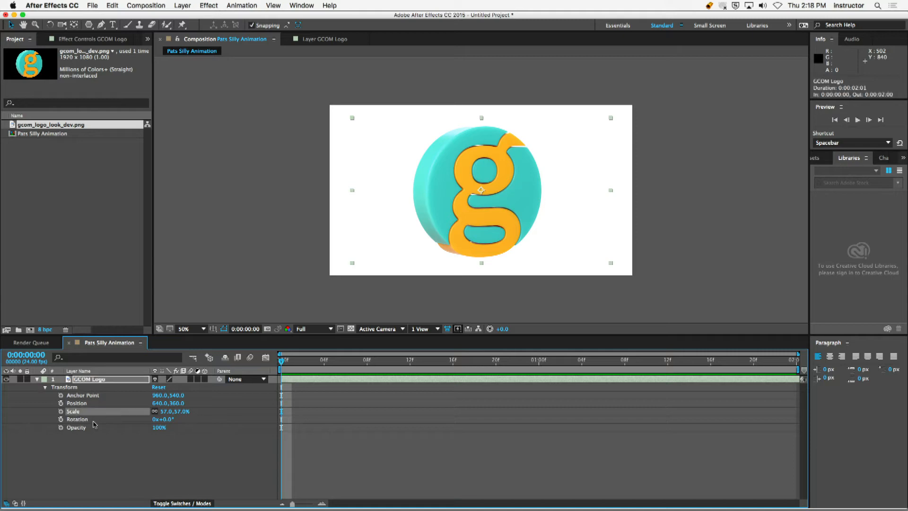
click(88, 420)
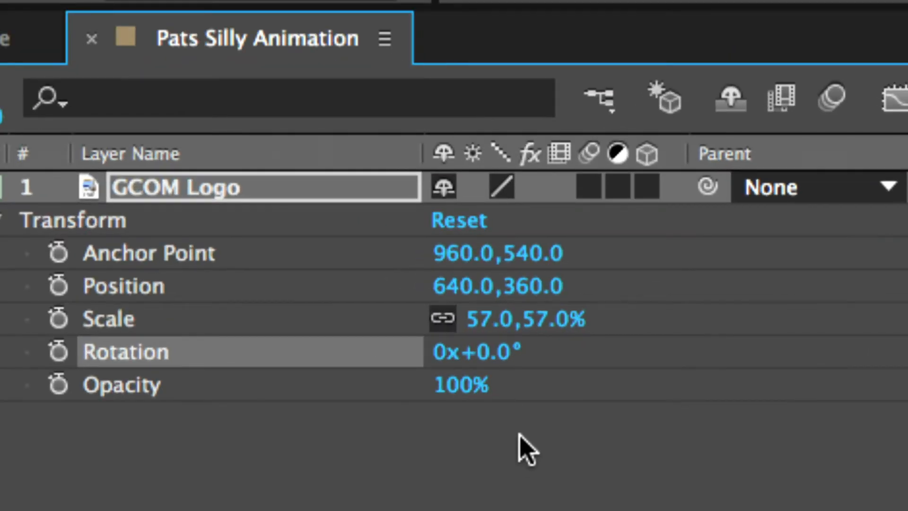
click(159, 324)
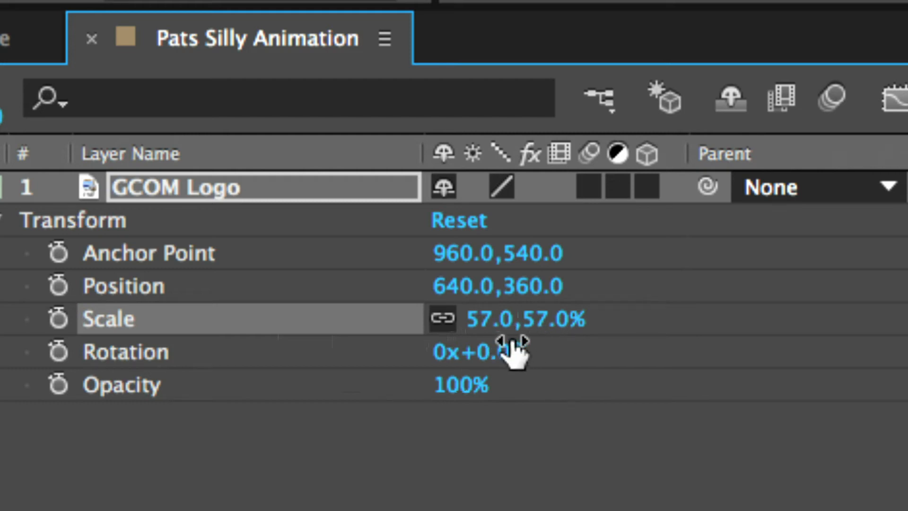
click(444, 321)
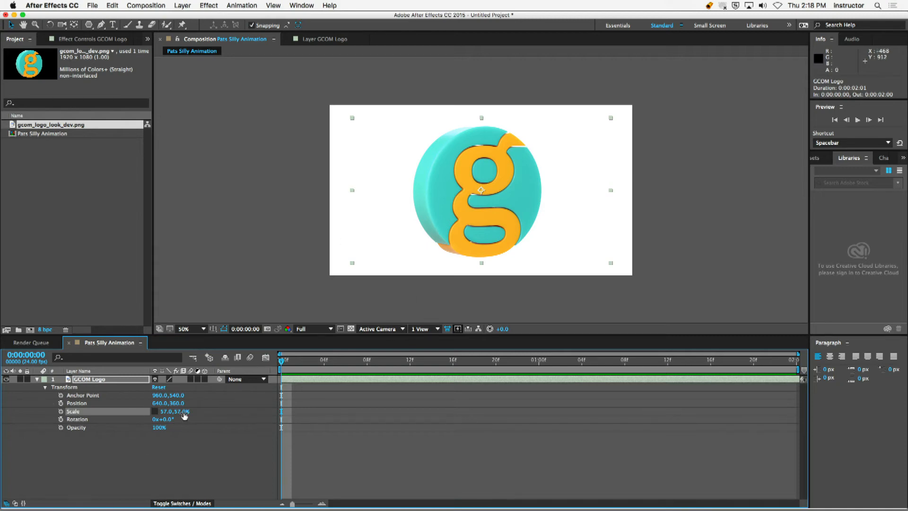
drag(181, 413, 233, 414)
key(super+z)
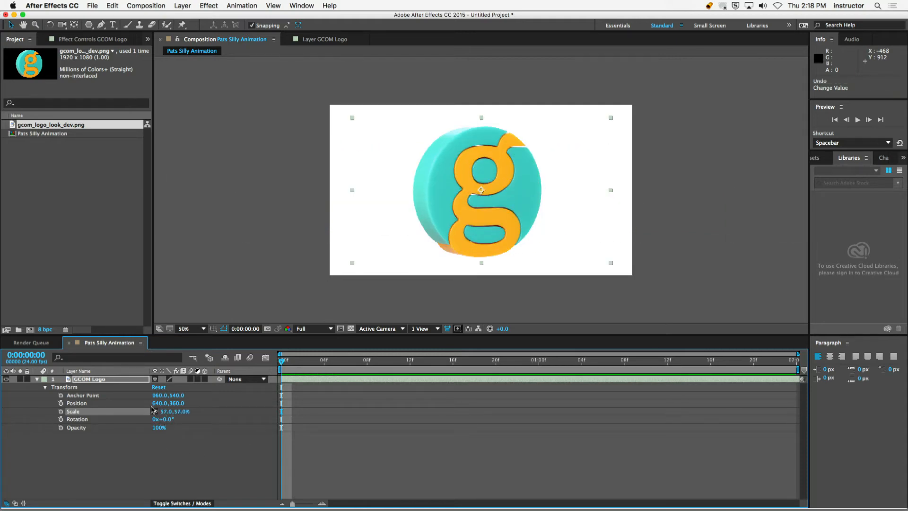
- Scale the GCOM Logo layer proportionally to 43%, view the composition at 100%, and deselect the layer
mouse_move(178, 416)
mouse_down()
mouse_move(223, 416)
mouse_move(175, 413)
mouse_up()
key(slash)
click(246, 477)
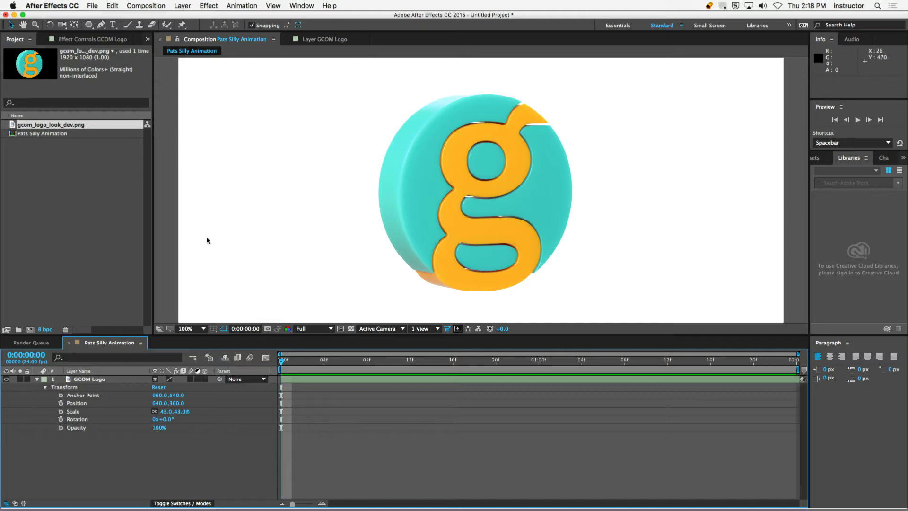
- Collapse the GCOM Logo layer's properties and hide the layer to leave a blank white composition view
click(37, 382)
click(37, 382)
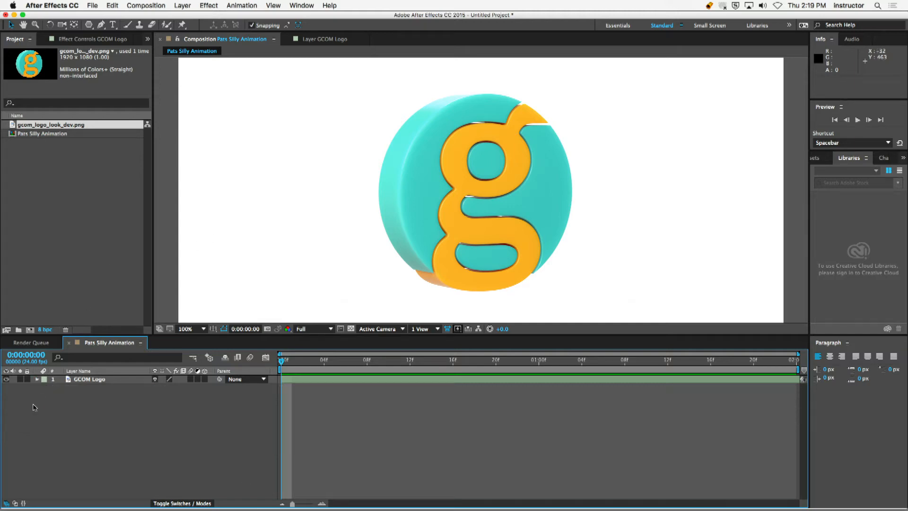
click(6, 379)
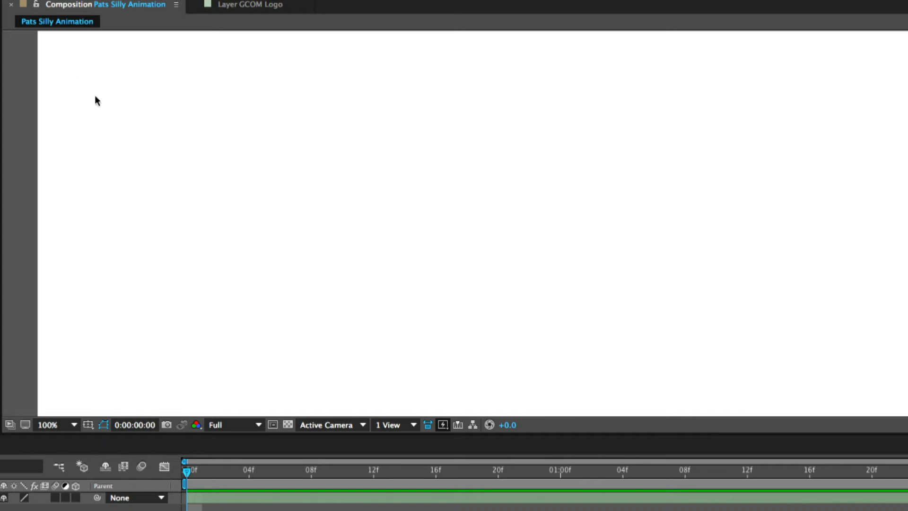
- Handwrite the note "1. START POSITION" in red along the upper edge of the blank composition view
mouse_move(64, 64)
mouse_down()
mouse_move(83, 46)
mouse_move(79, 86)
mouse_move(66, 90)
mouse_move(119, 87)
mouse_up()
click(126, 92)
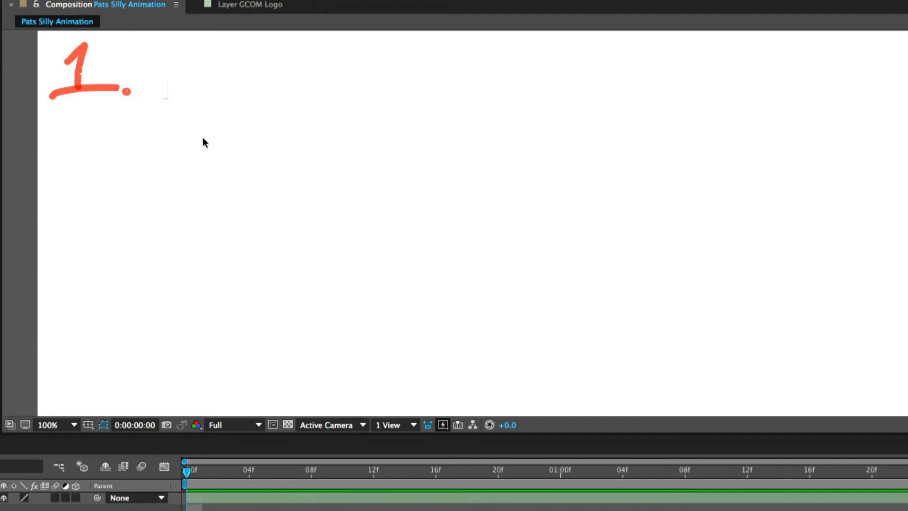
drag(191, 60, 169, 91)
mouse_move(229, 59)
mouse_down()
mouse_move(217, 56)
mouse_move(248, 85)
mouse_move(267, 71)
mouse_move(302, 80)
mouse_up()
drag(278, 51, 324, 50)
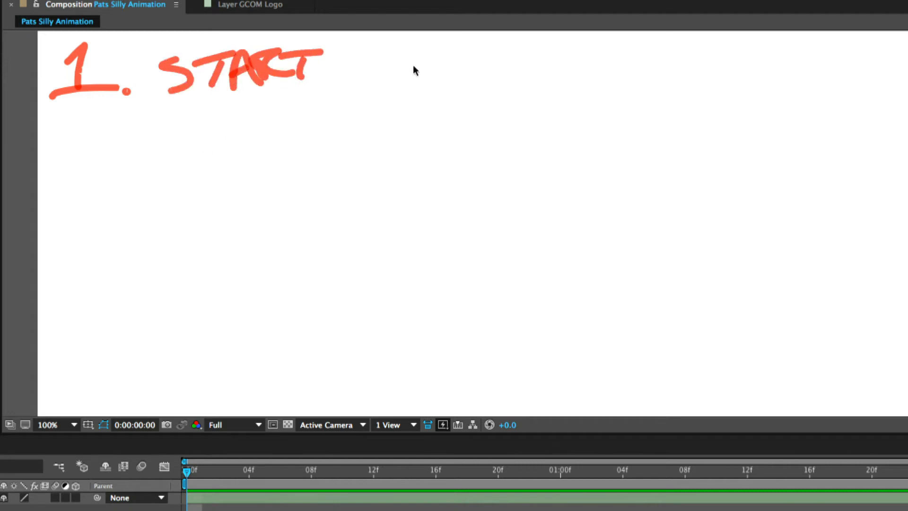
mouse_move(398, 55)
mouse_down()
mouse_move(388, 83)
mouse_move(402, 40)
mouse_up()
mouse_move(455, 48)
mouse_down()
mouse_move(467, 60)
mouse_move(549, 61)
mouse_move(604, 44)
mouse_move(629, 59)
mouse_move(662, 51)
mouse_up()
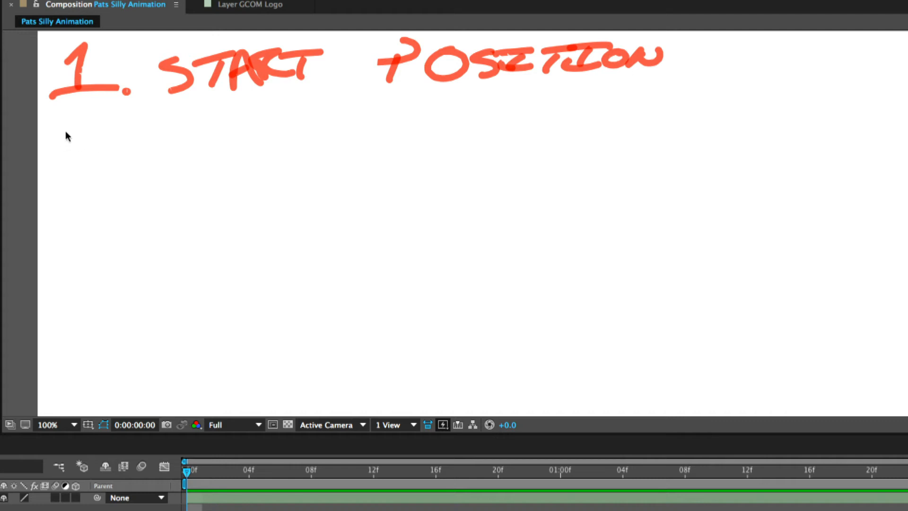
- Handwrite the note "2. START TIME" in red below the first line
mouse_move(64, 136)
mouse_down()
mouse_move(82, 129)
mouse_move(101, 162)
mouse_up()
click(108, 159)
click(156, 122)
mouse_move(157, 124)
mouse_down()
mouse_move(167, 152)
mouse_move(184, 143)
mouse_move(182, 121)
mouse_move(215, 125)
mouse_move(208, 143)
mouse_move(230, 136)
mouse_move(226, 122)
mouse_move(268, 131)
mouse_move(298, 108)
mouse_up()
mouse_move(359, 111)
mouse_down()
mouse_move(353, 124)
mouse_move(393, 102)
mouse_move(398, 128)
mouse_move(417, 104)
mouse_up()
mouse_move(384, 134)
mouse_down()
mouse_move(422, 107)
mouse_move(425, 126)
mouse_move(435, 130)
mouse_move(440, 115)
mouse_move(499, 116)
mouse_move(474, 109)
mouse_move(518, 97)
mouse_up()
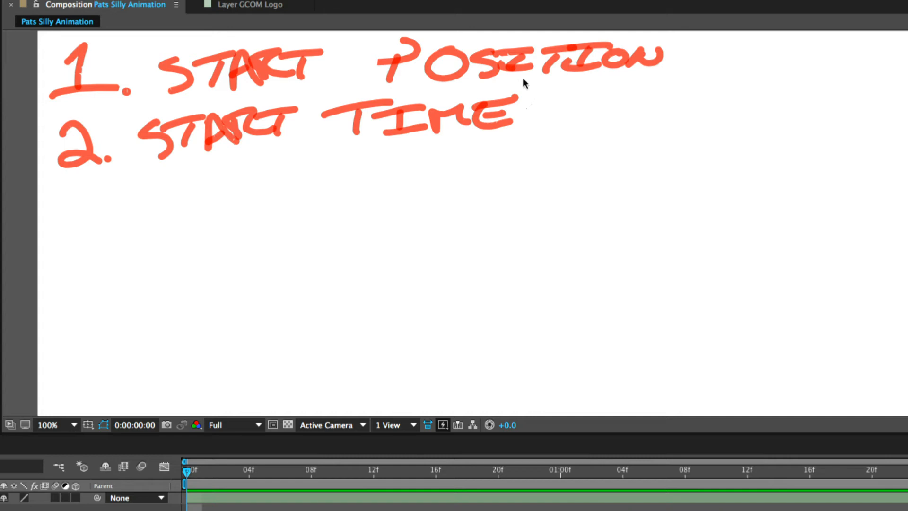
- Handwrite the note "3. CREATE KEYFRAME" in red below the second line
mouse_move(59, 197)
mouse_down()
mouse_move(103, 207)
mouse_move(72, 226)
mouse_up()
click(122, 219)
drag(180, 184, 193, 216)
drag(201, 193, 204, 212)
mouse_move(194, 195)
mouse_down()
mouse_move(211, 189)
mouse_move(231, 208)
mouse_up()
mouse_move(239, 188)
mouse_down()
mouse_move(262, 204)
mouse_move(255, 196)
mouse_up()
mouse_move(227, 191)
mouse_down()
mouse_move(251, 185)
mouse_move(273, 195)
mouse_move(272, 205)
mouse_up()
mouse_move(274, 178)
mouse_down()
mouse_move(272, 198)
mouse_move(295, 192)
mouse_up()
mouse_move(311, 176)
mouse_down()
mouse_move(309, 197)
mouse_move(322, 171)
mouse_up()
mouse_move(332, 175)
mouse_down()
mouse_move(356, 190)
mouse_move(351, 181)
mouse_up()
mouse_move(327, 176)
mouse_down()
mouse_move(356, 172)
mouse_move(401, 204)
mouse_up()
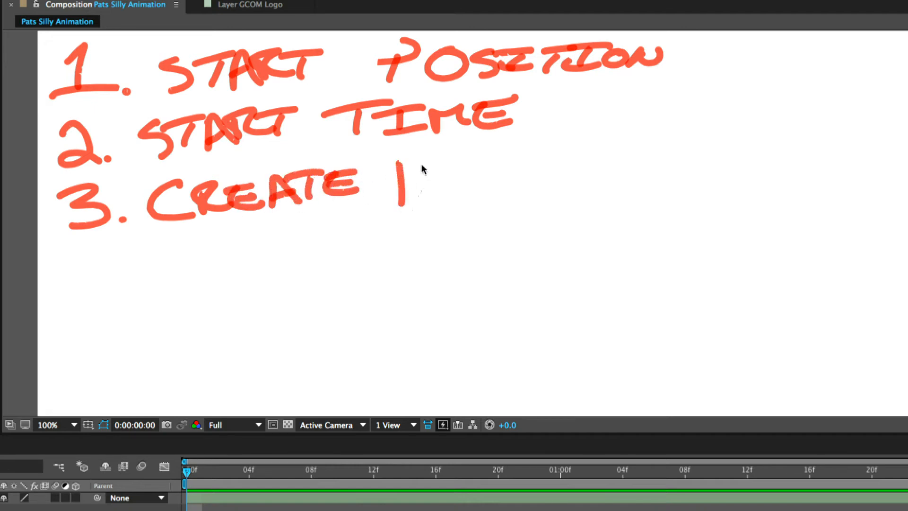
drag(423, 164, 435, 193)
drag(445, 173, 467, 191)
drag(444, 185, 461, 182)
drag(437, 175, 486, 176)
mouse_move(496, 161)
mouse_down()
mouse_move(480, 194)
mouse_move(505, 185)
mouse_move(536, 155)
mouse_up()
mouse_move(502, 173)
mouse_down()
mouse_move(523, 170)
mouse_move(543, 187)
mouse_up()
mouse_move(544, 158)
mouse_down()
mouse_move(576, 184)
mouse_move(590, 153)
mouse_up()
mouse_move(590, 153)
mouse_down()
mouse_move(607, 182)
mouse_move(604, 174)
mouse_move(617, 185)
mouse_move(647, 181)
mouse_up()
mouse_move(665, 151)
mouse_down()
mouse_move(652, 172)
mouse_move(690, 174)
mouse_up()
mouse_move(657, 160)
mouse_down()
mouse_move(681, 156)
mouse_move(689, 140)
mouse_up()
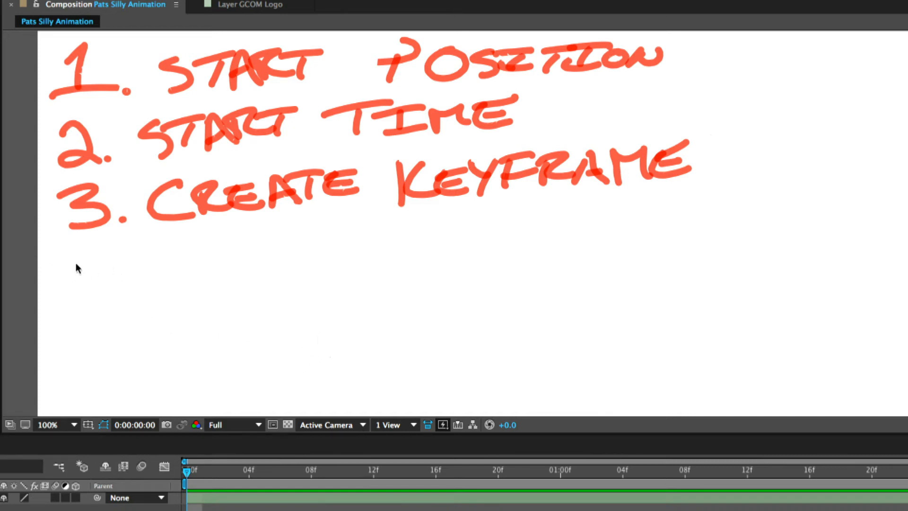
- Handwrite the note "4. ENDING POSE/TIME" in red below the third line
mouse_move(79, 253)
mouse_down()
mouse_move(103, 280)
mouse_move(93, 305)
mouse_up()
click(112, 297)
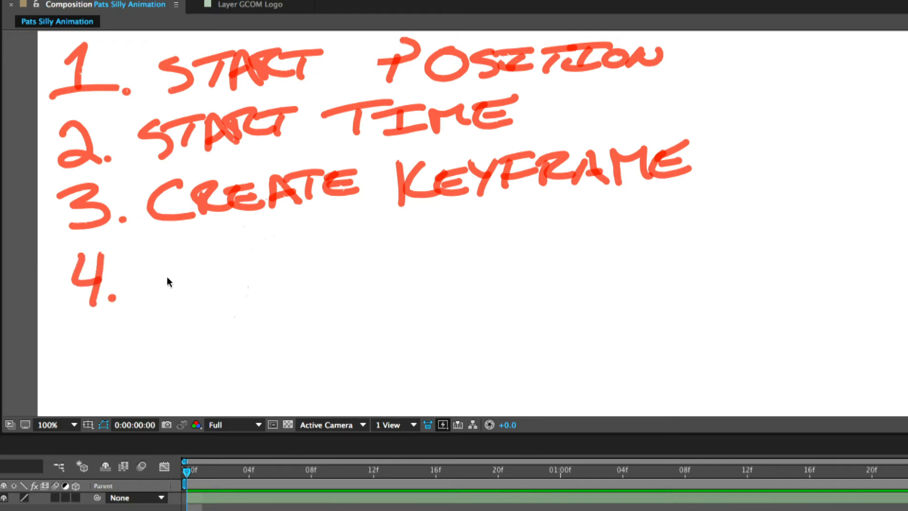
mouse_move(154, 262)
mouse_down()
mouse_move(189, 290)
mouse_move(173, 279)
mouse_up()
mouse_move(145, 264)
mouse_down()
mouse_move(180, 259)
mouse_move(205, 290)
mouse_up()
drag(207, 259, 284, 278)
click(283, 258)
click(284, 277)
drag(256, 260, 303, 249)
drag(269, 276, 304, 271)
mouse_move(311, 252)
mouse_down()
mouse_move(325, 265)
mouse_move(330, 242)
mouse_up()
mouse_move(342, 243)
mouse_down()
mouse_move(359, 259)
mouse_move(348, 261)
mouse_up()
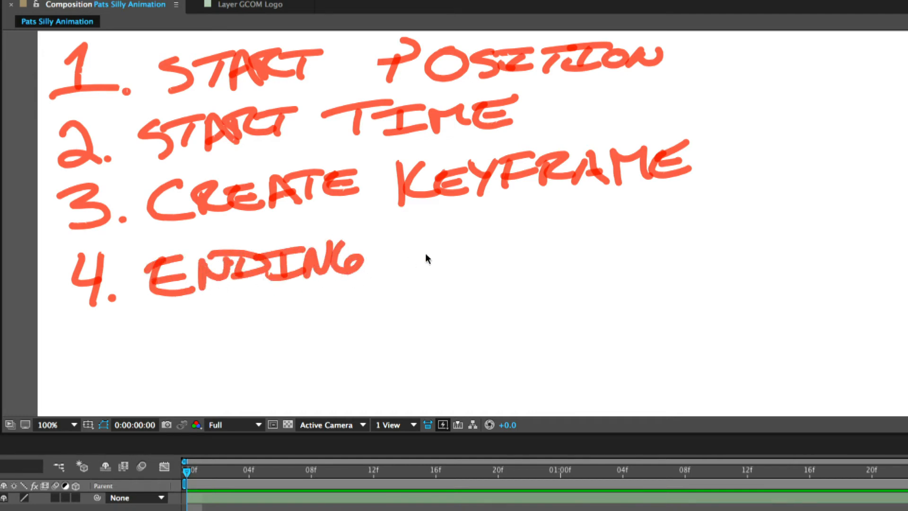
drag(427, 245, 423, 279)
mouse_move(385, 249)
mouse_down()
mouse_move(427, 237)
mouse_move(412, 258)
mouse_up()
mouse_move(452, 242)
mouse_down()
mouse_move(442, 239)
mouse_move(470, 248)
mouse_move(468, 270)
mouse_up()
mouse_move(521, 243)
mouse_down()
mouse_move(522, 263)
mouse_move(535, 229)
mouse_up()
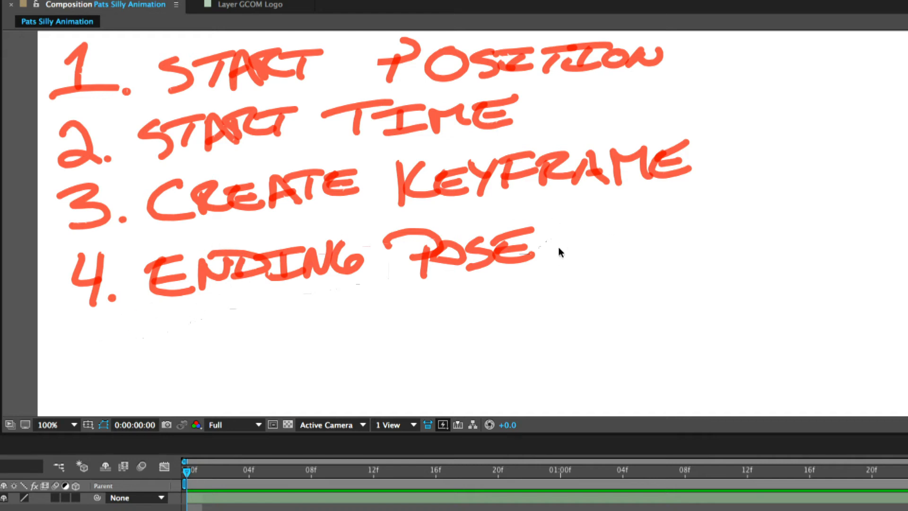
drag(571, 209, 528, 293)
mouse_move(584, 222)
mouse_down()
mouse_move(578, 260)
mouse_move(632, 220)
mouse_move(619, 260)
mouse_move(655, 232)
mouse_up()
drag(600, 261, 675, 255)
mouse_move(691, 238)
mouse_down()
mouse_move(681, 253)
mouse_move(716, 247)
mouse_up()
mouse_move(686, 244)
mouse_down()
mouse_move(708, 242)
mouse_move(716, 227)
mouse_up()
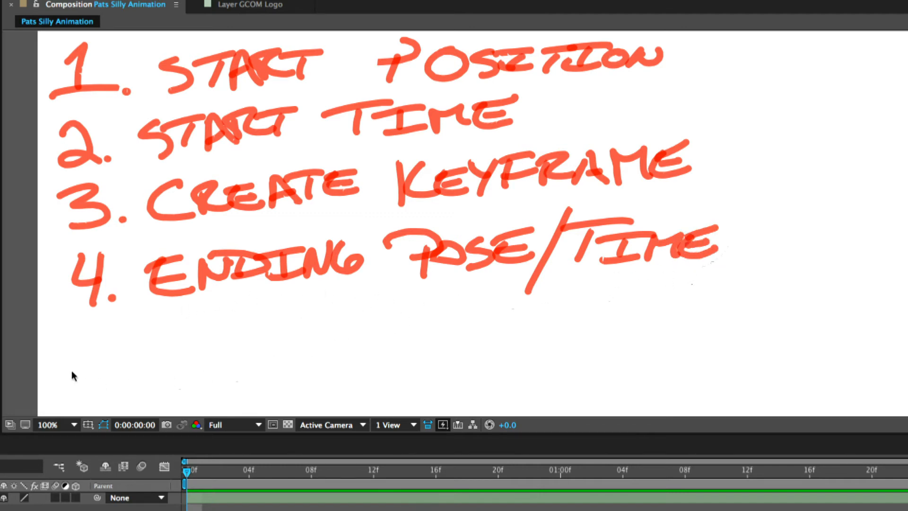
- Handwrite the note "5. CREATE KEYFRAME" in red below the fourth line
mouse_move(98, 341)
mouse_down()
mouse_move(113, 372)
mouse_move(81, 376)
mouse_up()
drag(86, 353, 122, 331)
click(133, 367)
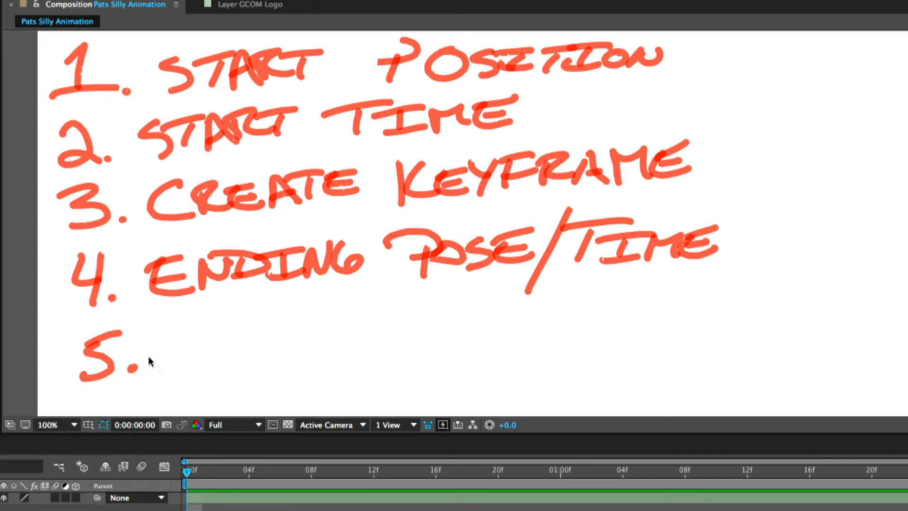
mouse_move(206, 328)
mouse_down()
mouse_move(222, 350)
mouse_move(216, 341)
mouse_move(254, 327)
mouse_move(281, 344)
mouse_move(262, 331)
mouse_move(267, 317)
mouse_move(297, 316)
mouse_move(315, 343)
mouse_move(336, 320)
mouse_move(320, 324)
mouse_move(357, 321)
mouse_move(376, 330)
mouse_move(352, 317)
mouse_move(399, 308)
mouse_move(428, 350)
mouse_up()
mouse_move(456, 310)
mouse_down()
mouse_move(442, 345)
mouse_move(493, 316)
mouse_move(509, 326)
mouse_up()
mouse_move(518, 307)
mouse_down()
mouse_move(502, 343)
mouse_move(523, 339)
mouse_move(547, 300)
mouse_move(566, 335)
mouse_up()
mouse_move(564, 308)
mouse_down()
mouse_move(589, 328)
mouse_move(616, 297)
mouse_move(636, 334)
mouse_up()
mouse_move(602, 325)
mouse_down()
mouse_move(677, 299)
mouse_move(681, 334)
mouse_move(729, 282)
mouse_up()
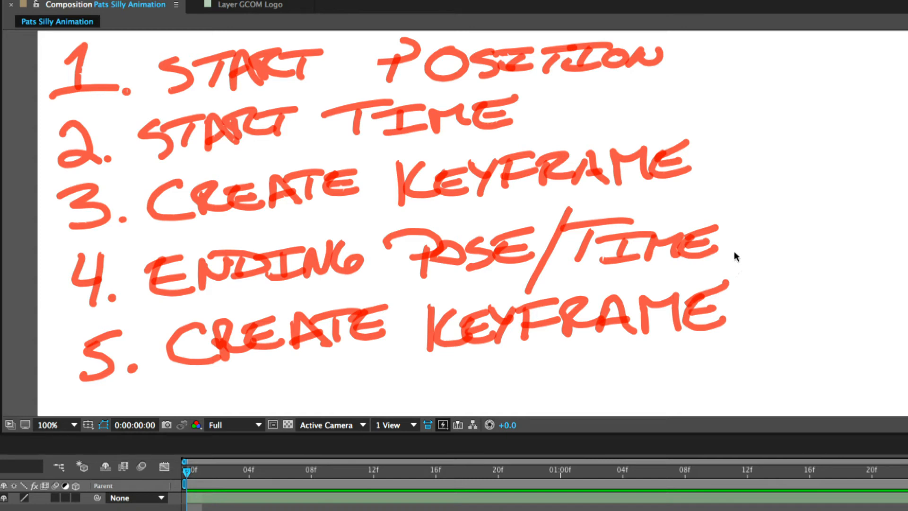
- Clear the handwritten notes and make the GCOM Logo layer visible again, leaving it deselected
key(Escape)
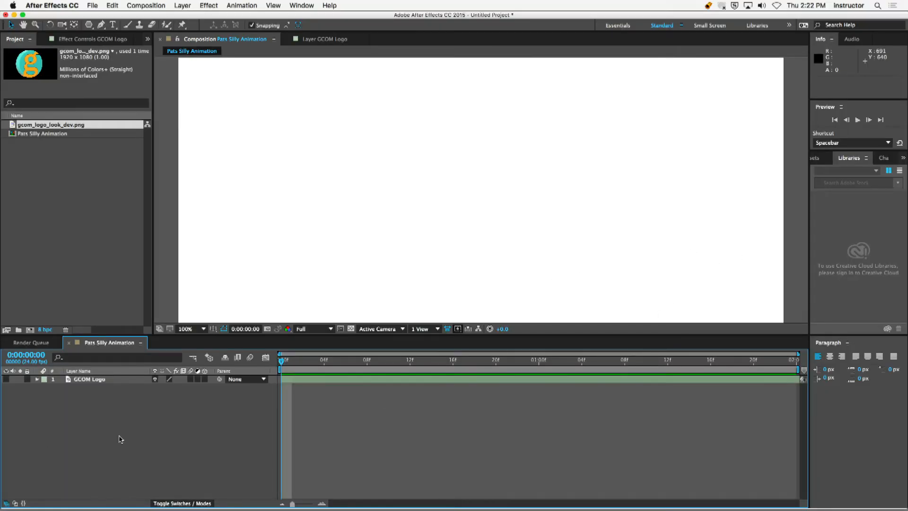
click(119, 380)
click(6, 379)
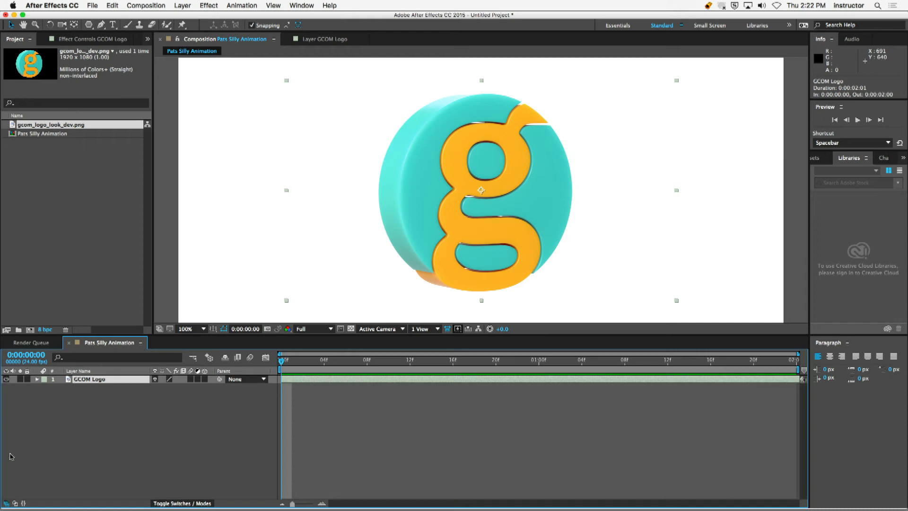
click(55, 426)
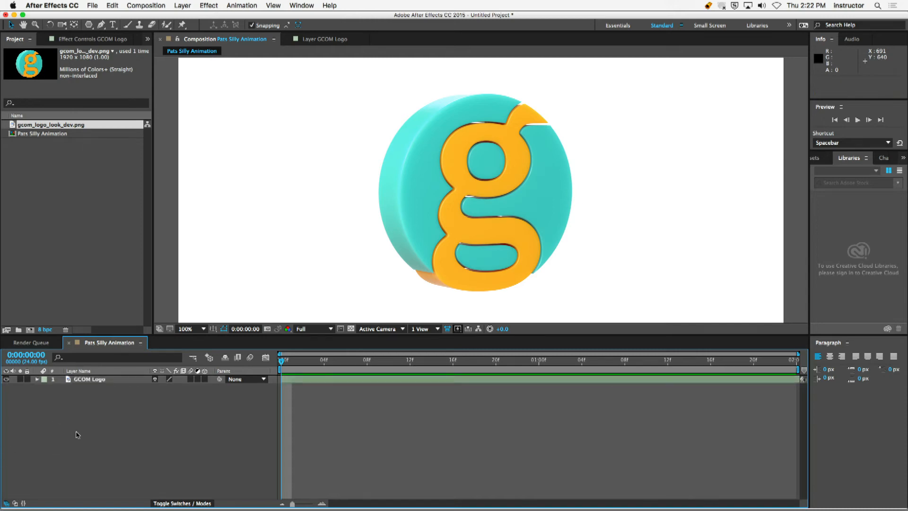
- Reveal the GCOM Logo layer's Transform properties, test shifting its horizontal position, and undo the test
click(503, 205)
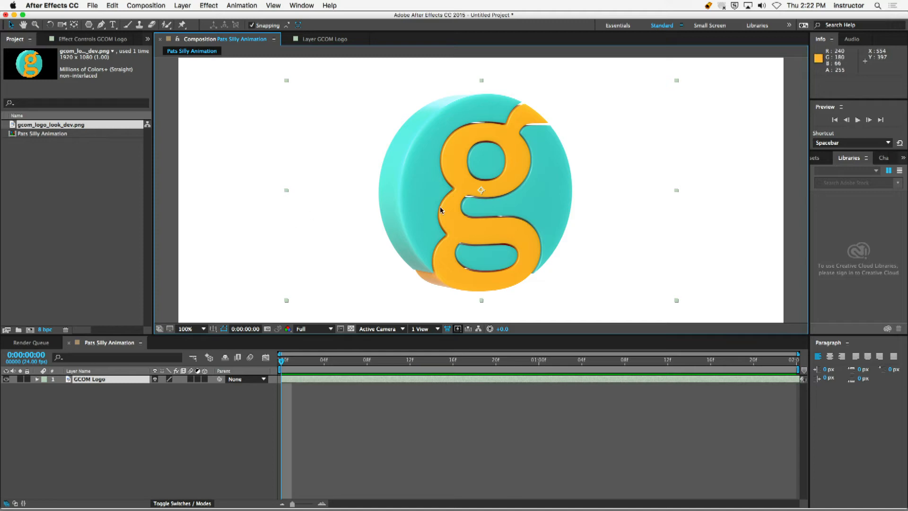
click(37, 379)
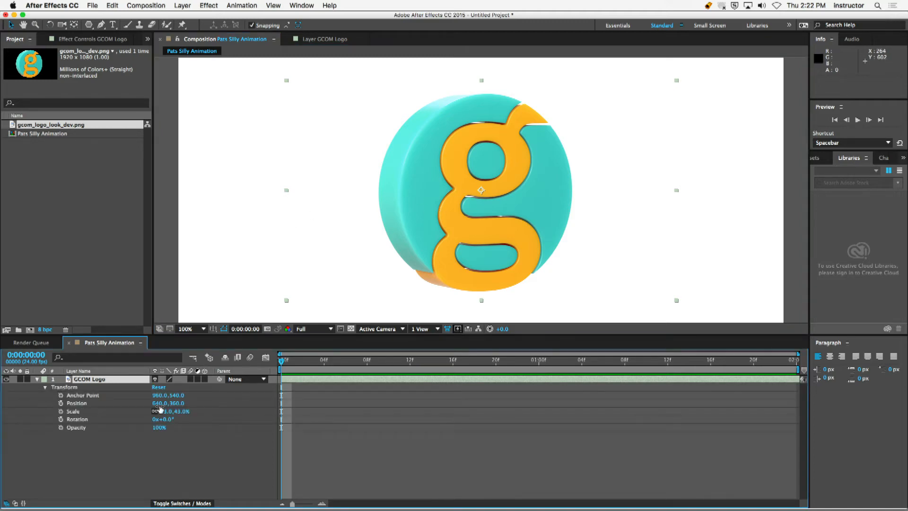
mouse_move(159, 404)
mouse_down()
mouse_move(76, 402)
mouse_move(361, 398)
mouse_move(26, 407)
mouse_move(549, 402)
mouse_move(17, 425)
mouse_move(436, 420)
mouse_move(59, 406)
mouse_move(199, 404)
mouse_move(171, 403)
mouse_up()
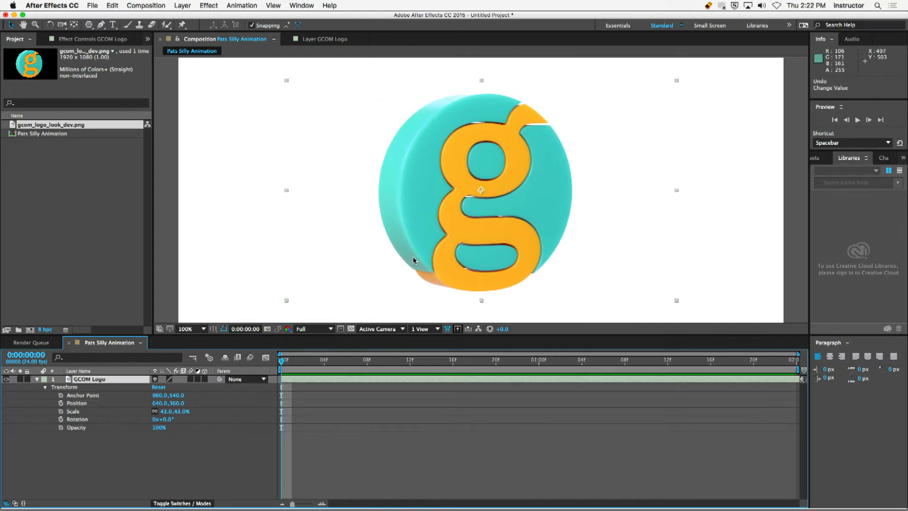
- Move the GCOM Logo to the left side of the composition at about 231, 355 and create a Position keyframe at frame 0
drag(476, 206, 282, 213)
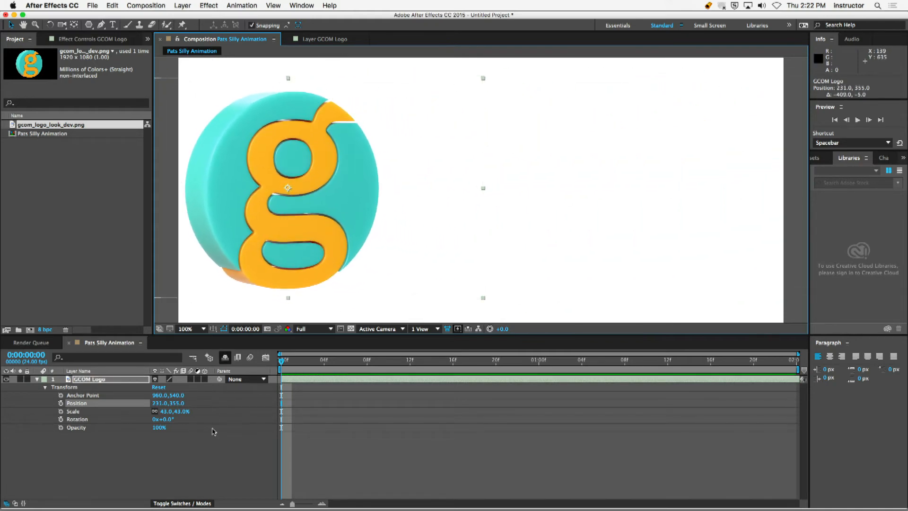
click(208, 449)
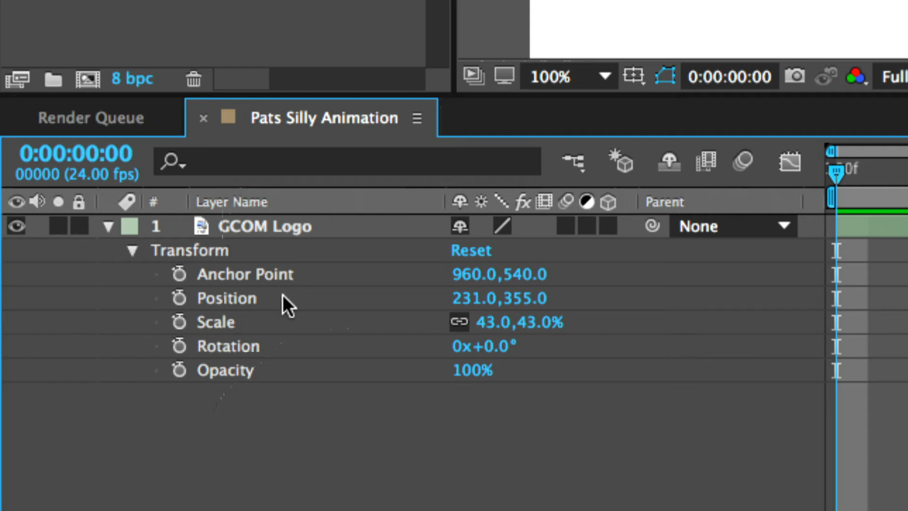
click(180, 300)
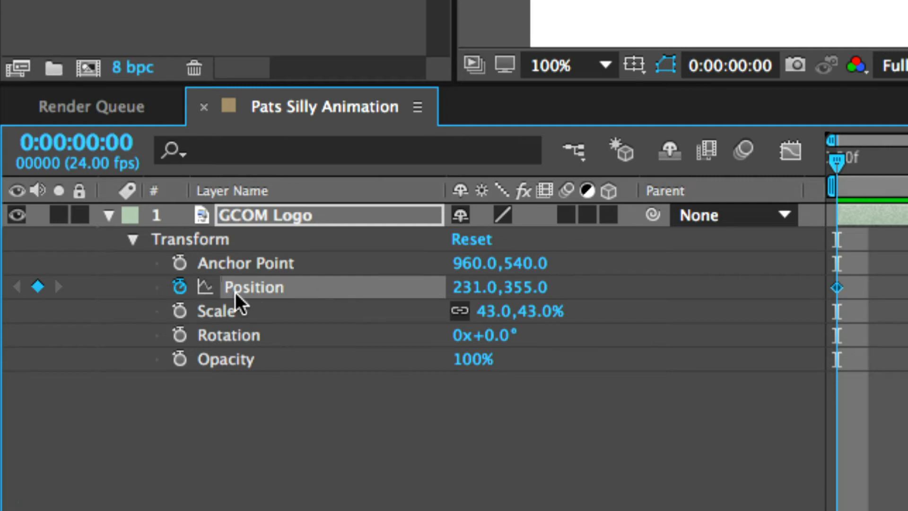
- Add a second position keyframe for the logo at 0:00:01:23, moving it horizontally across the frame to 1072, 355
click(869, 166)
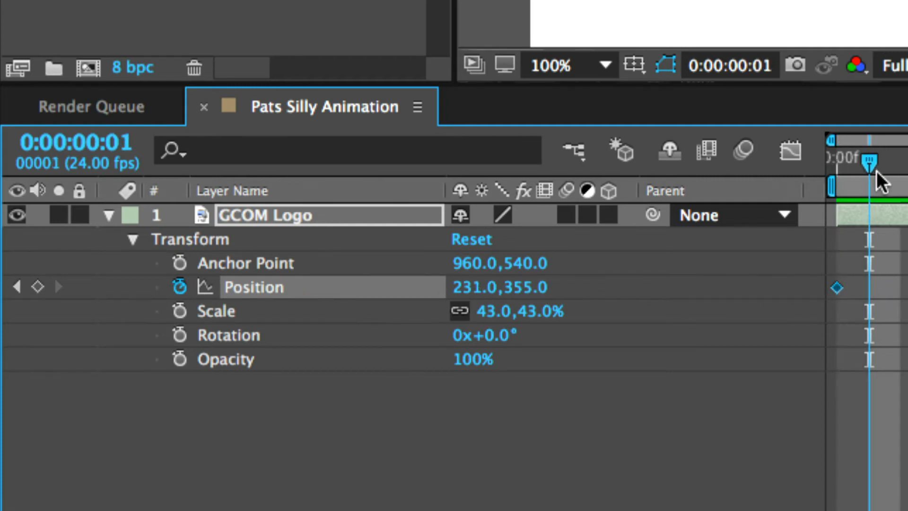
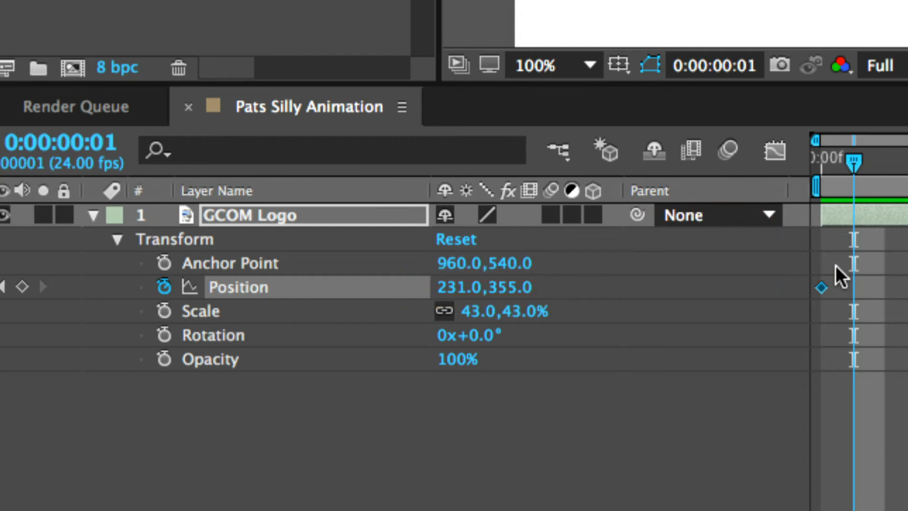
click(837, 276)
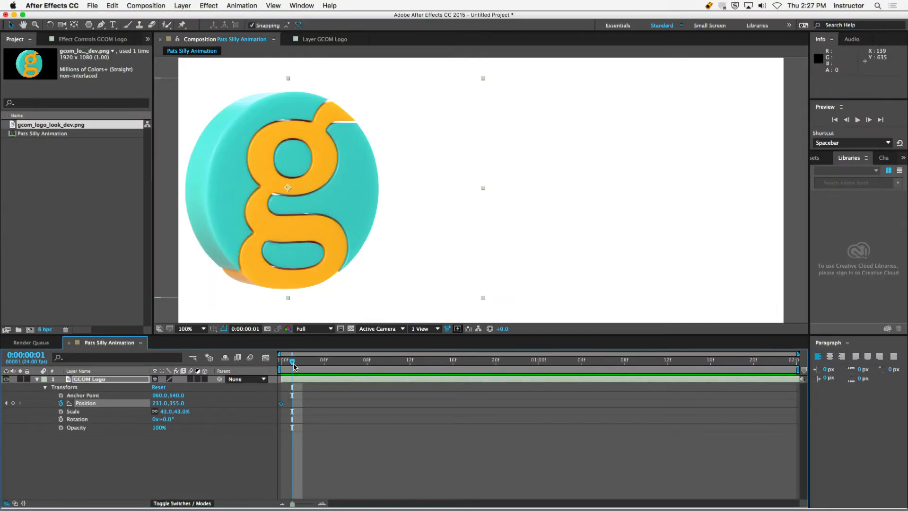
drag(294, 363, 787, 370)
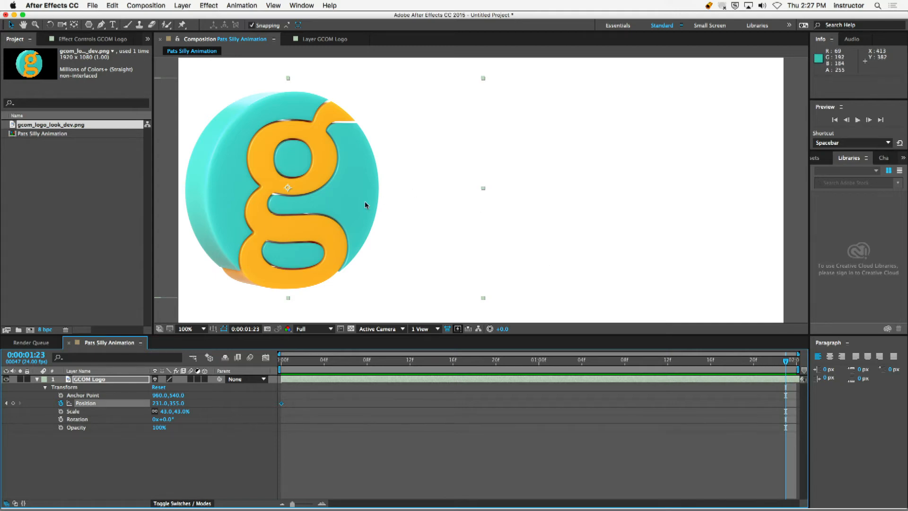
drag(303, 200, 699, 197)
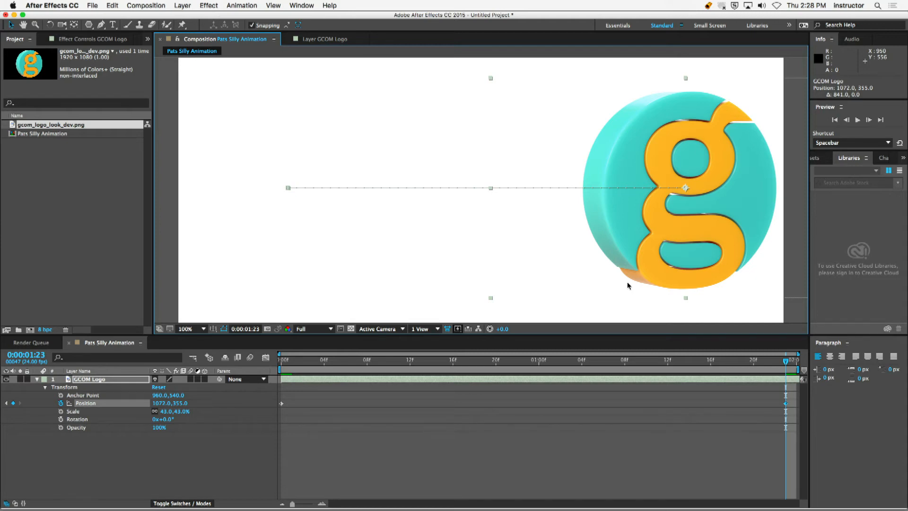
- Play the logo's position animation from the first frame, and stop the playback
click(211, 411)
key(Home)
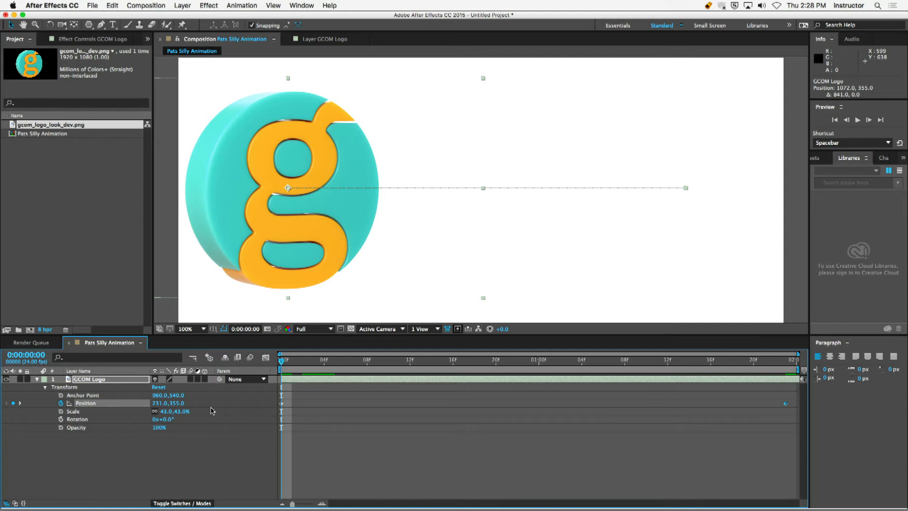
key(space)
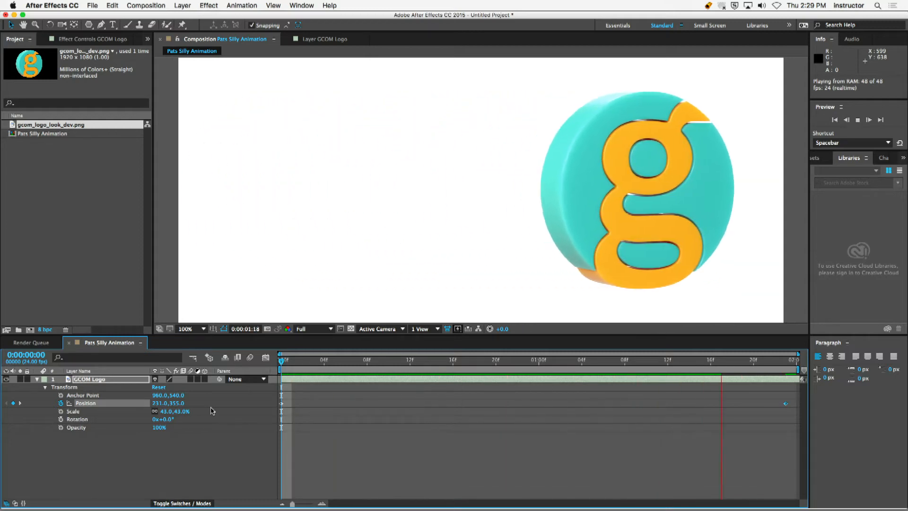
key(space)
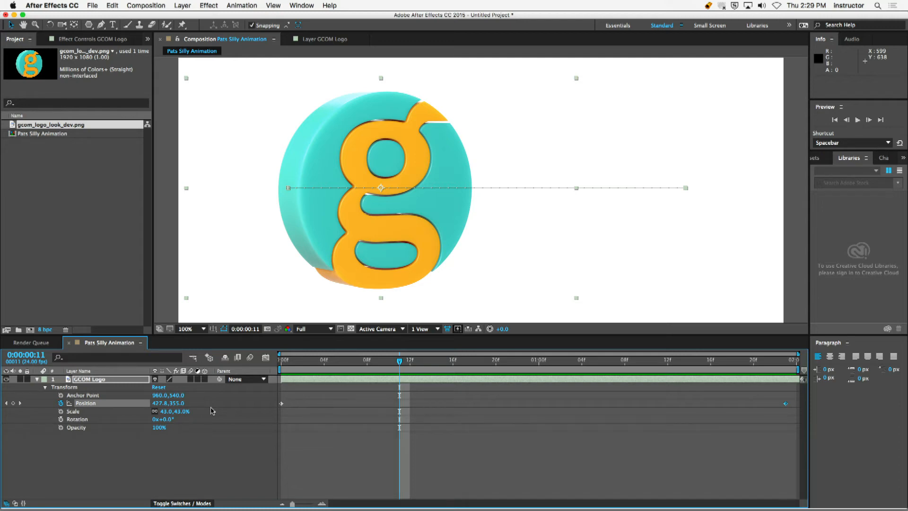
- Scrub between the start of the composition and the end position keyframe to examine the logo's movement
drag(337, 362, 282, 362)
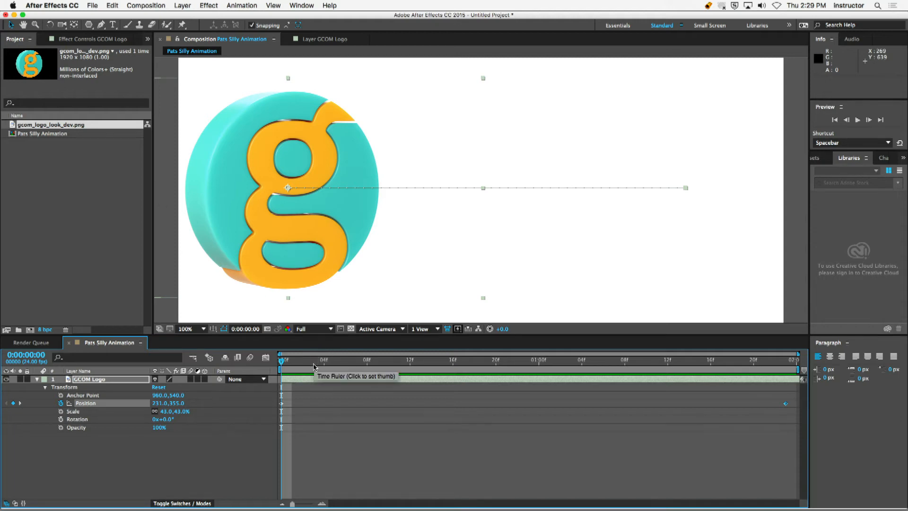
click(786, 362)
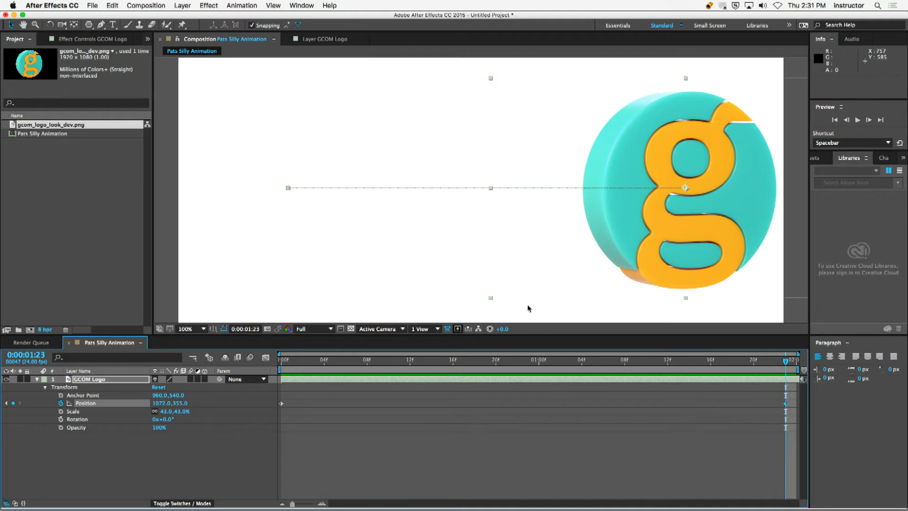
drag(447, 363, 227, 375)
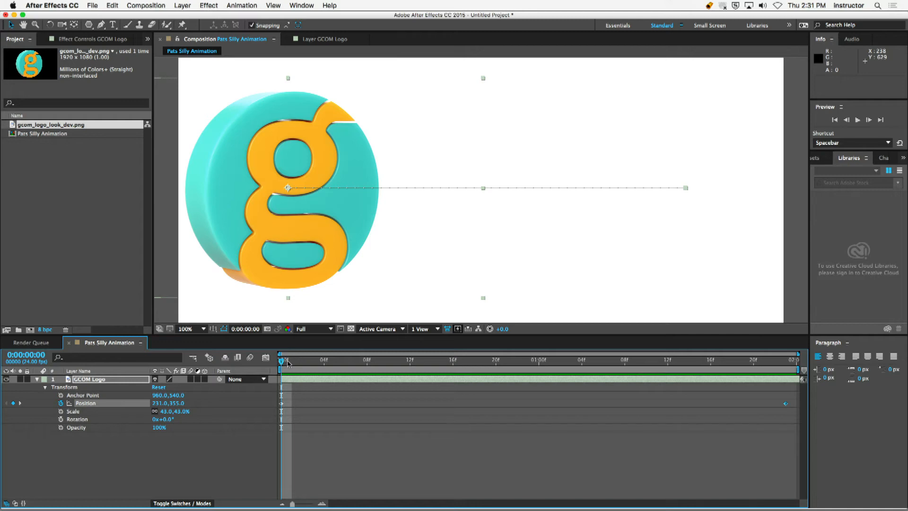
drag(283, 359, 355, 353)
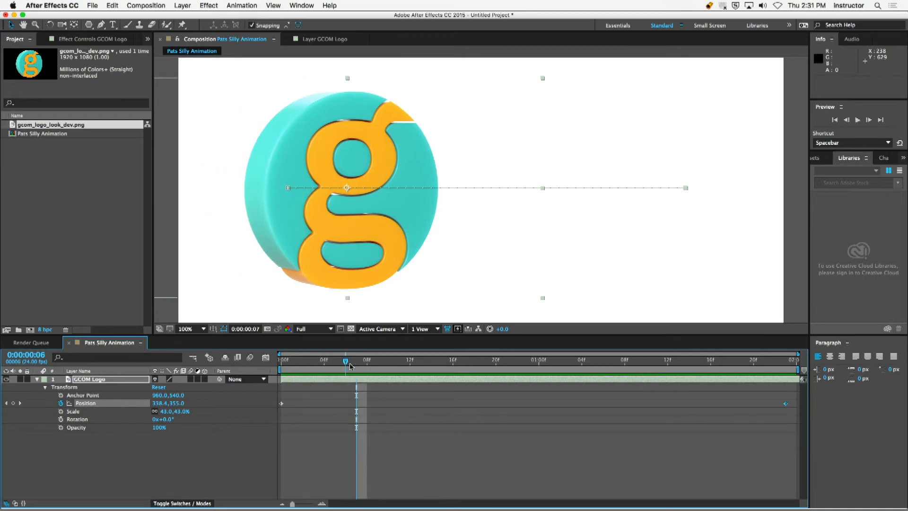
key(Home)
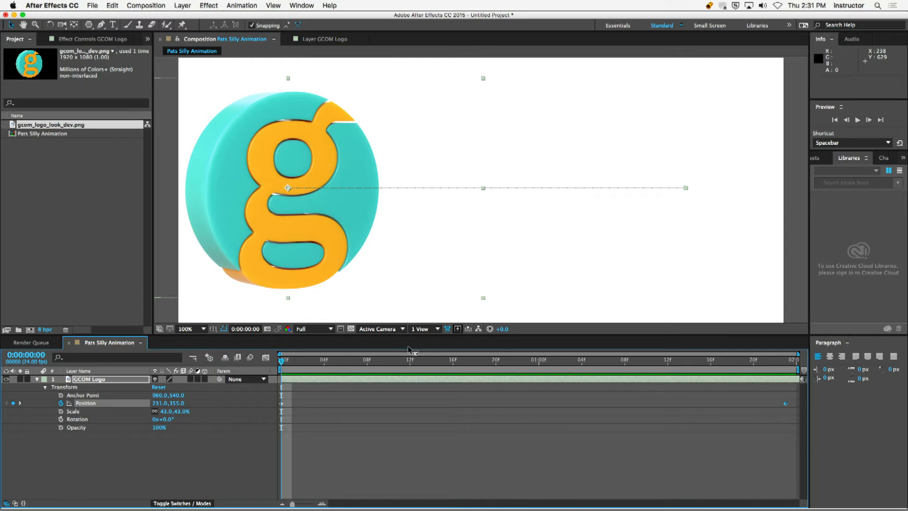
- Animate the logo's rotation with a starting keyframe at 0:00:00:16 and a keyframe of 356° at 0:00:01:16
mouse_move(445, 365)
mouse_down()
mouse_move(429, 367)
mouse_move(454, 371)
mouse_up()
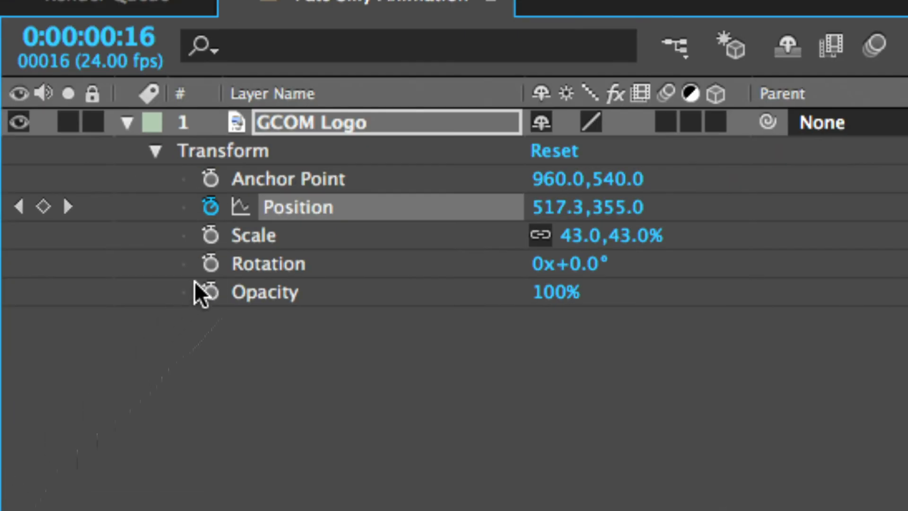
click(211, 264)
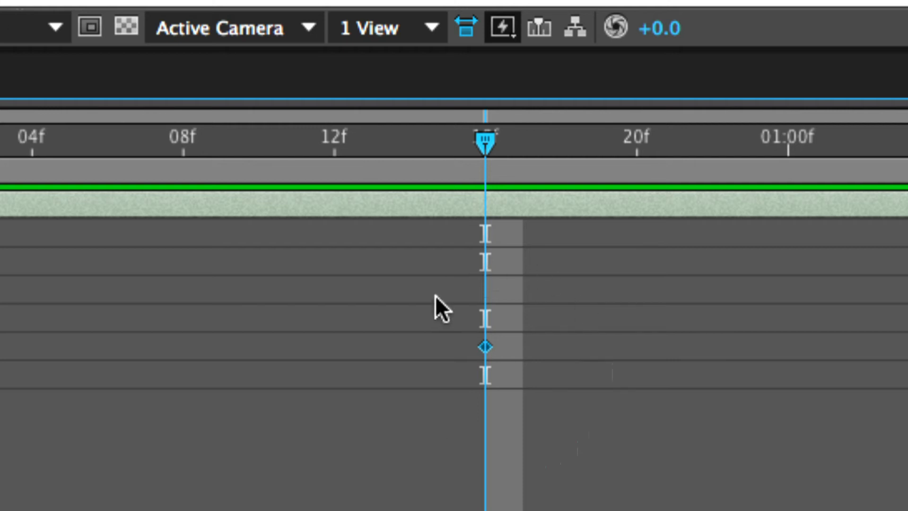
mouse_move(486, 348)
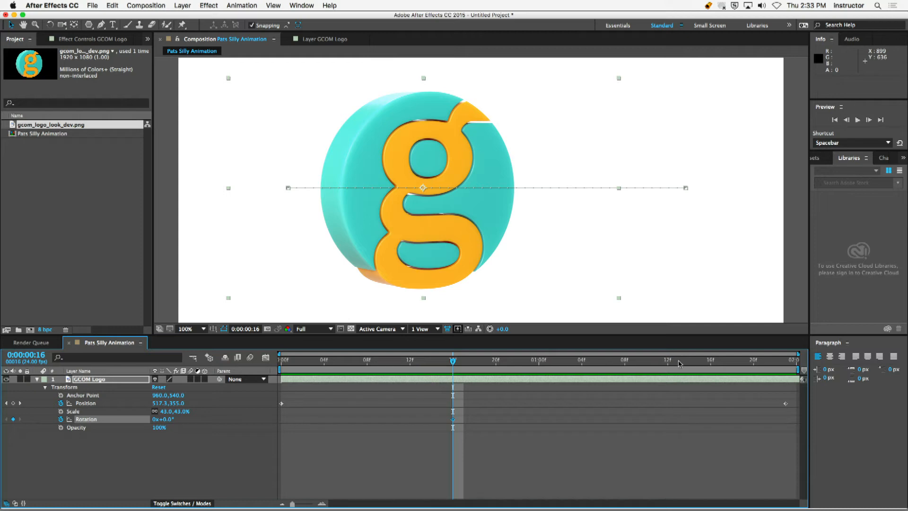
drag(679, 364, 710, 364)
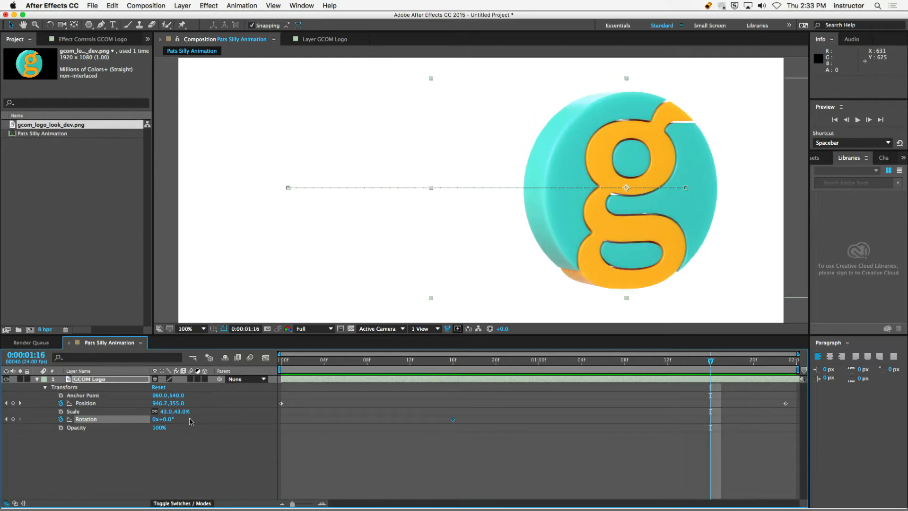
drag(169, 419, 347, 434)
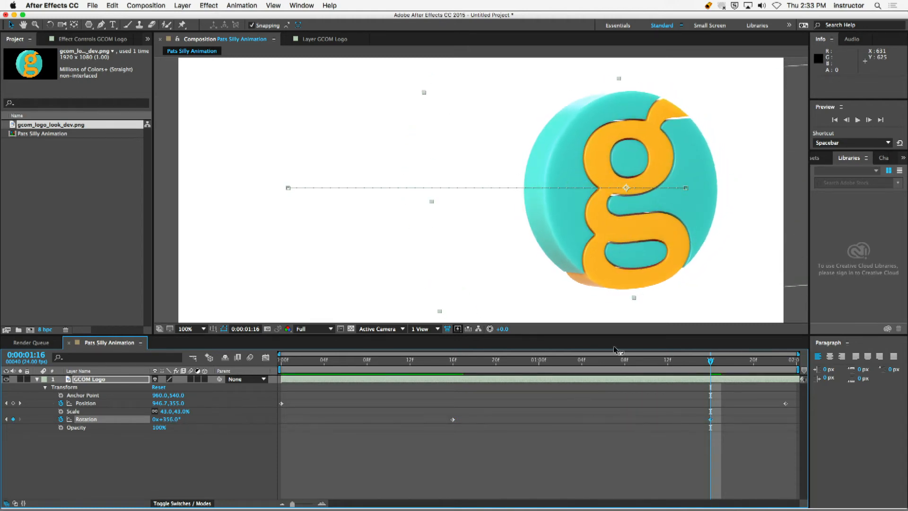
- Preview the combined position and rotation animation from the first frame, and return to the start
drag(616, 367, 281, 368)
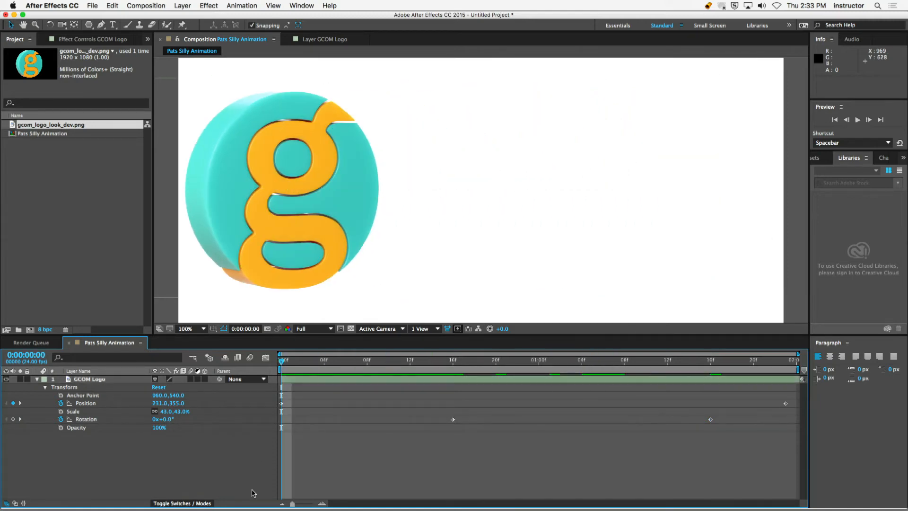
key(space)
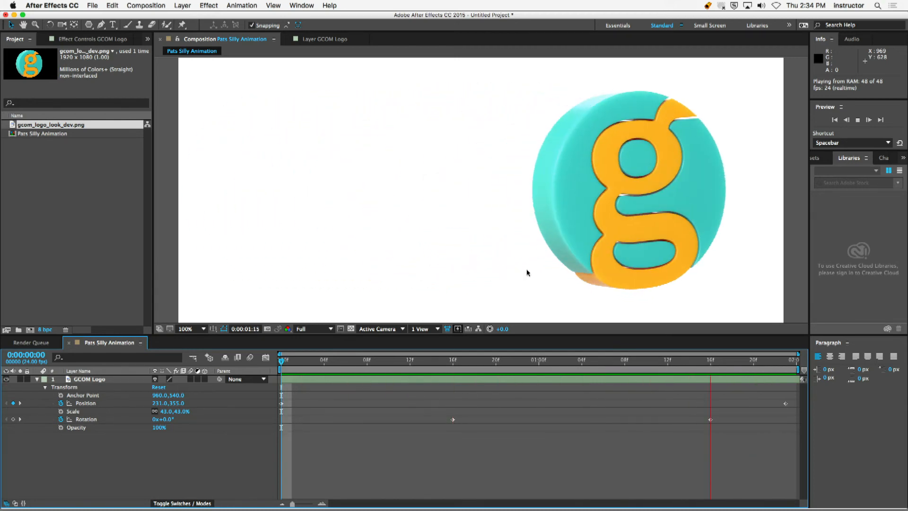
key(space)
key(Home)
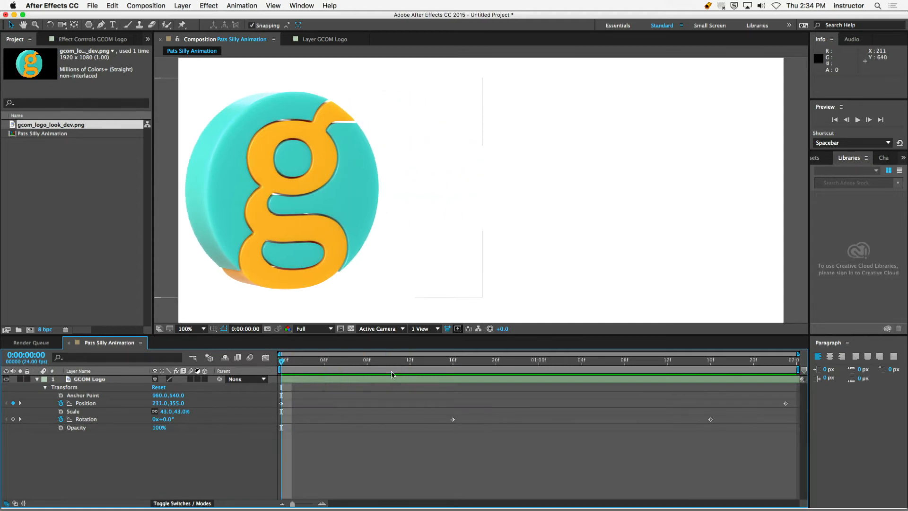
- Animate the logo's scale with a starting keyframe at 0:00:00:04 and a keyframe of 5% at 0:00:01:23
drag(282, 361, 202, 366)
drag(315, 361, 345, 361)
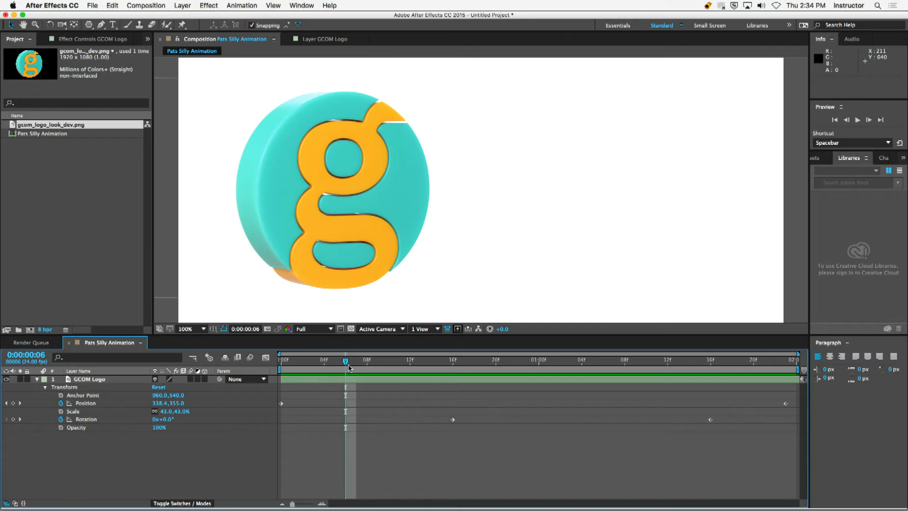
drag(345, 360, 324, 361)
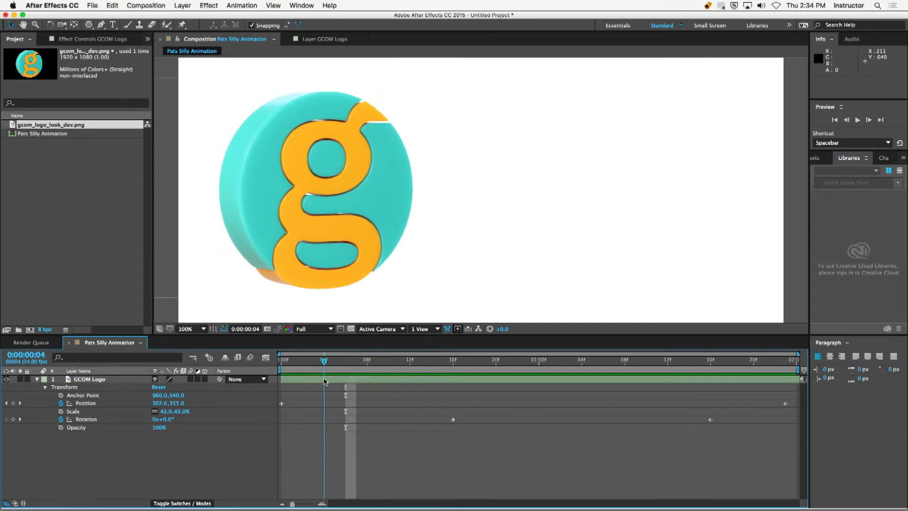
click(60, 411)
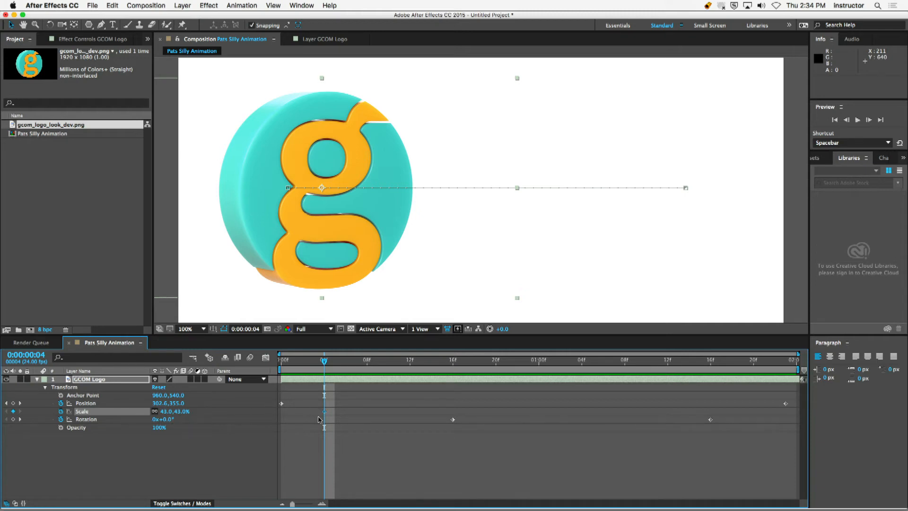
drag(326, 362, 786, 363)
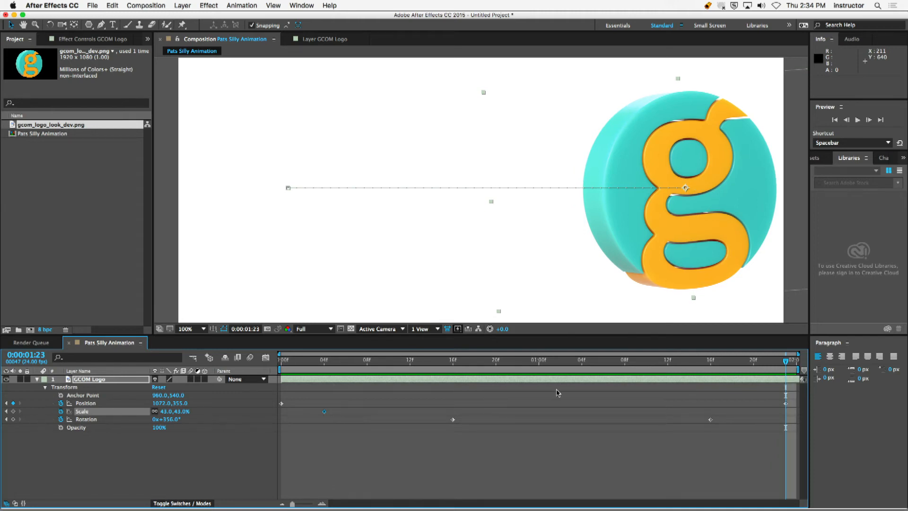
drag(183, 412, 258, 419)
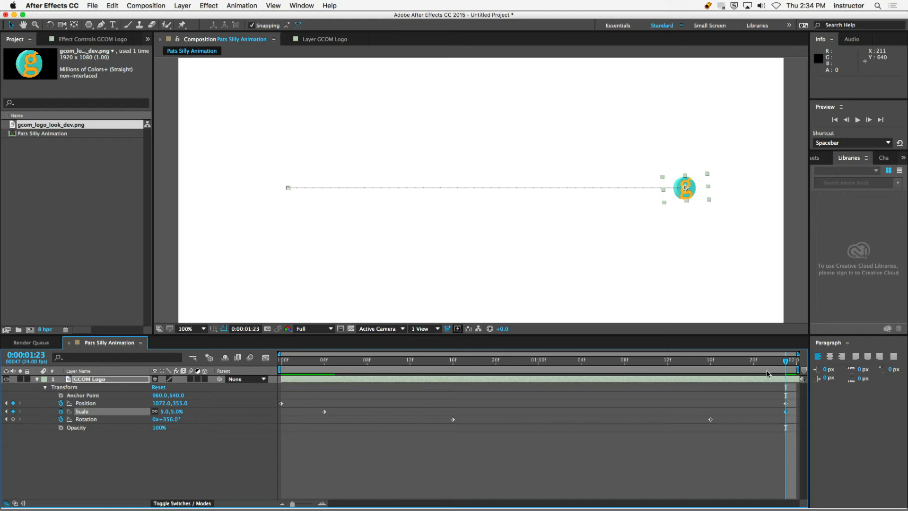
- Preview the animation with the logo shrinking, starting from the first frame
drag(782, 363, 281, 362)
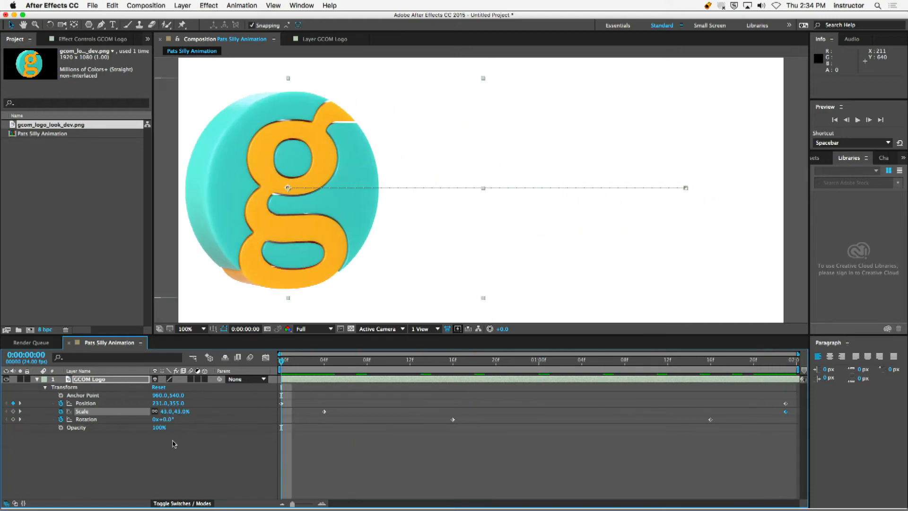
key(space)
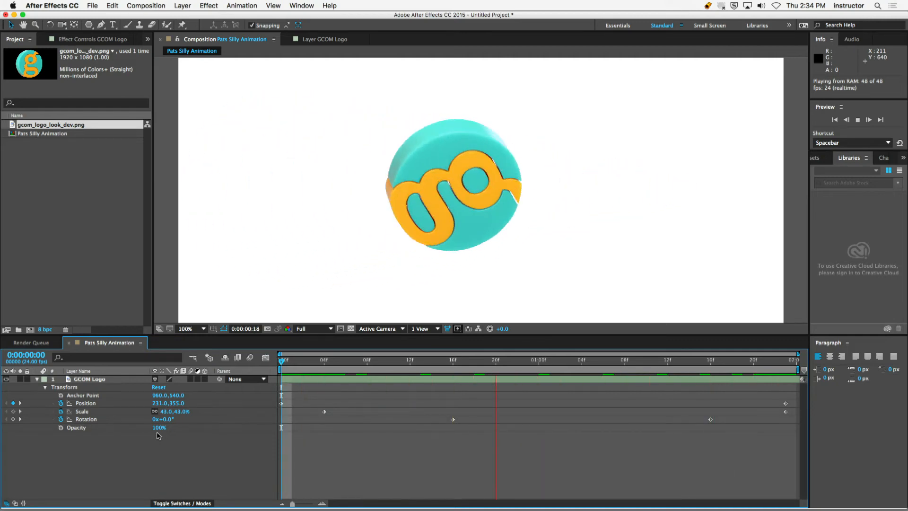
key(space)
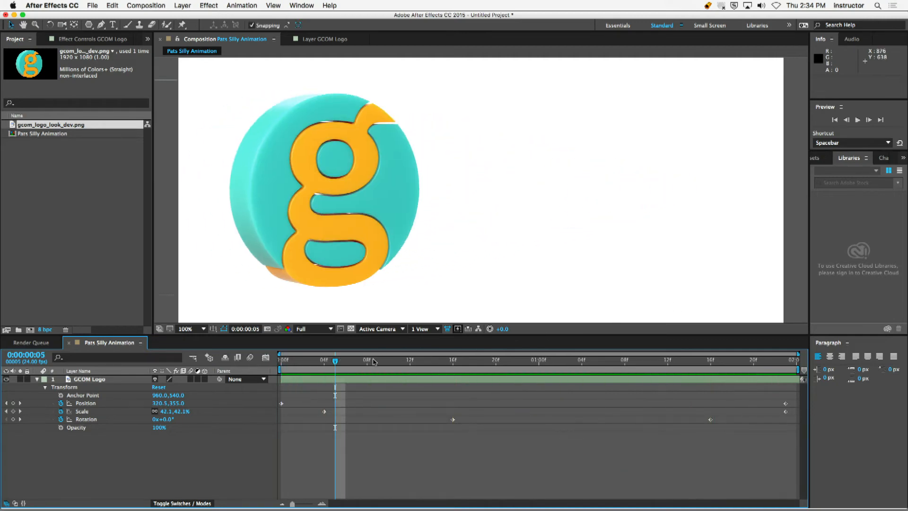
- Move the logo's first rotation keyframe to 0:00:00:00
drag(335, 360, 326, 393)
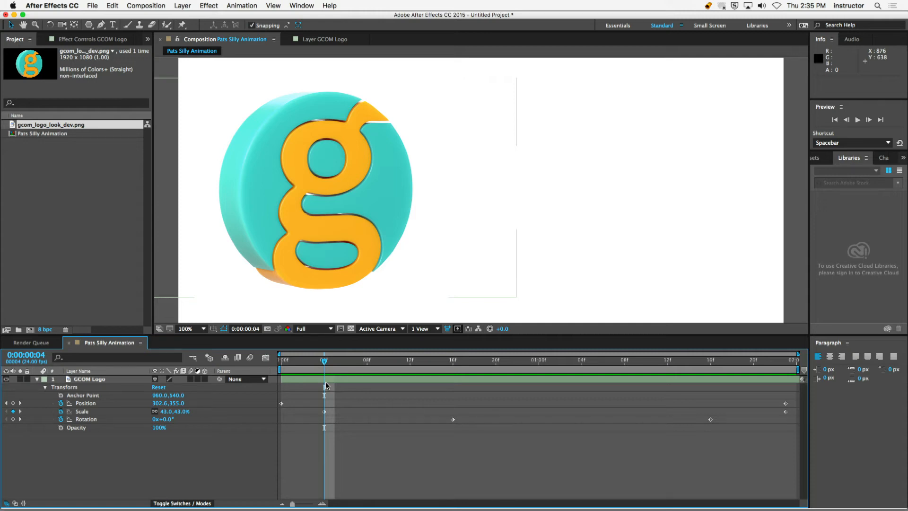
drag(333, 367, 281, 365)
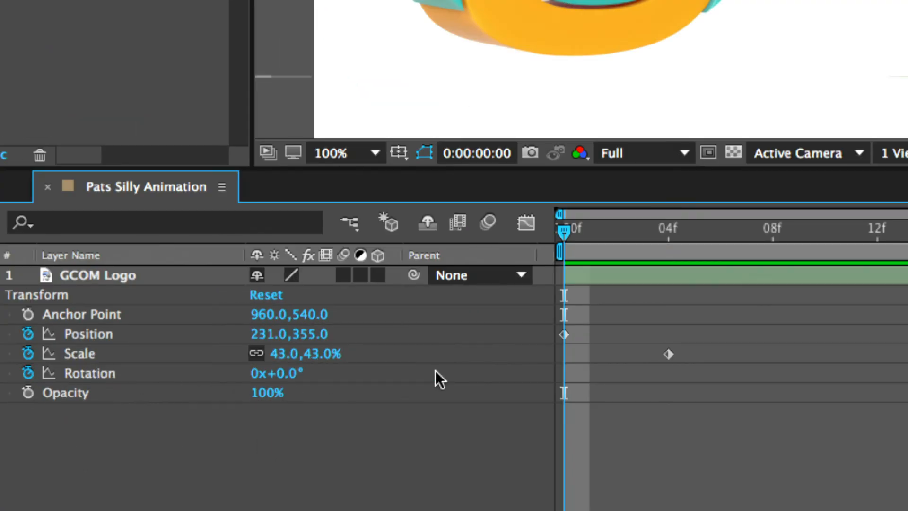
click(841, 375)
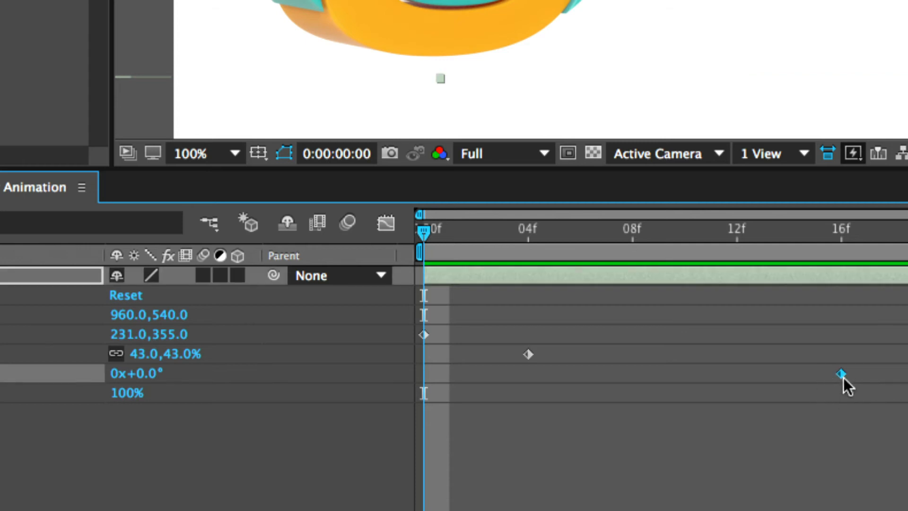
drag(843, 377, 430, 385)
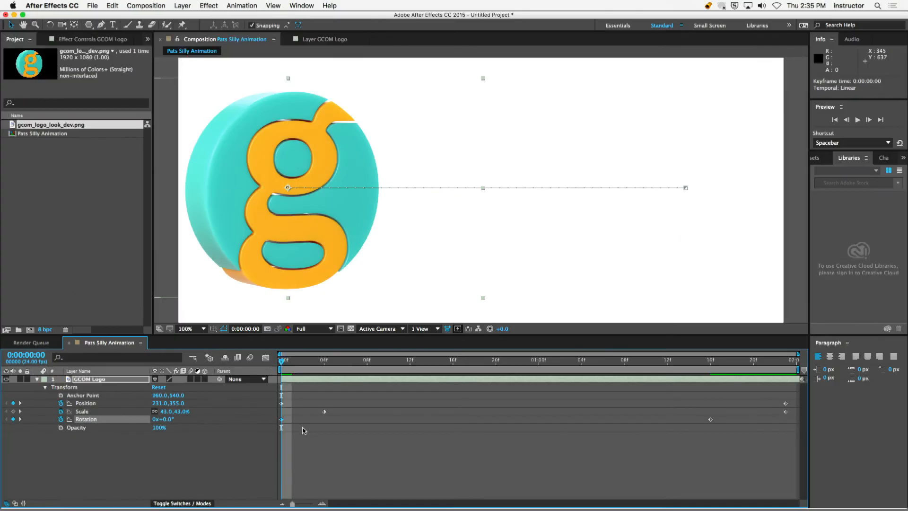
- Deselect the keyframe and preview the animation with the retimed rotation
click(321, 454)
key(space)
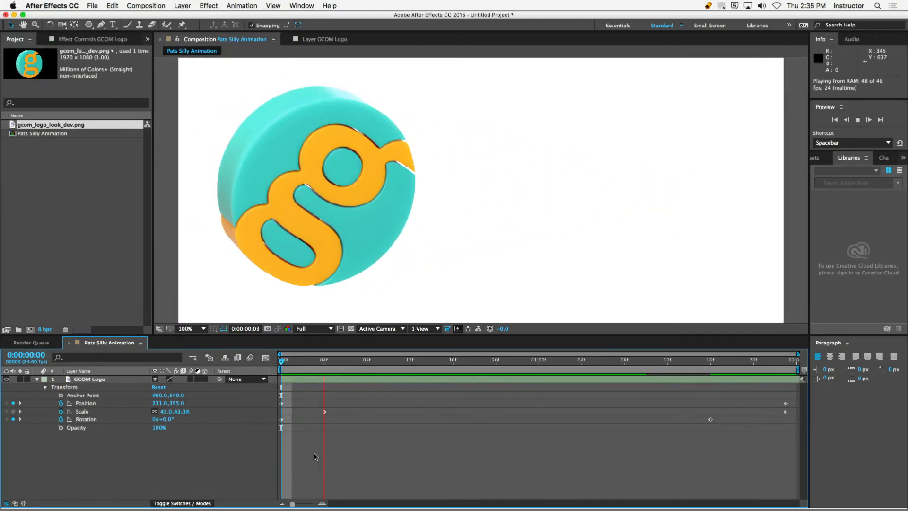
key(space)
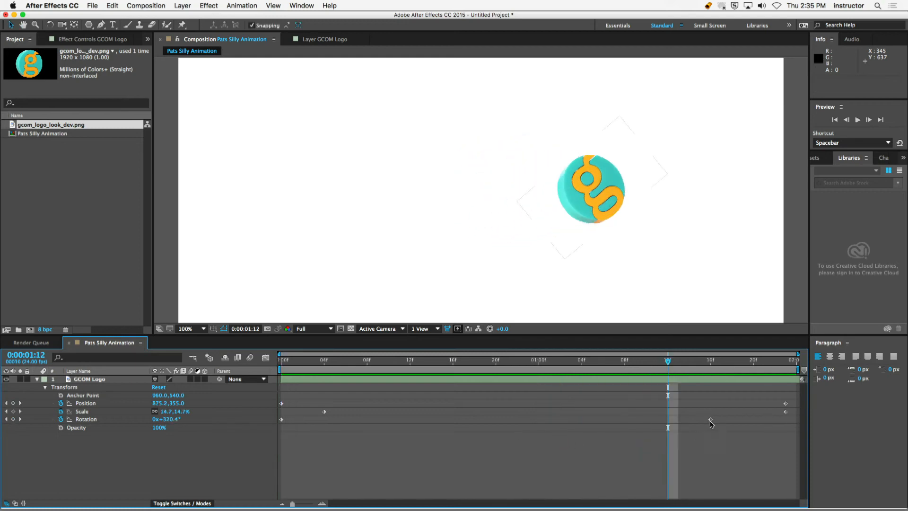
- Move the logo's last rotation keyframe to 0:00:01:23 and preview the animation from the first frame
drag(711, 419, 785, 419)
drag(681, 373, 281, 373)
key(space)
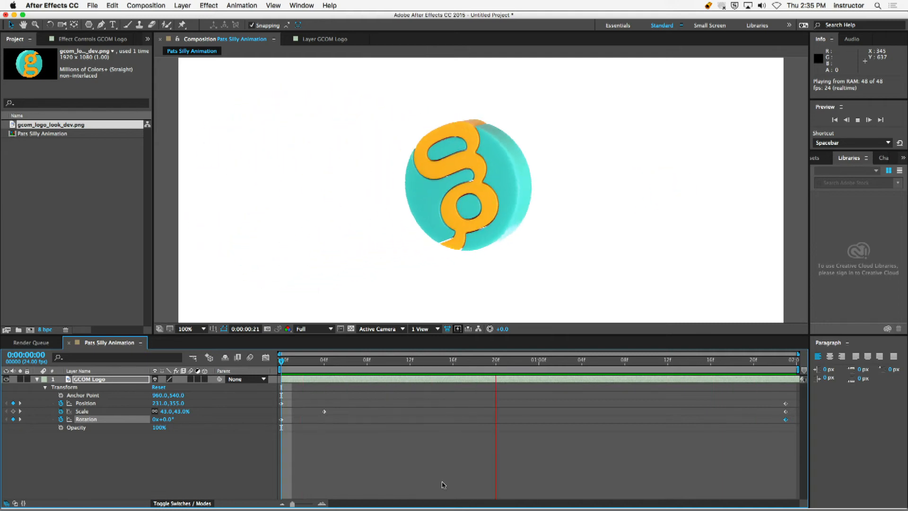
key(space)
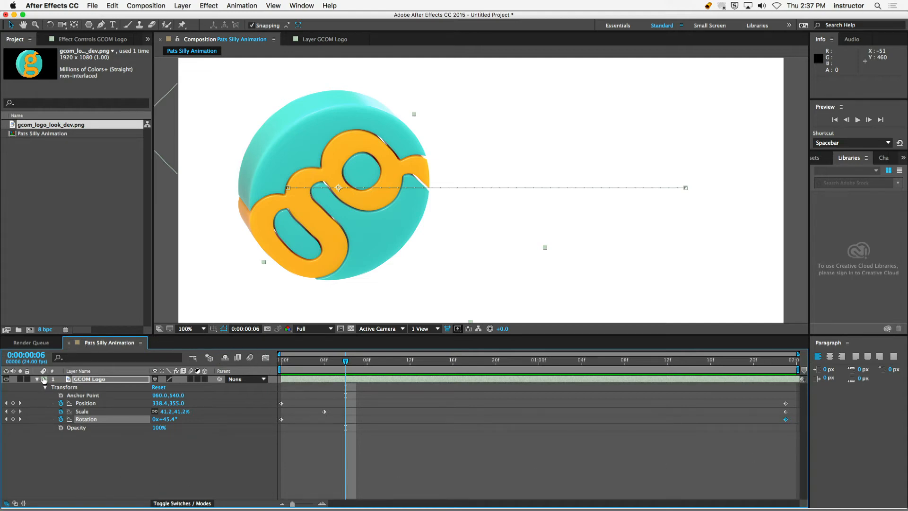
- Add the Pats Silly Animation composition to the render queue and set its QuickTime output module's video codec to H.264
click(140, 7)
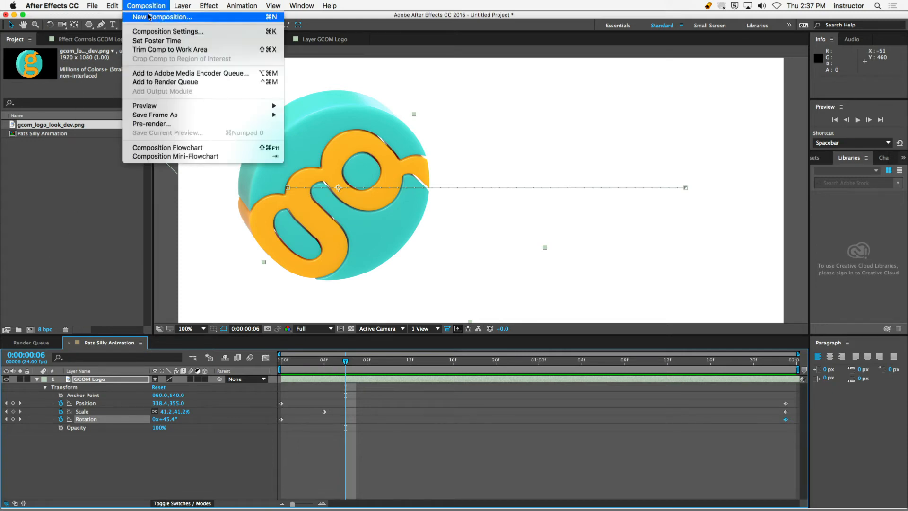
click(207, 84)
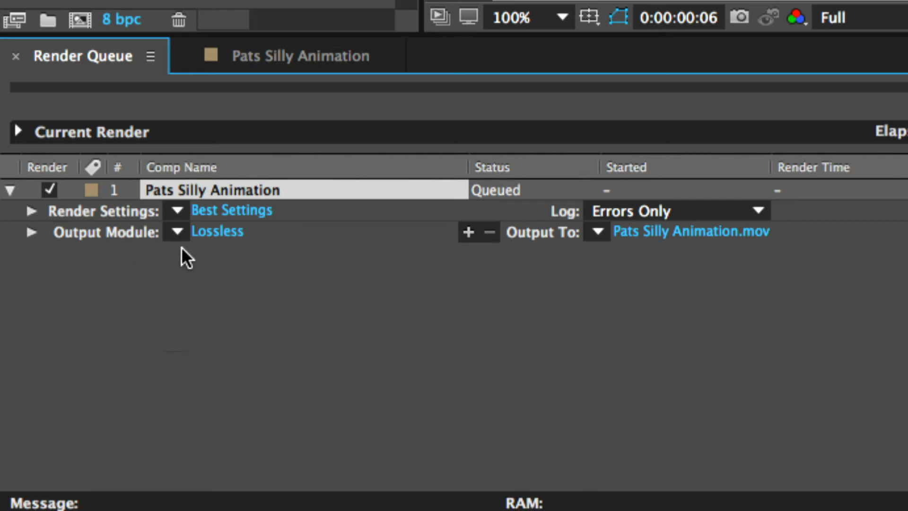
click(226, 231)
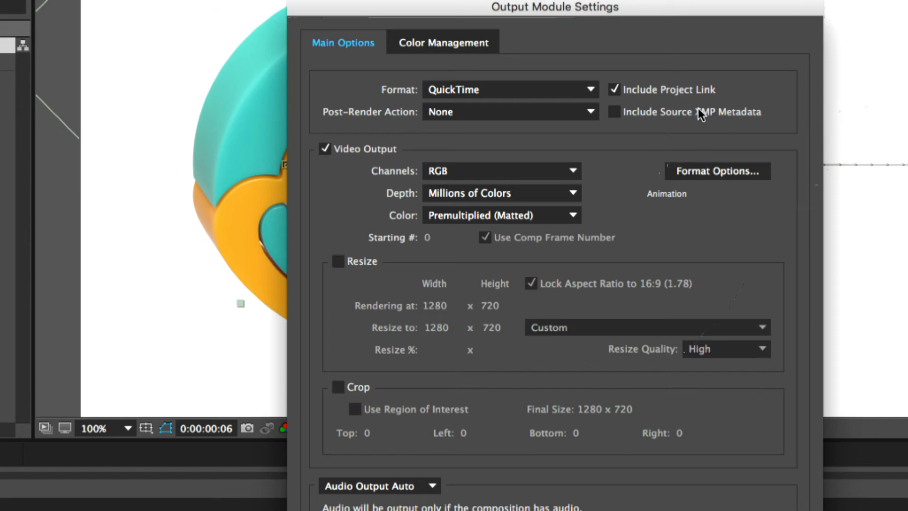
click(715, 171)
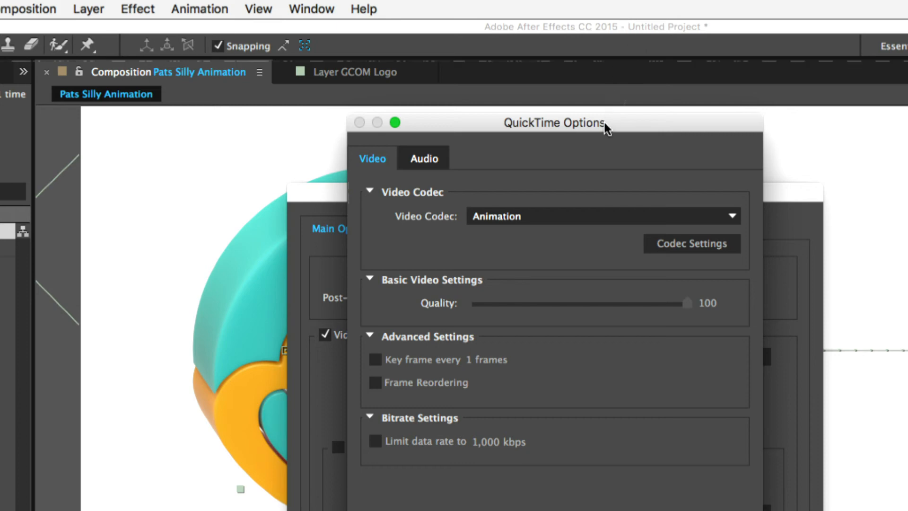
drag(606, 125, 609, 102)
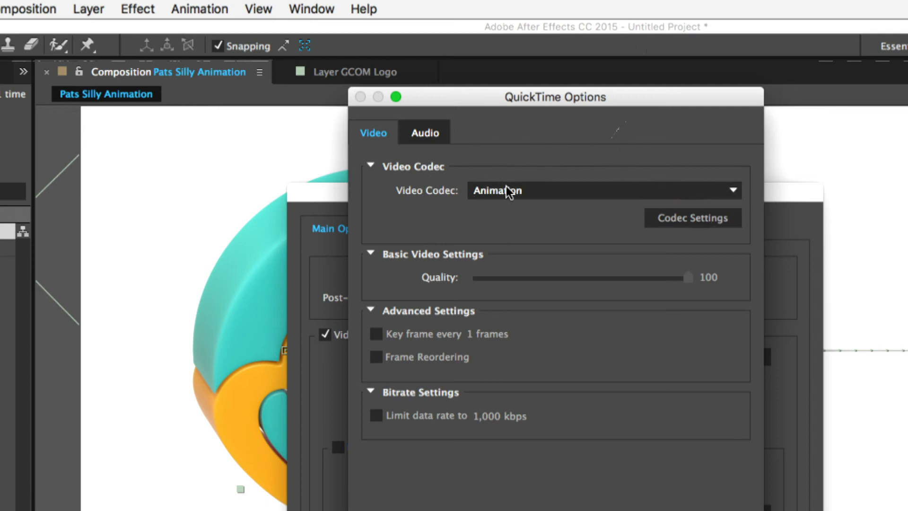
click(538, 192)
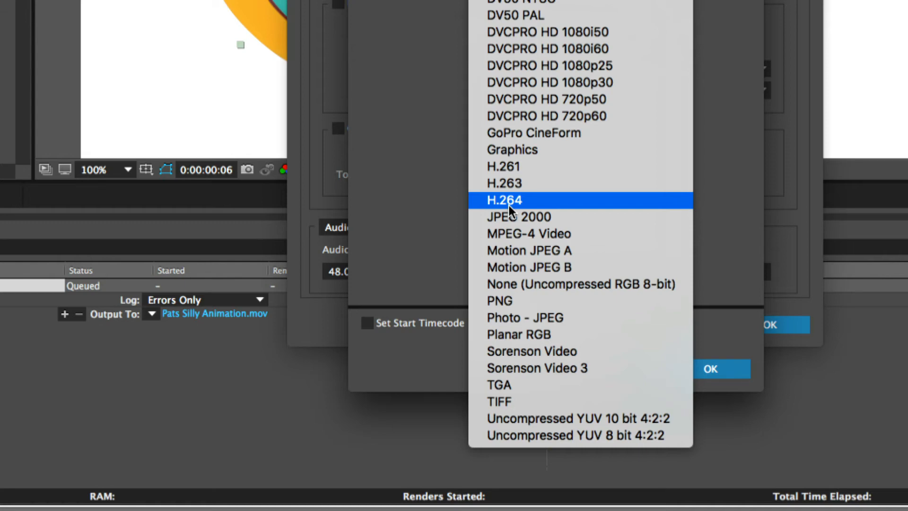
click(510, 200)
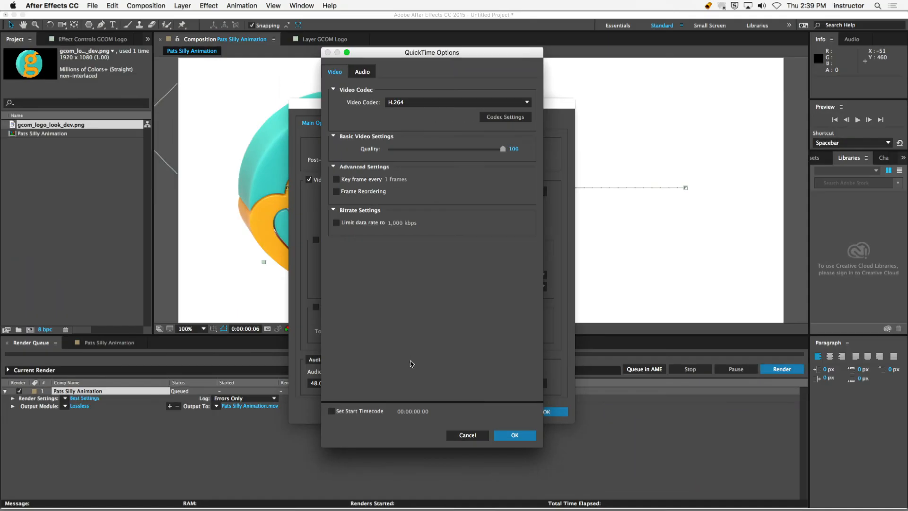
click(504, 436)
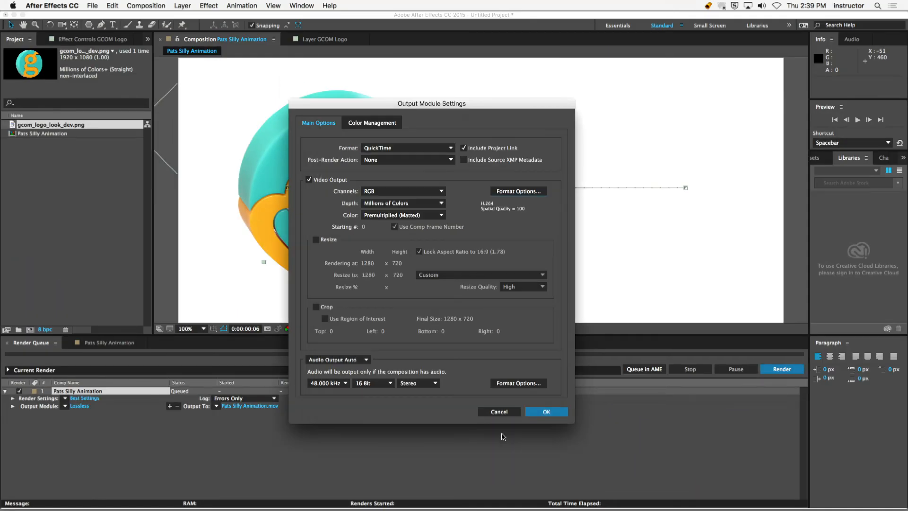
click(545, 414)
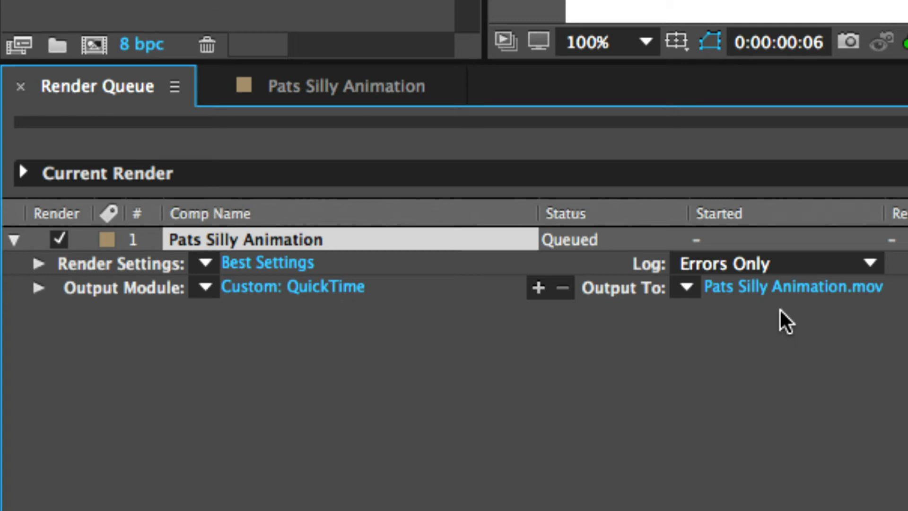
- Set the render's output file to Pats Silly Animation in QuickTime format on the Desktop
click(813, 289)
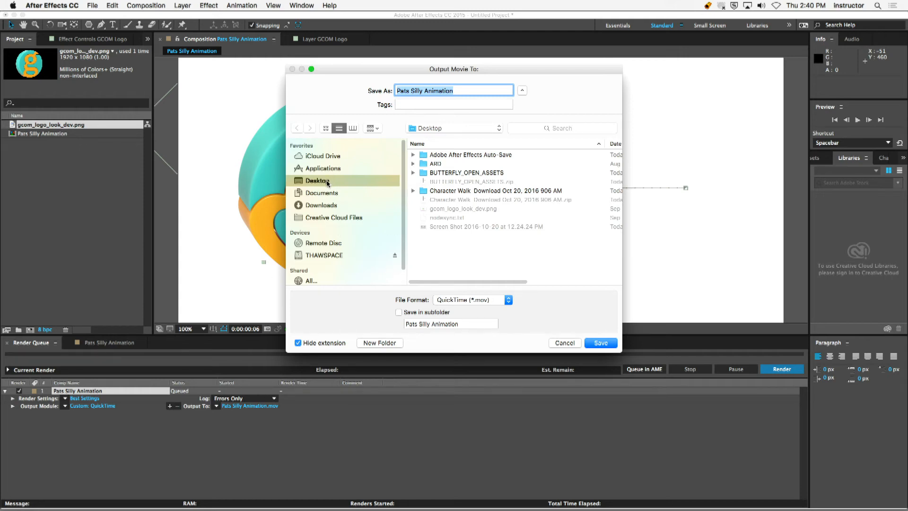
triple_click(469, 89)
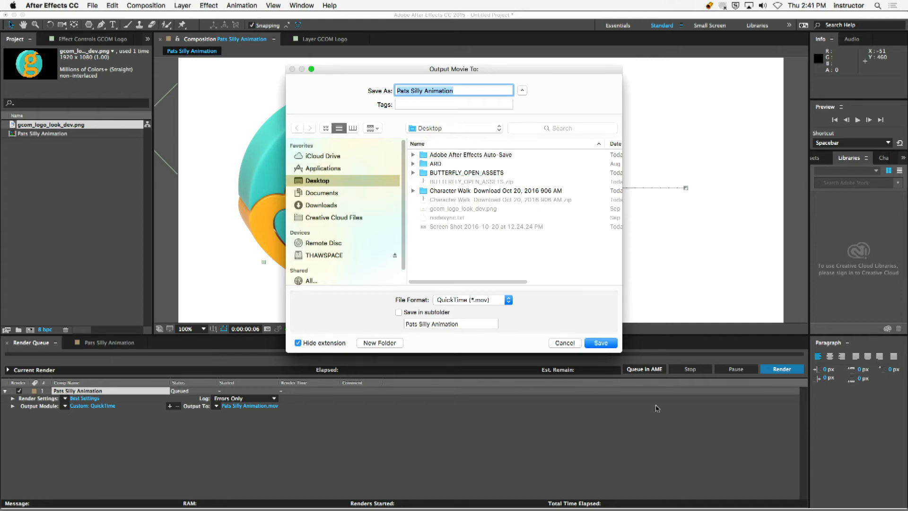
click(603, 342)
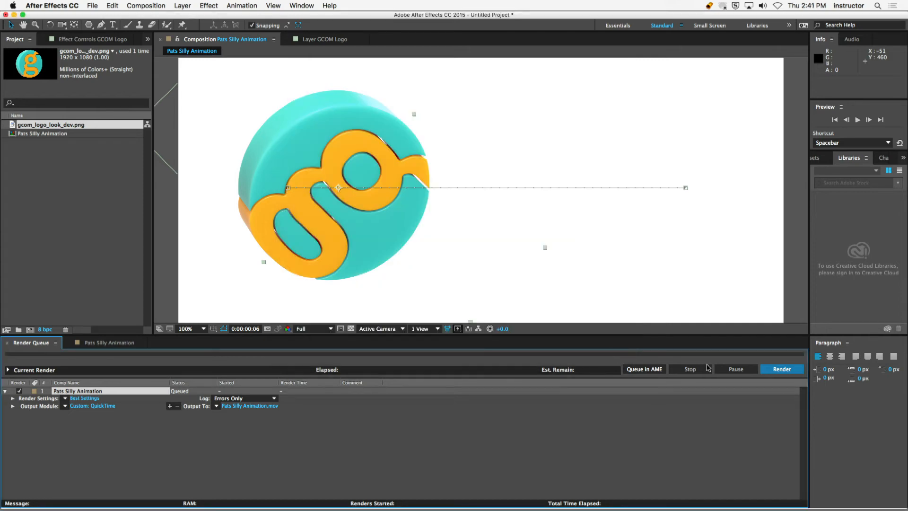
drag(749, 276, 777, 346)
drag(715, 431, 774, 386)
drag(855, 432, 808, 391)
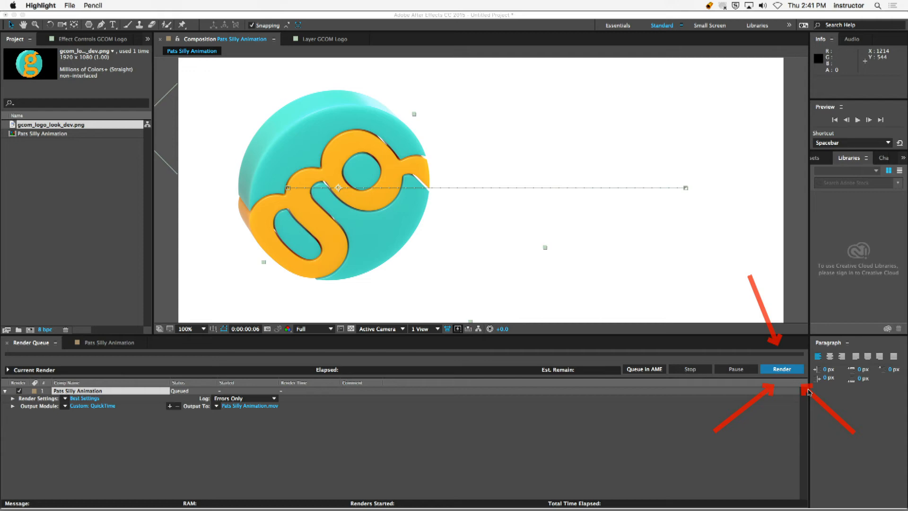
key(Escape)
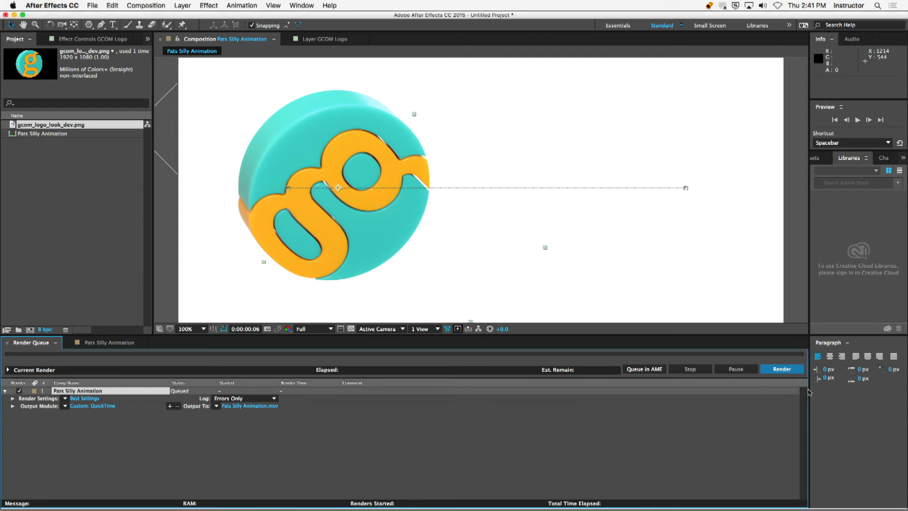
- Render the queued composition and hide After Effects to reach the desktop
click(773, 369)
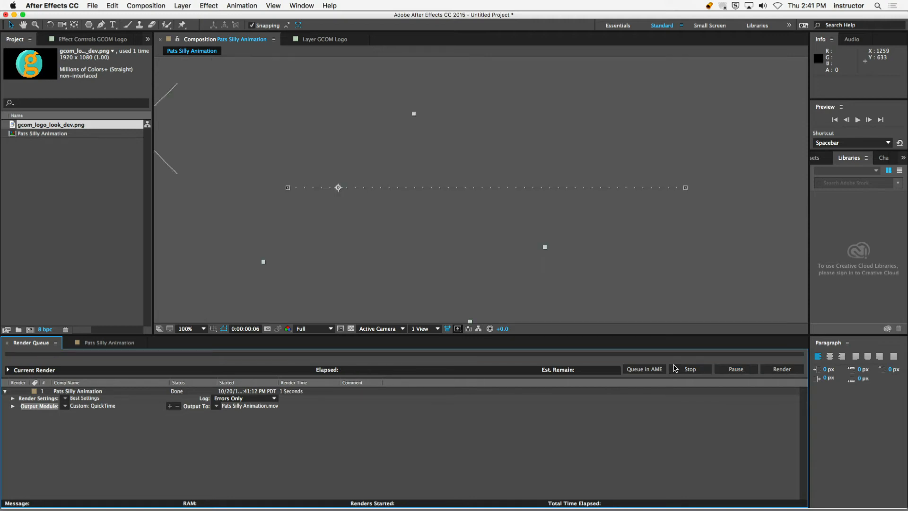
key(super+h)
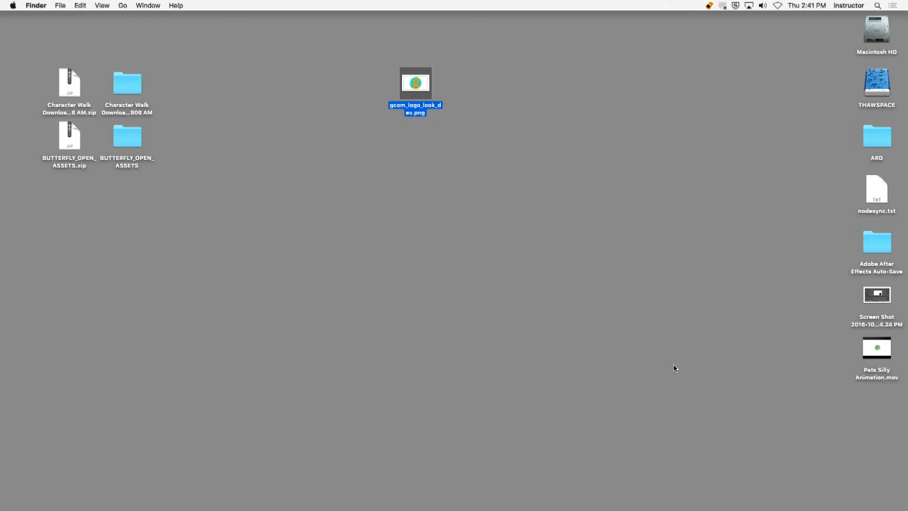
- Move Pats Silly Animation.mov to the middle of the desktop and deselect it
click(764, 331)
drag(888, 354, 501, 236)
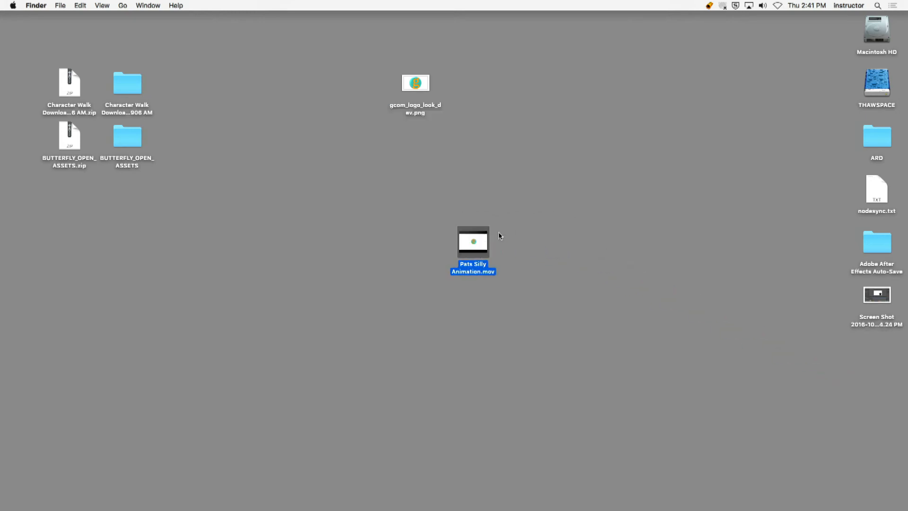
click(551, 236)
click(486, 251)
click(509, 257)
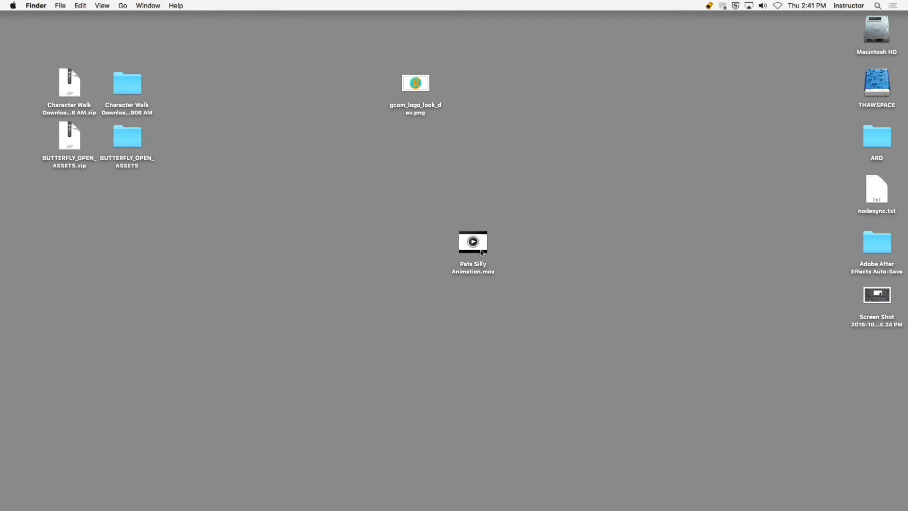
- Open Pats Silly Animation.mov in QuickTime Player, play it through and close the movie
double_click(482, 254)
drag(368, 305, 188, 373)
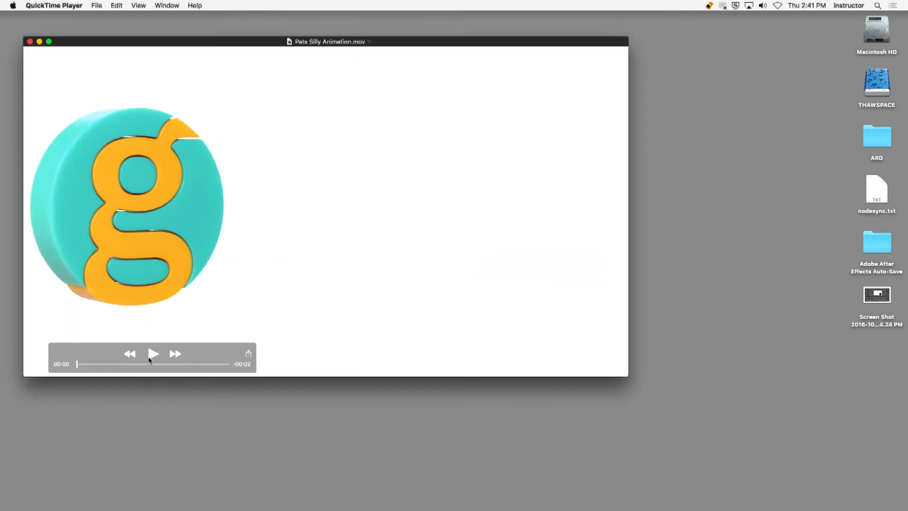
click(149, 358)
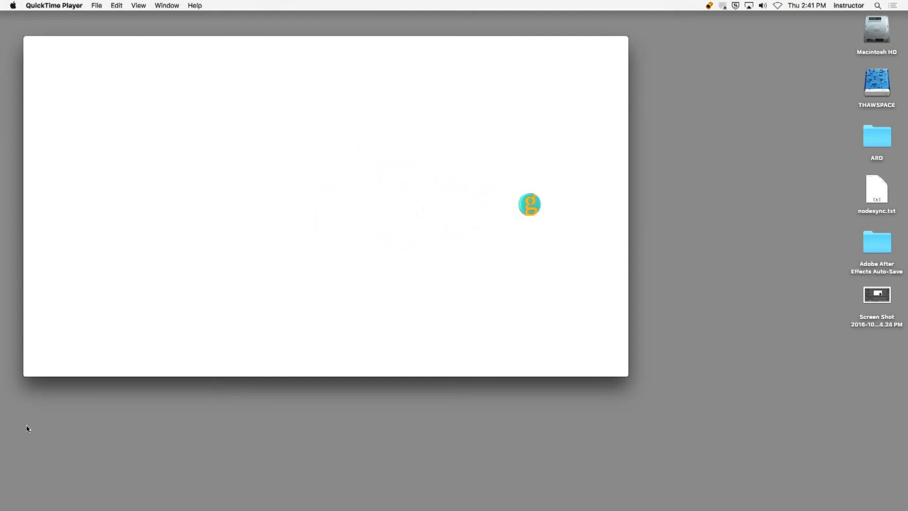
drag(253, 124, 316, 140)
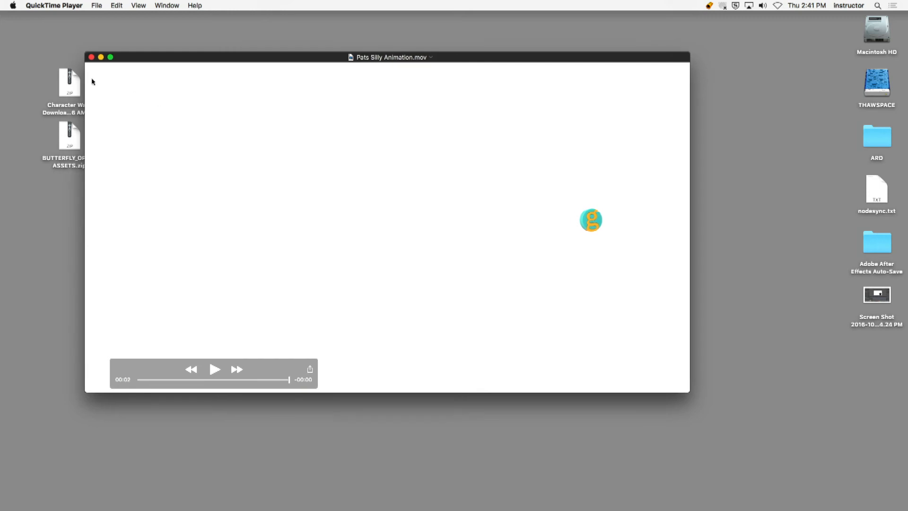
click(91, 57)
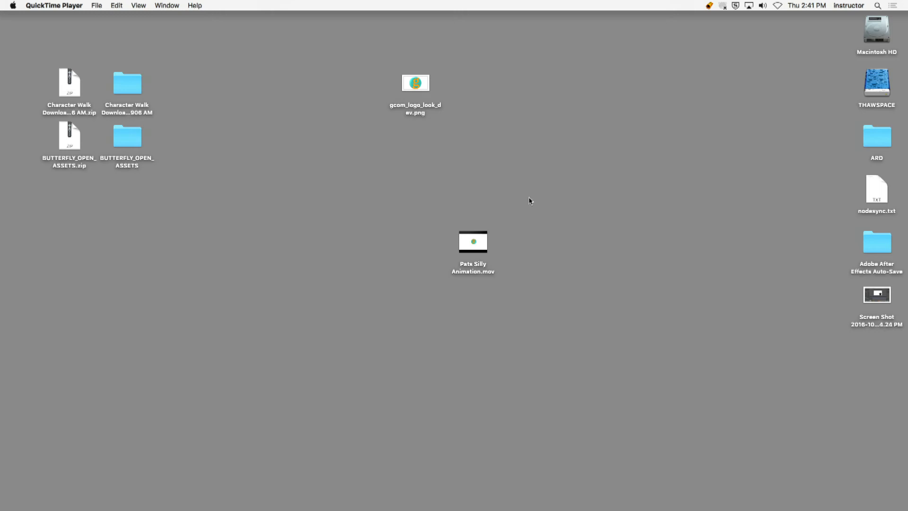
click(512, 239)
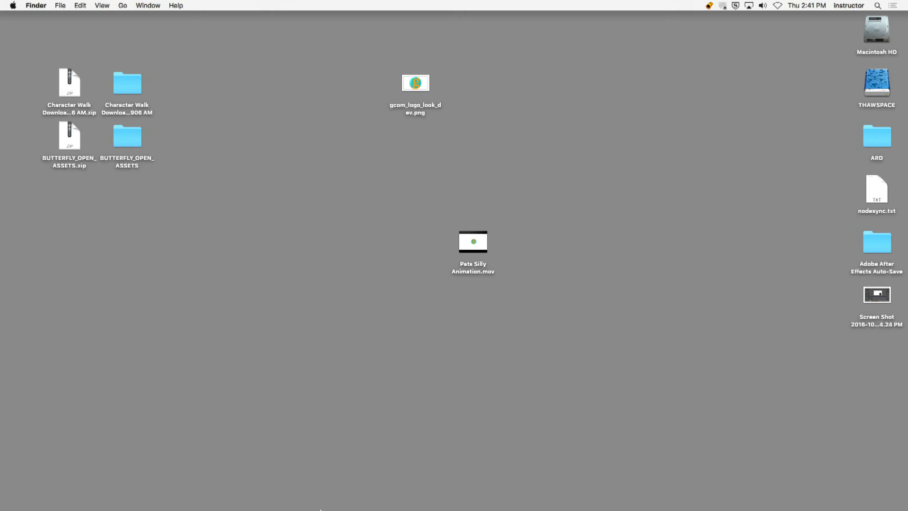
- Switch back to After Effects and save the project as pats_anm on the Desktop
mouse_move(317, 507)
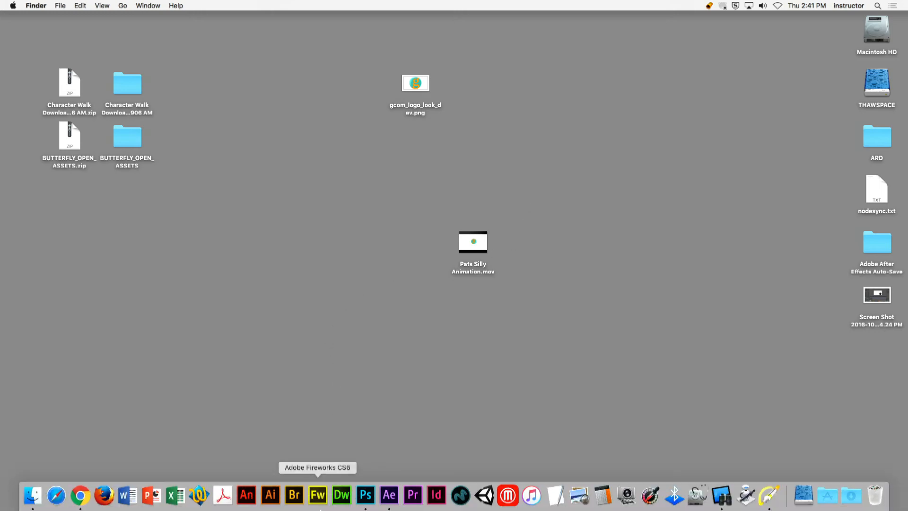
click(389, 496)
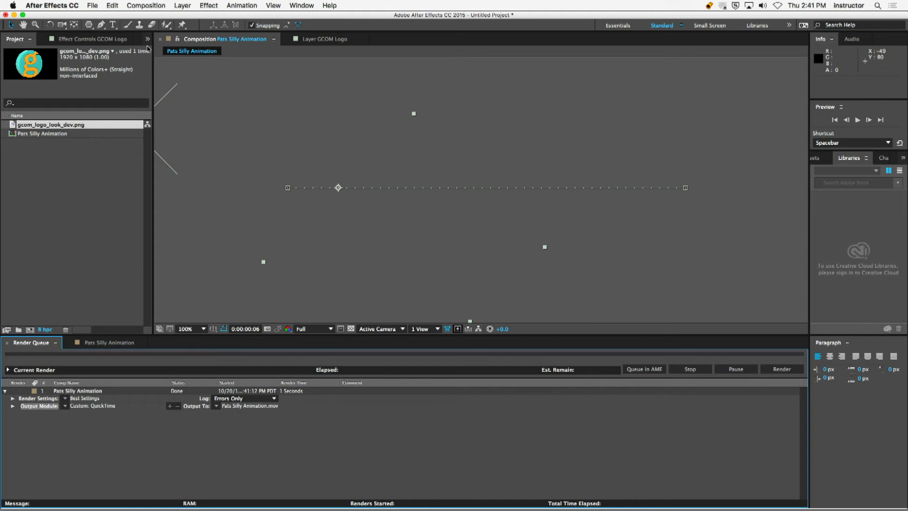
click(93, 5)
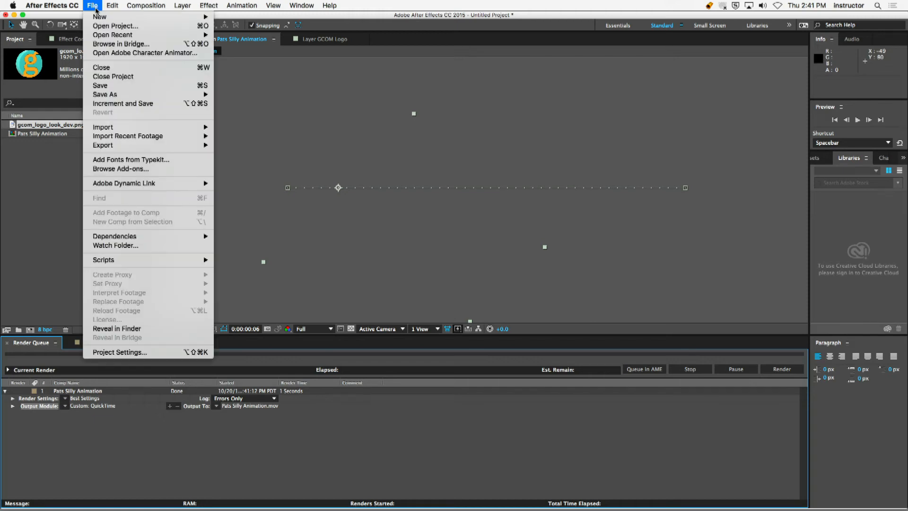
click(106, 87)
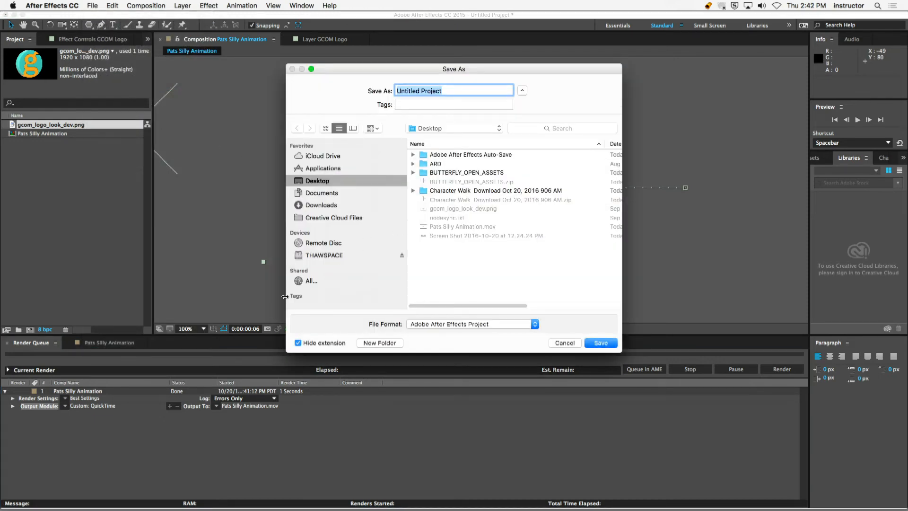
text(pats_ca\\)
key(BackSpace)
key(BackSpace)
key(BackSpace)
key(BackSpace)
text(anm)
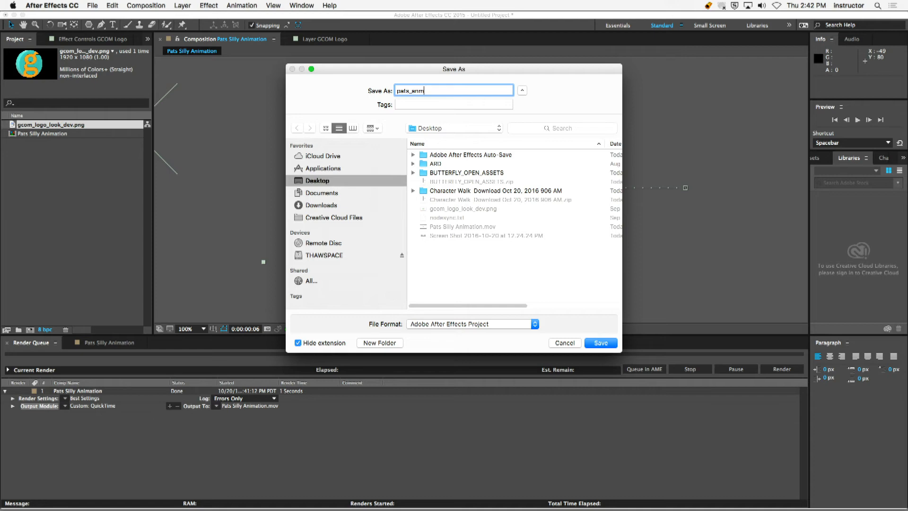
click(596, 342)
- Hide After Effects and group pats_anm.aep and gcom_logo_look_dev.png near the rendered movie on the desktop
click(53, 5)
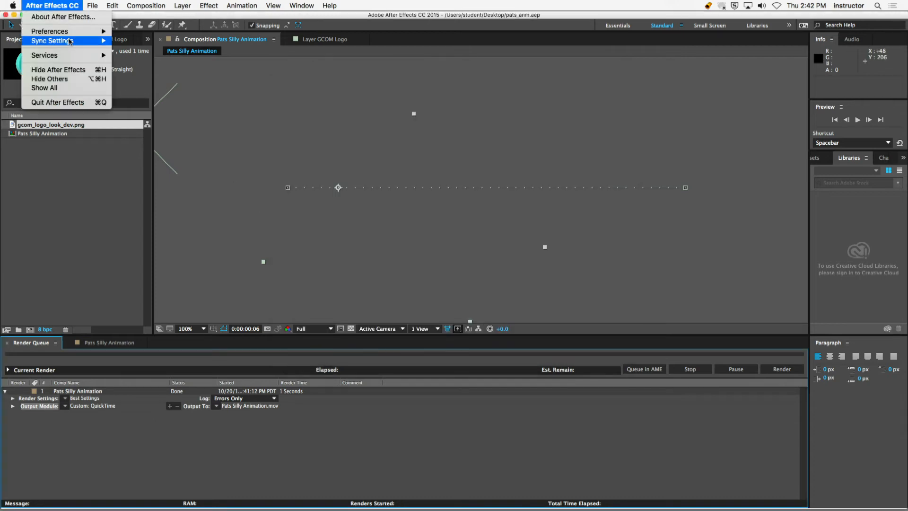
click(65, 74)
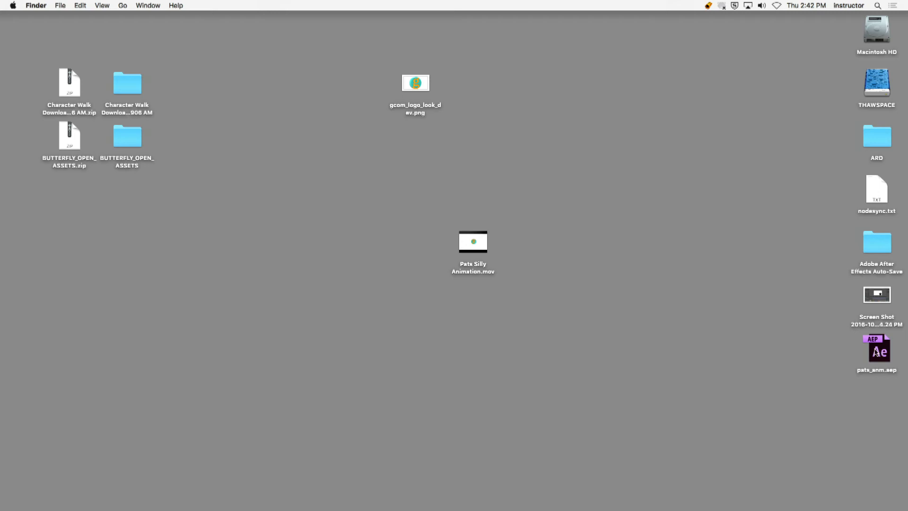
drag(874, 351, 525, 245)
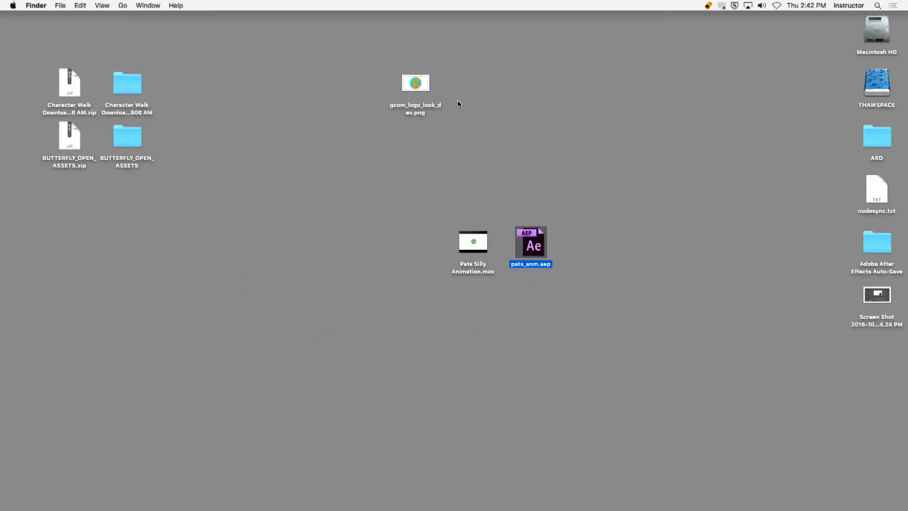
drag(416, 84, 531, 293)
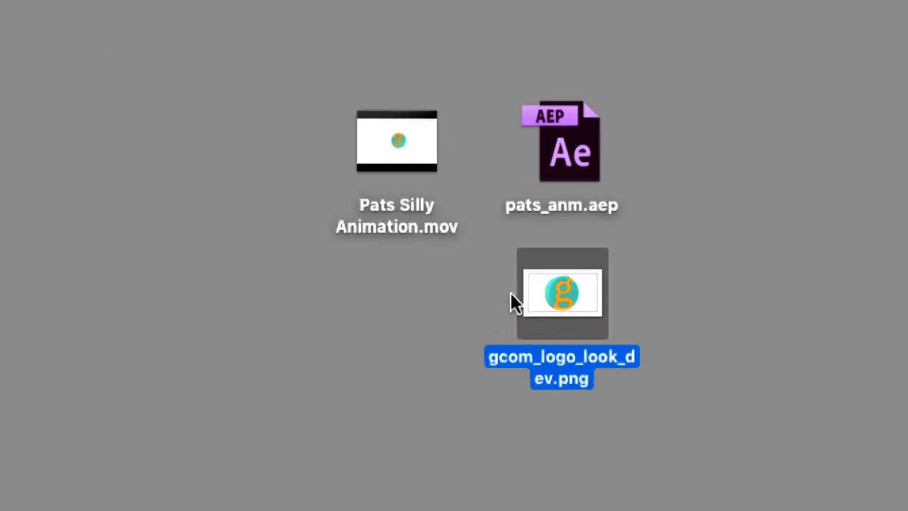
click(657, 282)
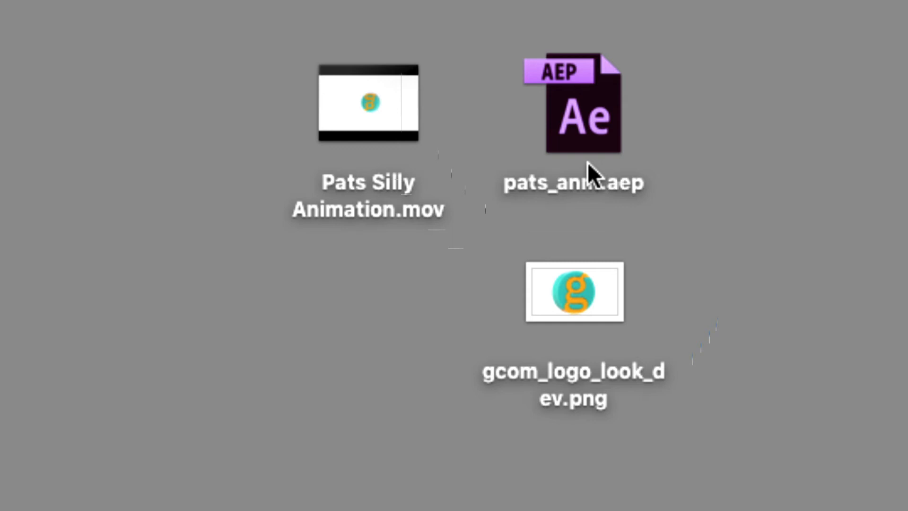
drag(763, 82, 548, 155)
drag(801, 228, 439, 359)
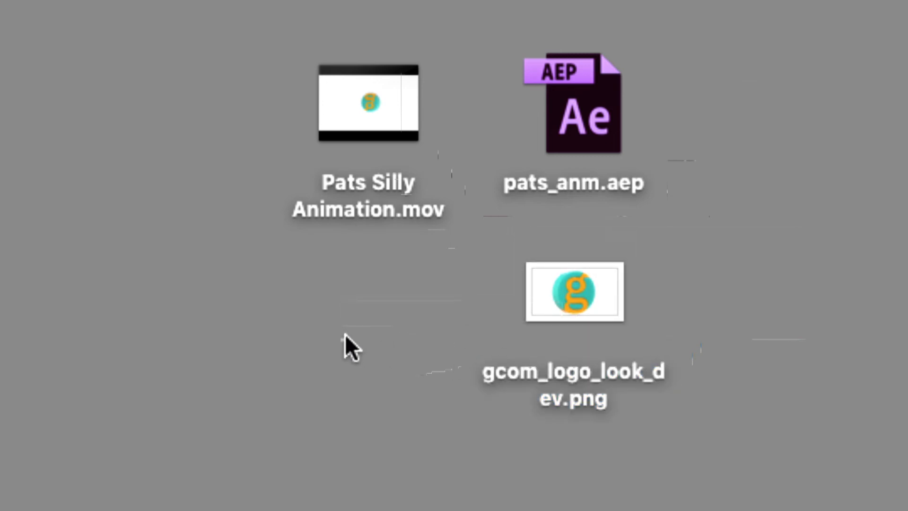
drag(385, 336, 529, 314)
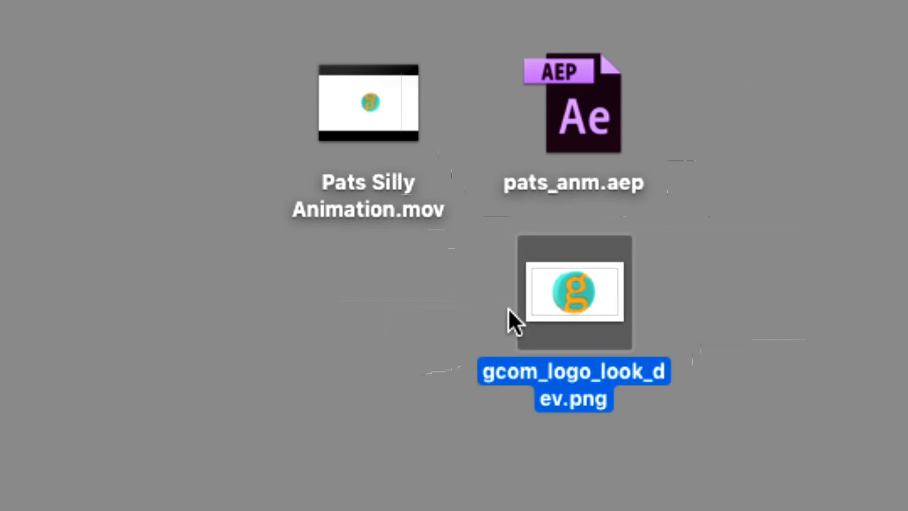
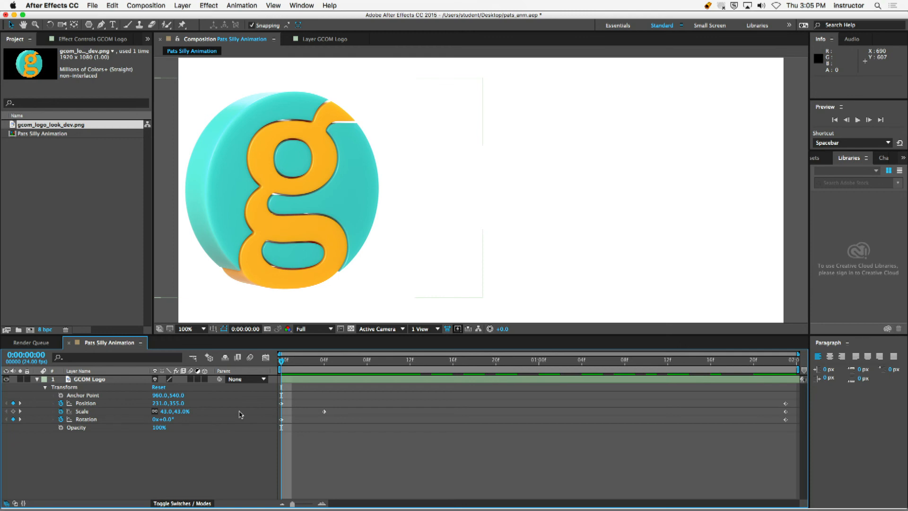
- Preview the current logo animation in the timeline and return the playhead to the first frame
key(space)
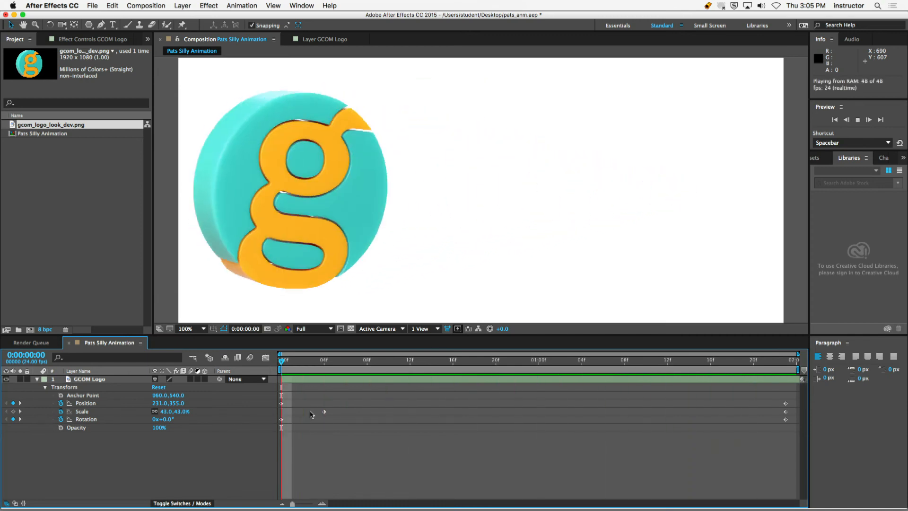
key(space)
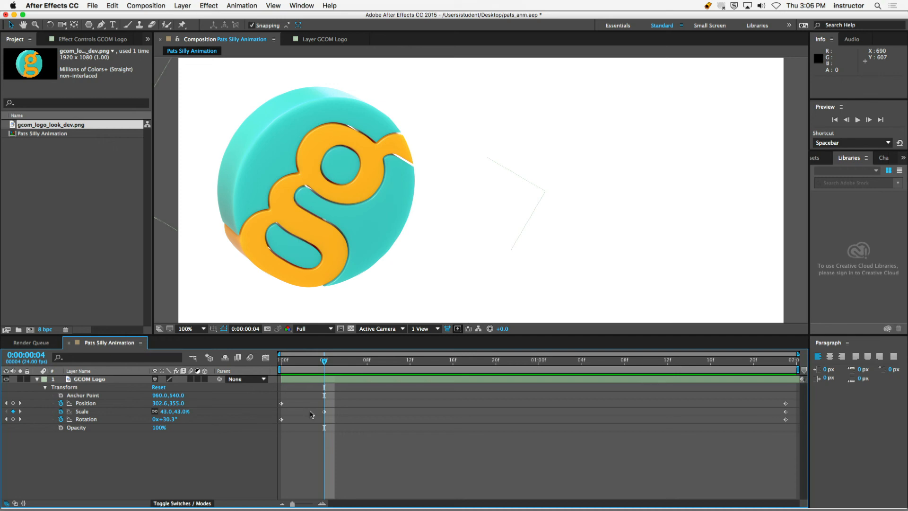
key(Home)
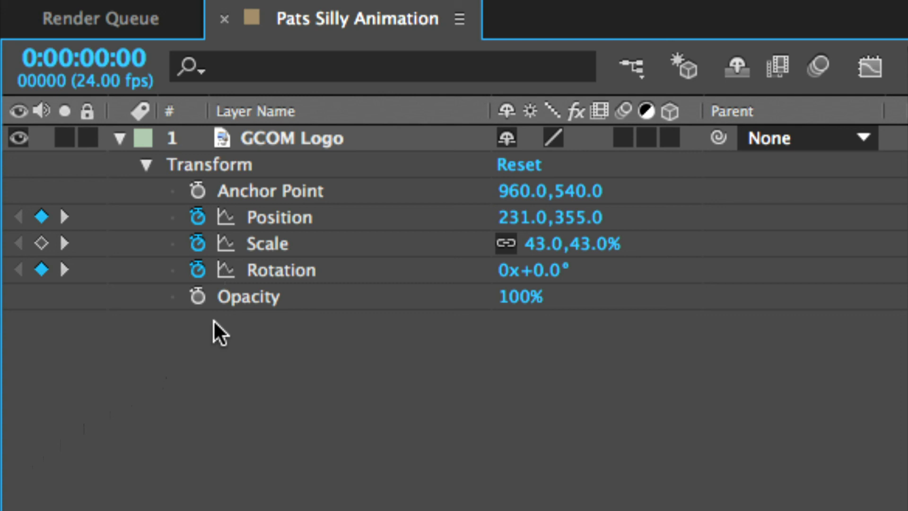
- Remove all Rotation and Scale keyframes from the GCOM Logo layer, preview the position-only motion and return to the first frame
click(201, 272)
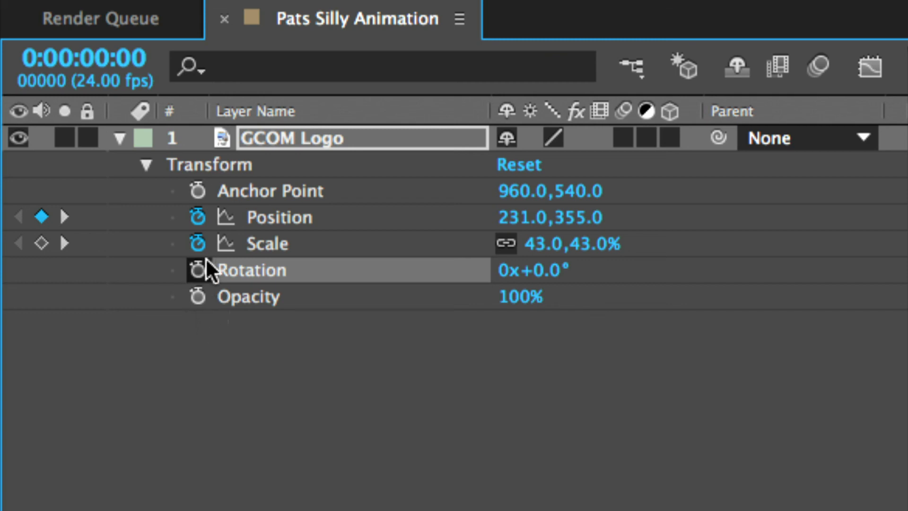
click(199, 244)
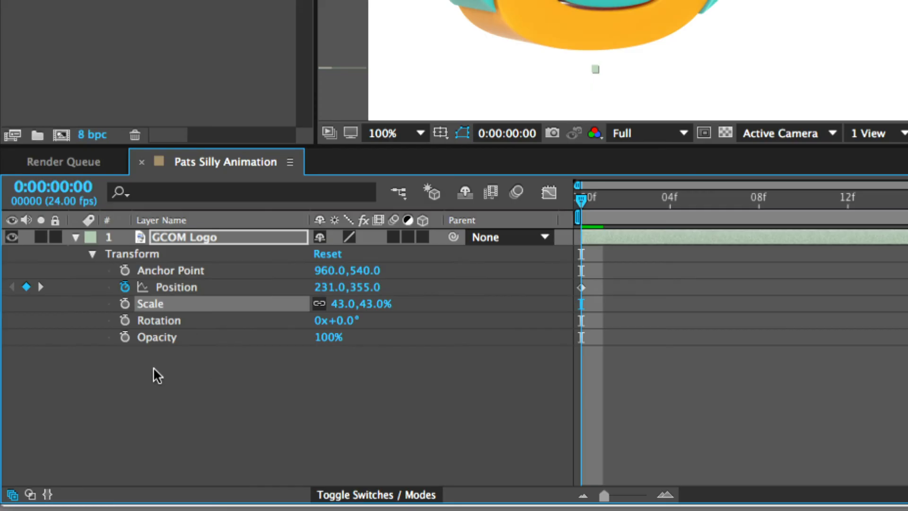
key(space)
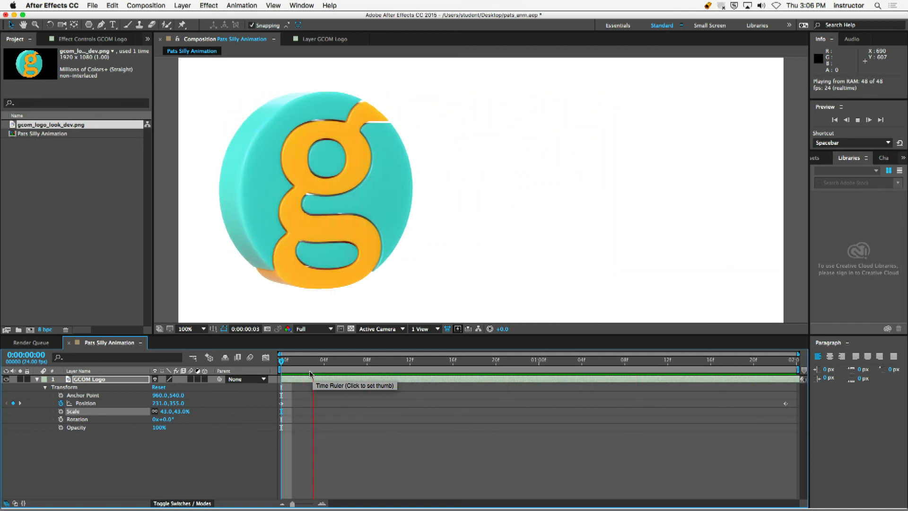
key(space)
drag(380, 362, 283, 360)
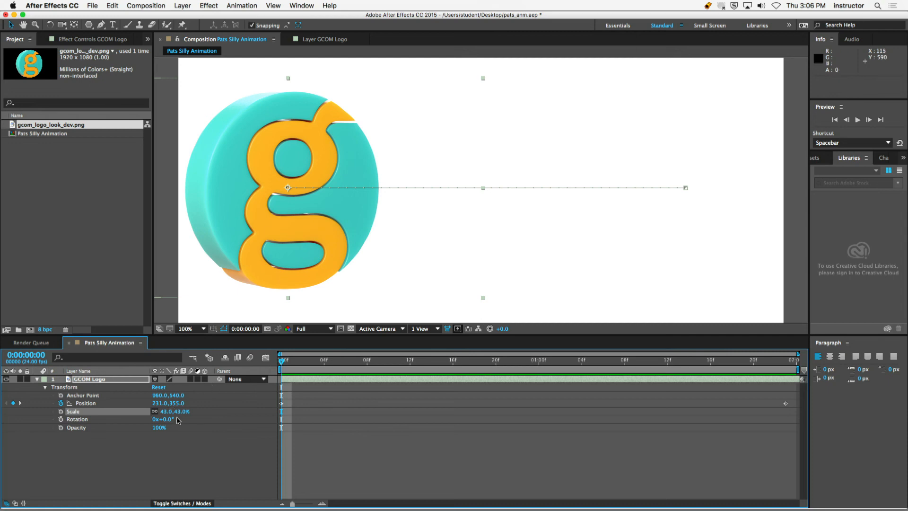
- Scale the GCOM Logo layer down to 24% and reselect the logo so its motion path is displayed
mouse_move(182, 415)
mouse_down()
mouse_move(167, 414)
mouse_move(175, 415)
mouse_up()
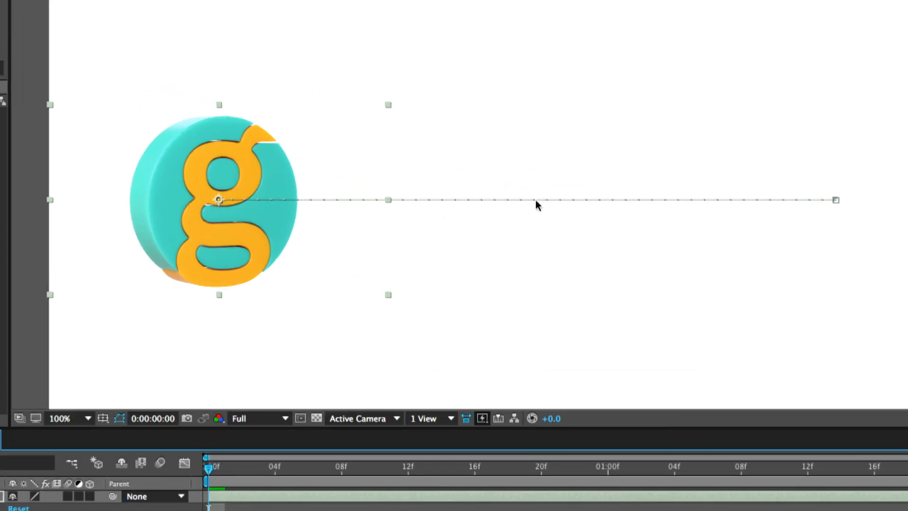
right_click(814, 150)
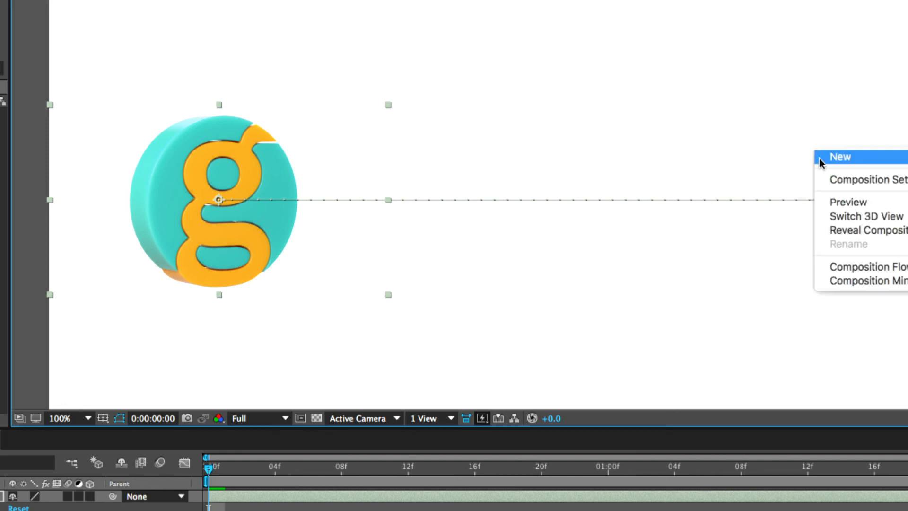
click(731, 237)
drag(784, 138, 866, 235)
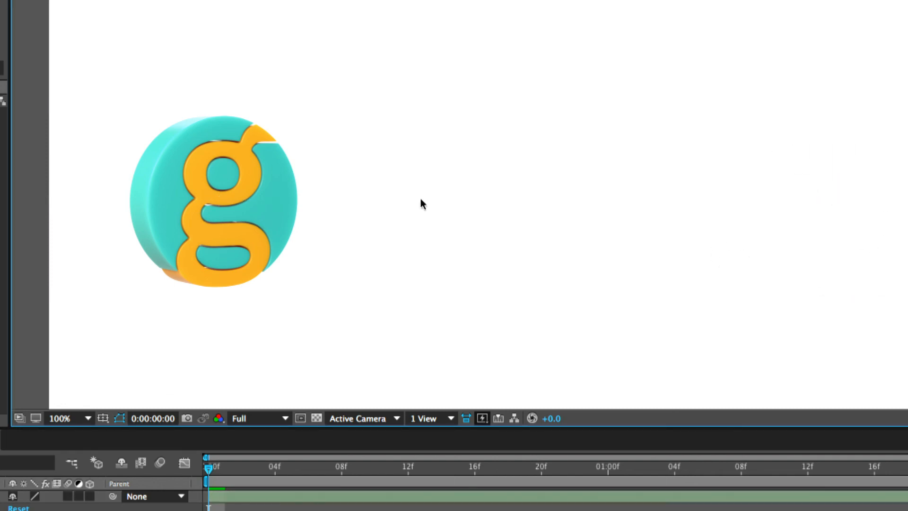
click(324, 203)
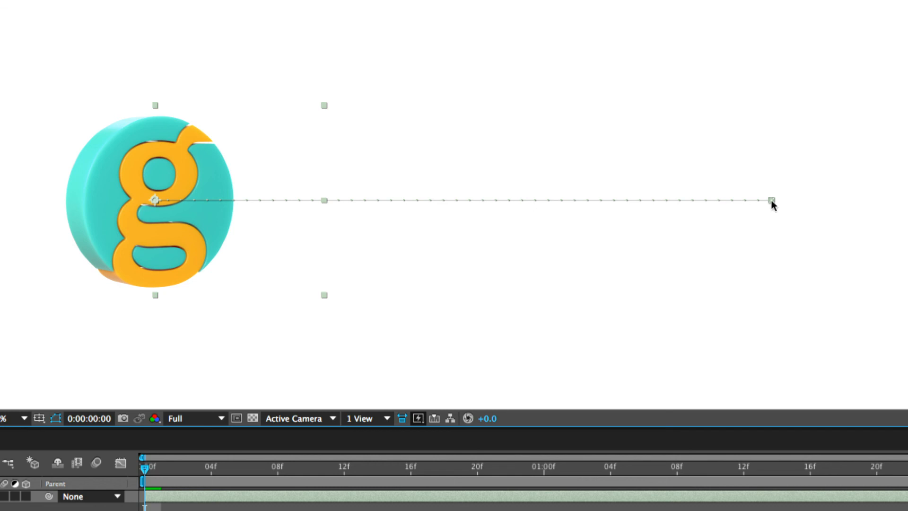
- Slope the motion path by lowering its start point to about 230, 505 and raising its end point, and preview the motion
drag(772, 201, 771, 257)
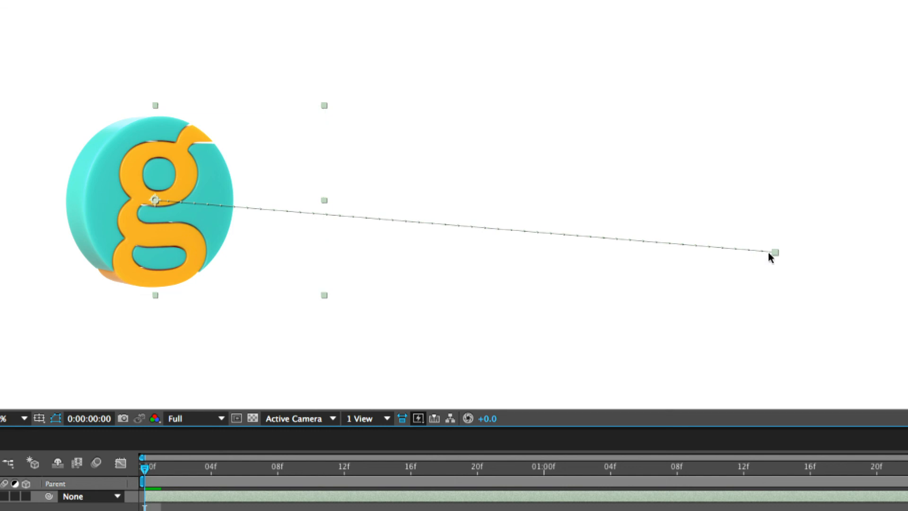
drag(155, 200, 161, 310)
drag(776, 252, 804, 89)
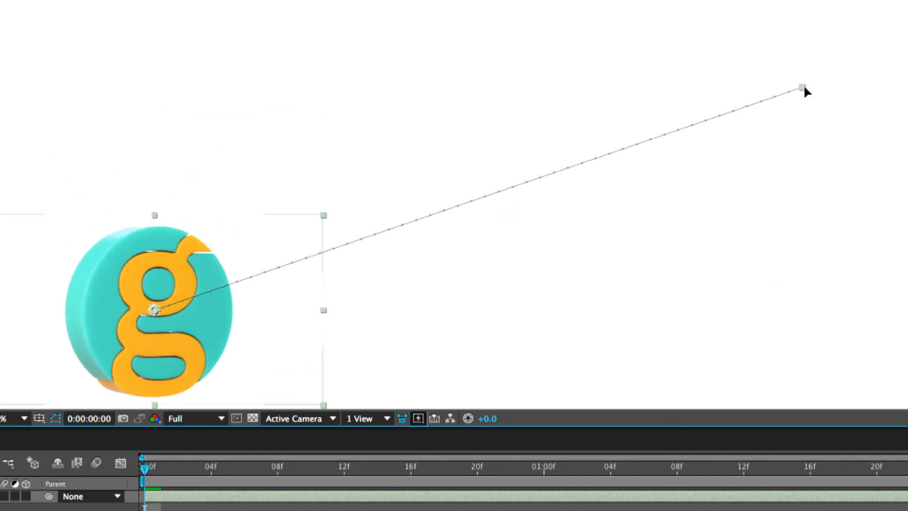
key(space)
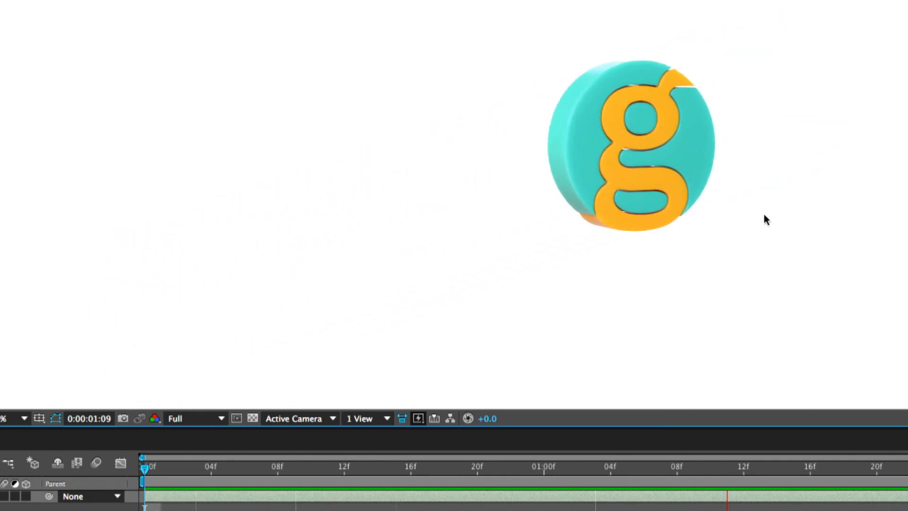
key(space)
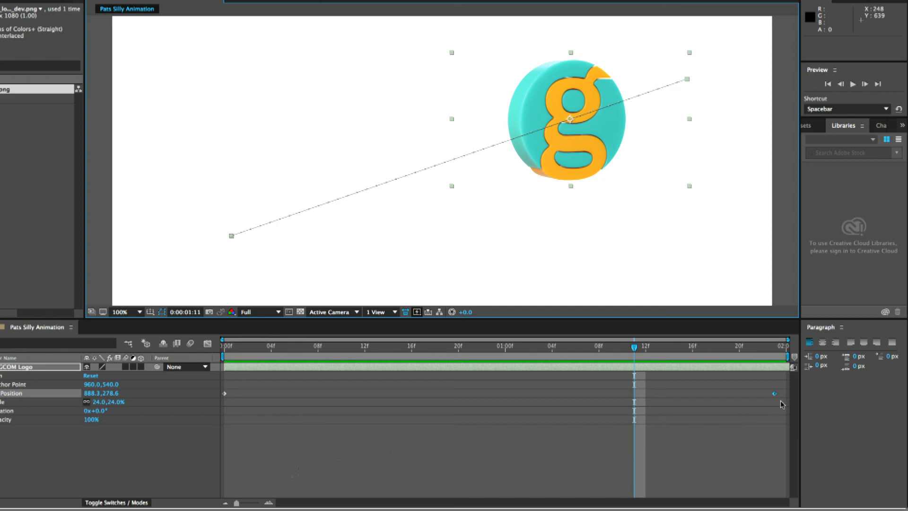
- Set both temporal and spatial interpolation of the two Position keyframes to Continuous Bezier
drag(782, 404, 217, 400)
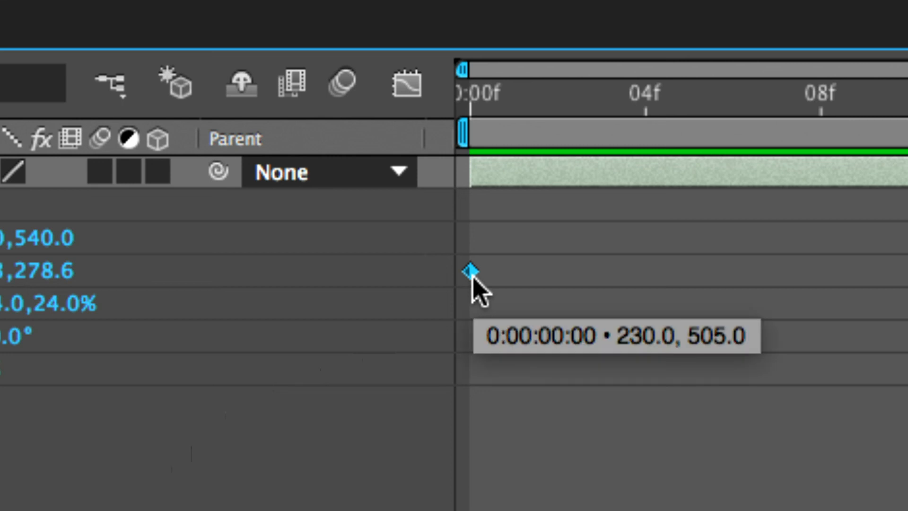
right_click(472, 279)
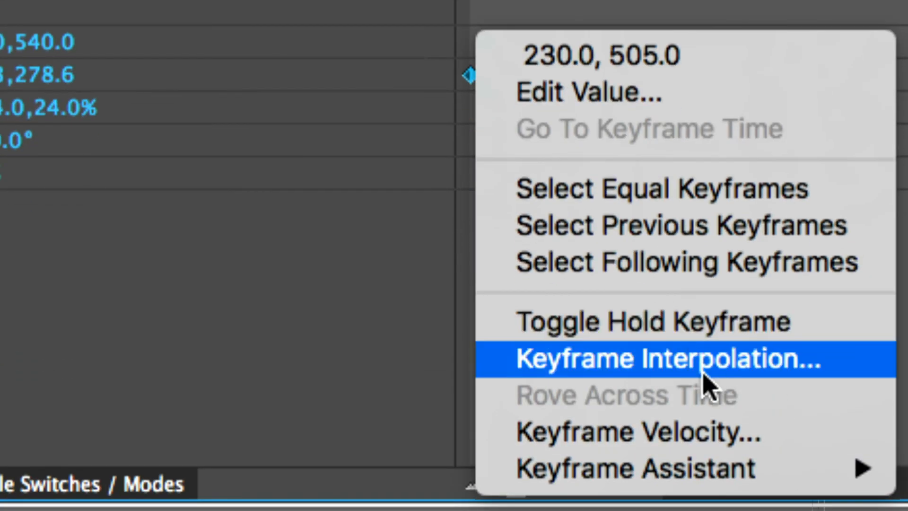
click(749, 366)
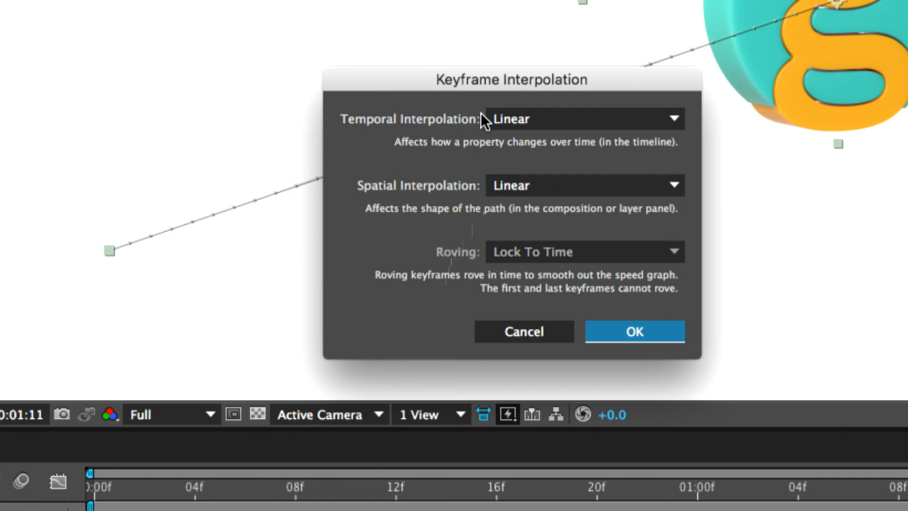
click(536, 115)
click(586, 212)
click(557, 184)
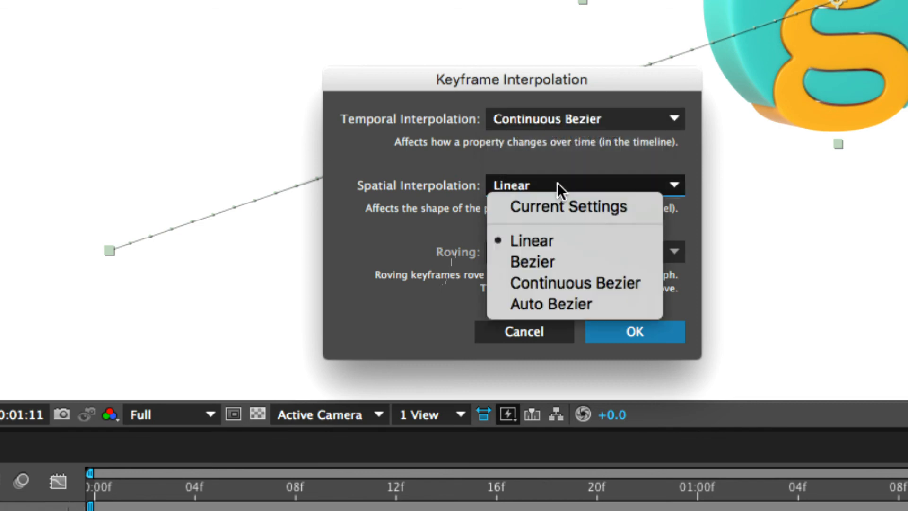
click(582, 282)
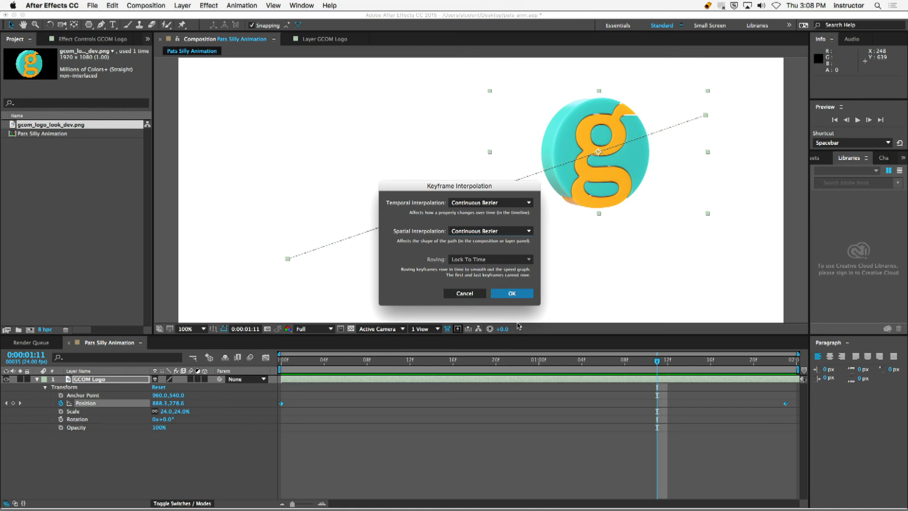
click(515, 294)
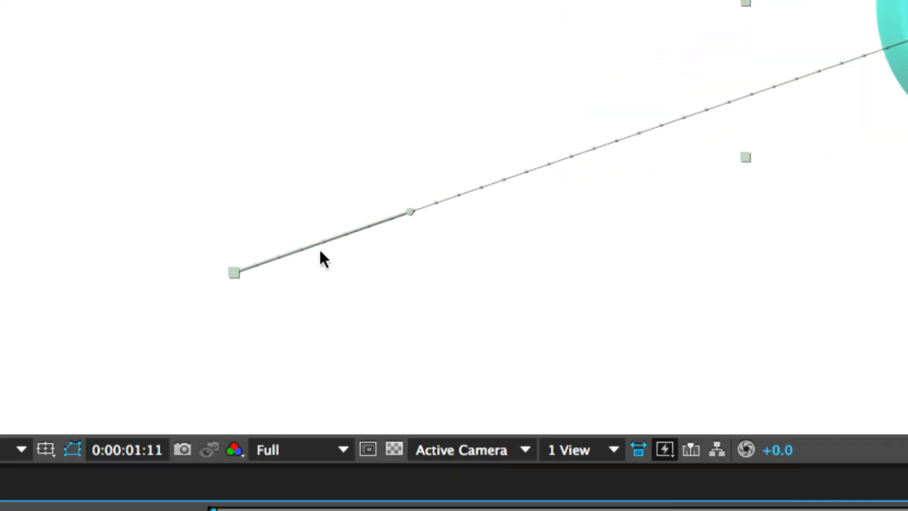
- Bend the motion path into an S-curve with the Bezier handles of both keyframes and preview it from the start
drag(441, 203, 518, 379)
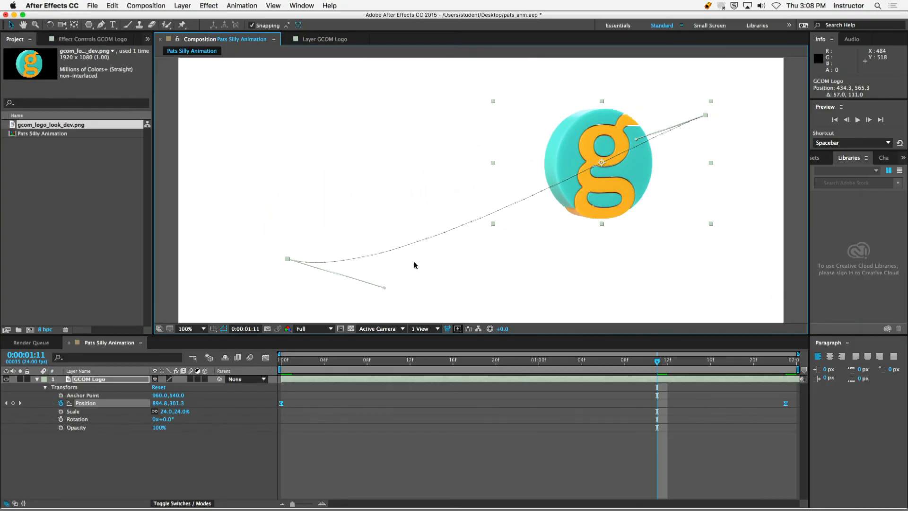
drag(637, 142, 398, 96)
drag(379, 289, 637, 311)
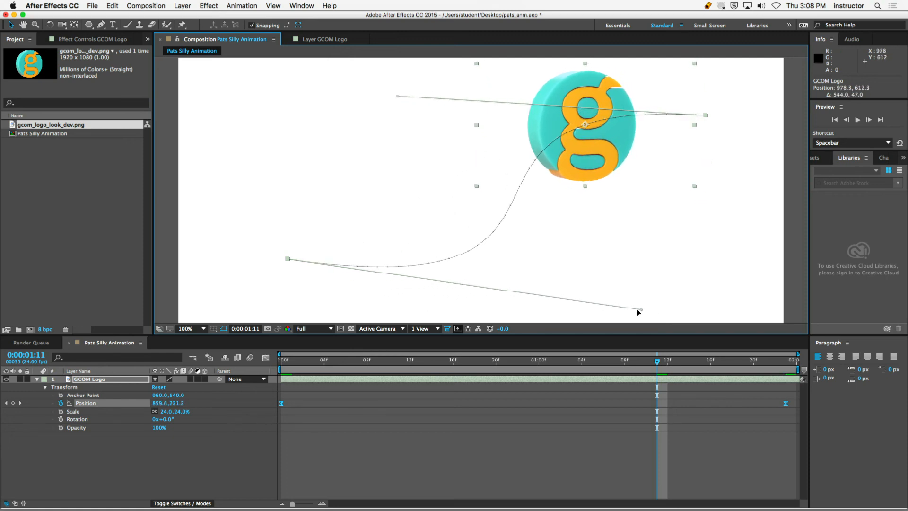
click(595, 408)
drag(638, 361, 86, 372)
key(space)
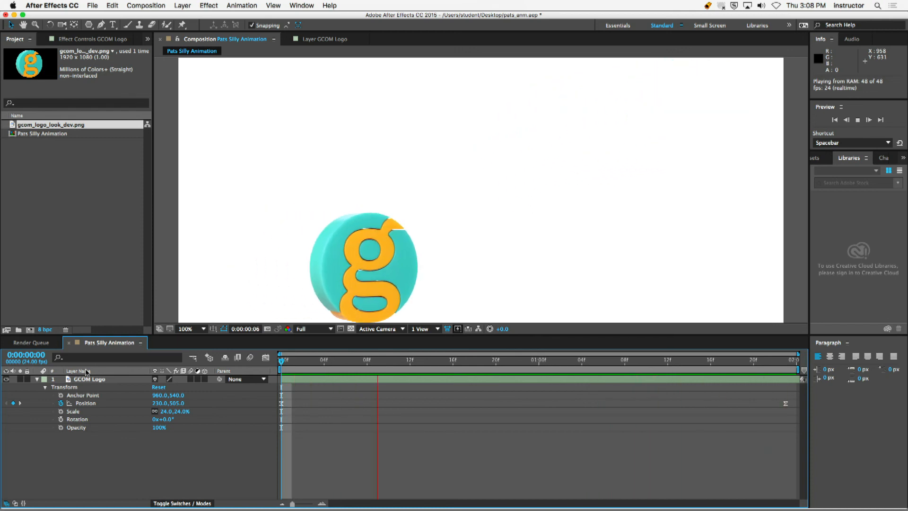
key(space)
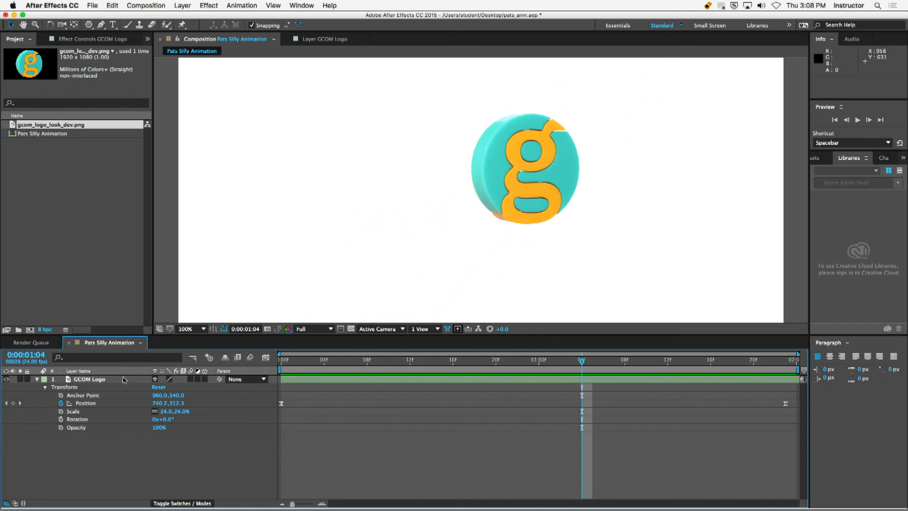
- Shorten the start keyframe's handle, shift the whole motion path so it begins at about 68, 601, and deselect the layer
click(92, 405)
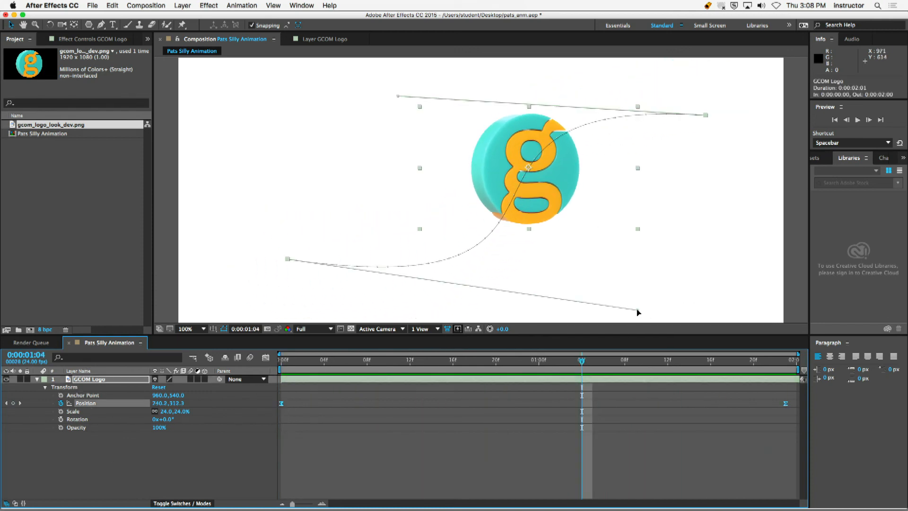
drag(638, 312, 212, 308)
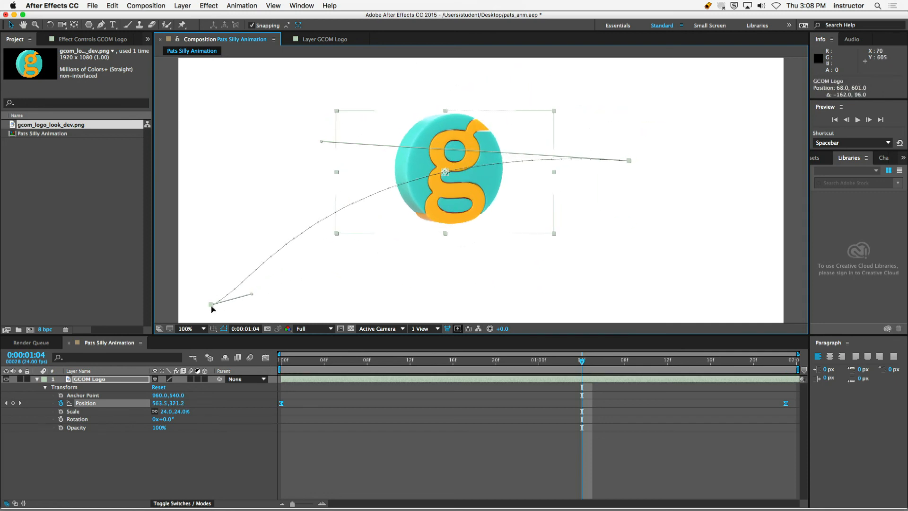
click(533, 461)
- Move the logo at the last Position keyframe, 0:00:01:23, to about 1116, 519
key(End)
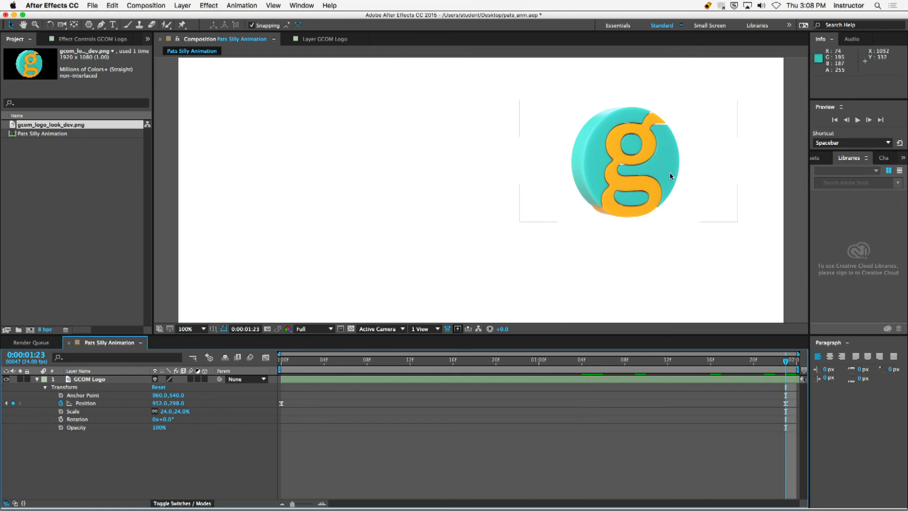
click(654, 170)
drag(655, 170, 707, 265)
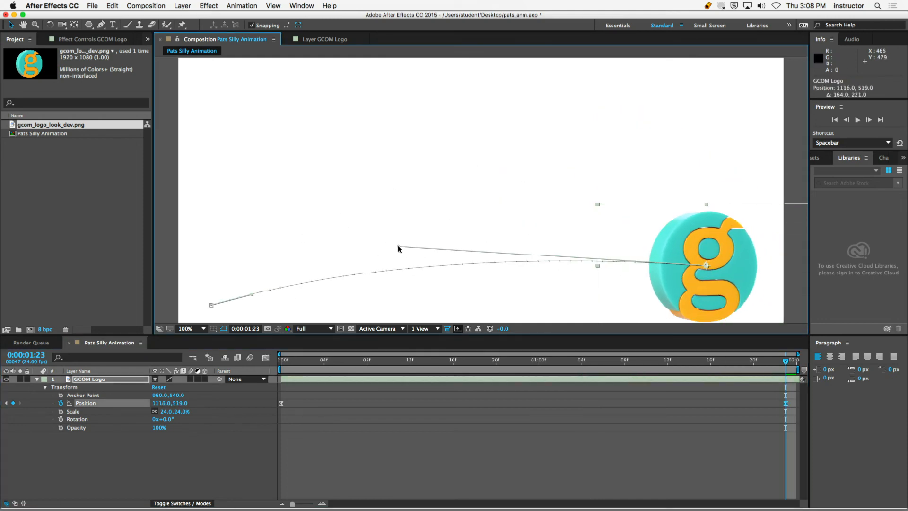
- Raise the Bezier handles of the end and start keyframes to shape the path into a high arch, and preview the motion
drag(398, 248, 569, 100)
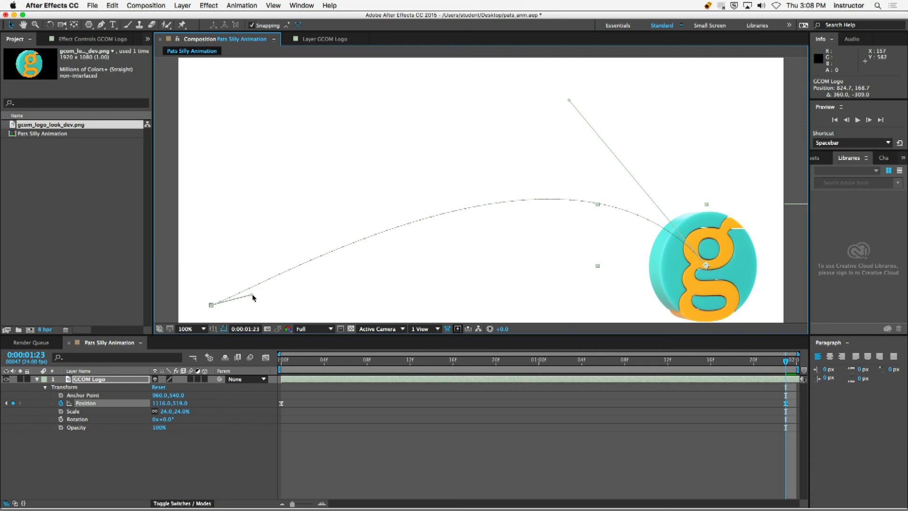
drag(253, 297, 265, 124)
key(space)
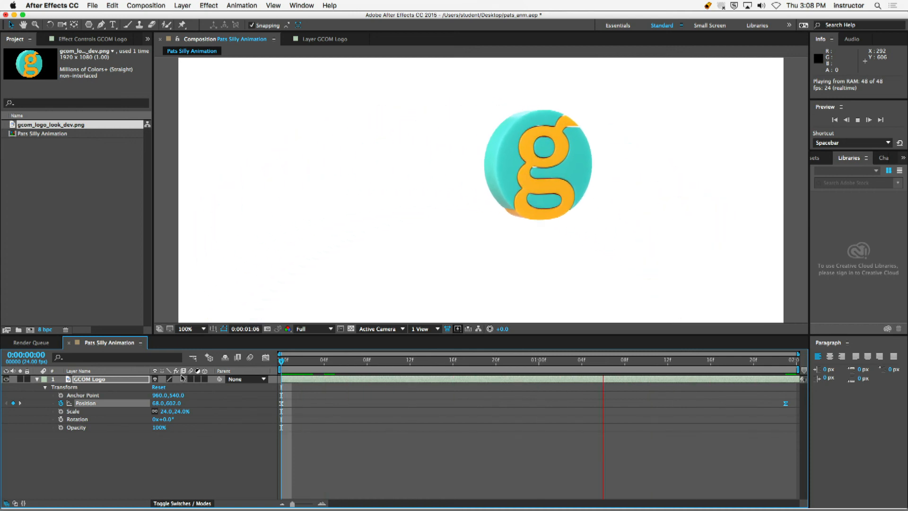
key(space)
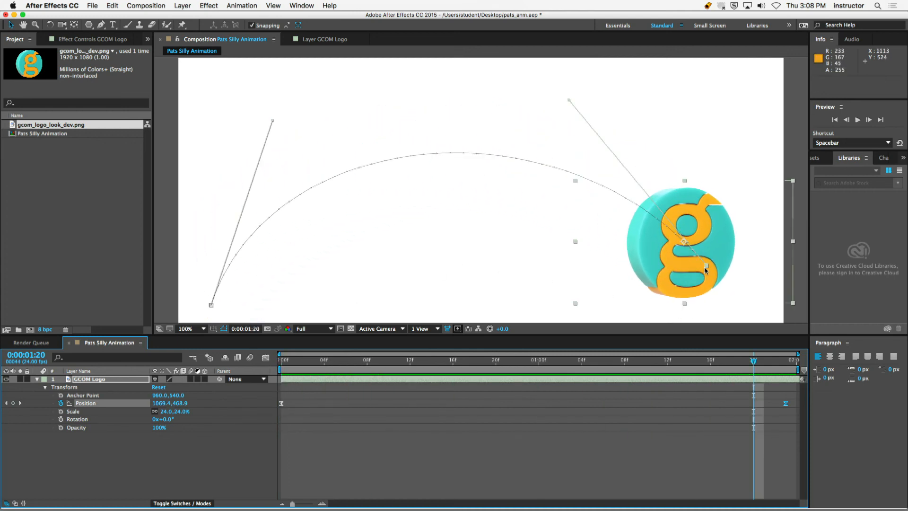
- Move the motion path's end point to about 482, 554, raise both keyframes' Bezier handles into a narrow tall arch, and preview it
drag(705, 270, 406, 284)
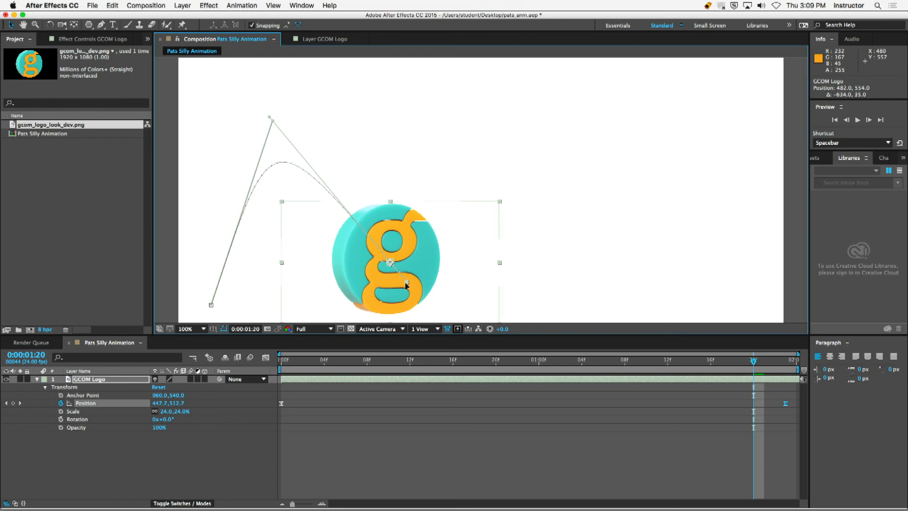
drag(272, 118, 383, 98)
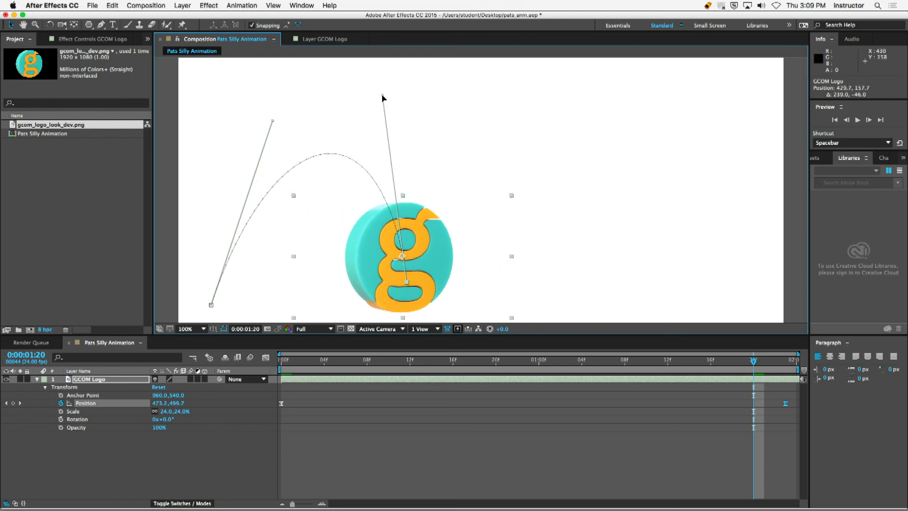
drag(265, 124, 207, 84)
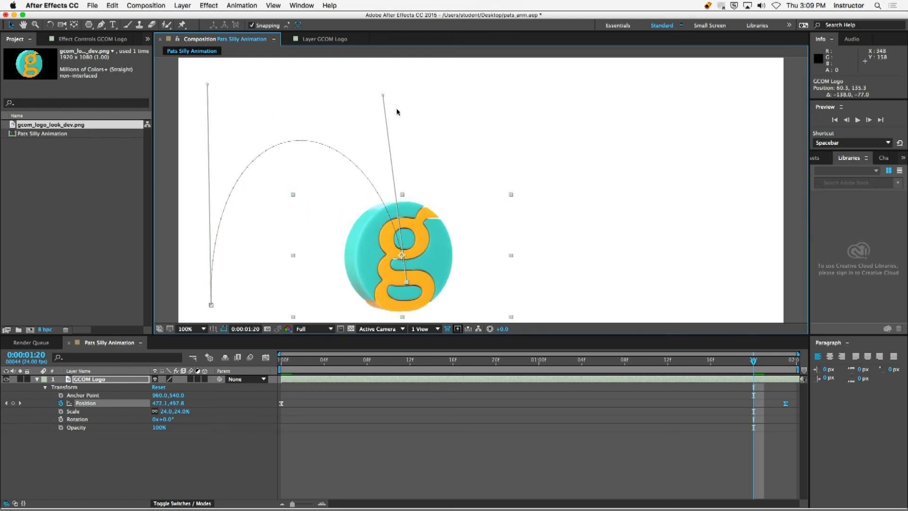
mouse_move(388, 99)
mouse_down()
mouse_move(421, 99)
mouse_move(406, 105)
mouse_up()
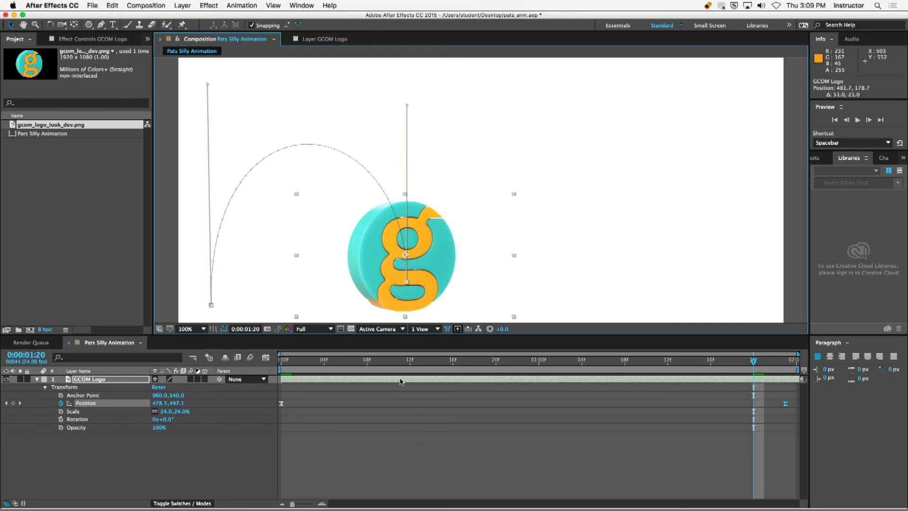
key(space)
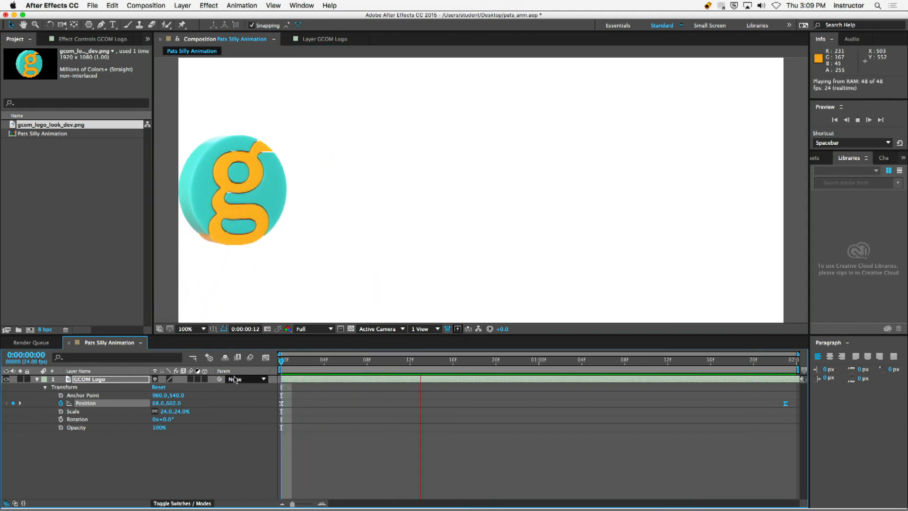
key(space)
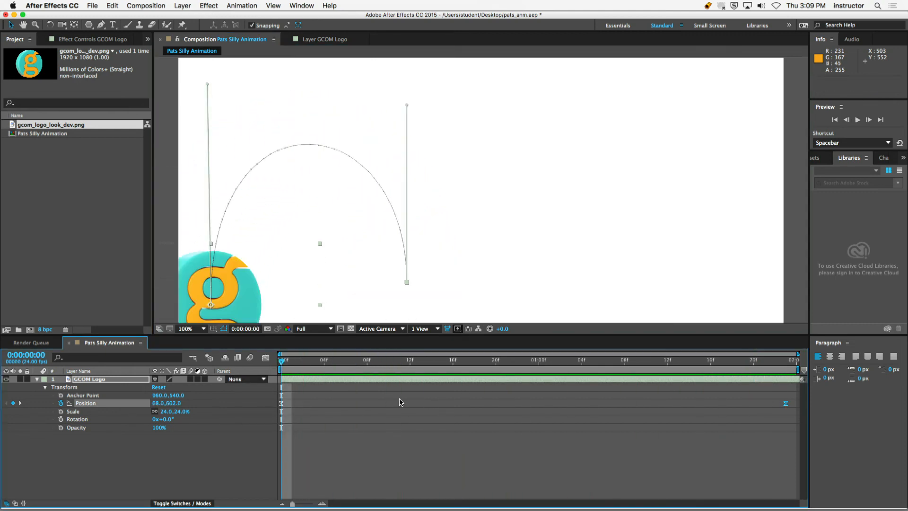
- Move the last Position keyframe to 0:00:00:20 and preview the faster motion from the start
drag(787, 407, 443, 405)
drag(501, 410, 496, 406)
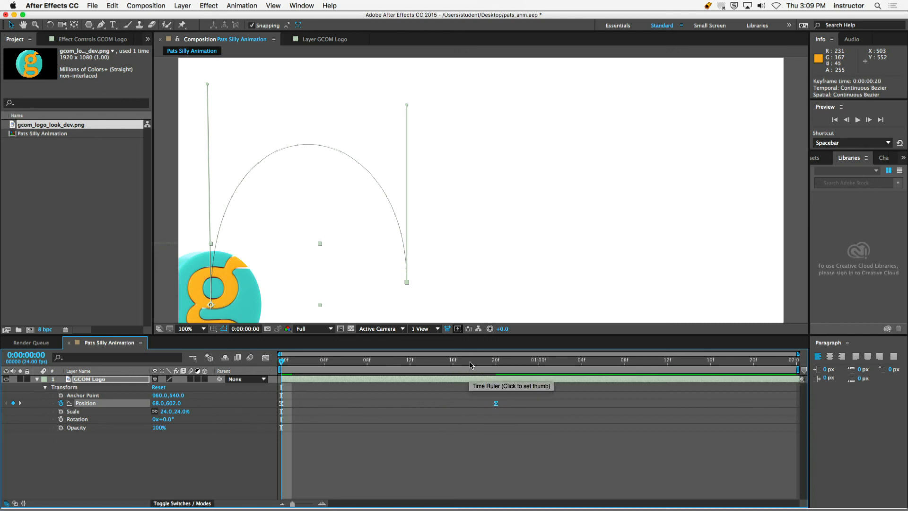
click(252, 388)
key(space)
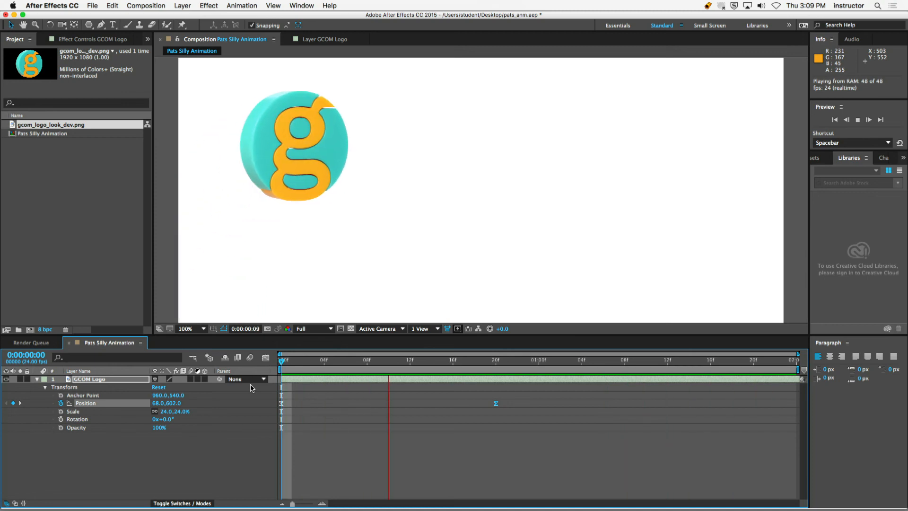
key(space)
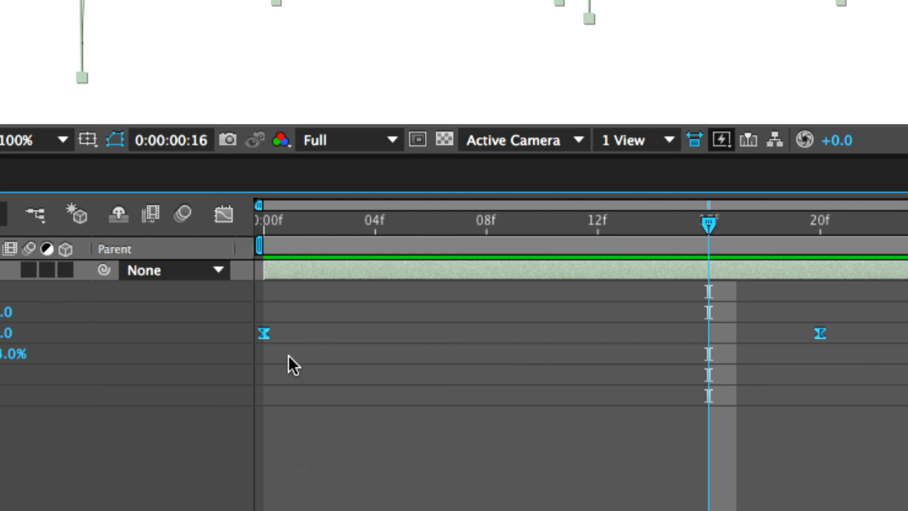
- Check the keyframe interpolation options for the start Position keyframe and apply Continuous Bezier for both temporal and spatial interpolation
right_click(265, 331)
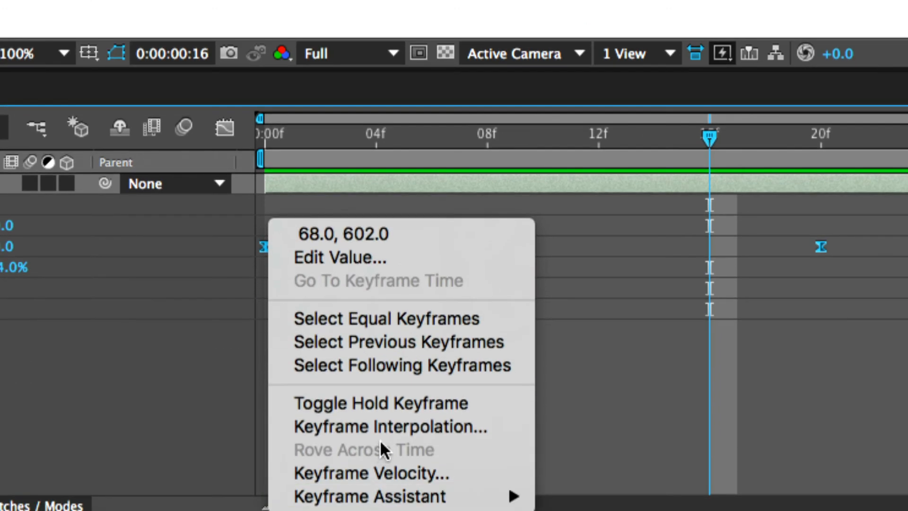
click(399, 421)
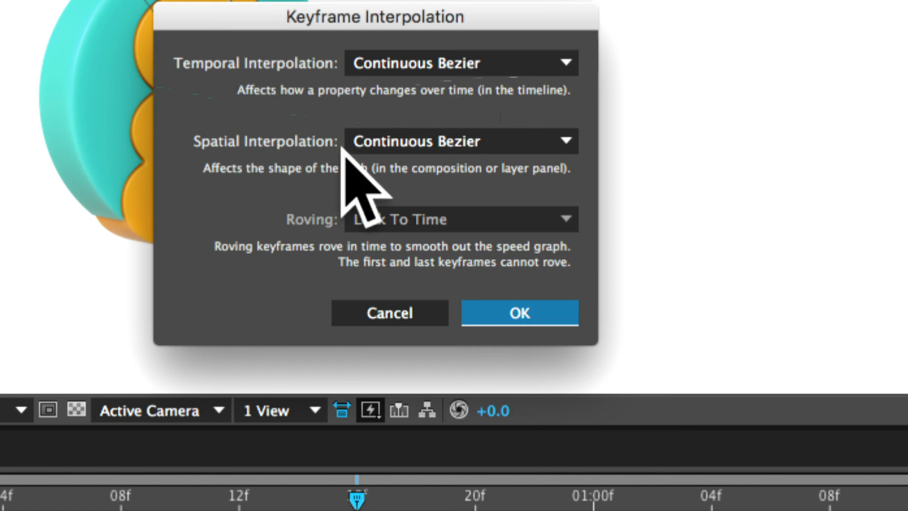
click(425, 63)
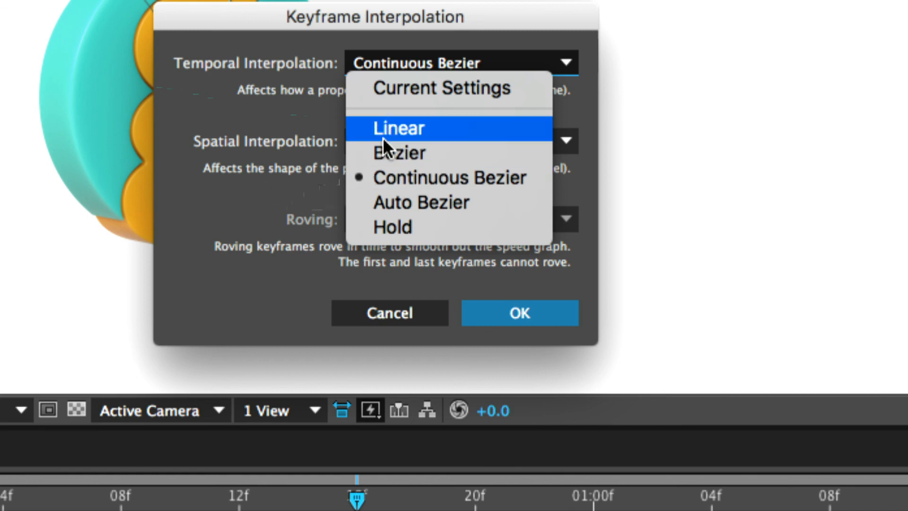
click(234, 294)
click(491, 323)
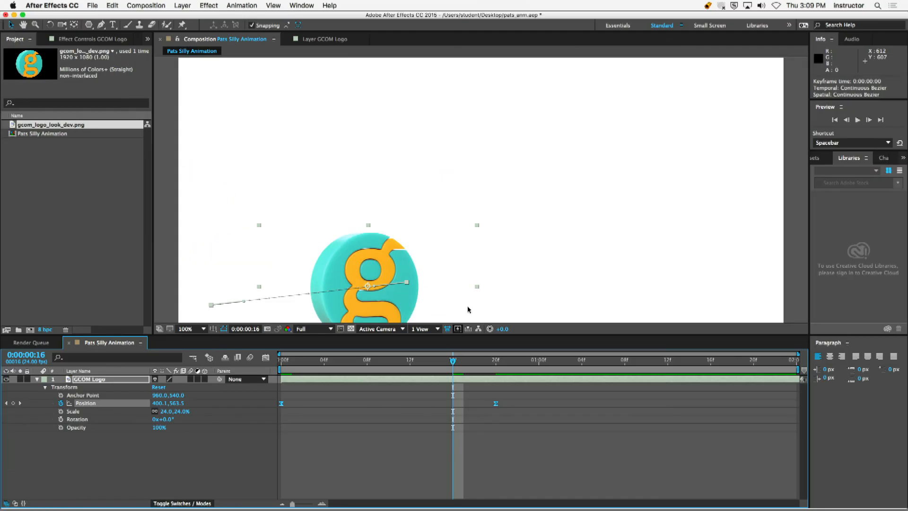
- Pull the Bezier handles of the end and start keyframes upward to bend the flattened motion path into an arch
drag(407, 283, 311, 115)
drag(245, 303, 232, 108)
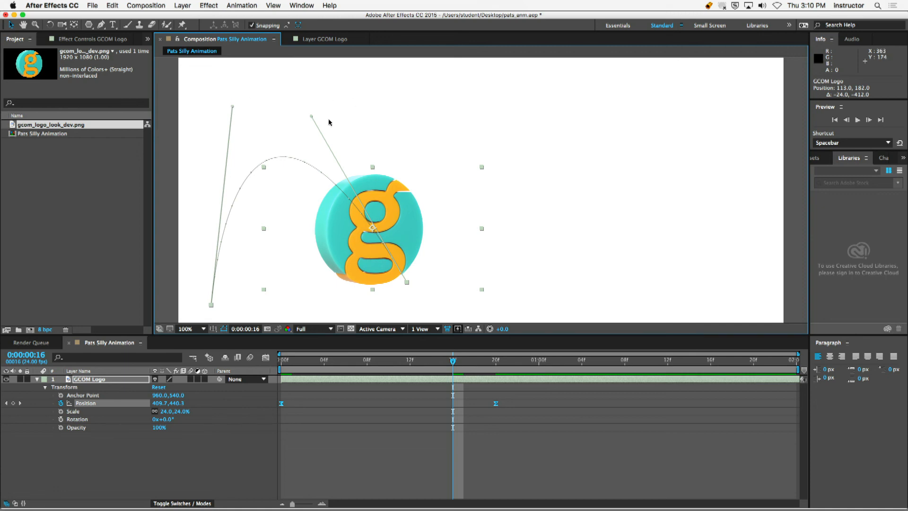
drag(317, 115, 422, 116)
drag(372, 249, 370, 250)
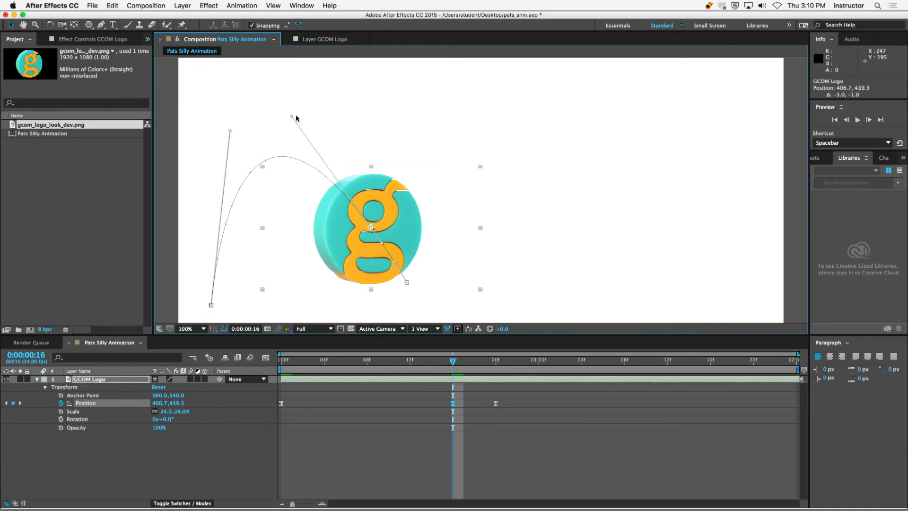
drag(291, 116, 367, 113)
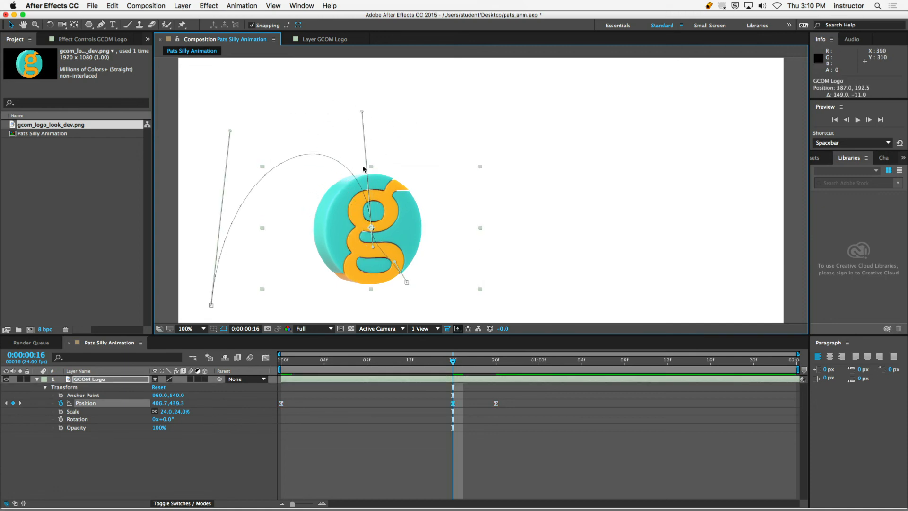
key(super+z)
click(405, 283)
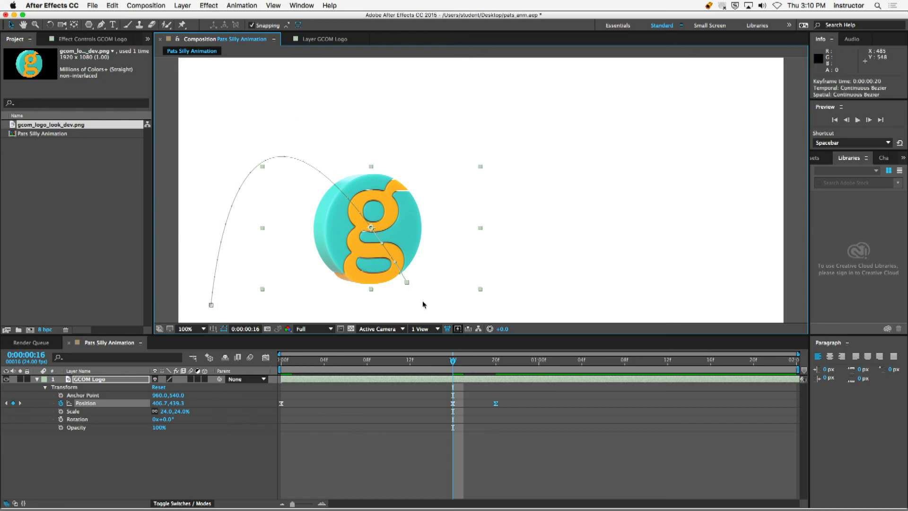
drag(459, 366, 496, 367)
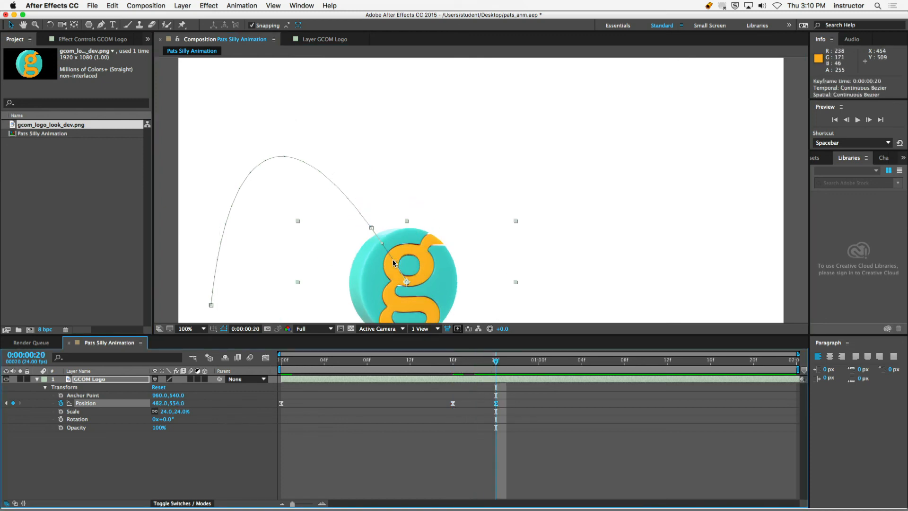
drag(412, 173, 422, 163)
key(super+z)
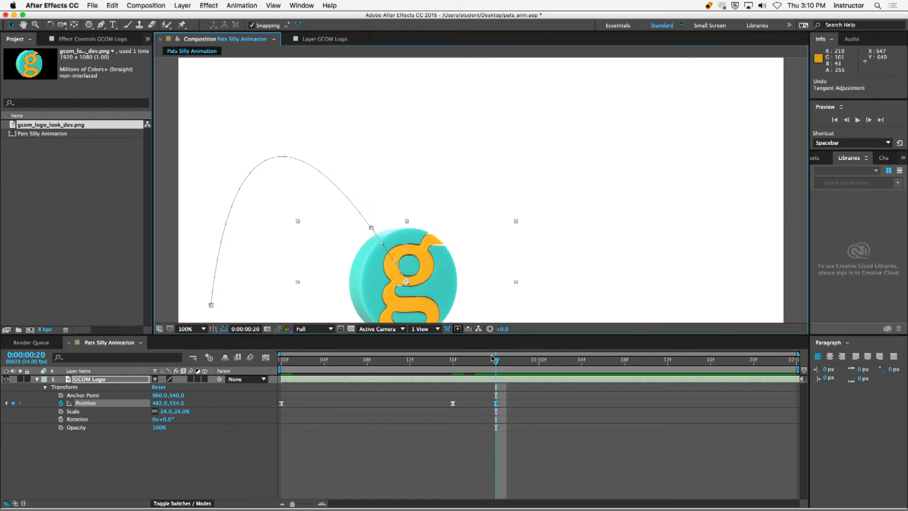
drag(492, 364, 451, 391)
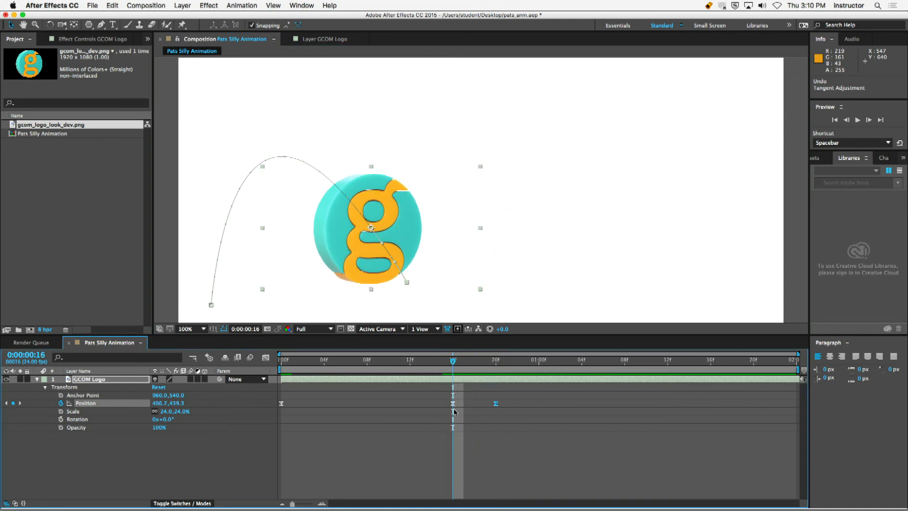
click(453, 403)
key(Delete)
- Raise the Bezier handle of the keyframe at 0:00:00:20, make the start keyframe's handle vertical for a symmetrical arch, and deselect the layer
click(485, 368)
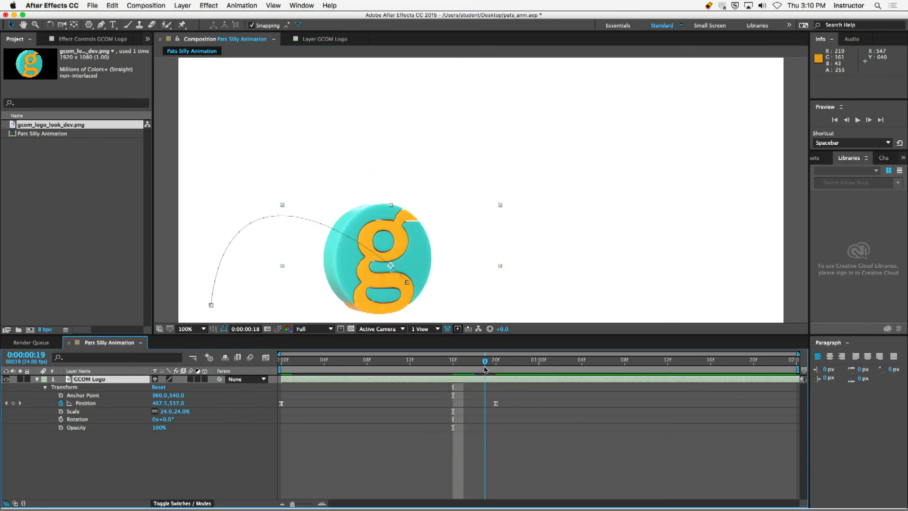
drag(485, 369, 496, 365)
drag(410, 283, 396, 118)
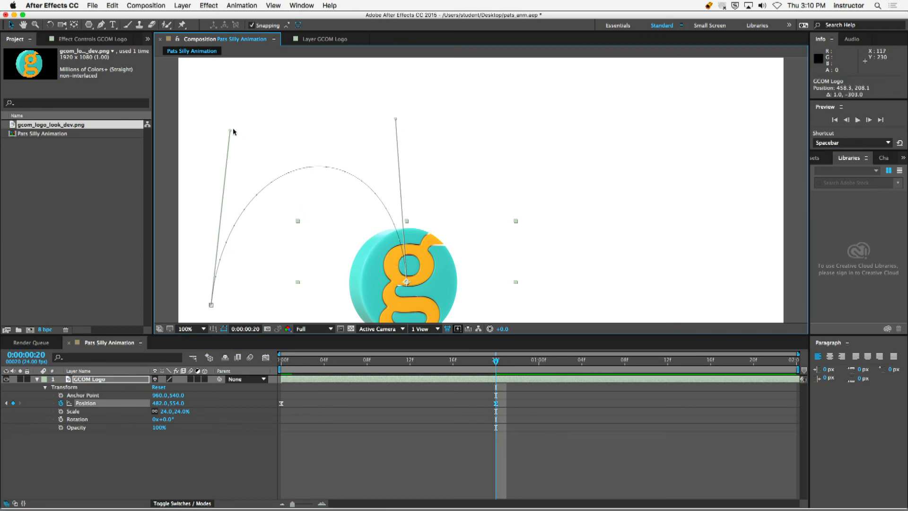
drag(234, 131, 211, 134)
click(372, 405)
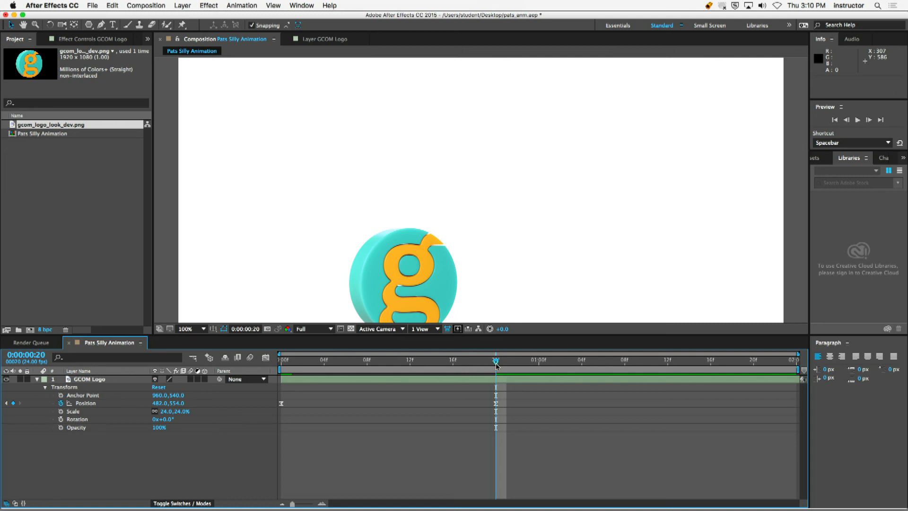
- At 0:00:01:13, add a third Position keyframe for the GCOM Logo by setting its horizontal position to 896
drag(496, 366, 678, 364)
click(444, 305)
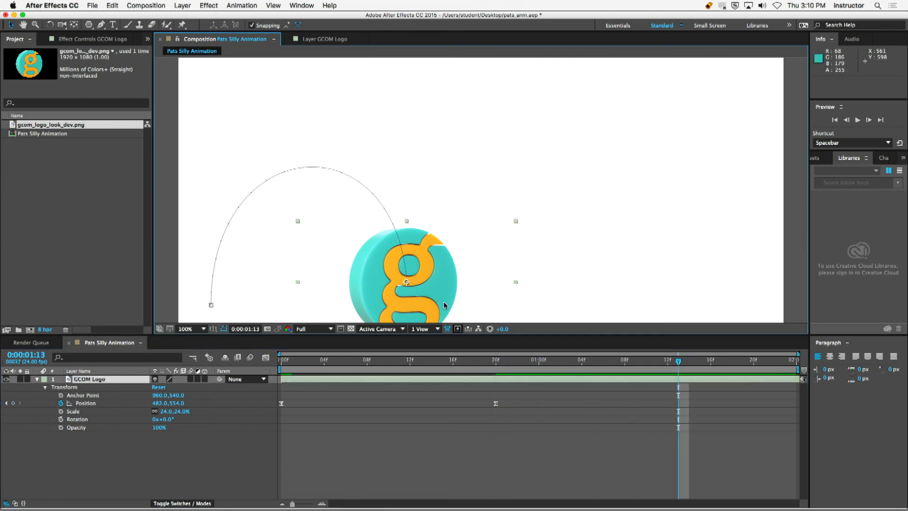
drag(160, 406, 361, 409)
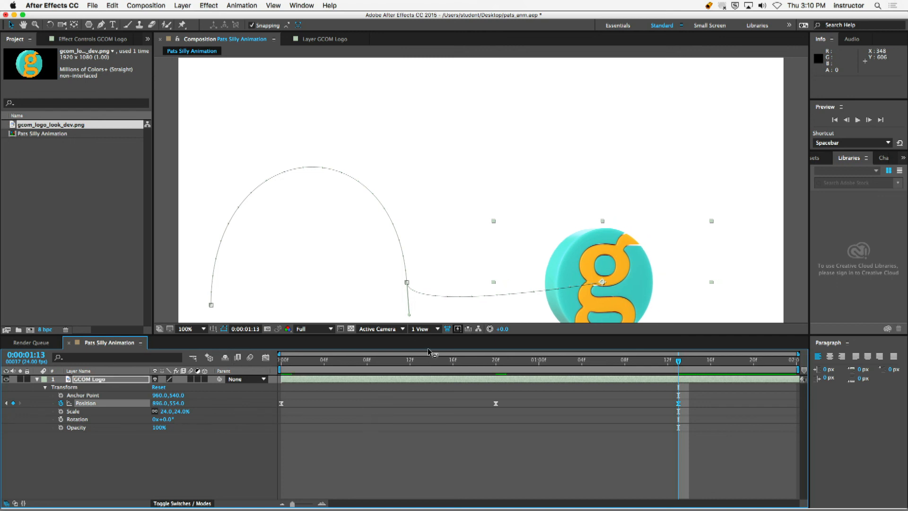
drag(410, 314, 446, 224)
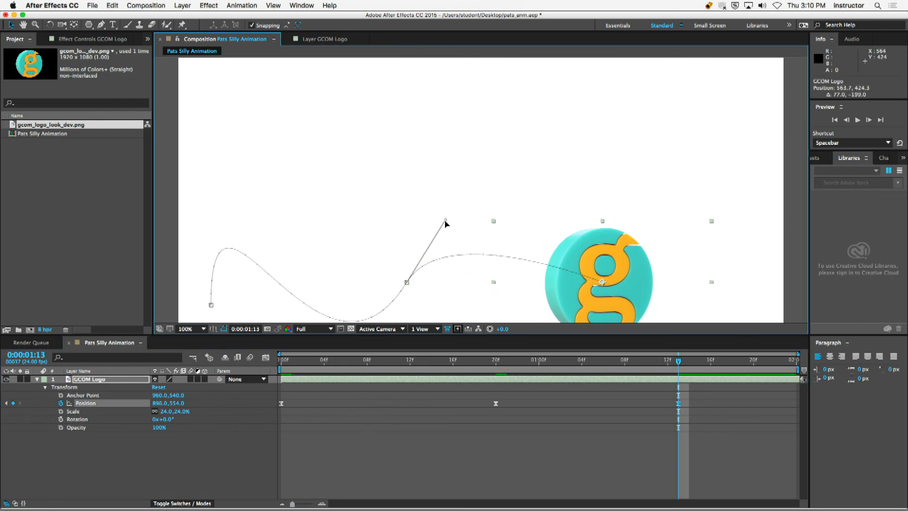
key(super+z)
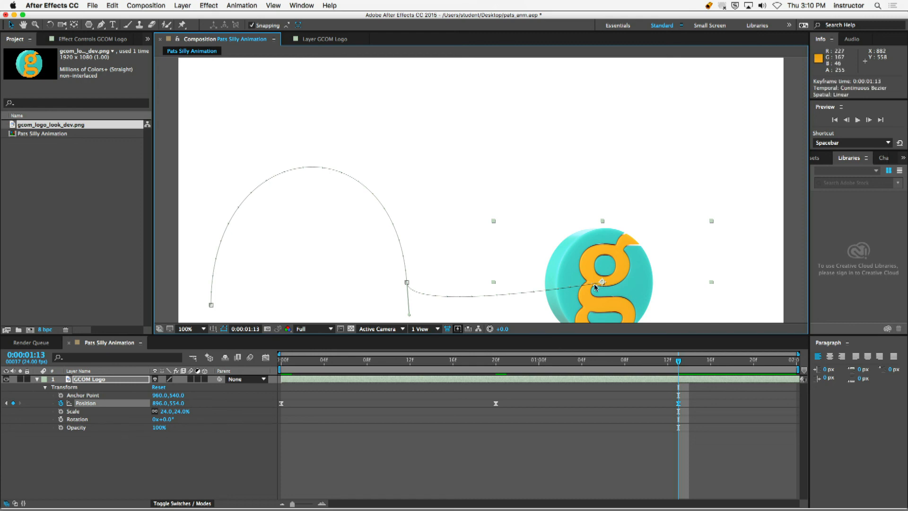
- Set the spatial interpolation of the Position keyframe at 0:00:01:13 to Continuous Bezier
key(Page_Up)
key(Page_Up)
drag(617, 371, 464, 369)
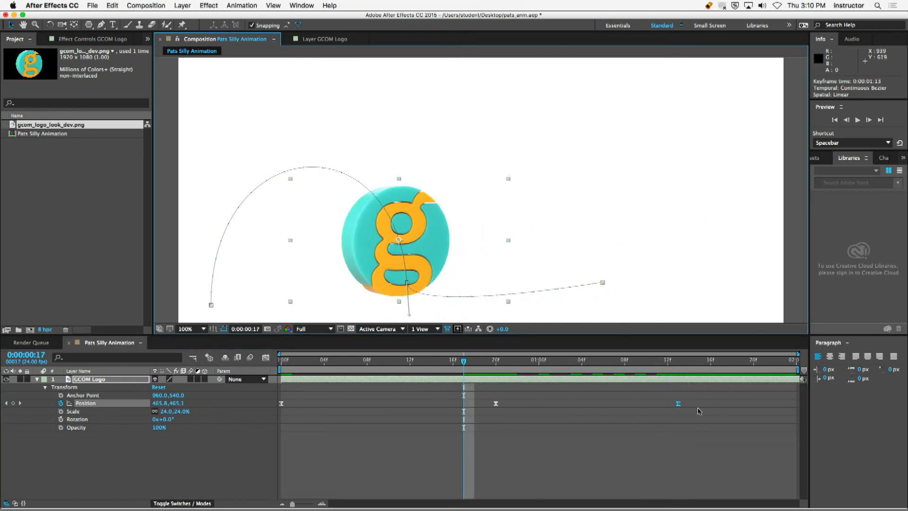
right_click(679, 403)
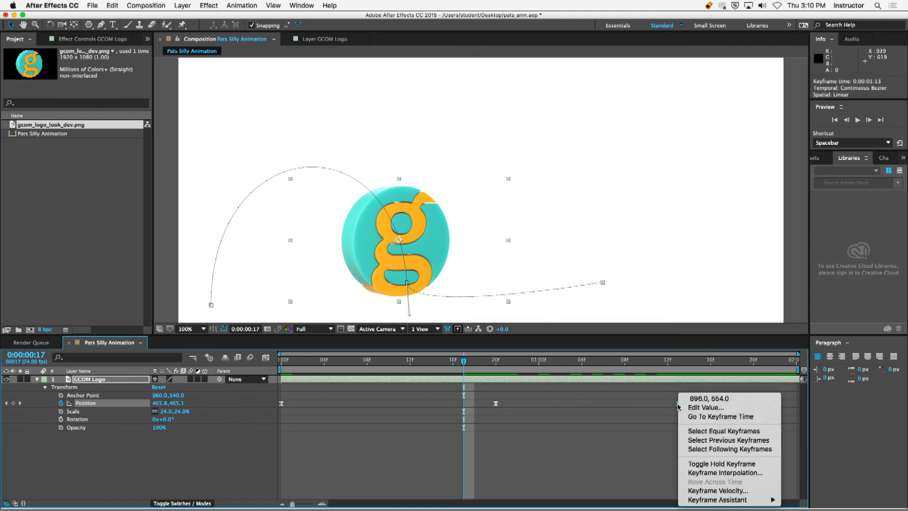
click(714, 472)
click(496, 231)
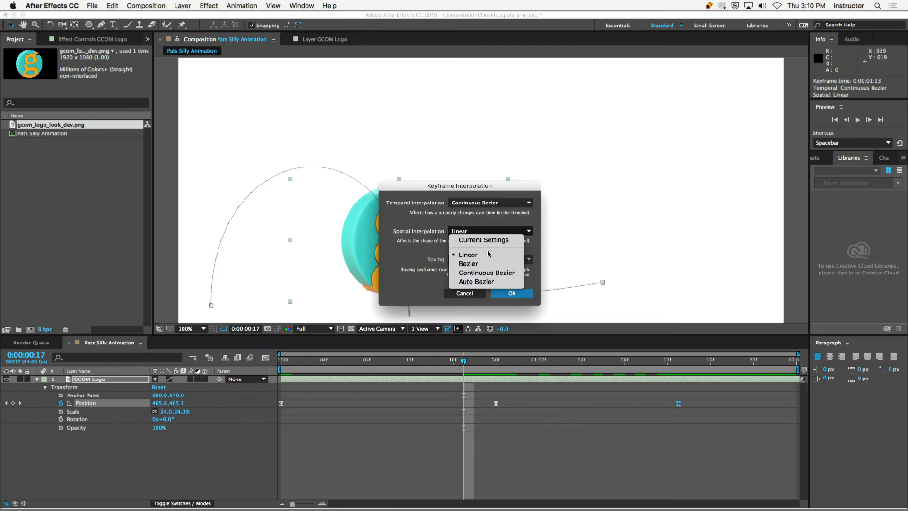
click(487, 273)
click(510, 294)
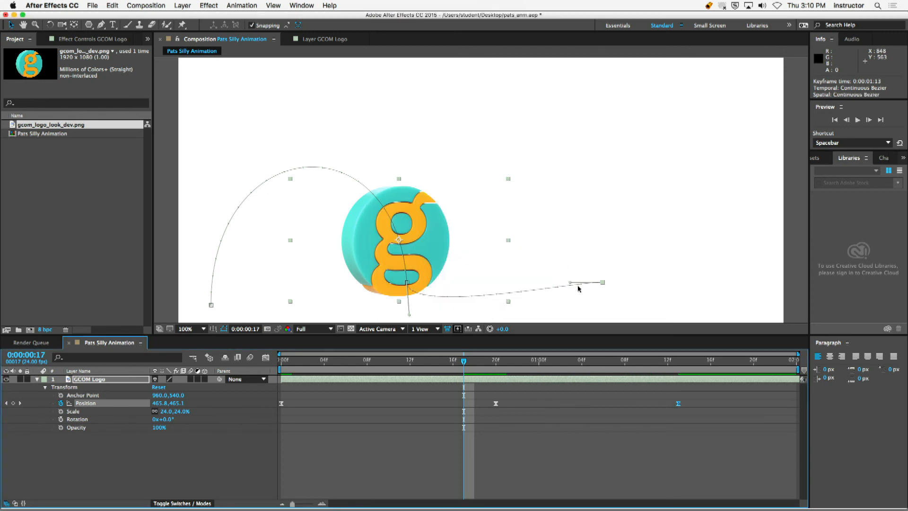
- Raise the Bezier handles of the last keyframe and the middle keyframe's outgoing side to form a second arch
drag(571, 283, 566, 160)
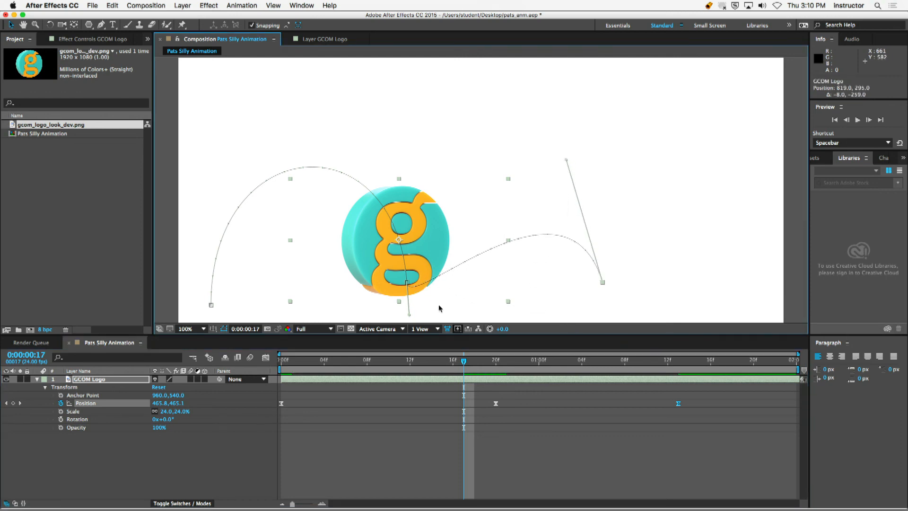
drag(462, 363, 279, 364)
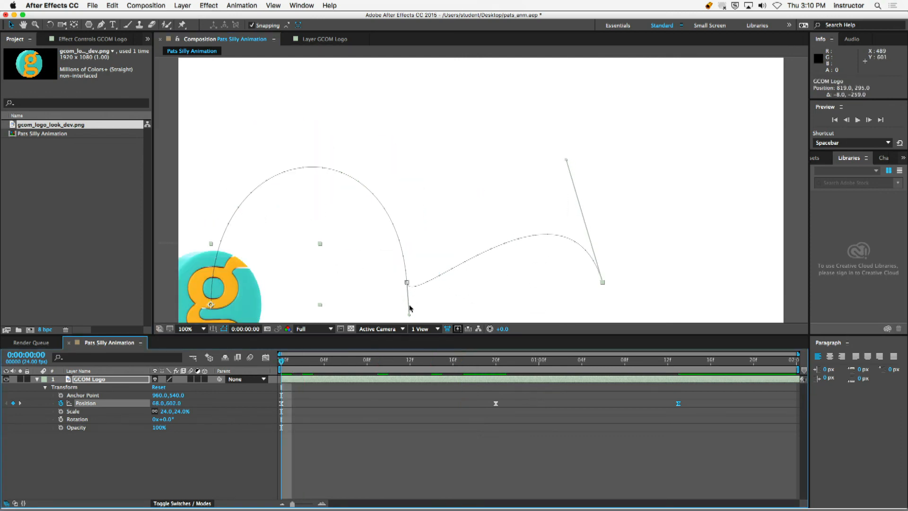
drag(411, 316, 440, 228)
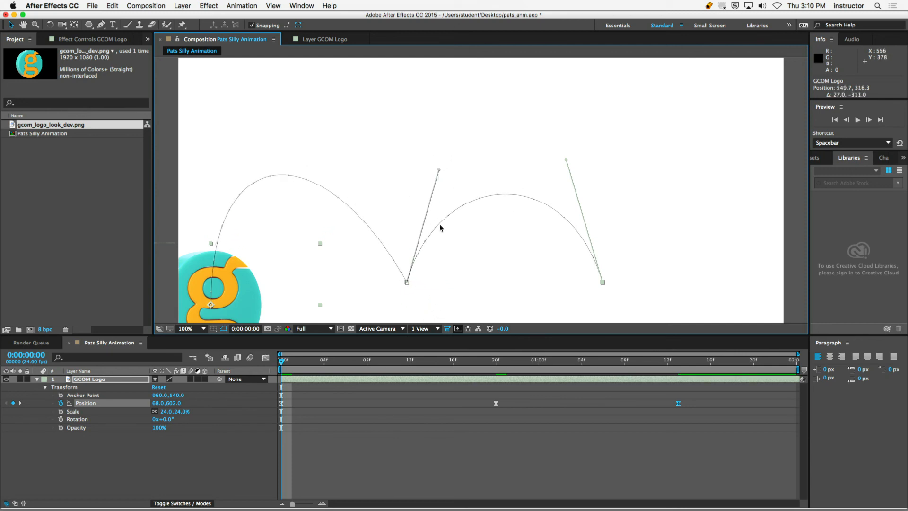
- Round the first arch with the middle keyframe's incoming handle and lower the second arch by shortening both of its handles
click(407, 283)
drag(328, 140, 398, 161)
drag(439, 181, 418, 236)
drag(566, 162, 551, 203)
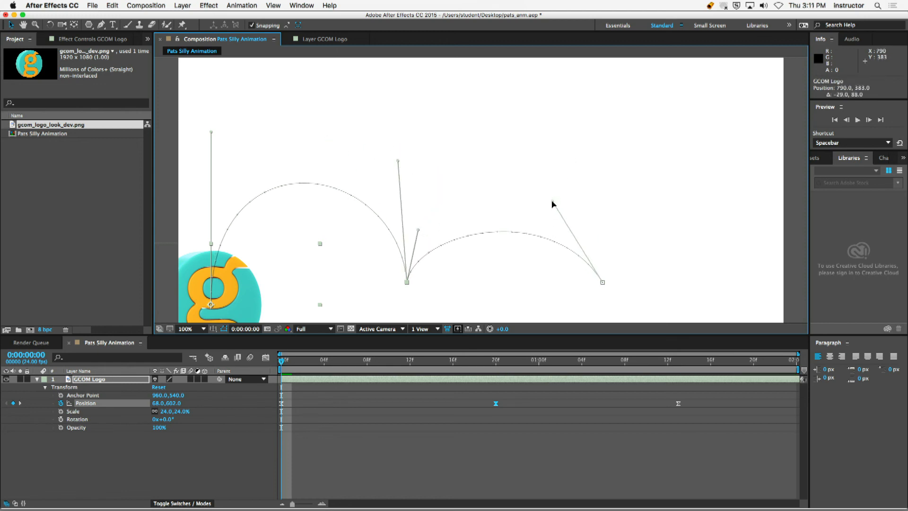
- Preview the GCOM Logo's motion along the two arches and return to the first frame
click(345, 413)
key(space)
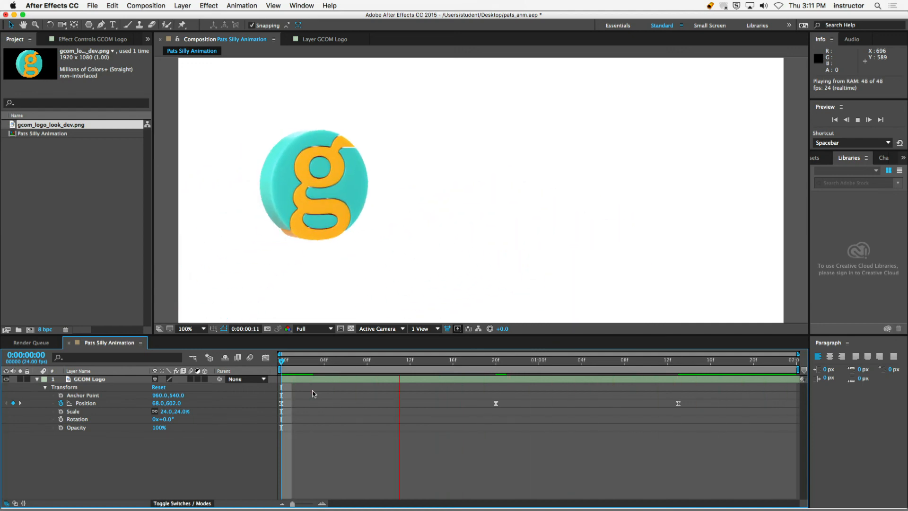
key(space)
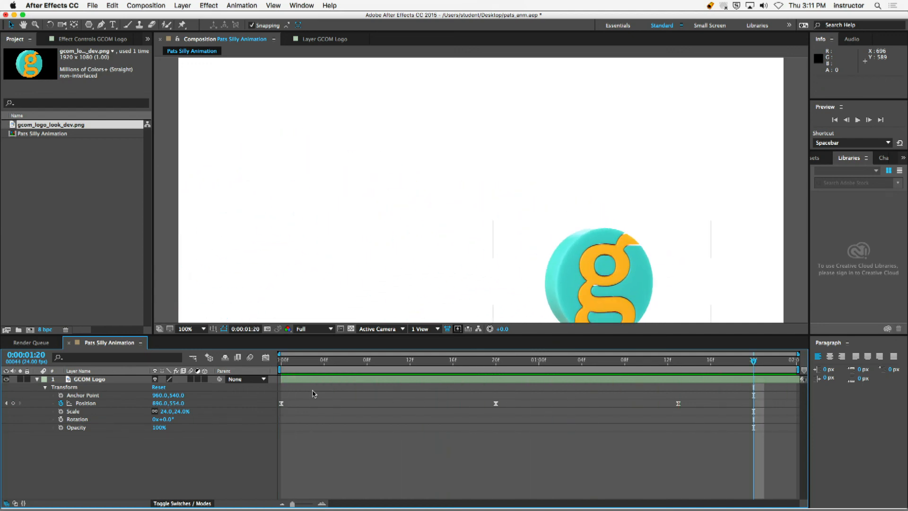
key(Home)
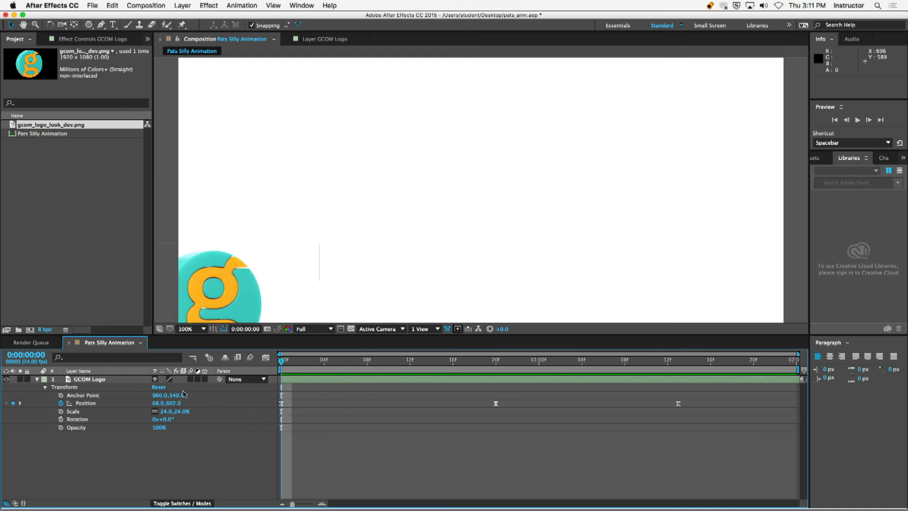
- Collapse the GCOM Logo layer's properties and hide the layer
click(89, 379)
click(38, 379)
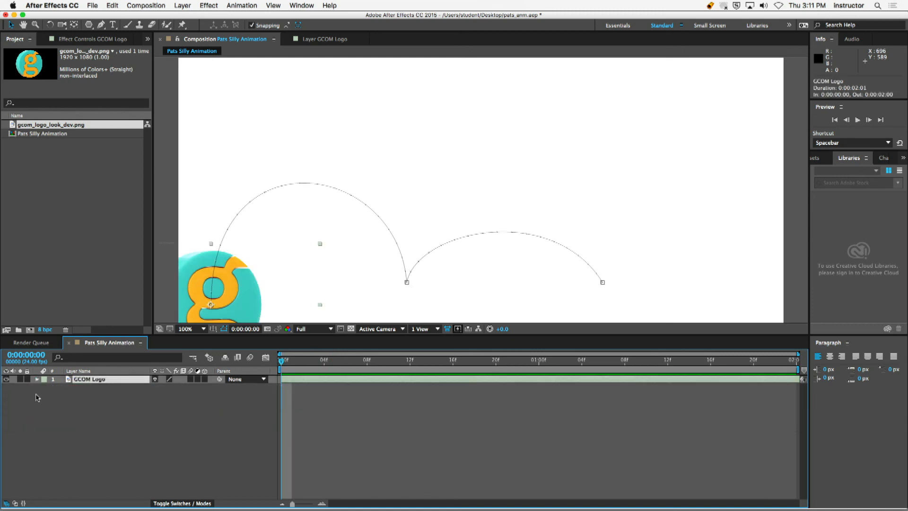
click(6, 379)
click(74, 439)
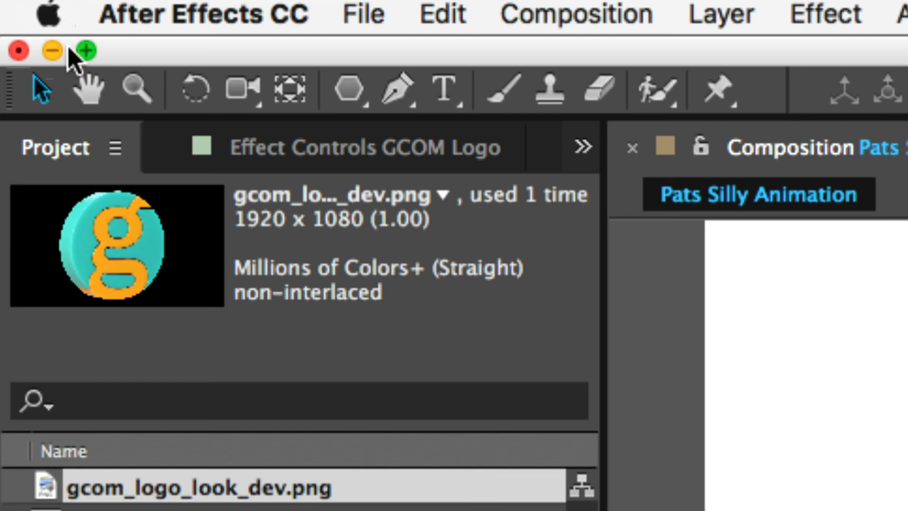
- Choose the Ellipse tool and set the shape fill color to 00FFA6
click(353, 94)
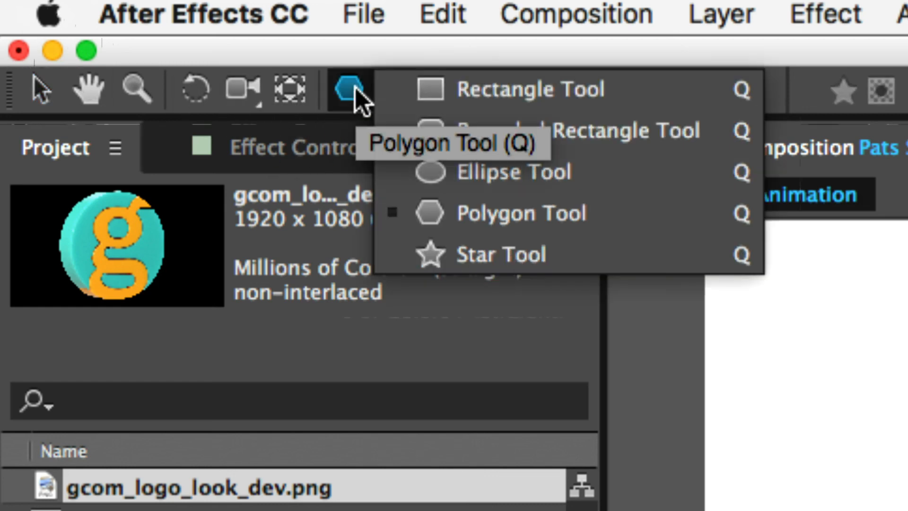
click(475, 175)
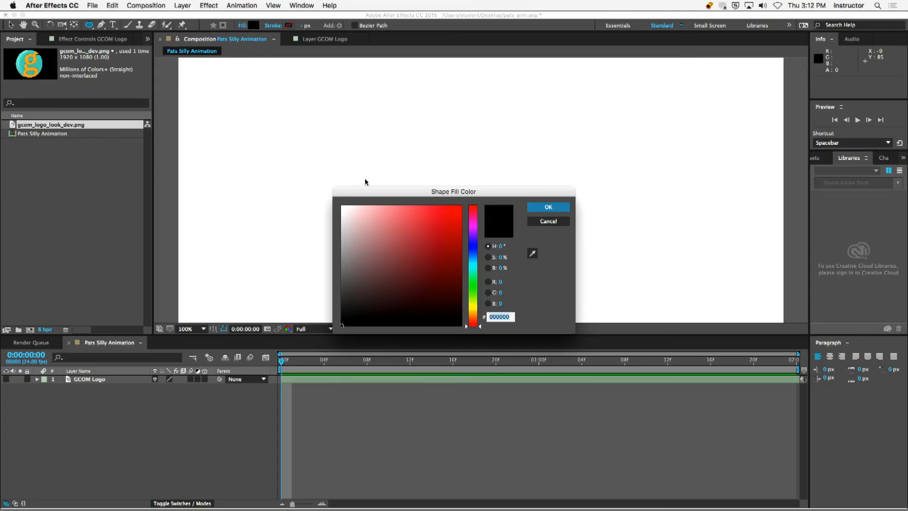
mouse_move(475, 318)
mouse_down()
mouse_move(476, 308)
mouse_move(478, 318)
mouse_up()
drag(477, 317, 477, 273)
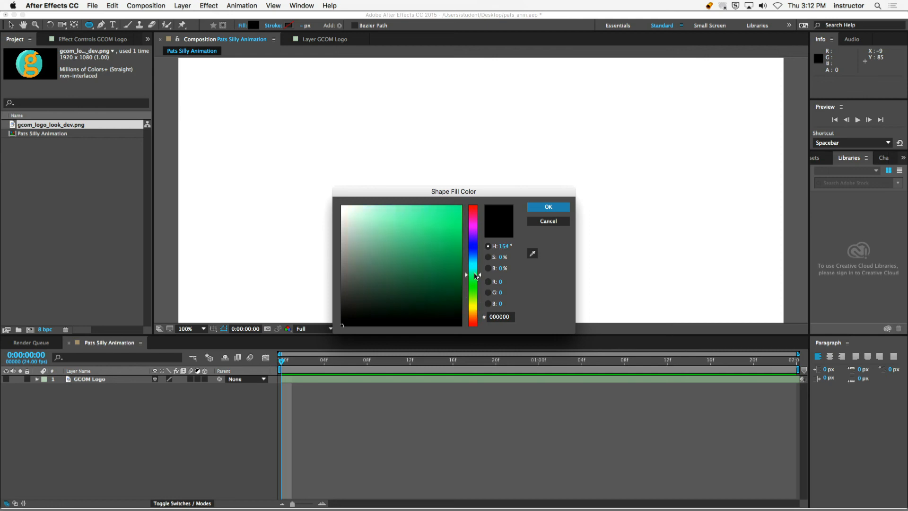
click(447, 206)
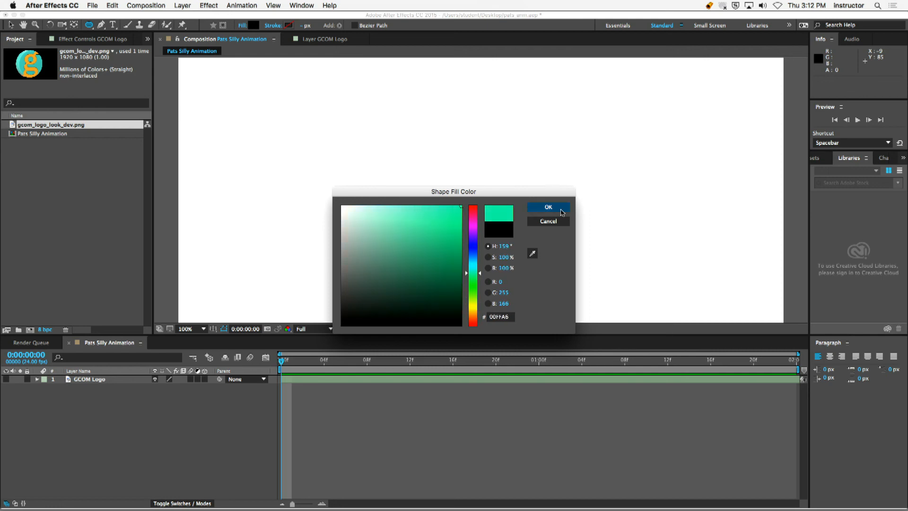
key(Return)
- Change the shape fill color to green 0DB522 and draw a circle about 220 px across in the composition's upper-left area
click(253, 29)
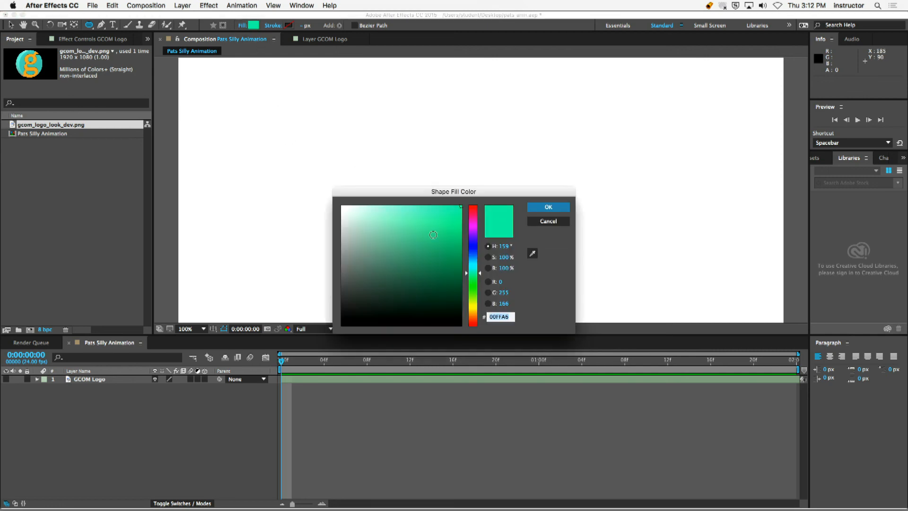
drag(478, 274, 478, 284)
drag(461, 221, 452, 239)
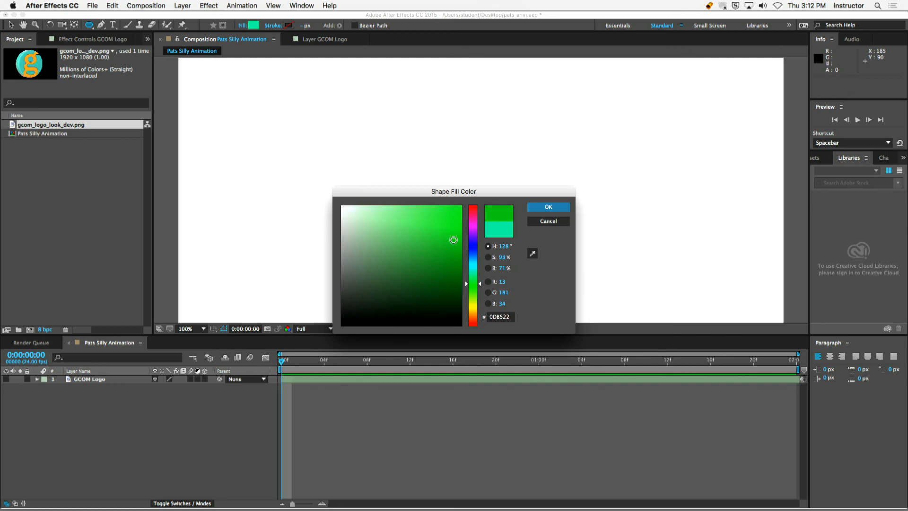
click(542, 208)
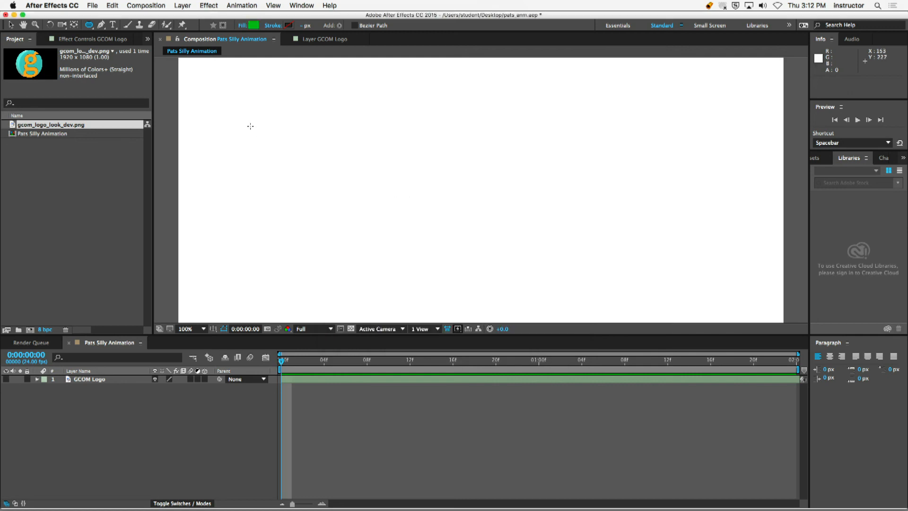
drag(250, 124, 353, 227)
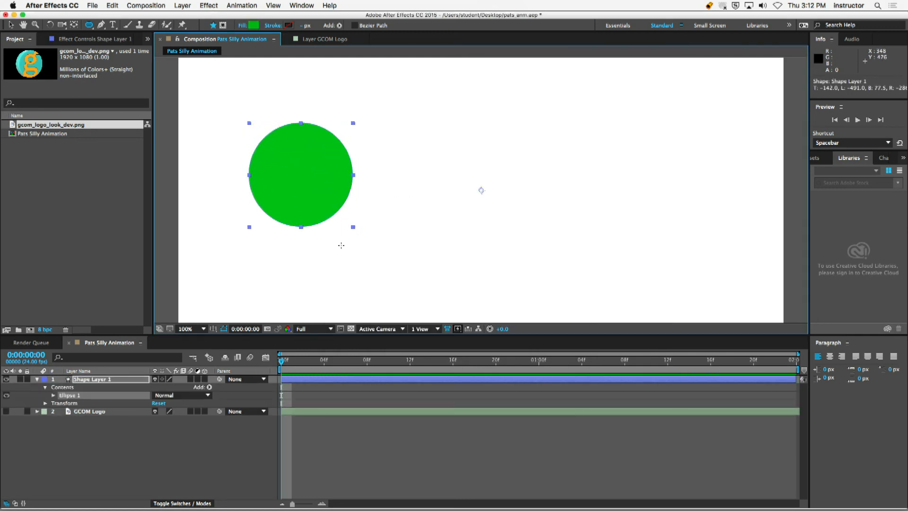
click(200, 467)
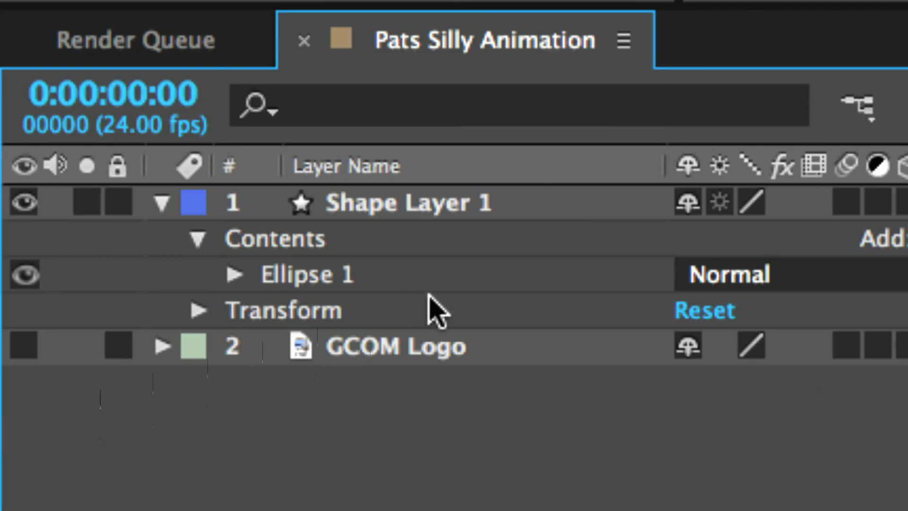
- With the circle's shape layer selected, draw a rectangle to the right of the circle using the Rectangle tool
click(403, 211)
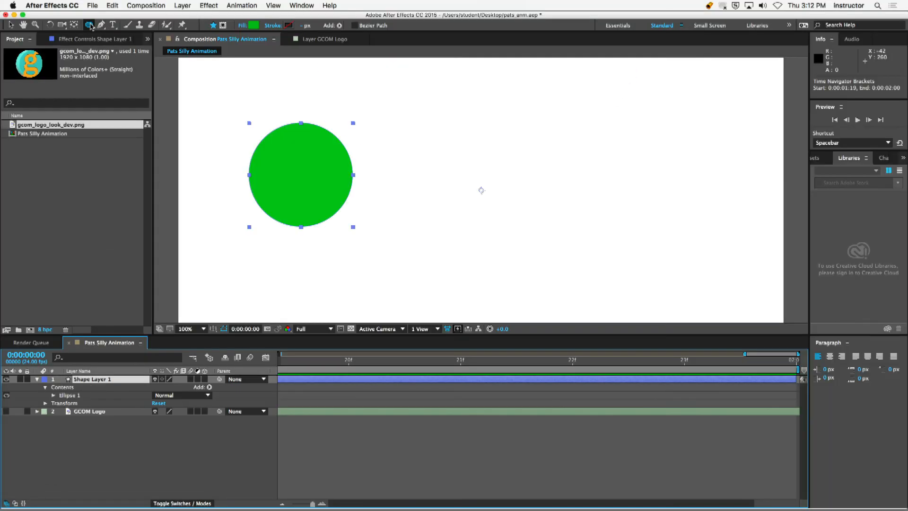
click(90, 25)
click(128, 25)
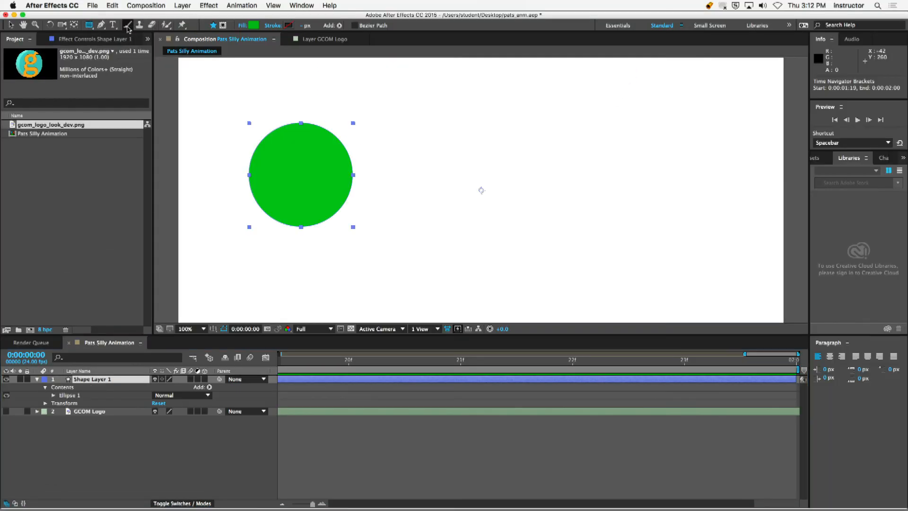
mouse_move(461, 101)
mouse_down()
mouse_move(606, 169)
mouse_move(720, 254)
mouse_up()
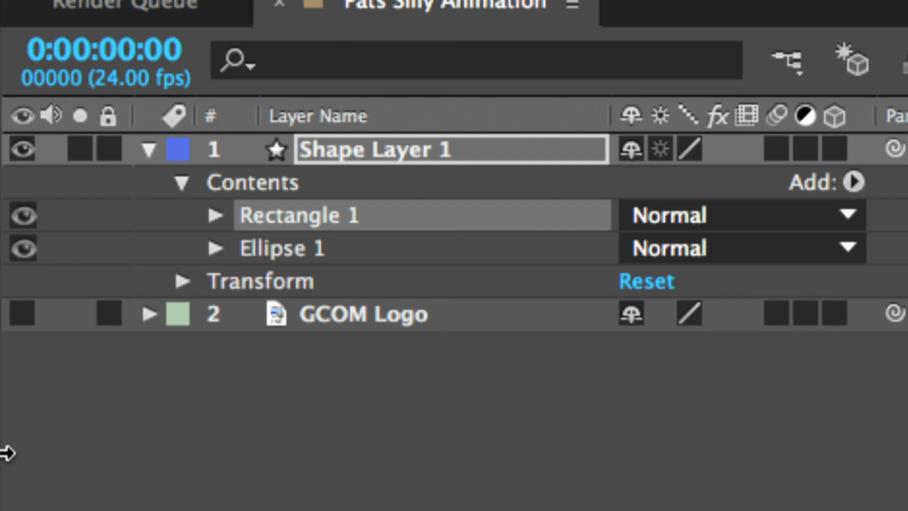
- Examine how the rectangle and ellipse are both listed in the contents of Shape Layer 1
click(385, 157)
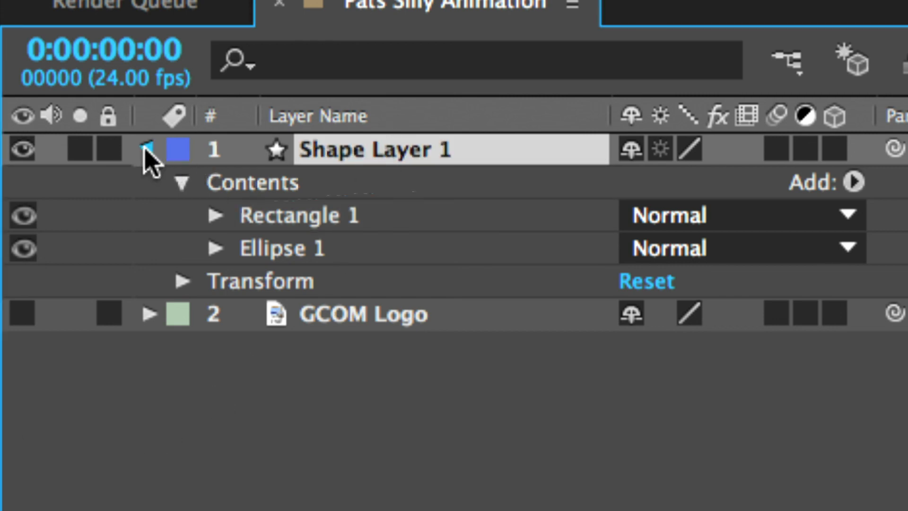
click(146, 151)
click(146, 151)
click(331, 222)
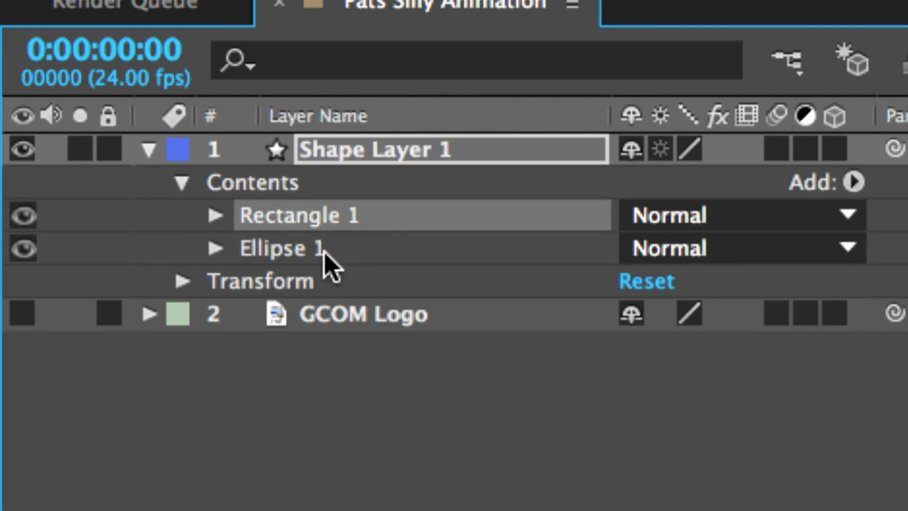
click(324, 250)
click(321, 222)
click(315, 246)
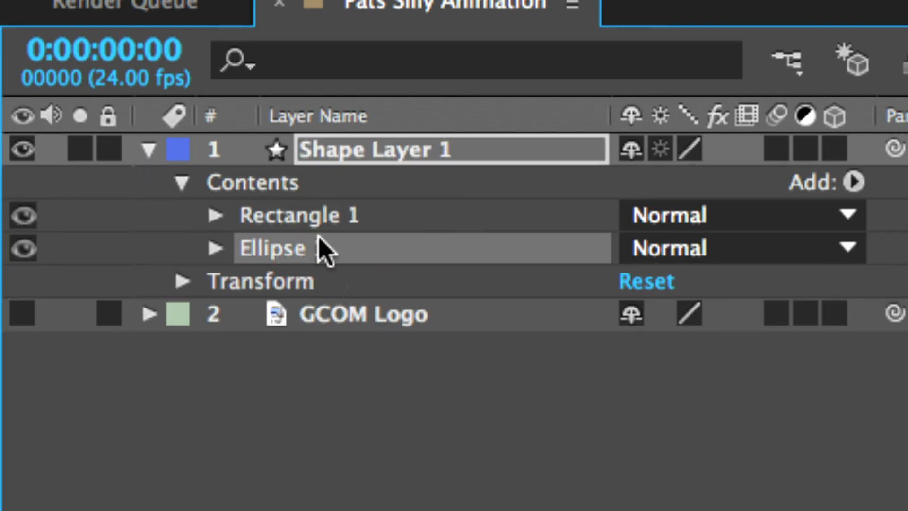
click(314, 280)
- Delete Rectangle 1 from the contents of Shape Layer 1 and deselect the layer
click(315, 228)
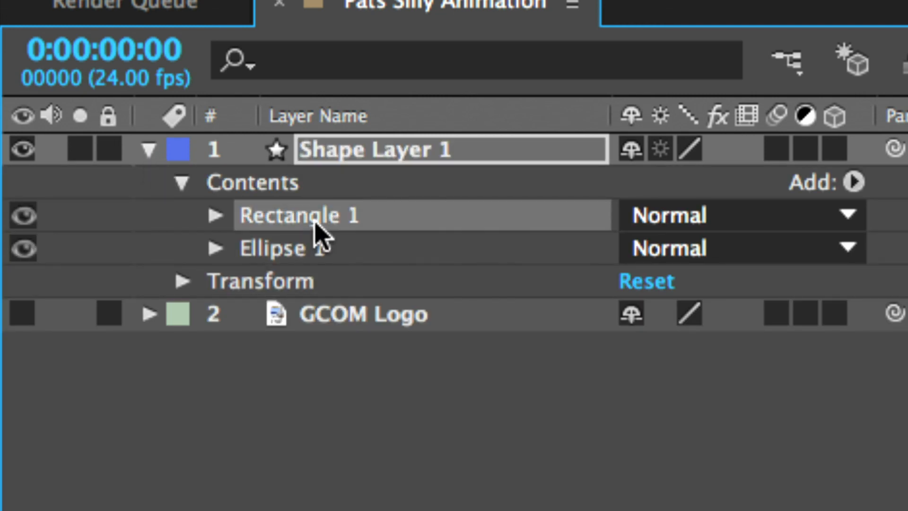
key(Delete)
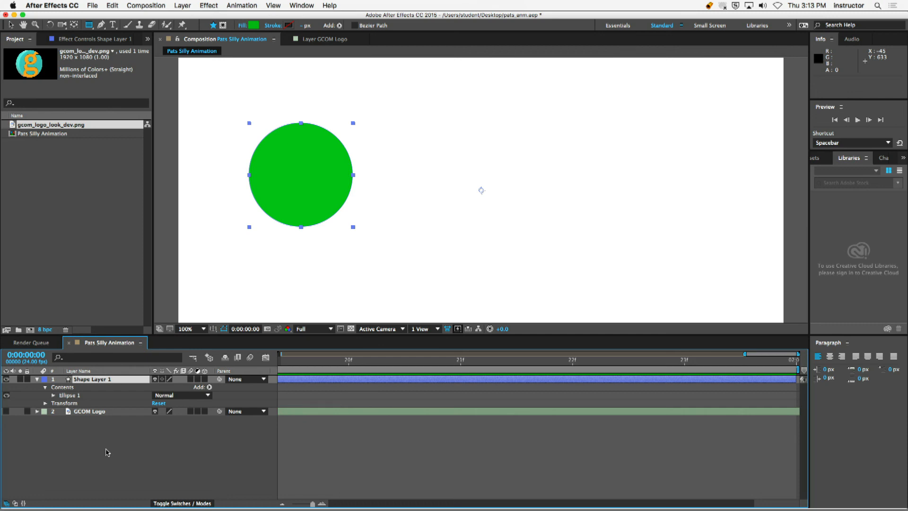
click(109, 450)
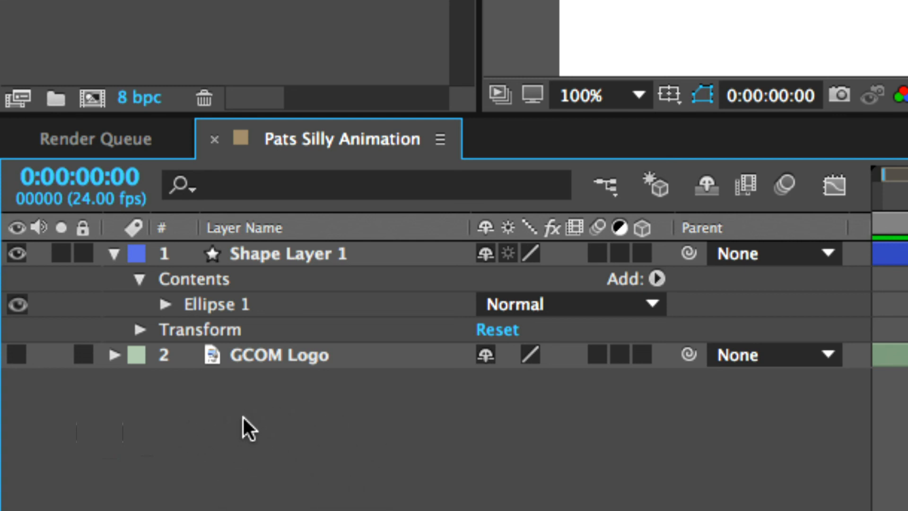
- Collapse the circle's shape layer and rename it Ball
click(113, 253)
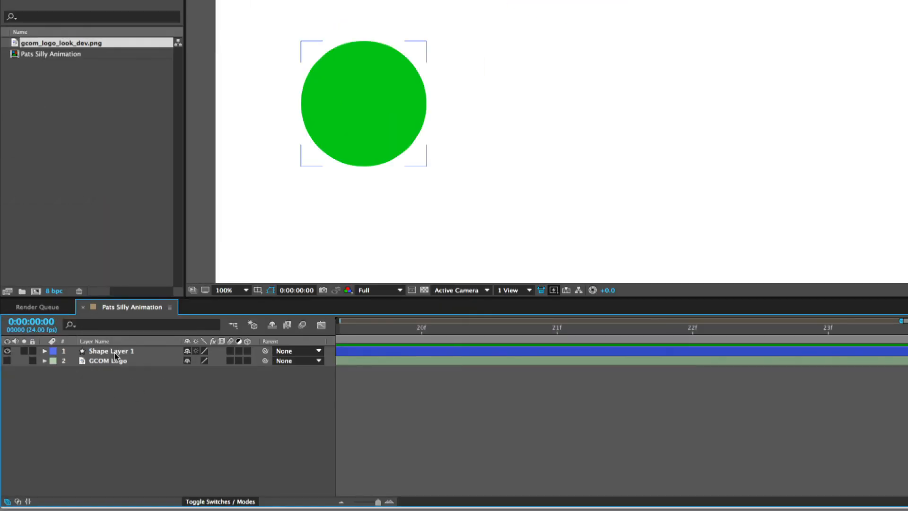
click(160, 308)
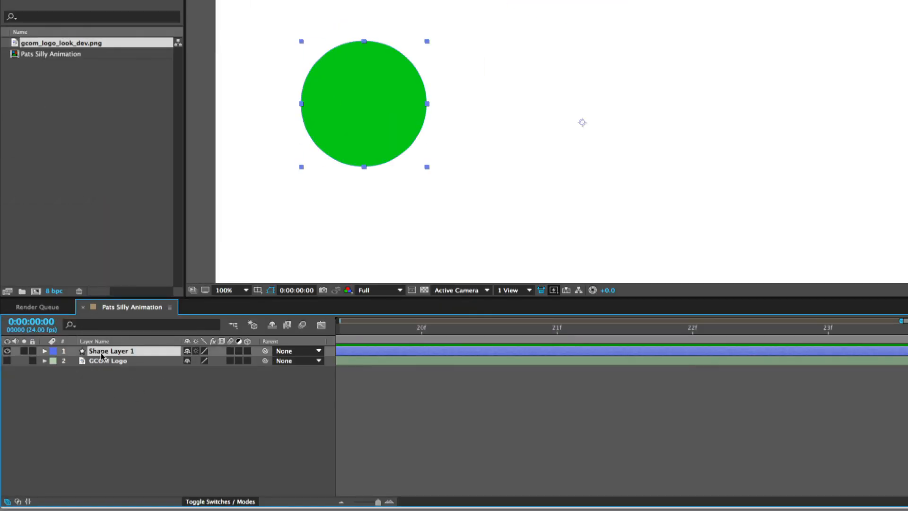
key(Return)
text(Ball)
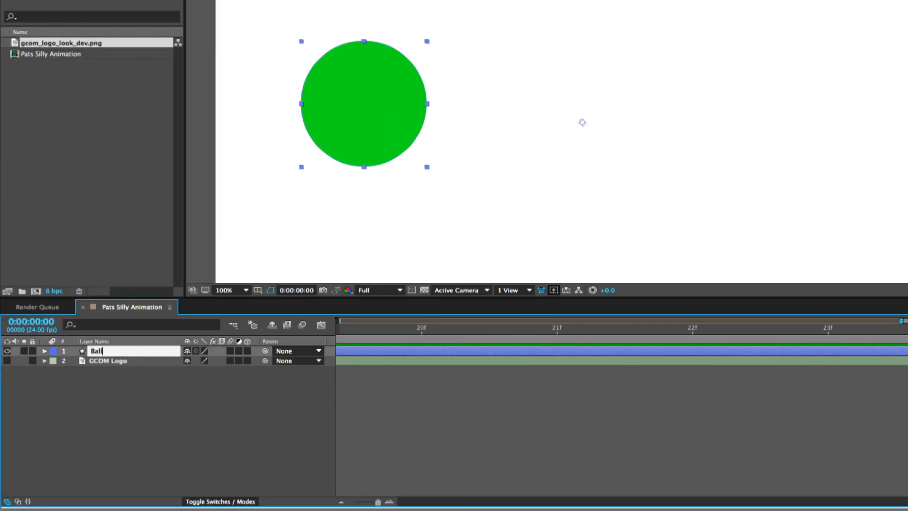
key(Return)
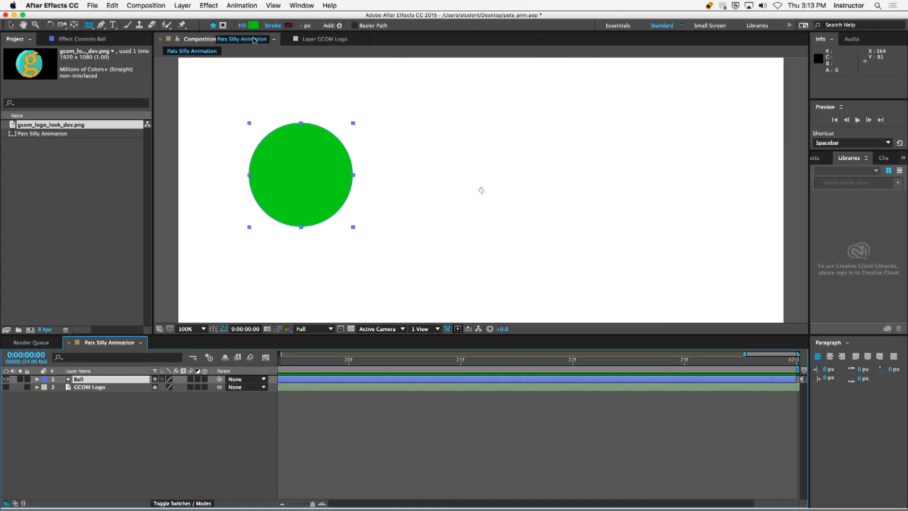
click(254, 25)
click(341, 268)
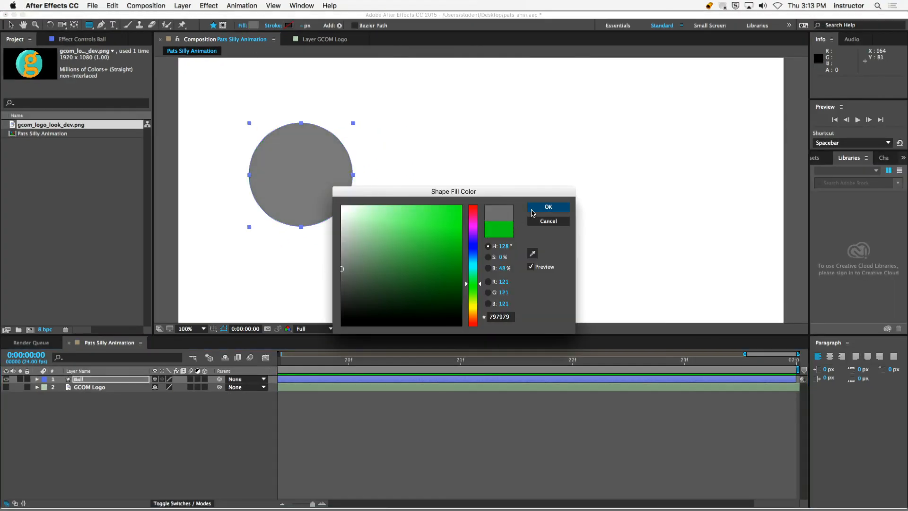
click(541, 226)
- With no layer selected, set the shape fill to gray 9C9F9C and draw a full-width rectangle along the composition's lower edge
click(480, 189)
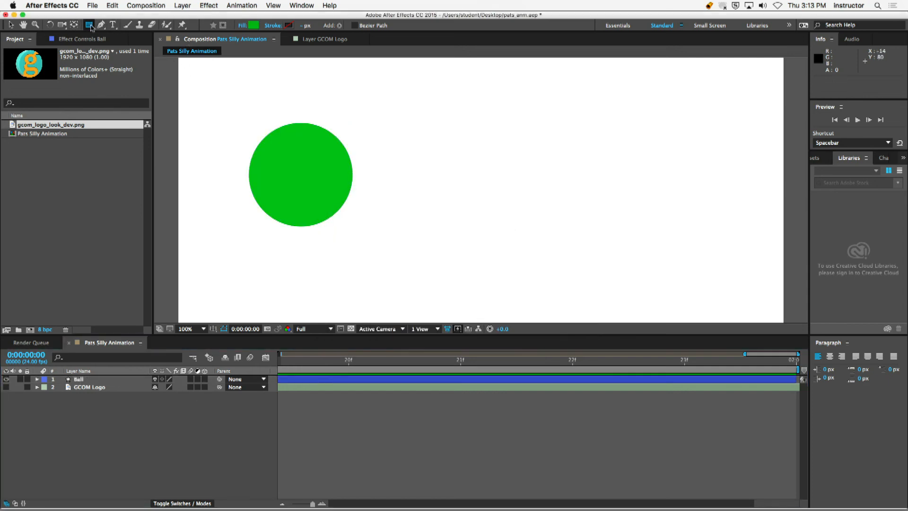
click(256, 26)
click(343, 252)
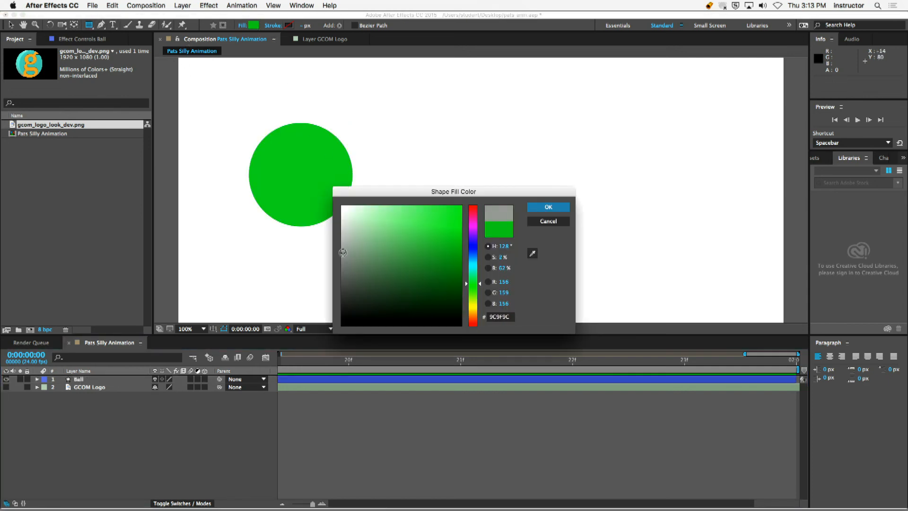
click(547, 209)
drag(171, 289, 868, 358)
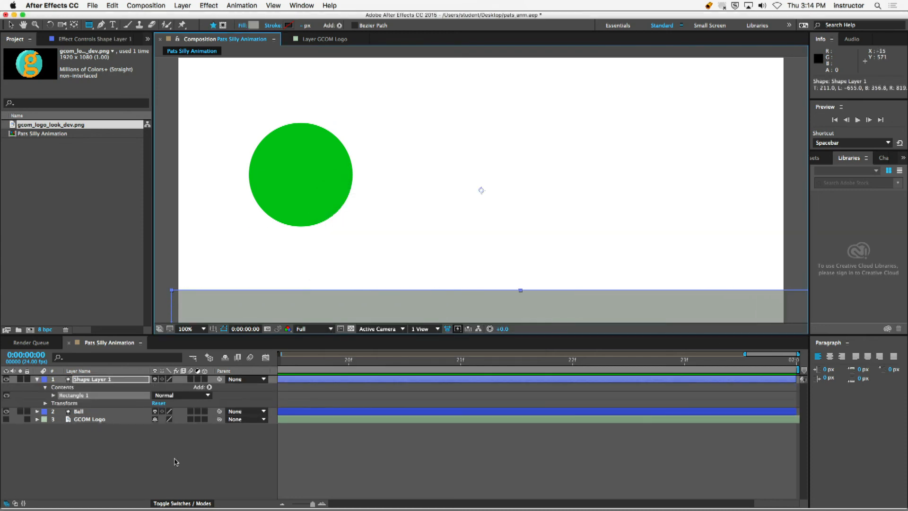
click(175, 462)
- Toggle the visibility of Shape Layer 1 off and on to check which shape it holds
click(6, 379)
click(6, 379)
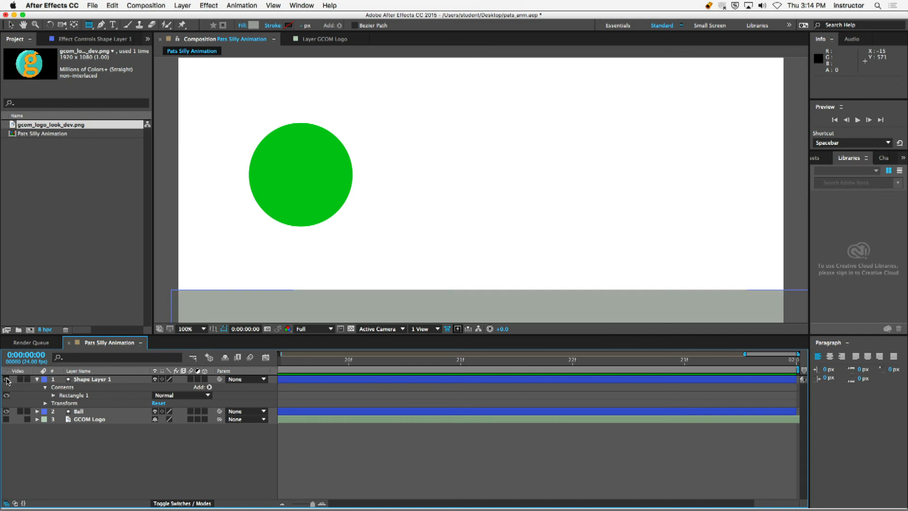
click(6, 379)
click(6, 379)
- Collapse the properties of Shape Layer 1, the gray floor layer, in the timeline
click(93, 379)
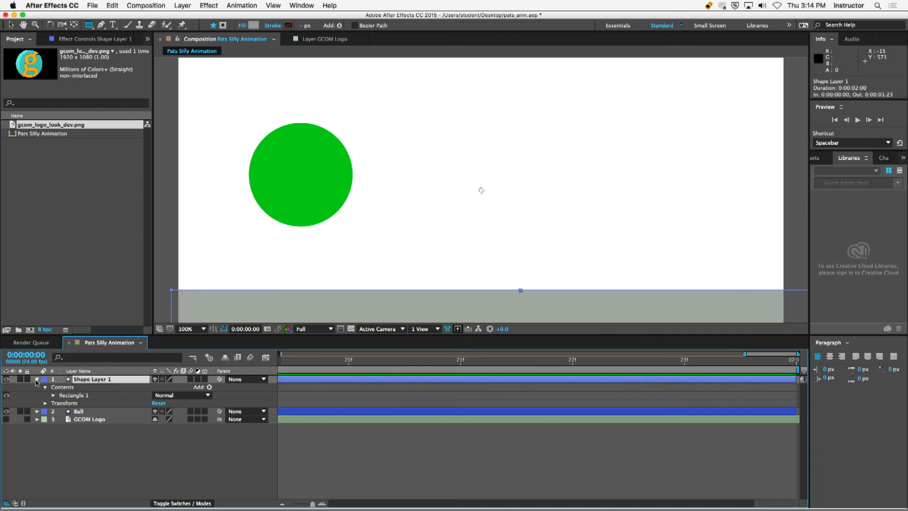
click(37, 379)
click(71, 424)
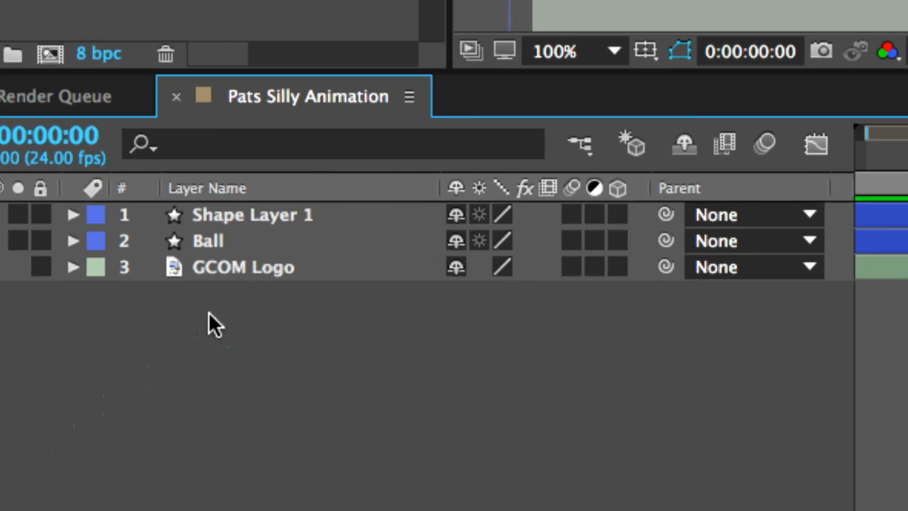
click(231, 219)
key(Return)
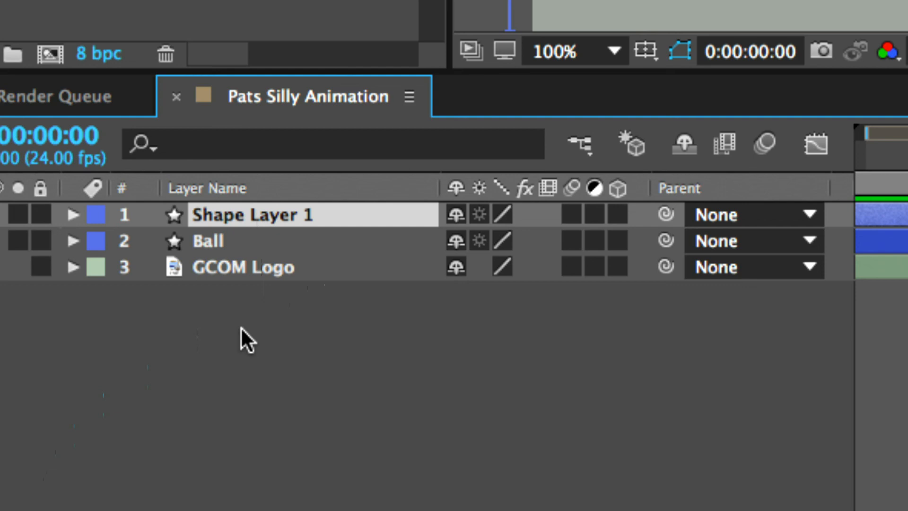
- Move the Ball layer's anchor point to the center of the green circle using Pan Behind, and return to the Selection tool
click(243, 248)
key(Return)
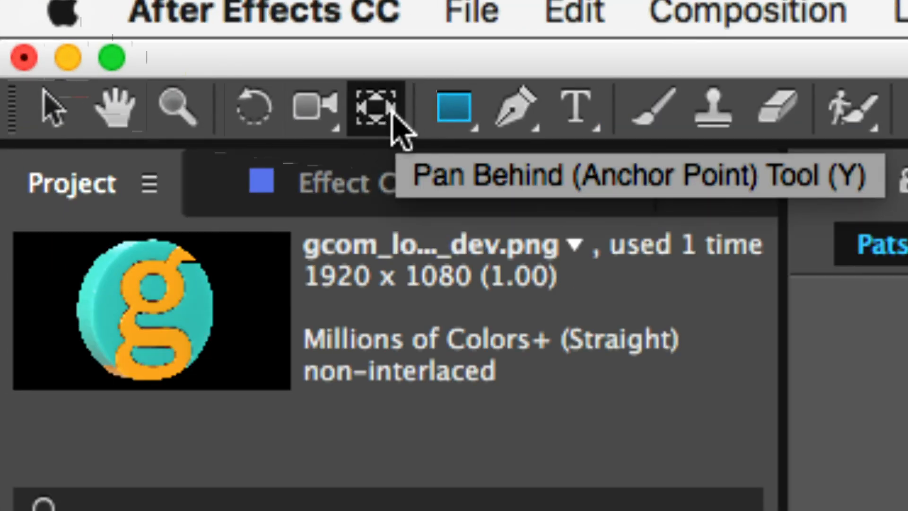
click(394, 126)
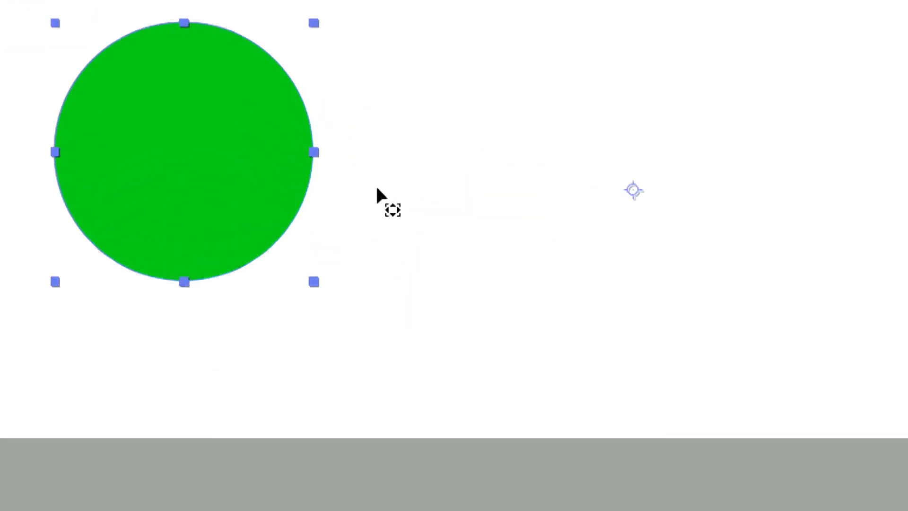
drag(632, 194, 189, 150)
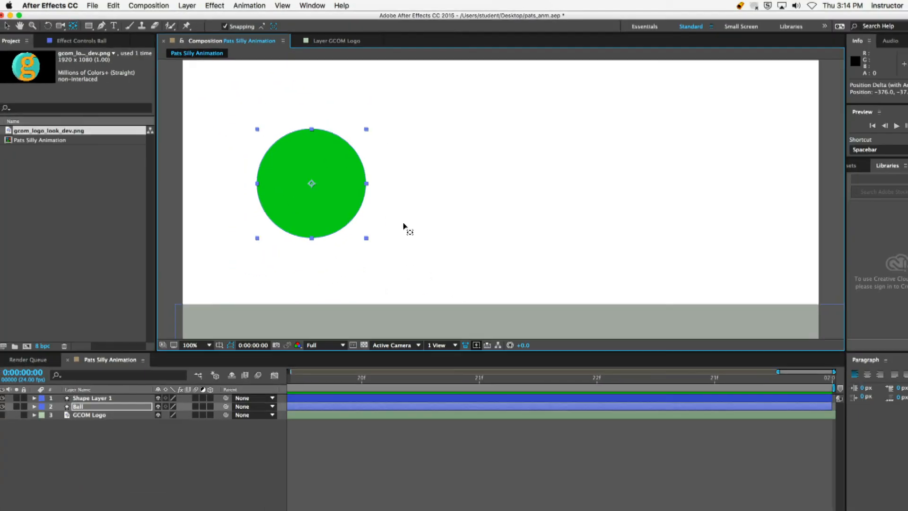
click(7, 25)
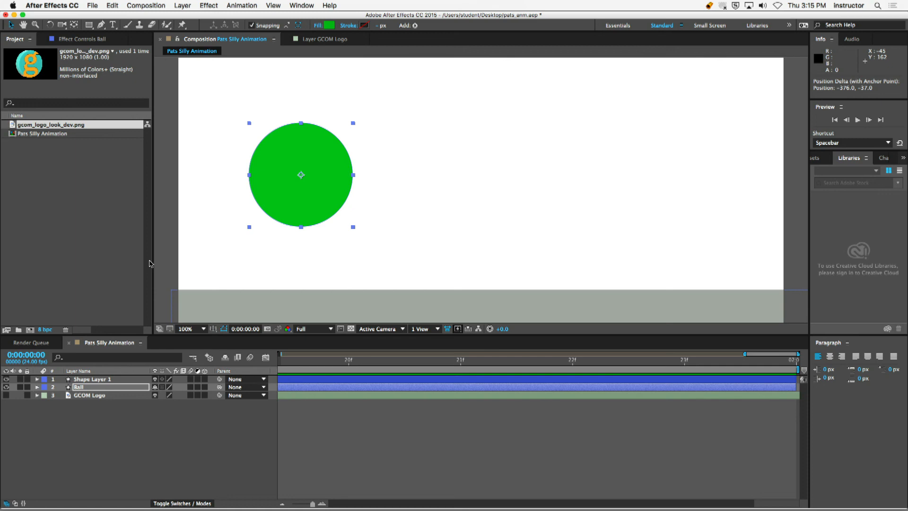
- Switch to Chrome and review the Bouncing Ball lab's requirements, example video and submission file naming conventions
key(super+Tab)
key(super+Tab)
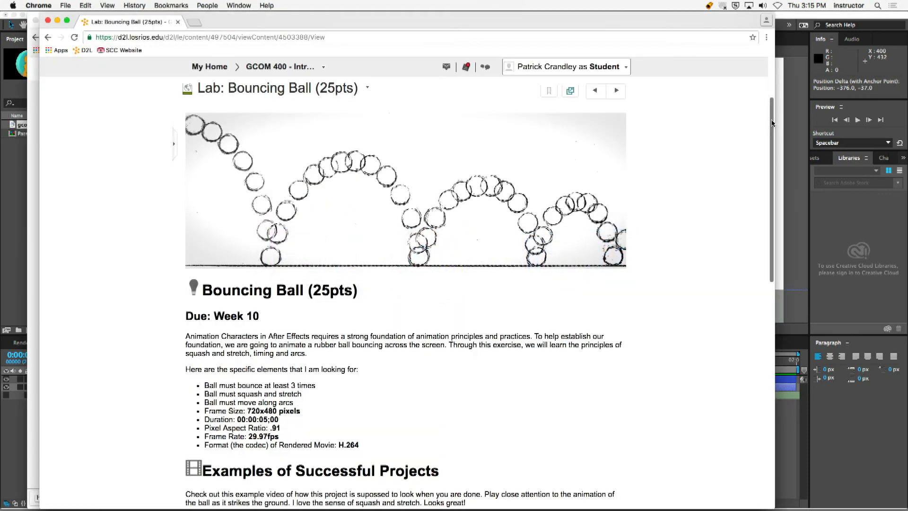
scroll(761, 156, down, 5)
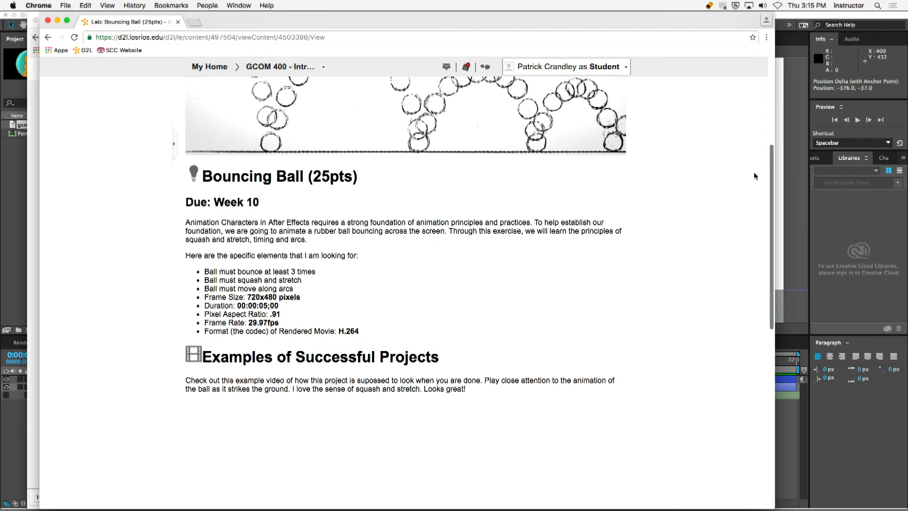
scroll(755, 175, up, 3)
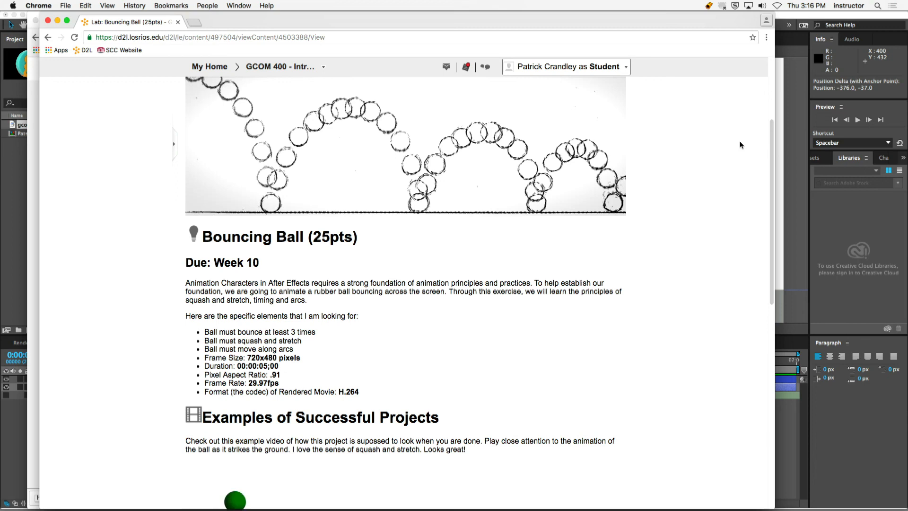
scroll(715, 213, down, 10)
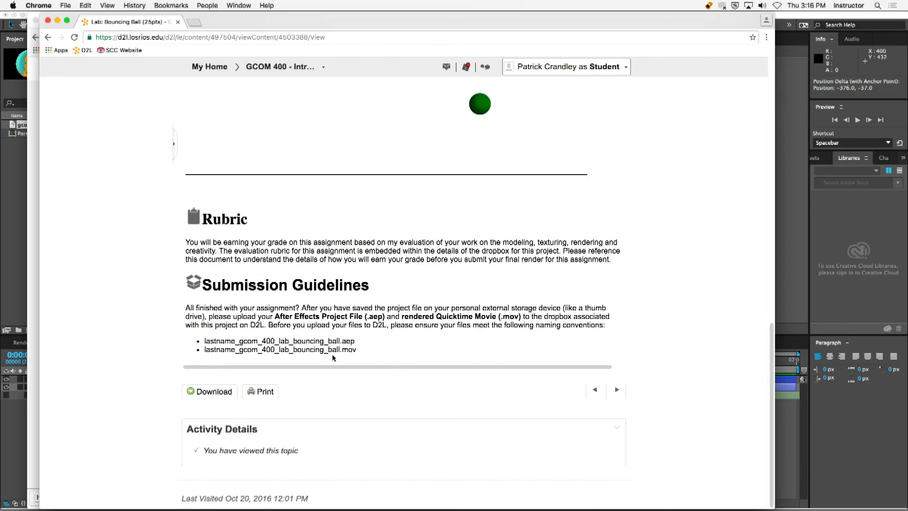
drag(216, 341, 365, 348)
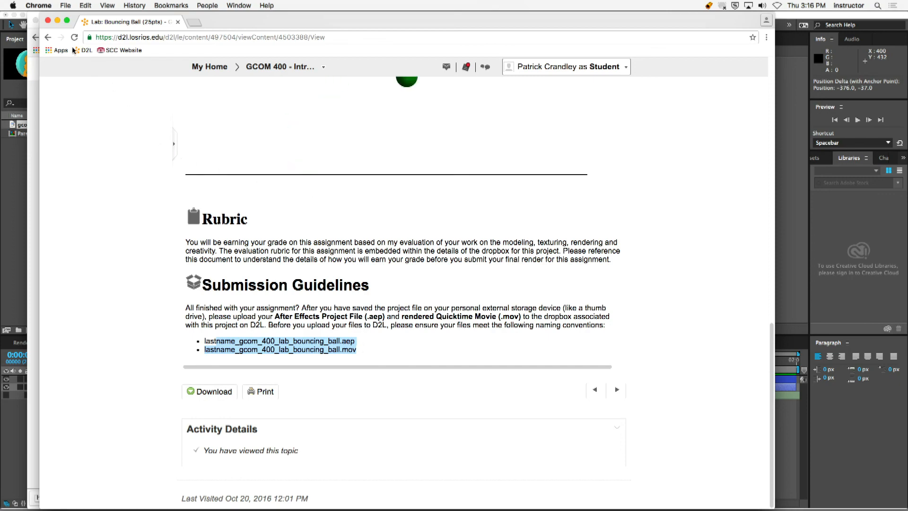
drag(771, 374, 736, 91)
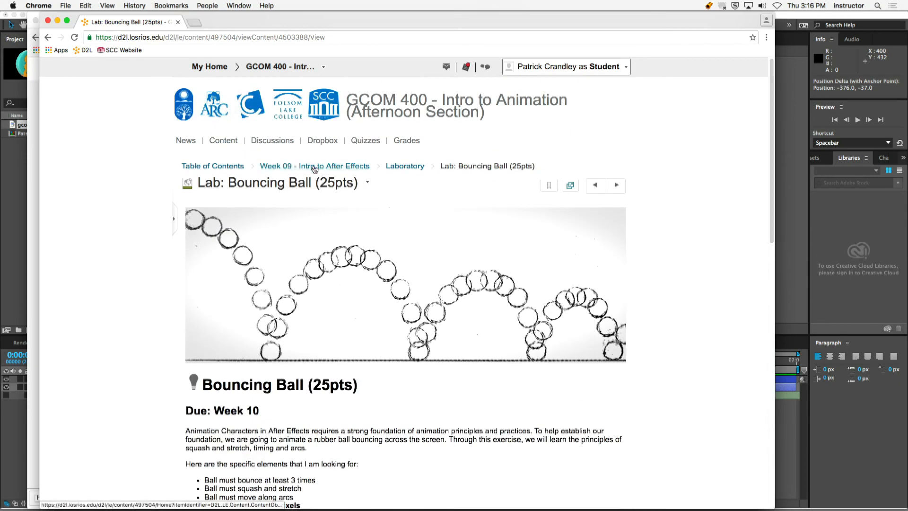
- Open the Butterfly Open homework from the Week 09 - Intro to After Effects module and play its example video
click(315, 169)
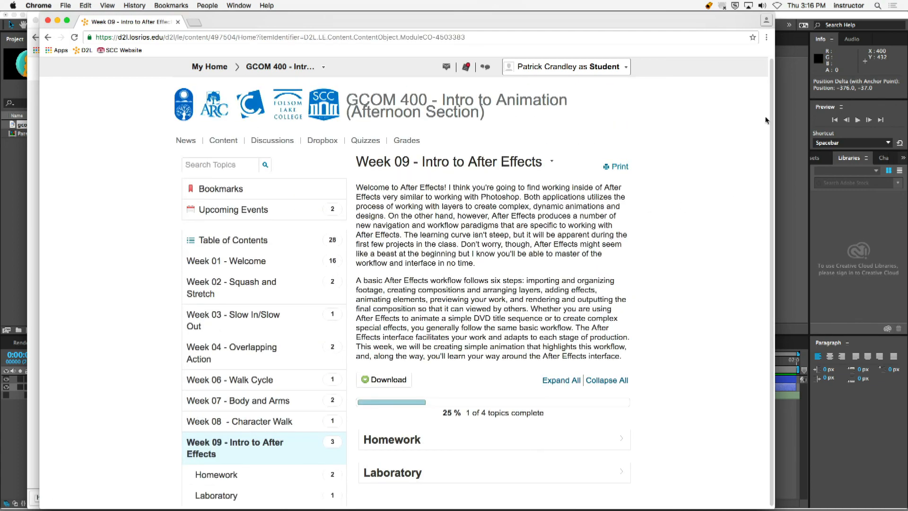
drag(771, 117, 777, 291)
click(607, 444)
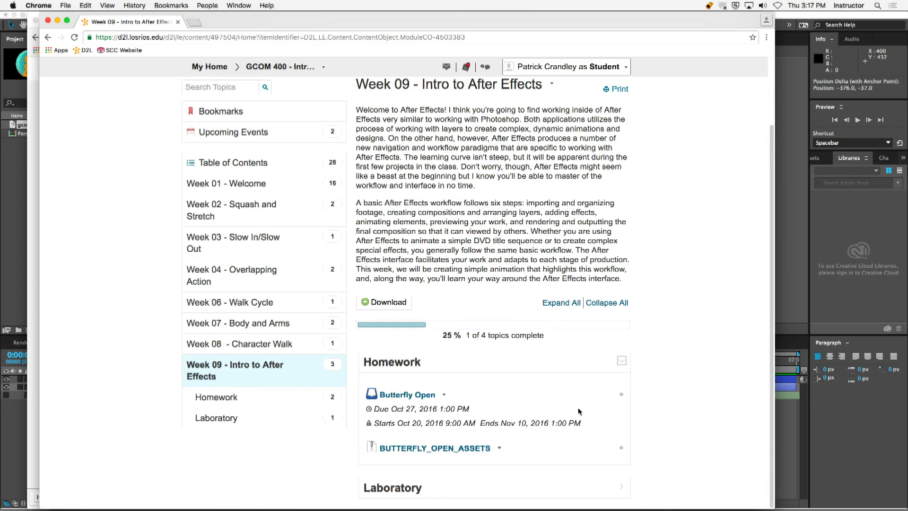
click(413, 396)
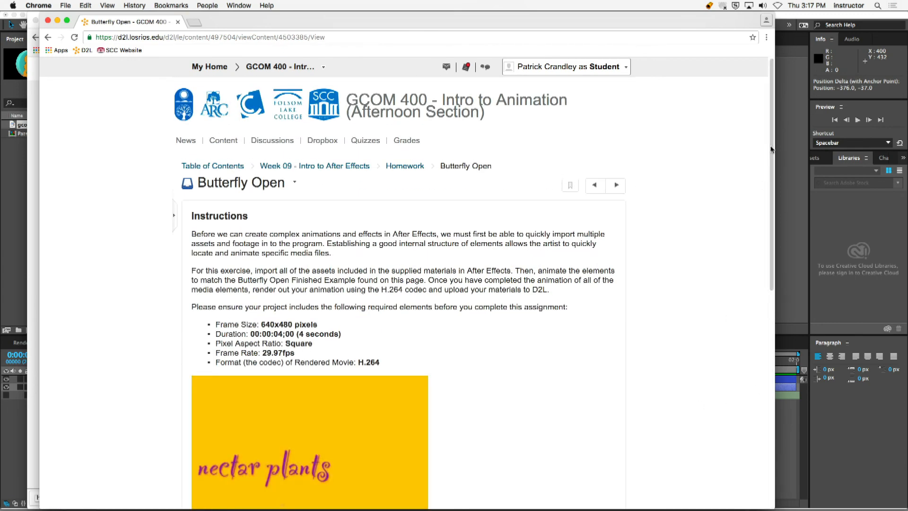
scroll(763, 185, down, 4)
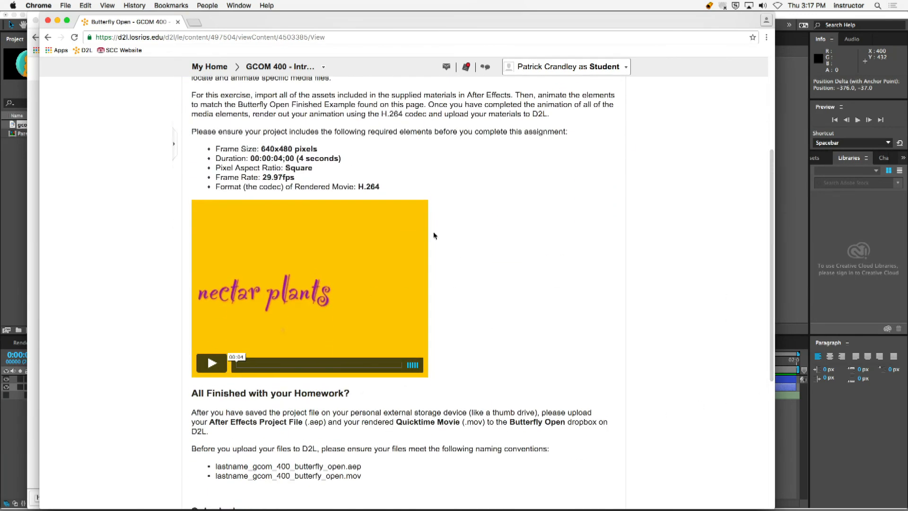
click(213, 363)
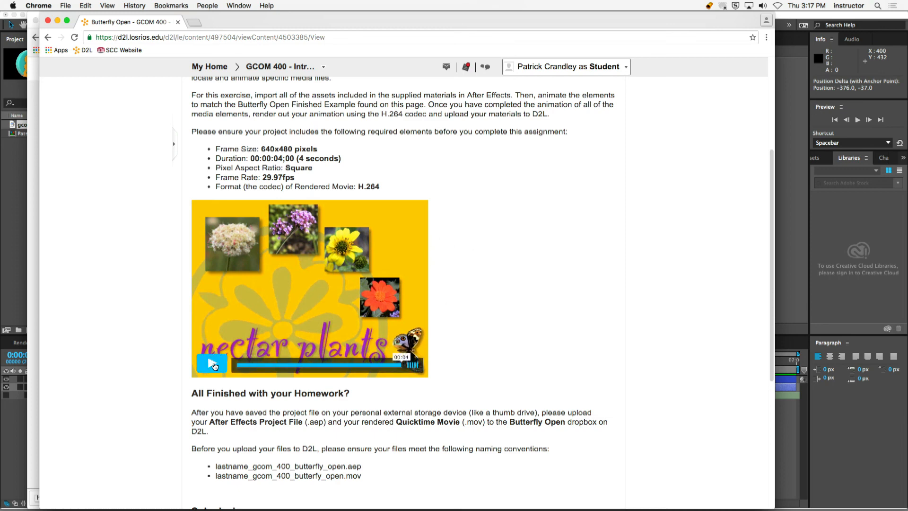
click(212, 365)
click(219, 358)
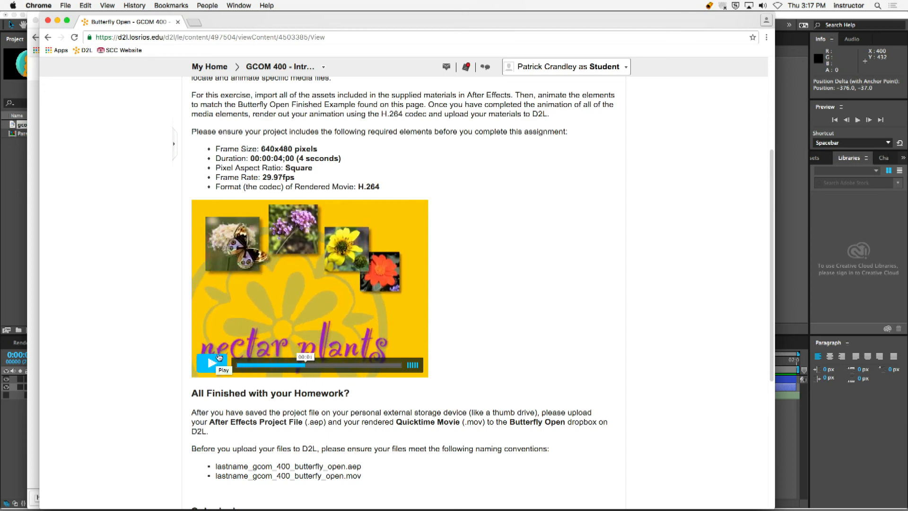
- Go back to the Week 09 module, open its Homework section and play the Butterfly Open example again
click(48, 37)
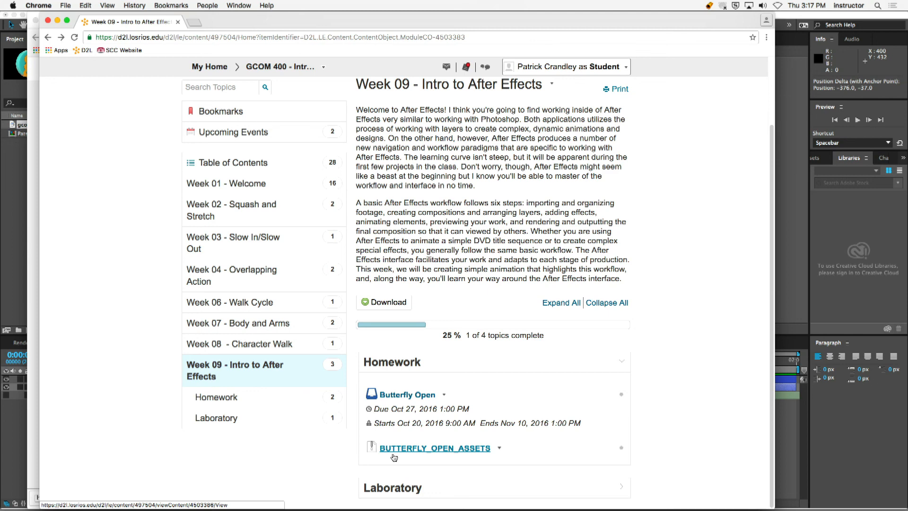
click(250, 399)
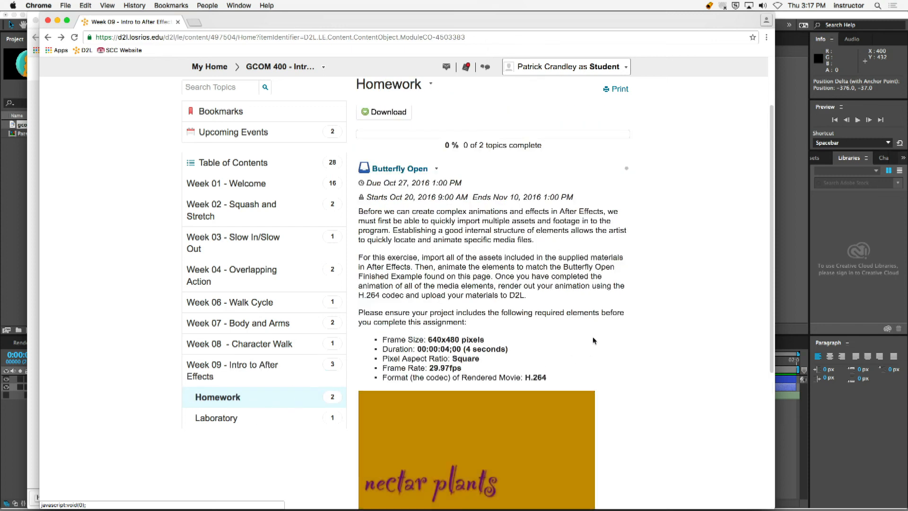
scroll(496, 332, down, 5)
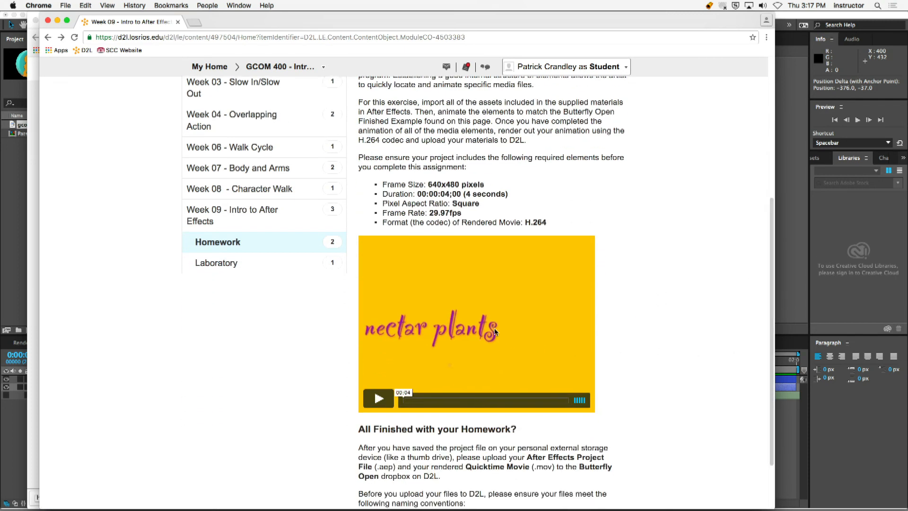
click(379, 398)
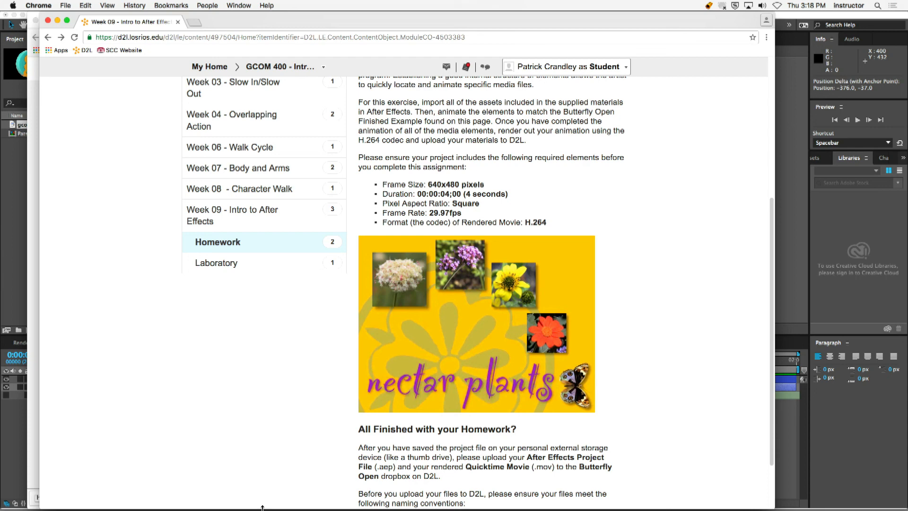
- Open Pandora in a new browser tab and hide Chrome
click(194, 22)
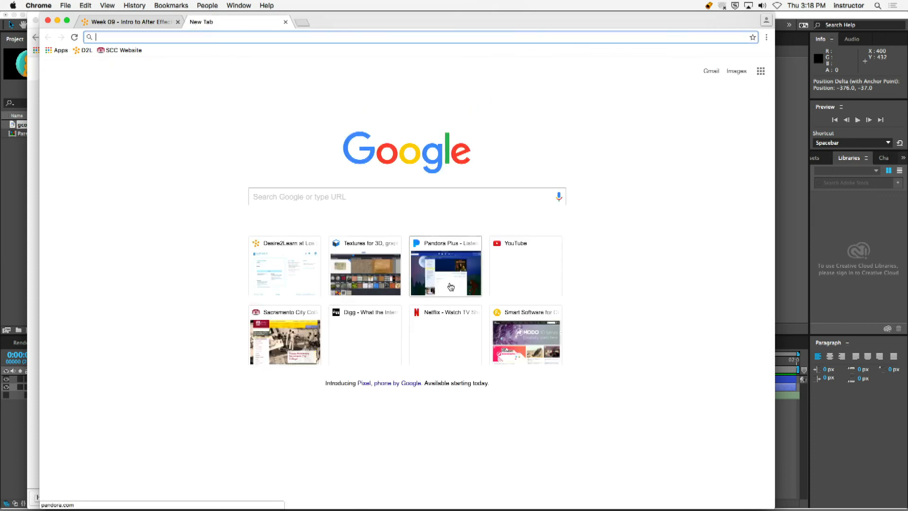
click(451, 287)
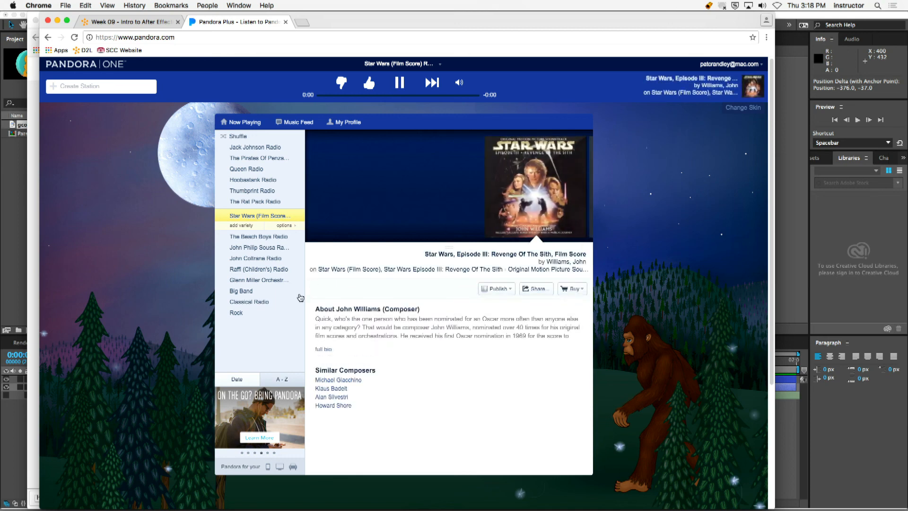
click(39, 5)
click(79, 95)
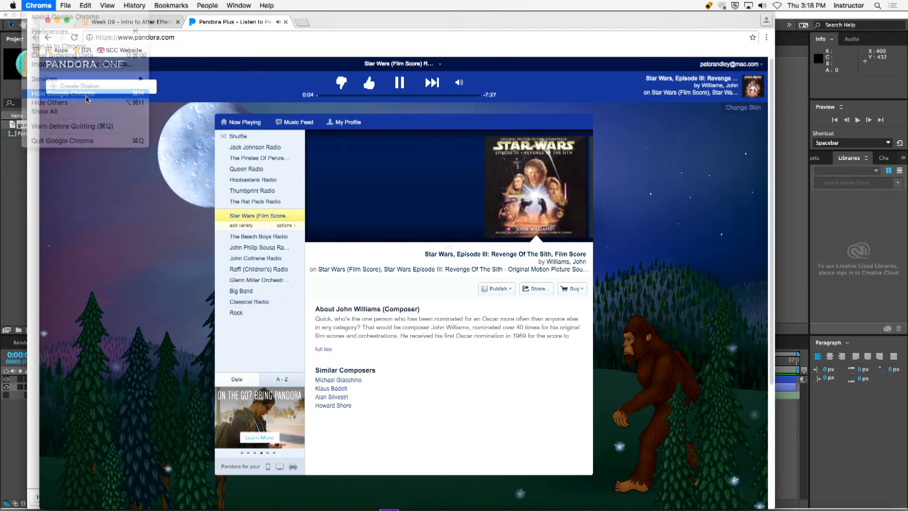
- Hide After Effects to view the files on the desktop, and start switching back to an open application
click(52, 5)
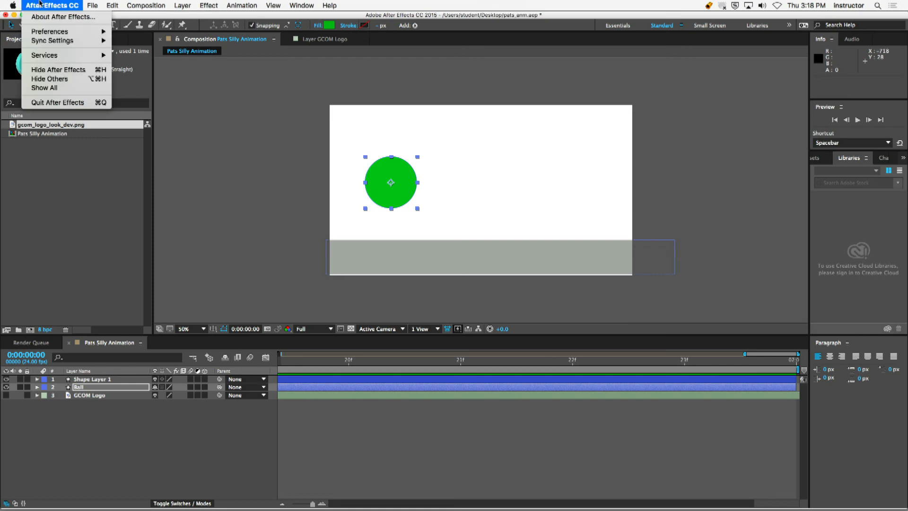
click(71, 67)
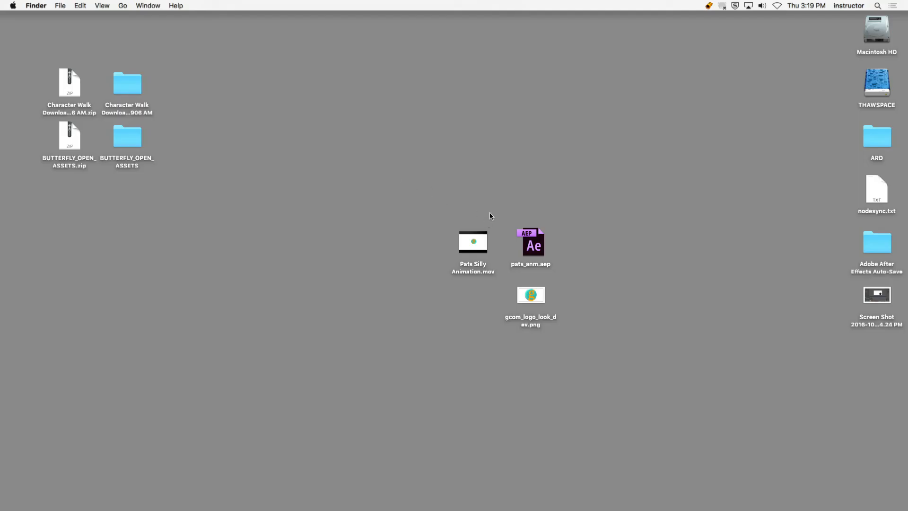
key(super+Tab)
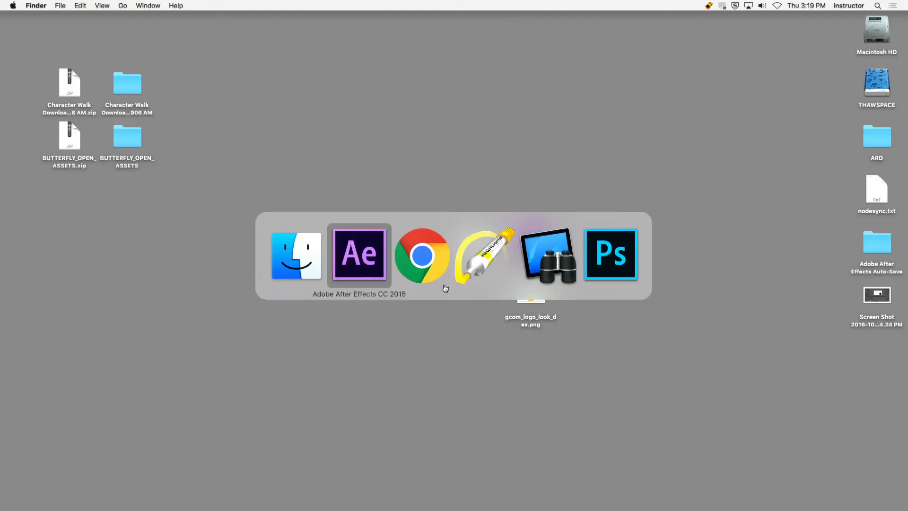